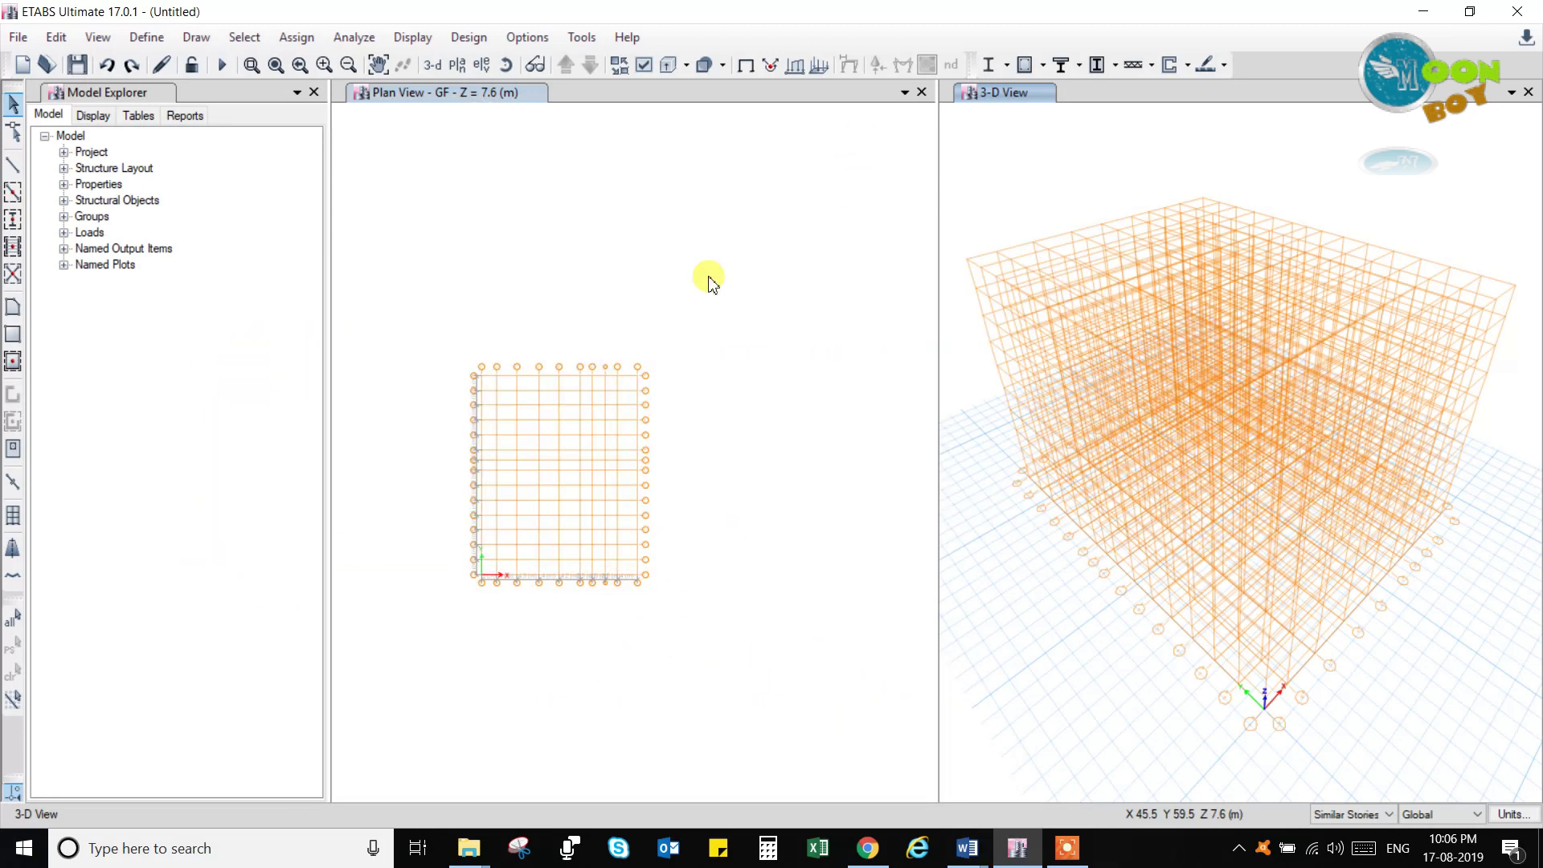
left_click(19, 38)
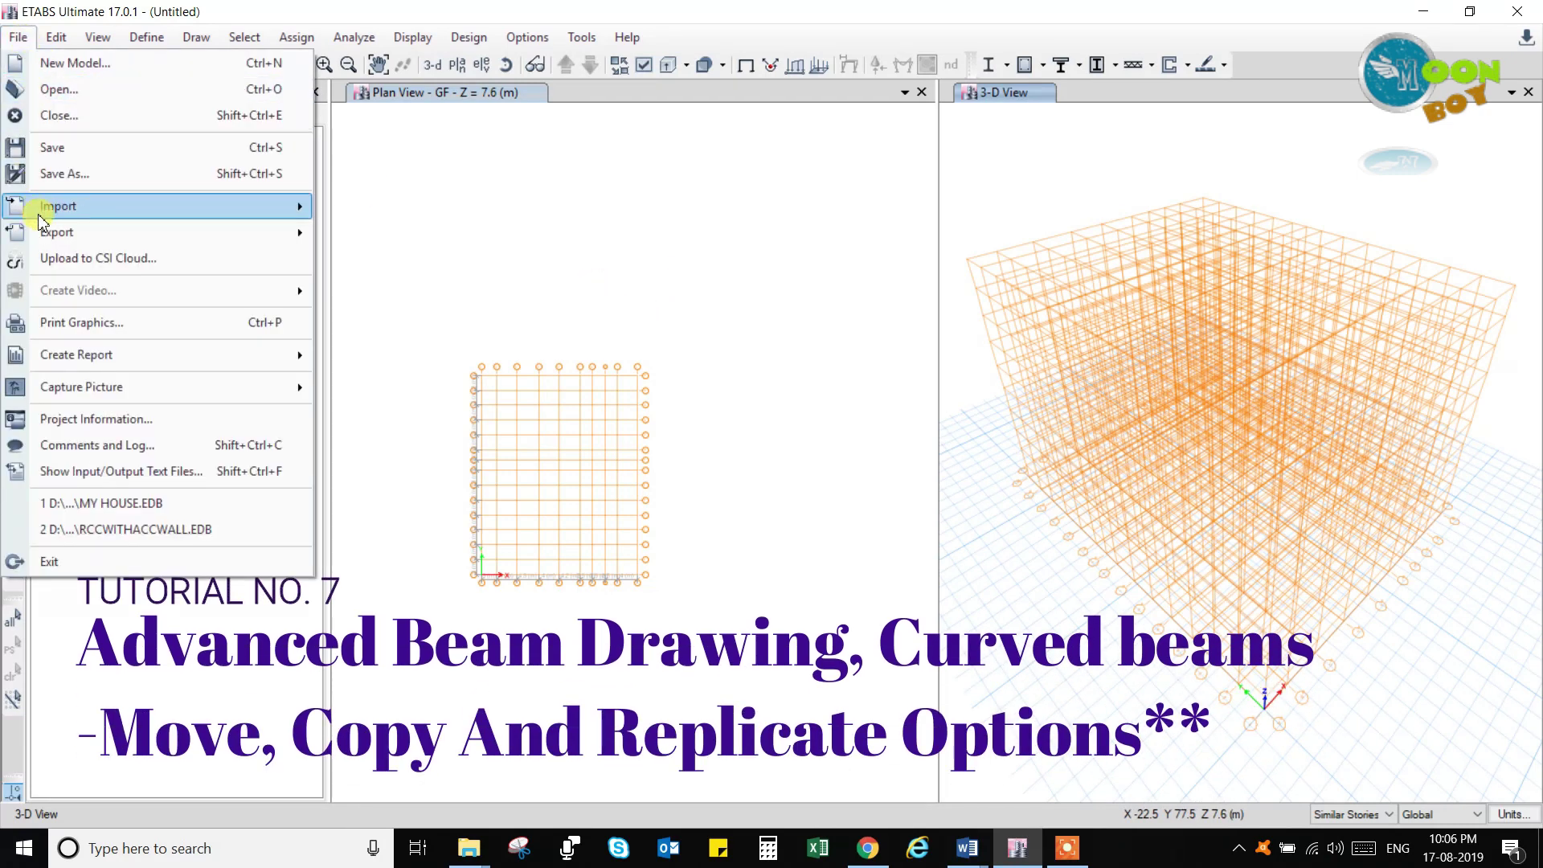
left_click(544, 204)
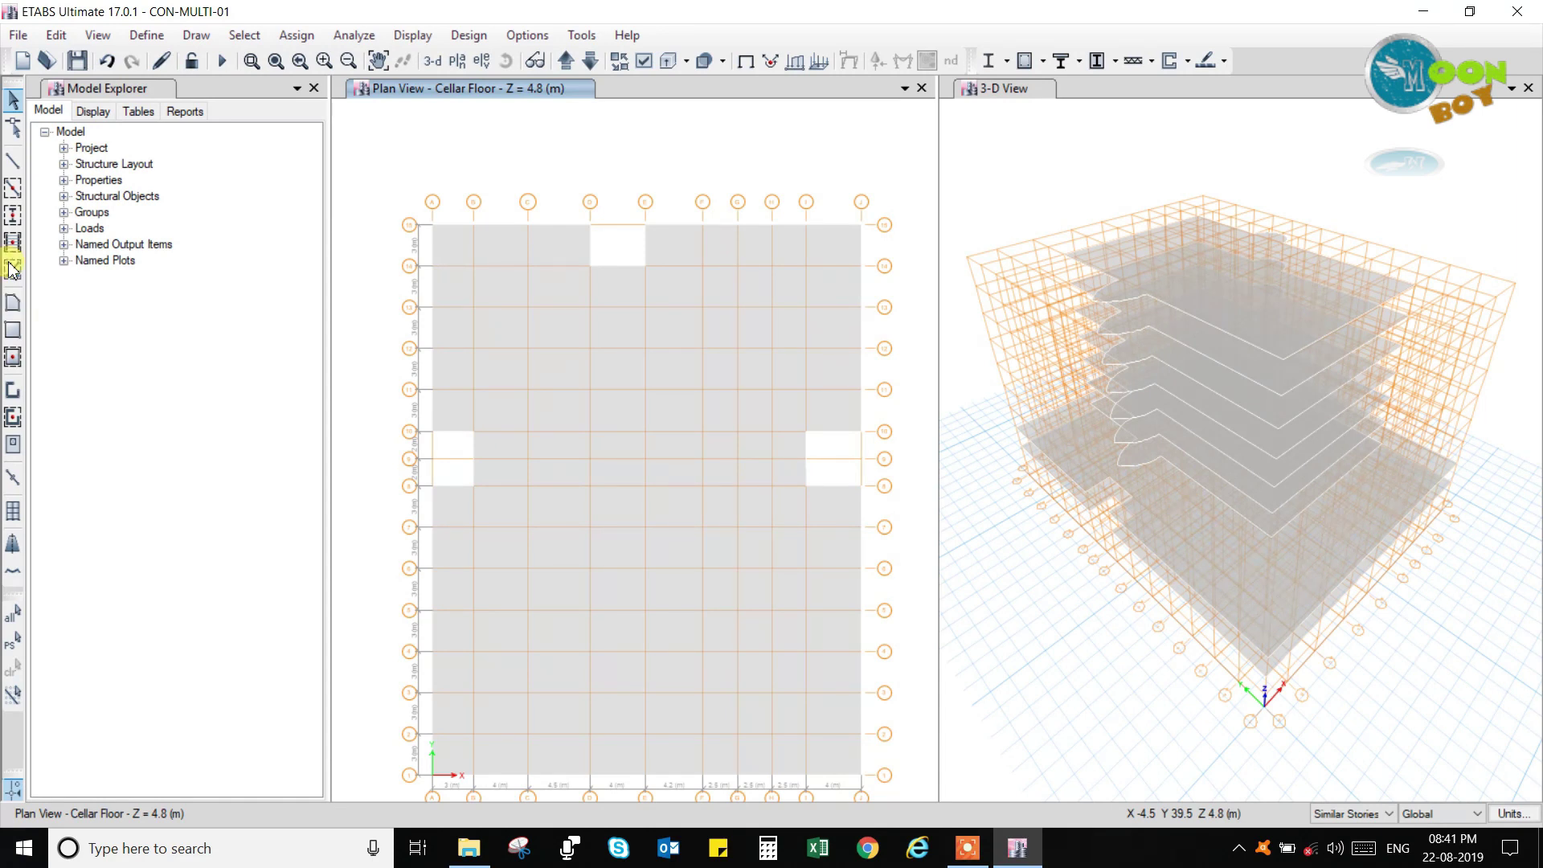
left_click(197, 34)
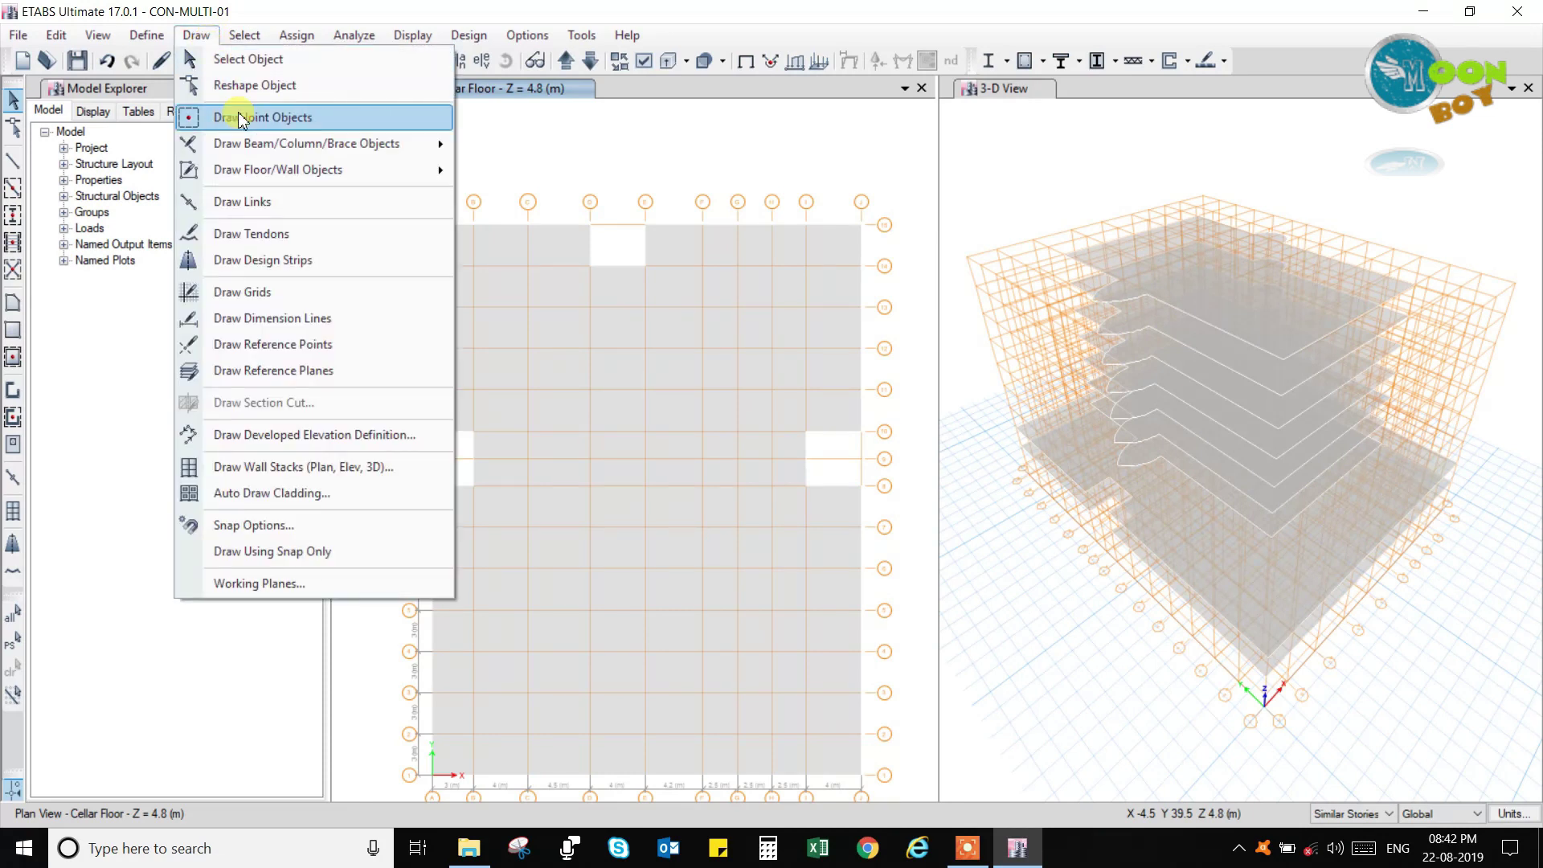
mouse_move(344, 145)
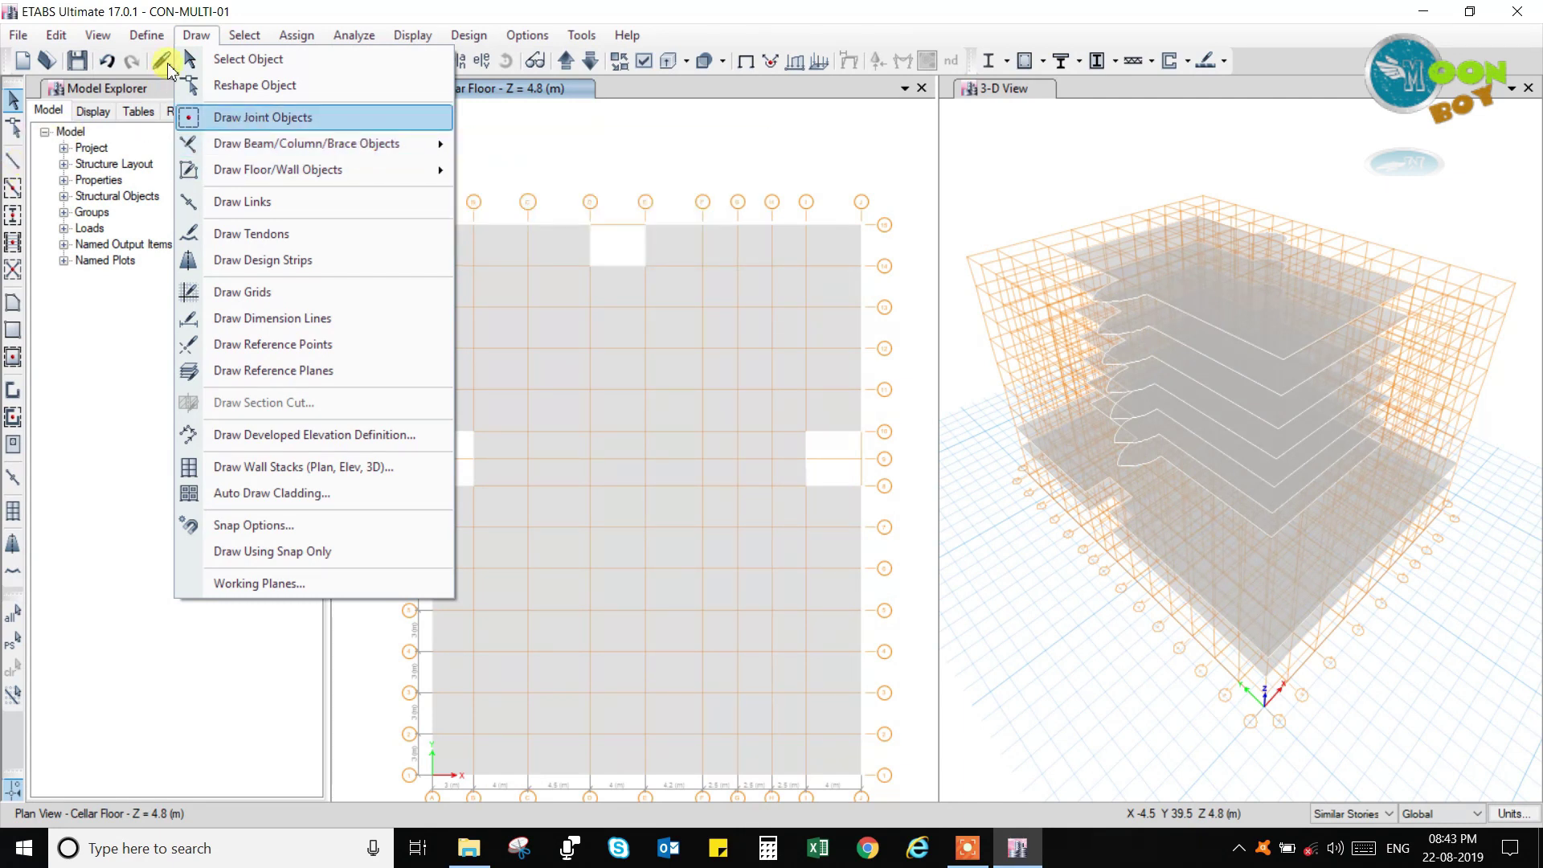
left_click(232, 10)
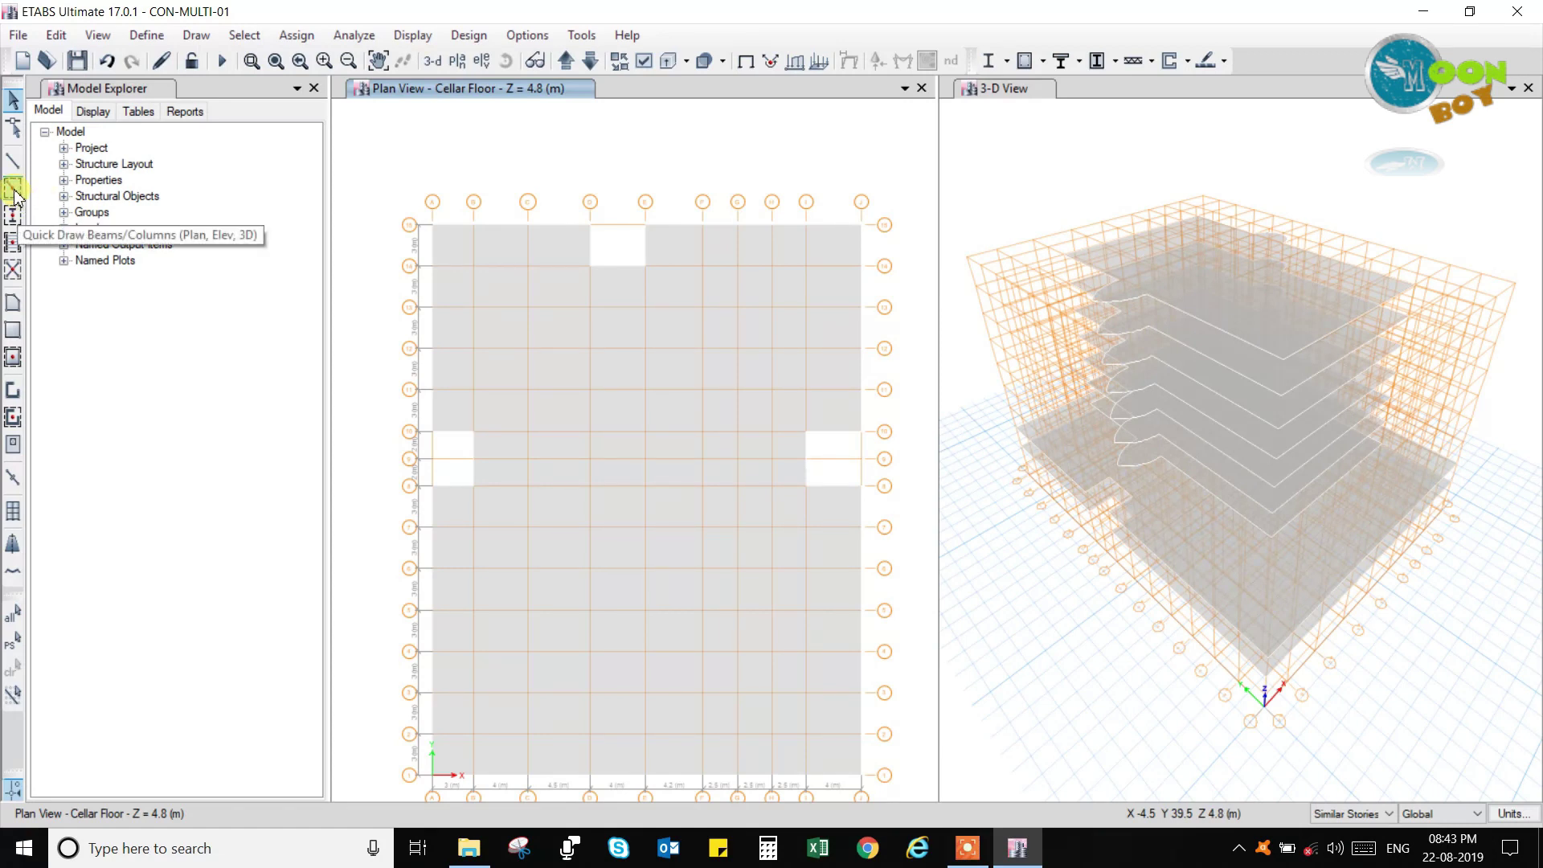
Start quick drawing beams on the Cellar Floor plan with section CONBEAM 230x450, keeping the Similar Stories scope.
left_click(13, 191)
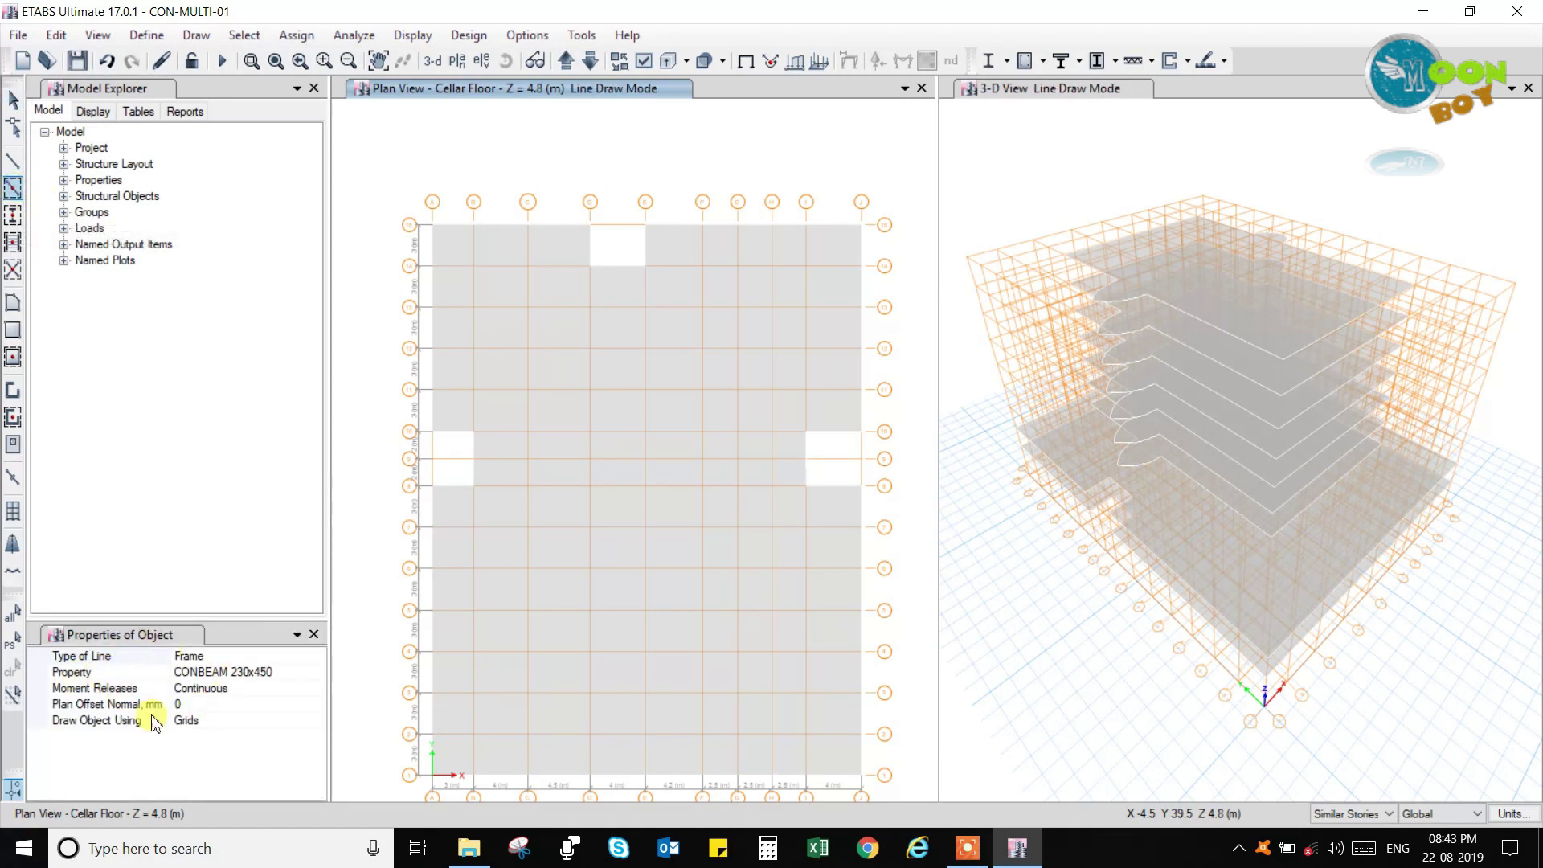
left_click(249, 673)
left_click(318, 673)
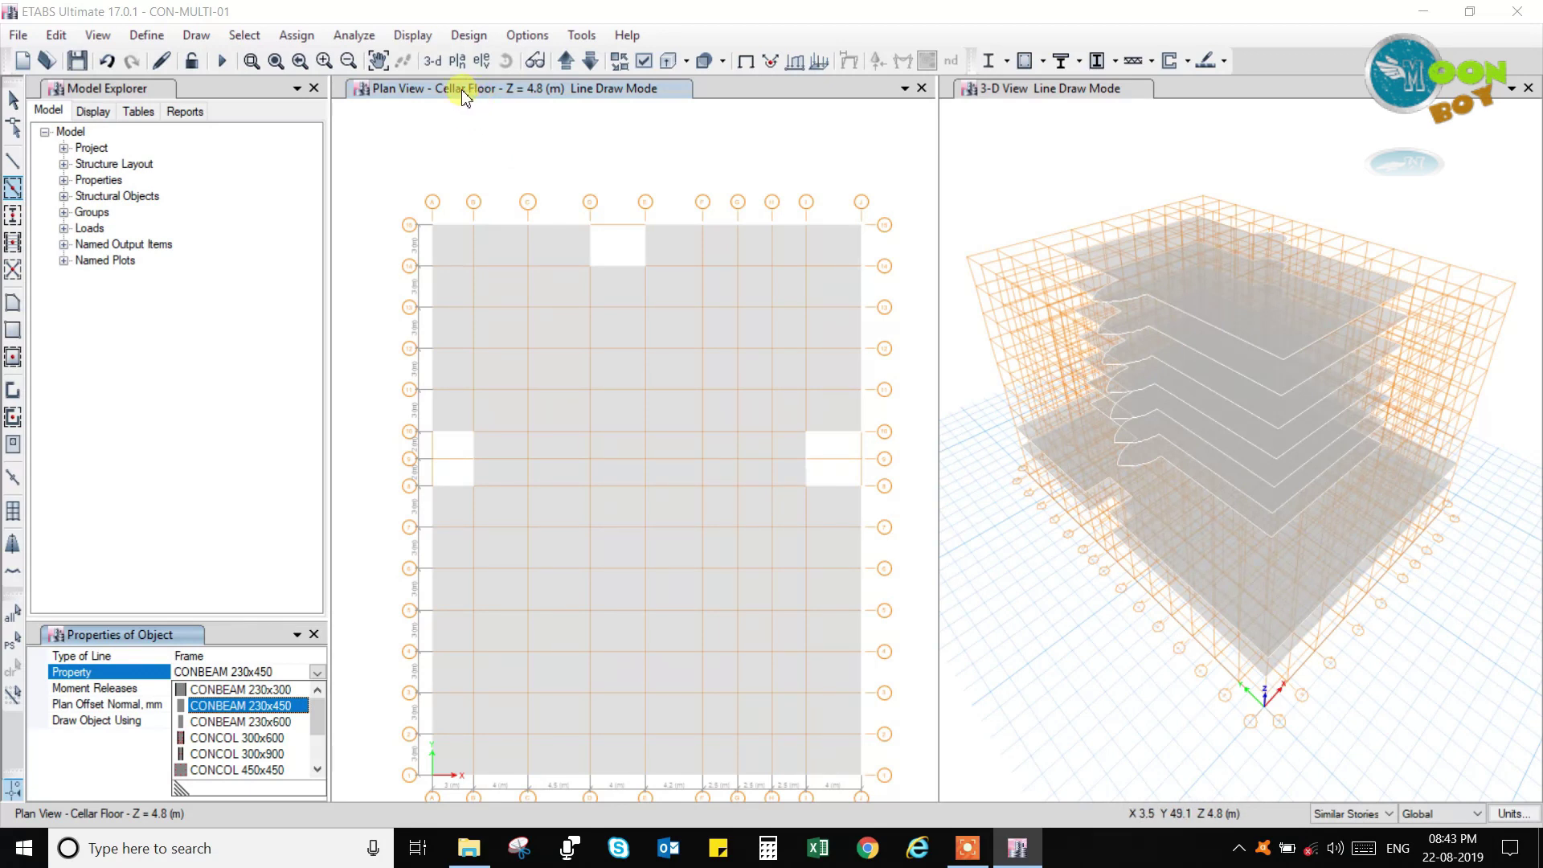
mouse_move(1367, 800)
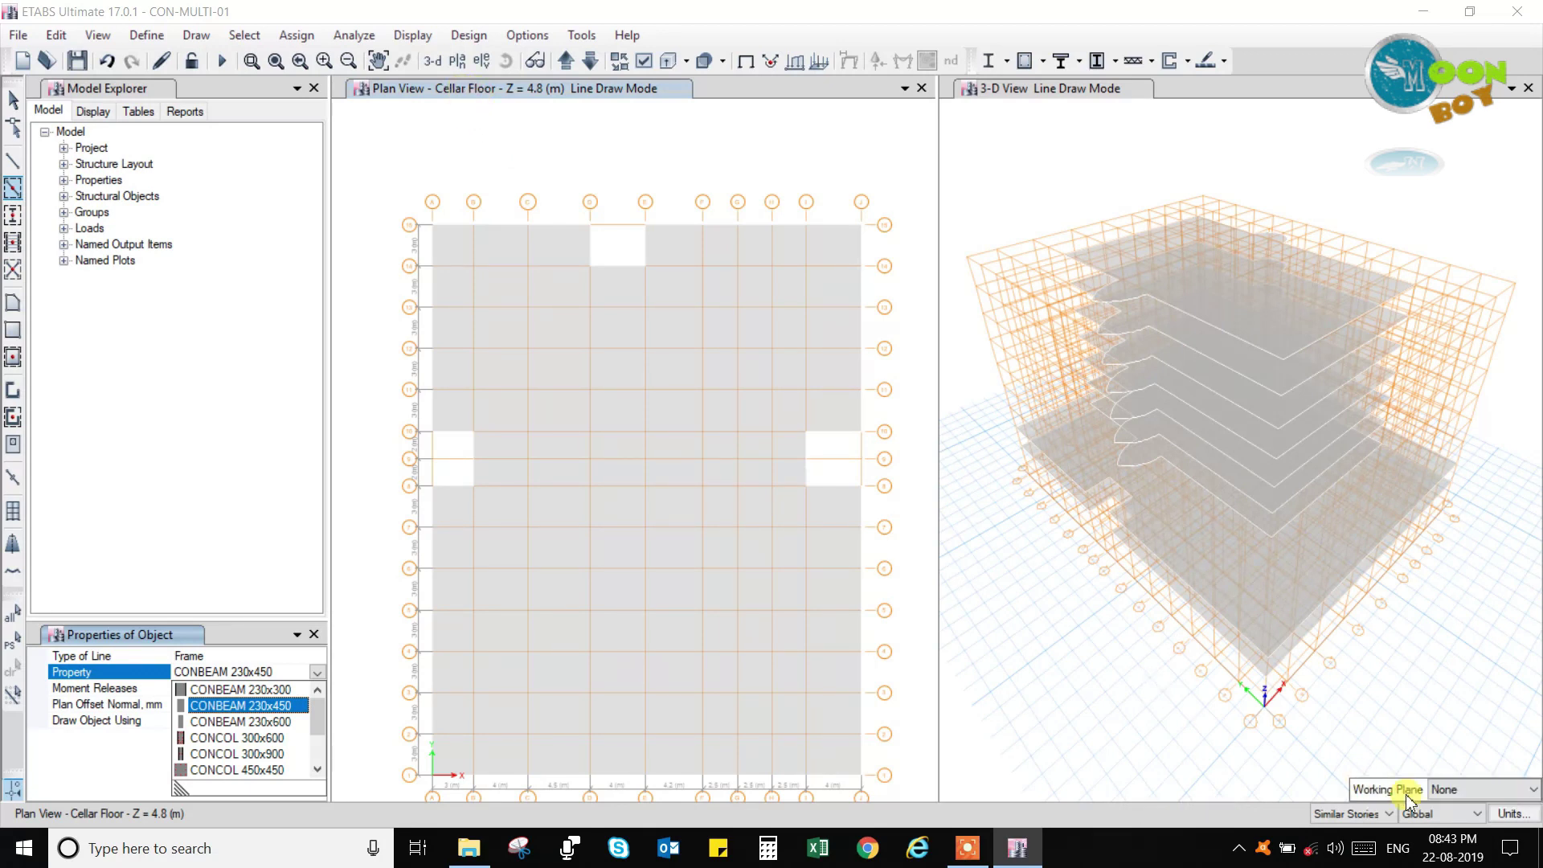
left_click(1348, 813)
left_click(1349, 813)
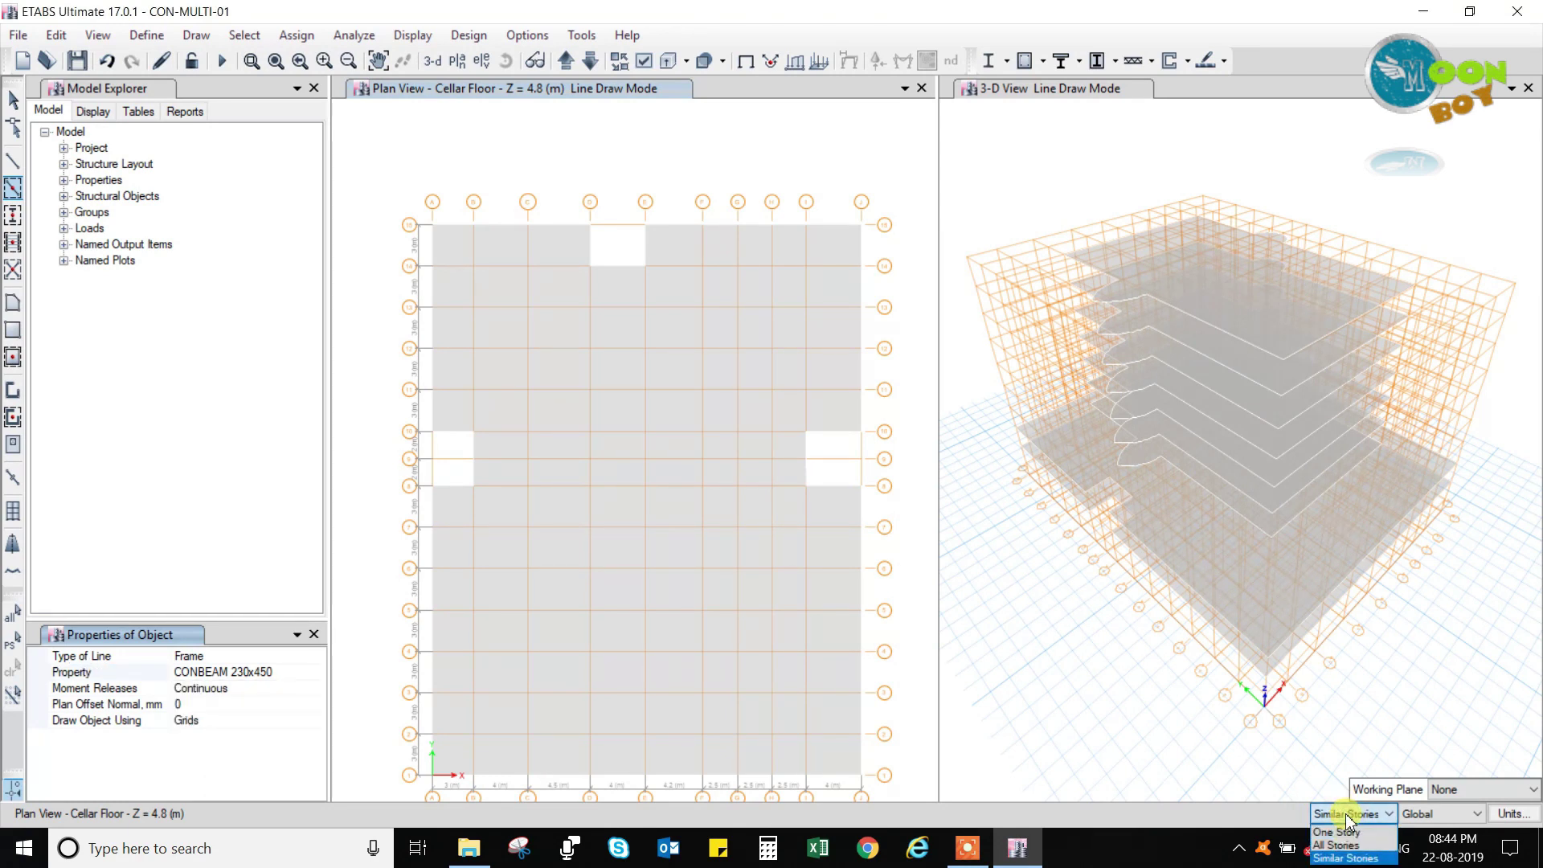
left_click(1348, 813)
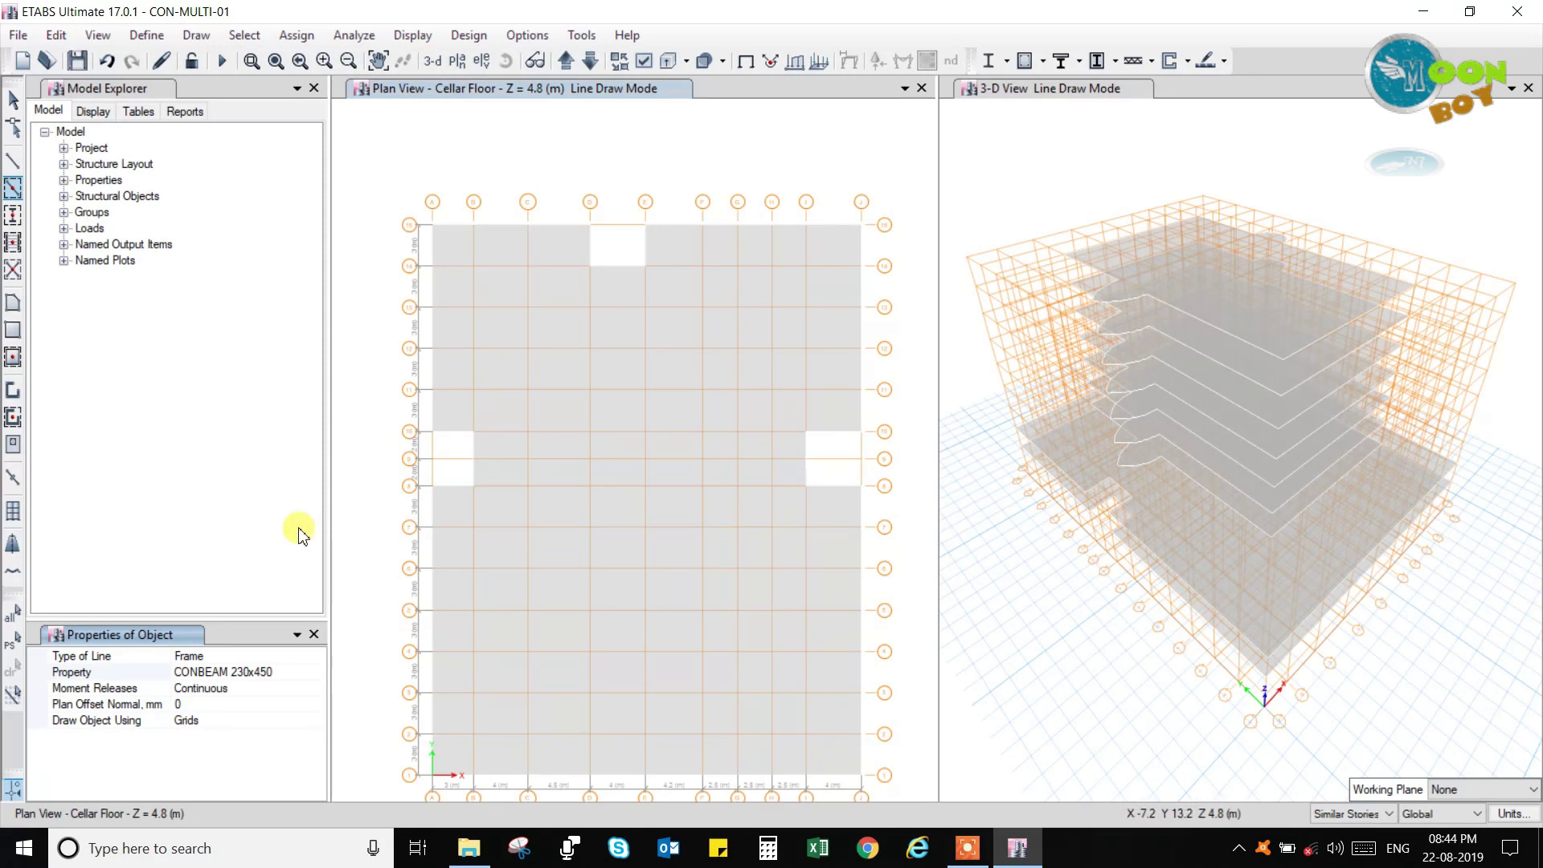
left_click(529, 527)
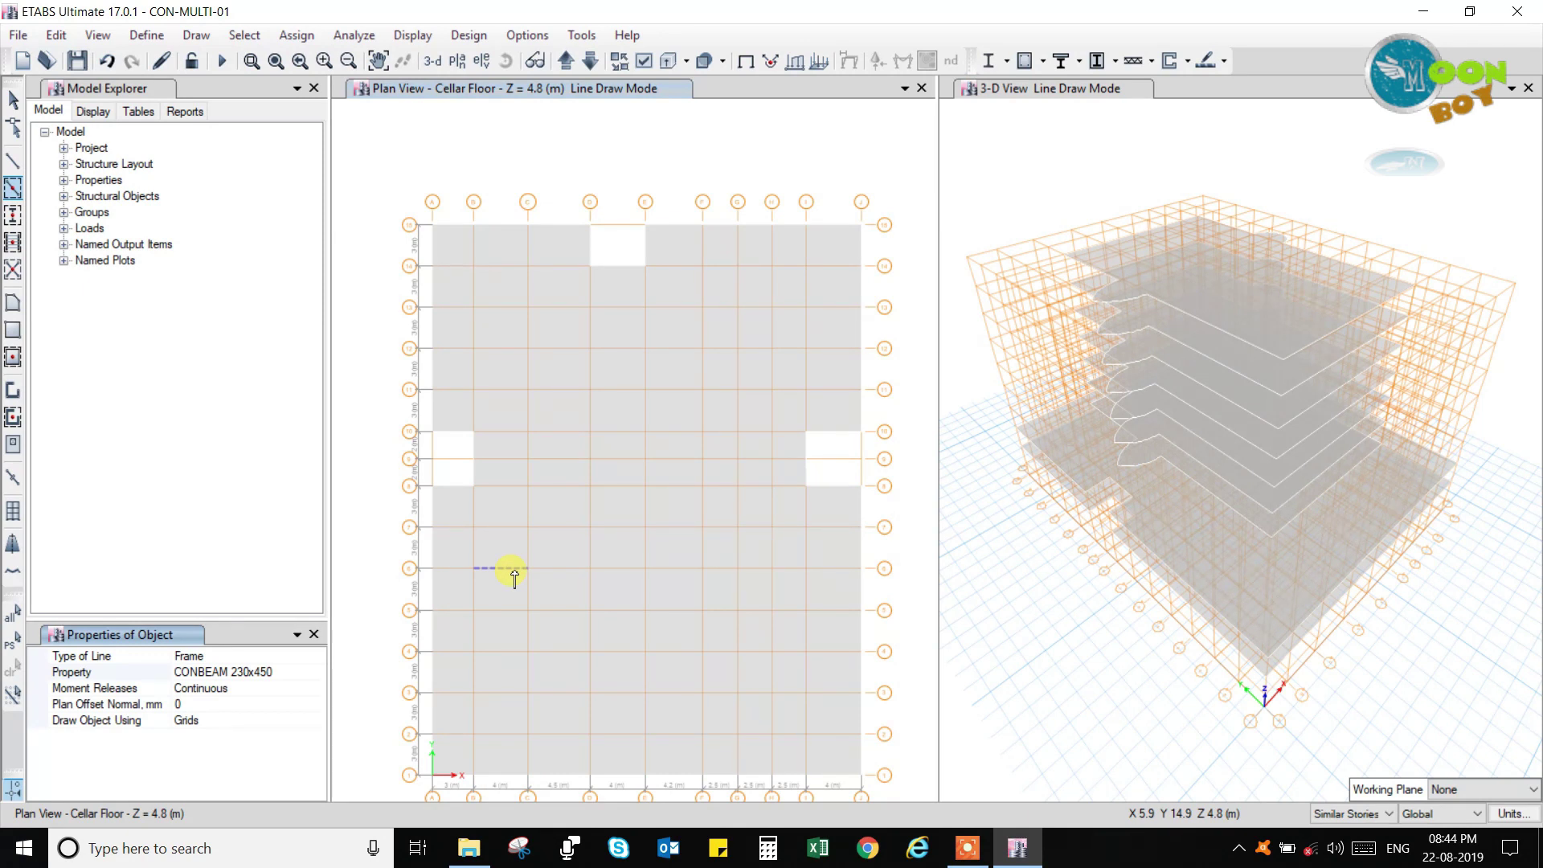
Examine the section, moment release and drawing-method options available for the beams about to be drawn.
left_click(230, 671)
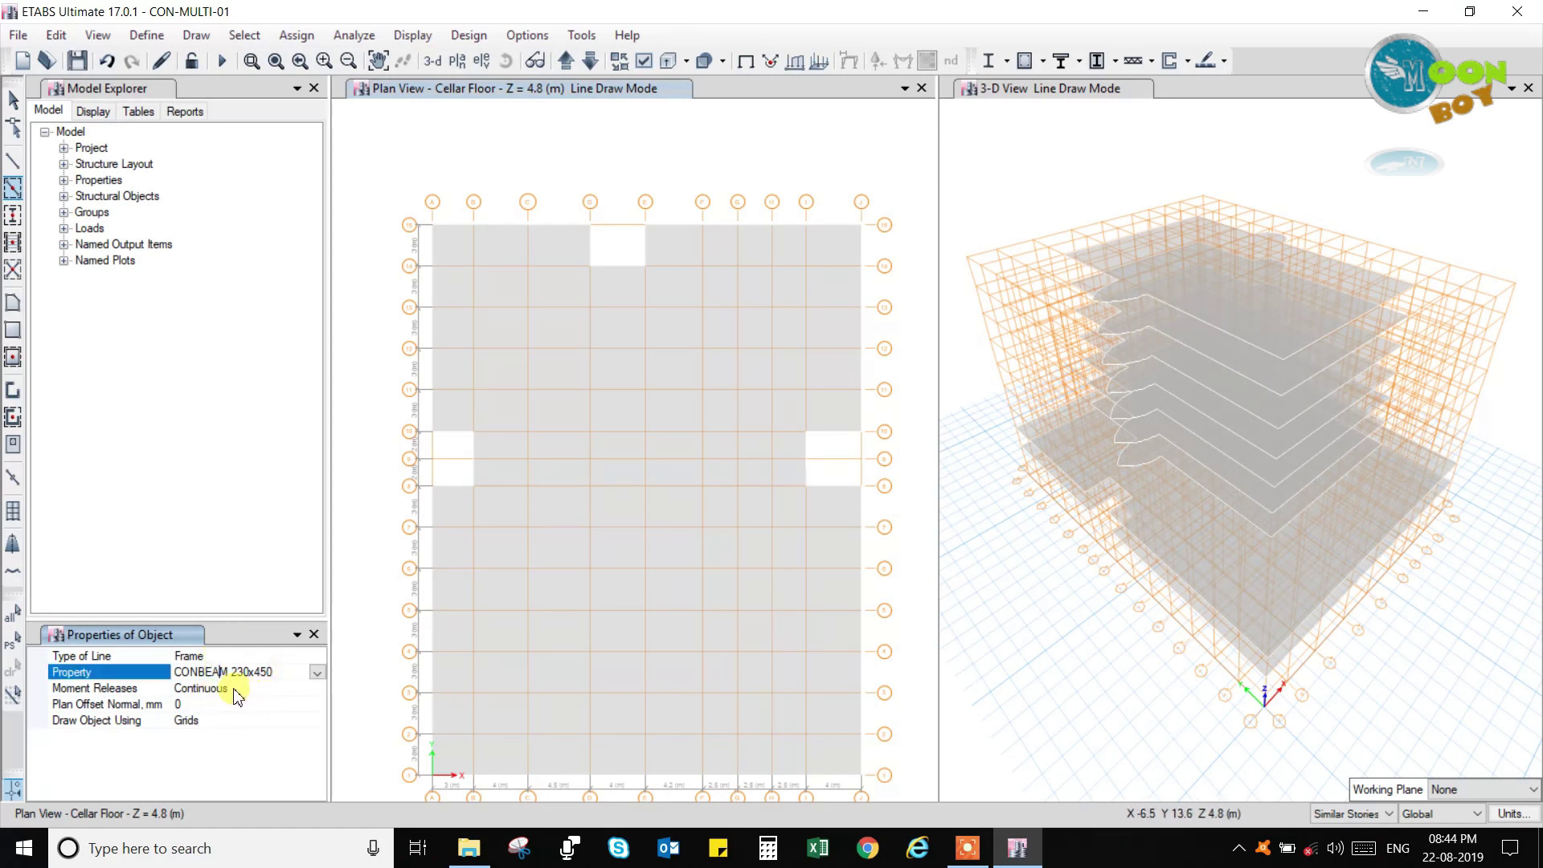
left_click(230, 689)
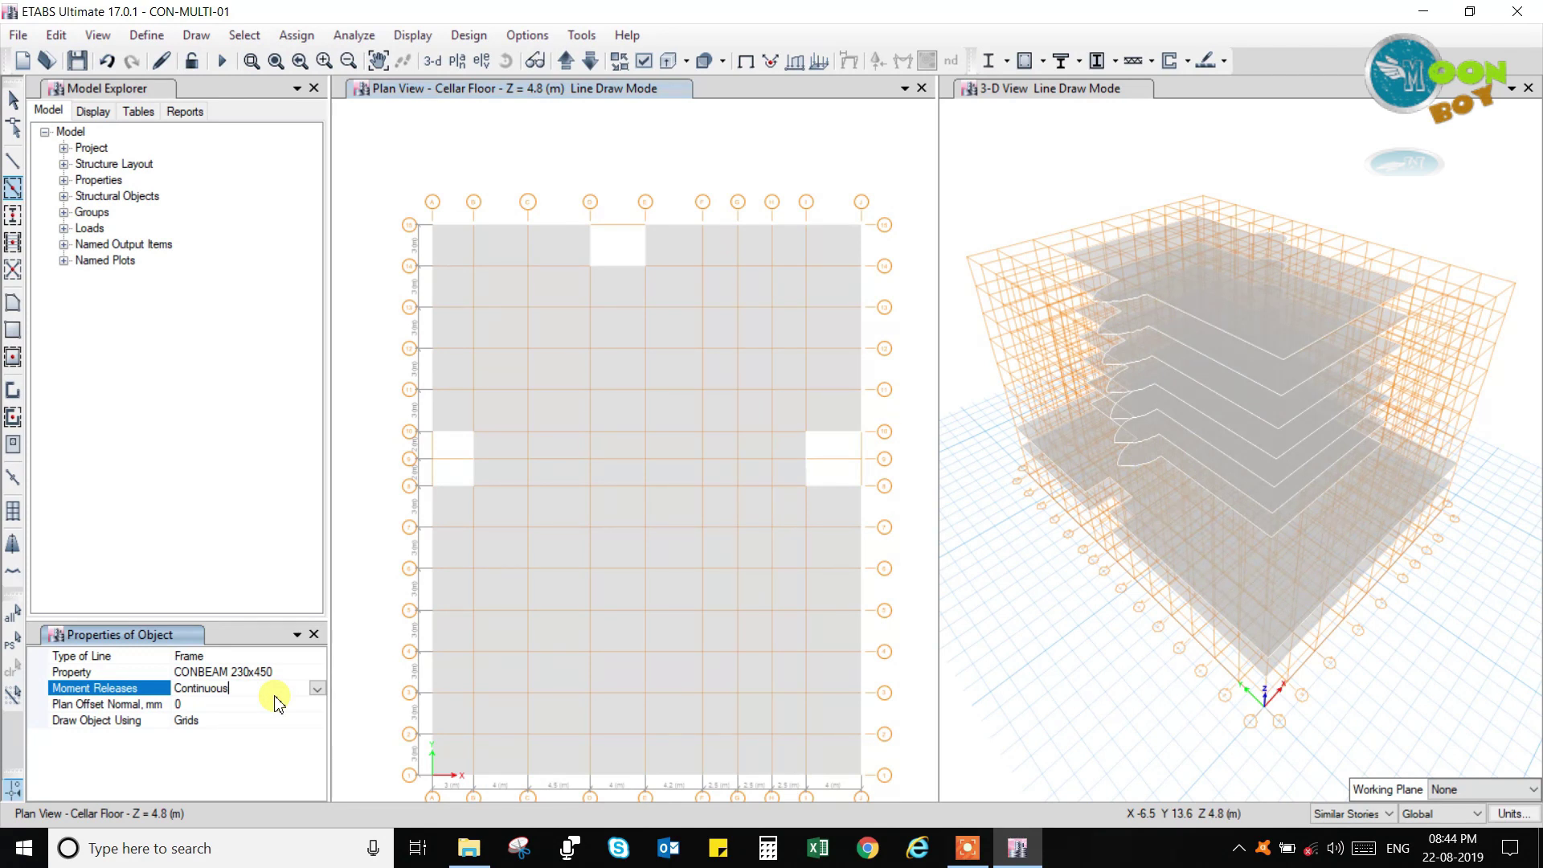
left_click(317, 689)
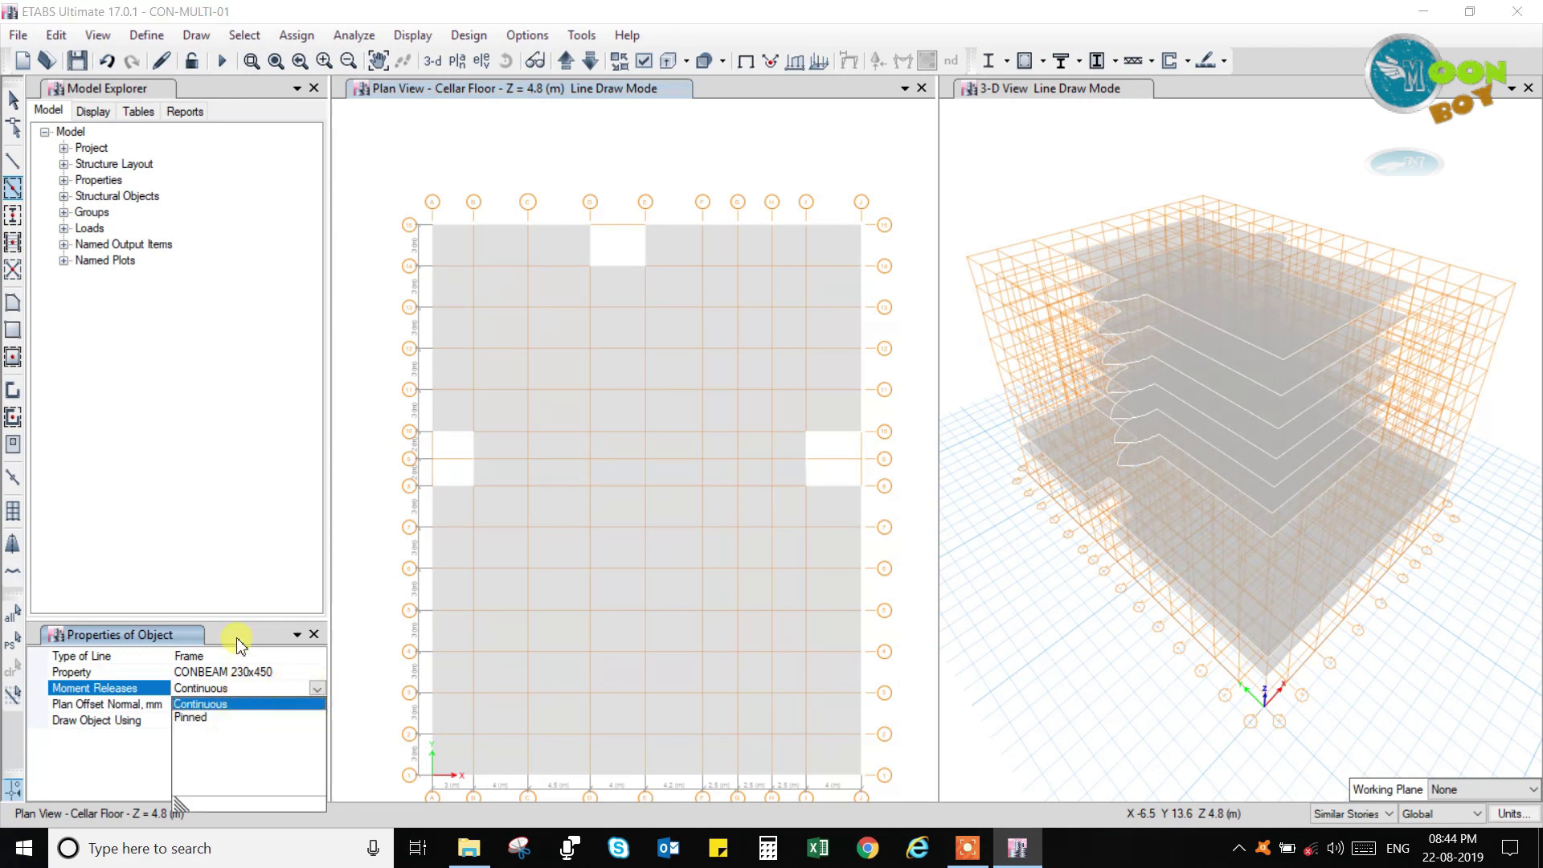
left_click(207, 636)
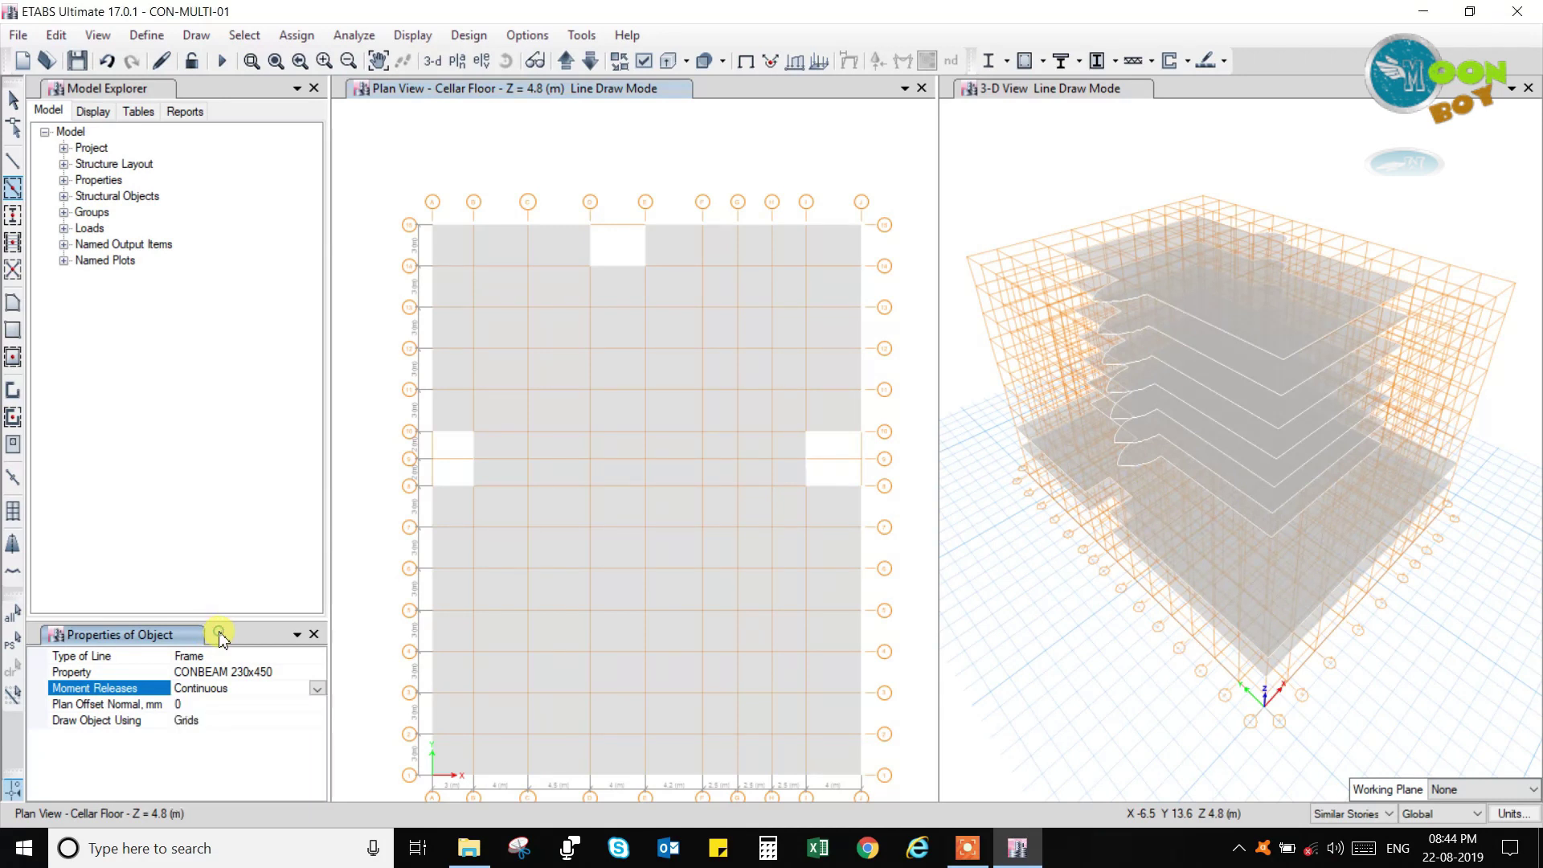
left_click(205, 721)
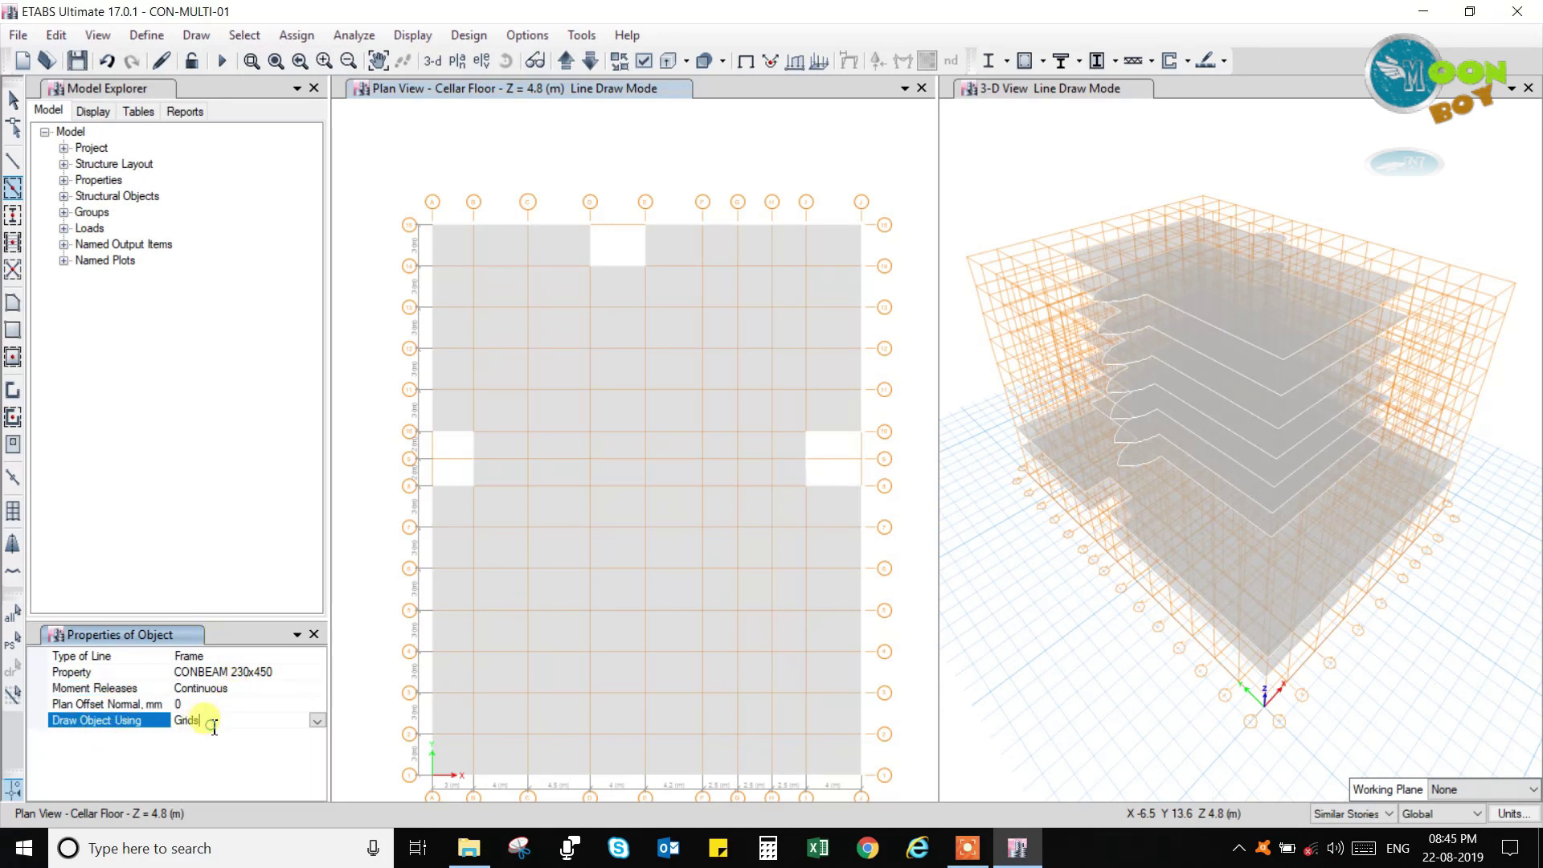
left_click(318, 721)
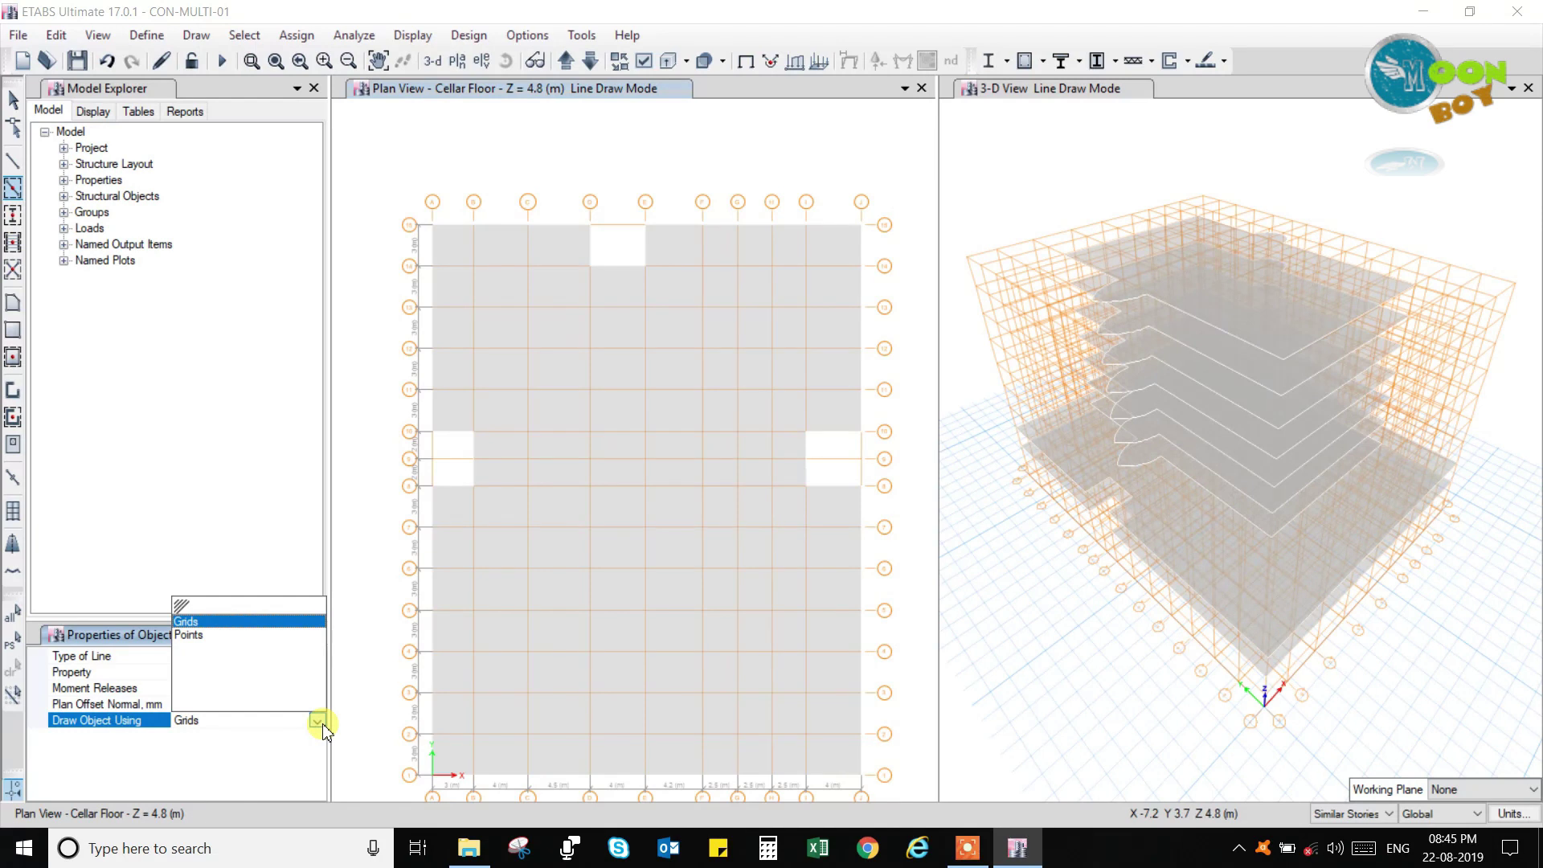
left_click(259, 743)
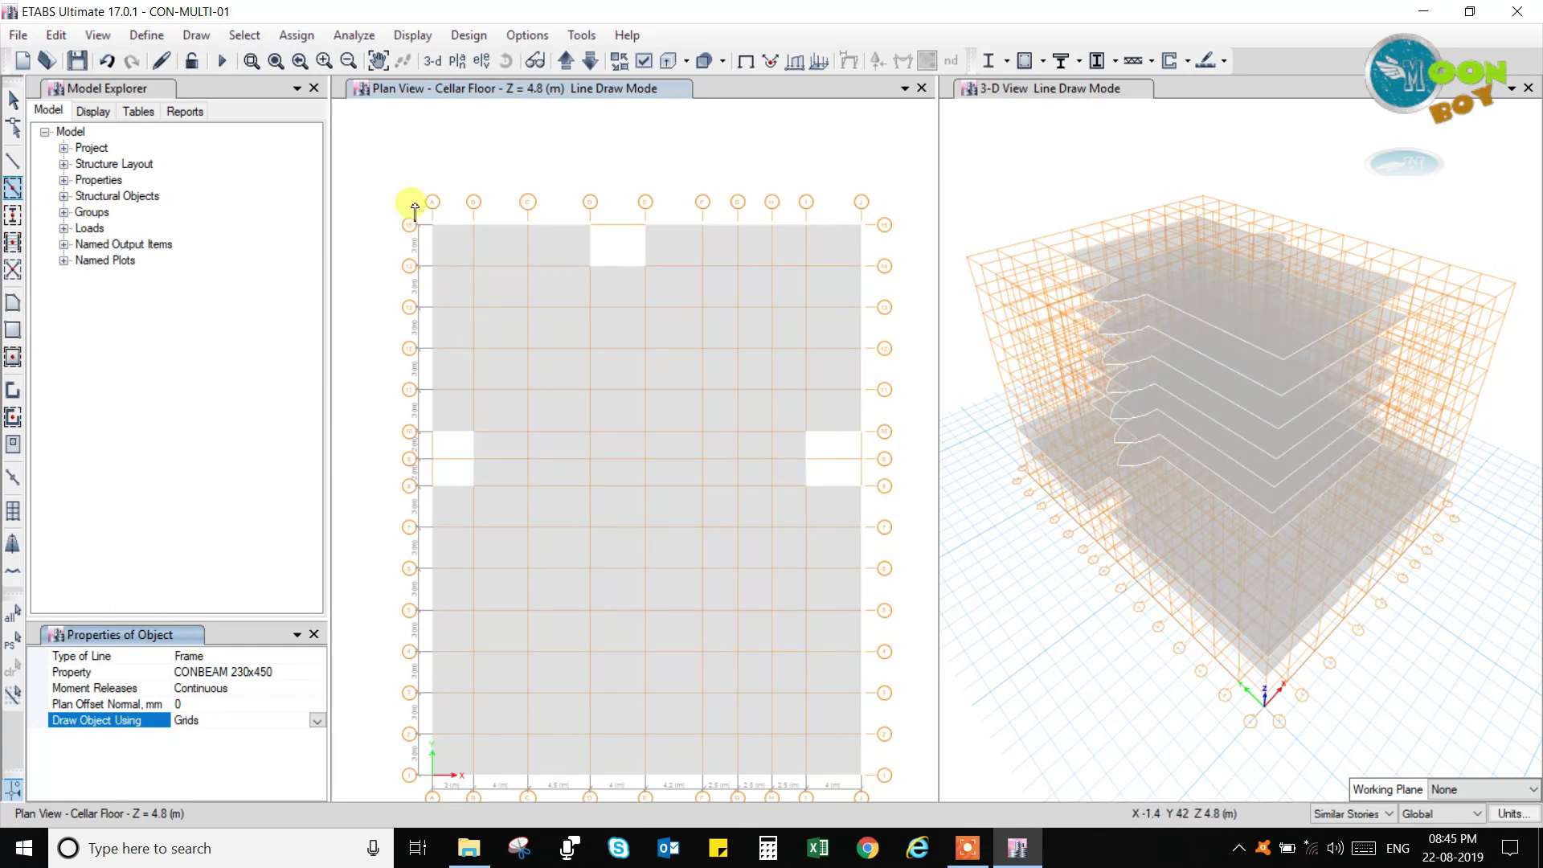
left_click(252, 673)
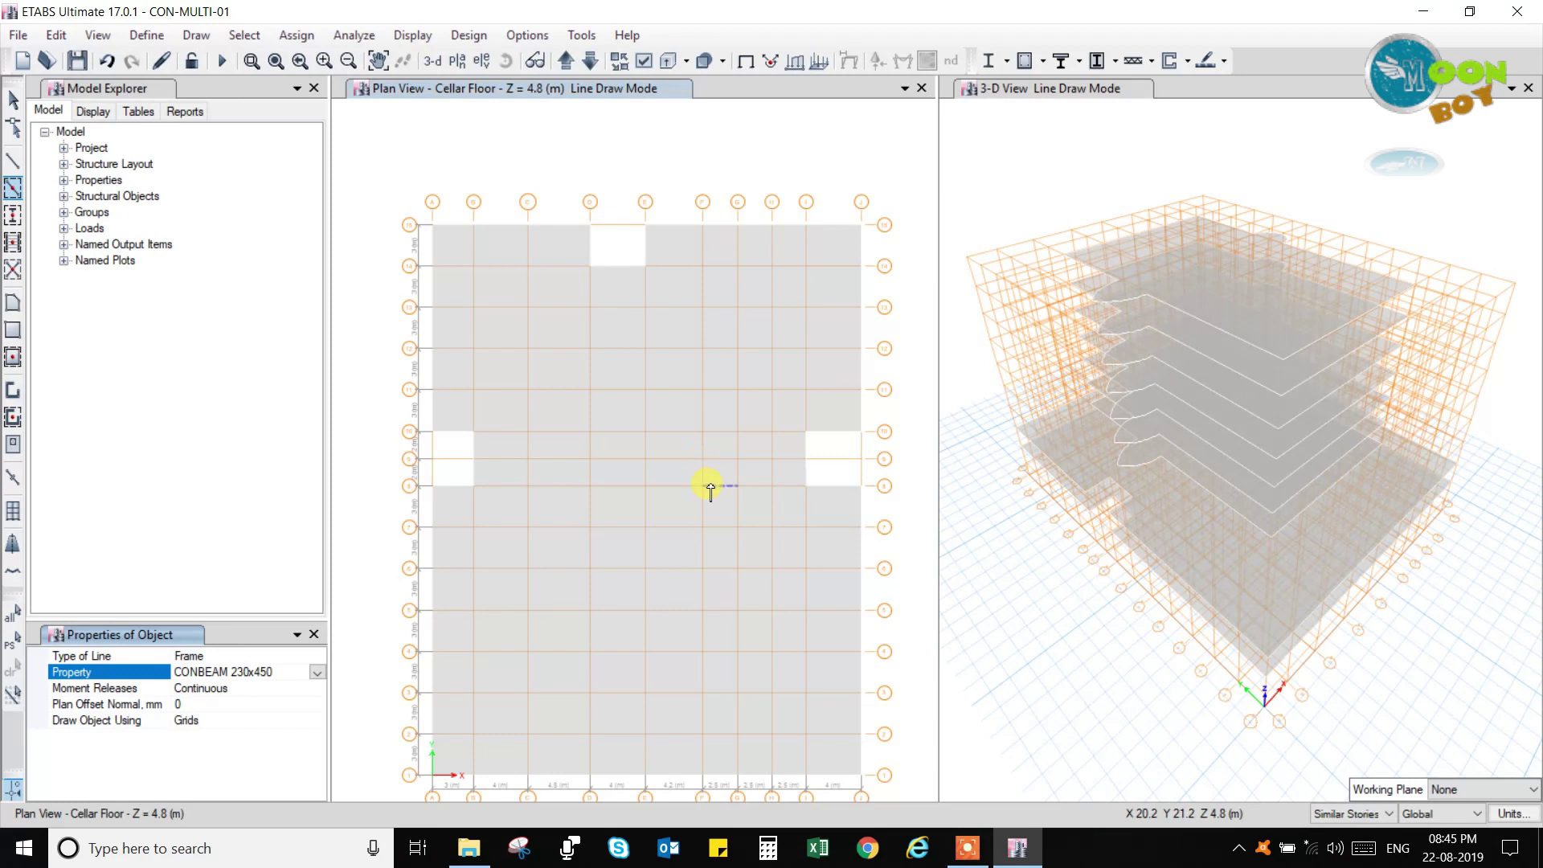
left_click_drag(693, 471, 817, 812)
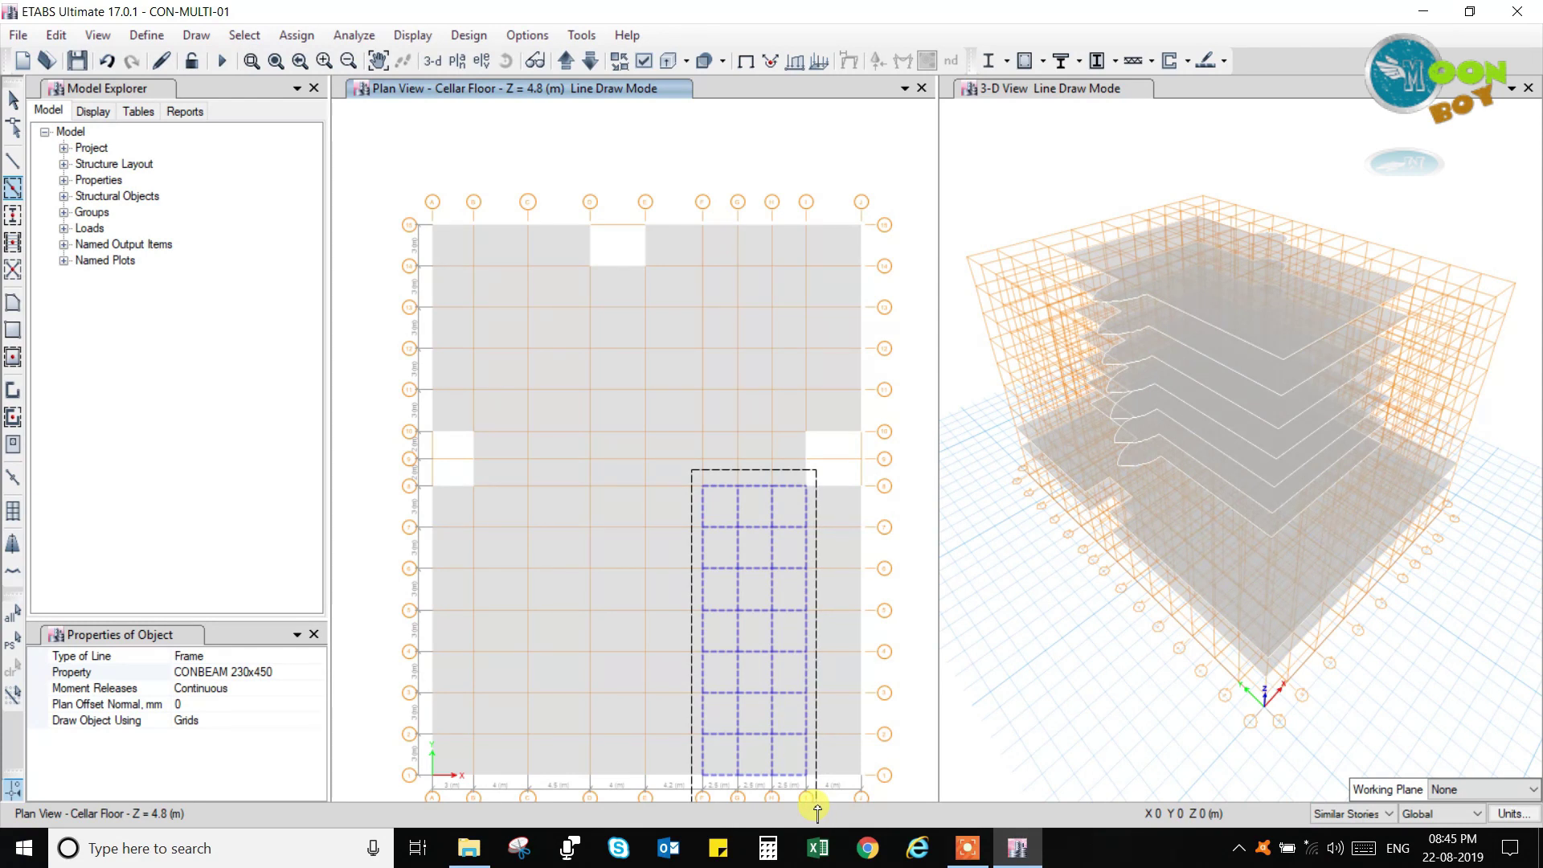
left_click_drag(817, 811, 820, 814)
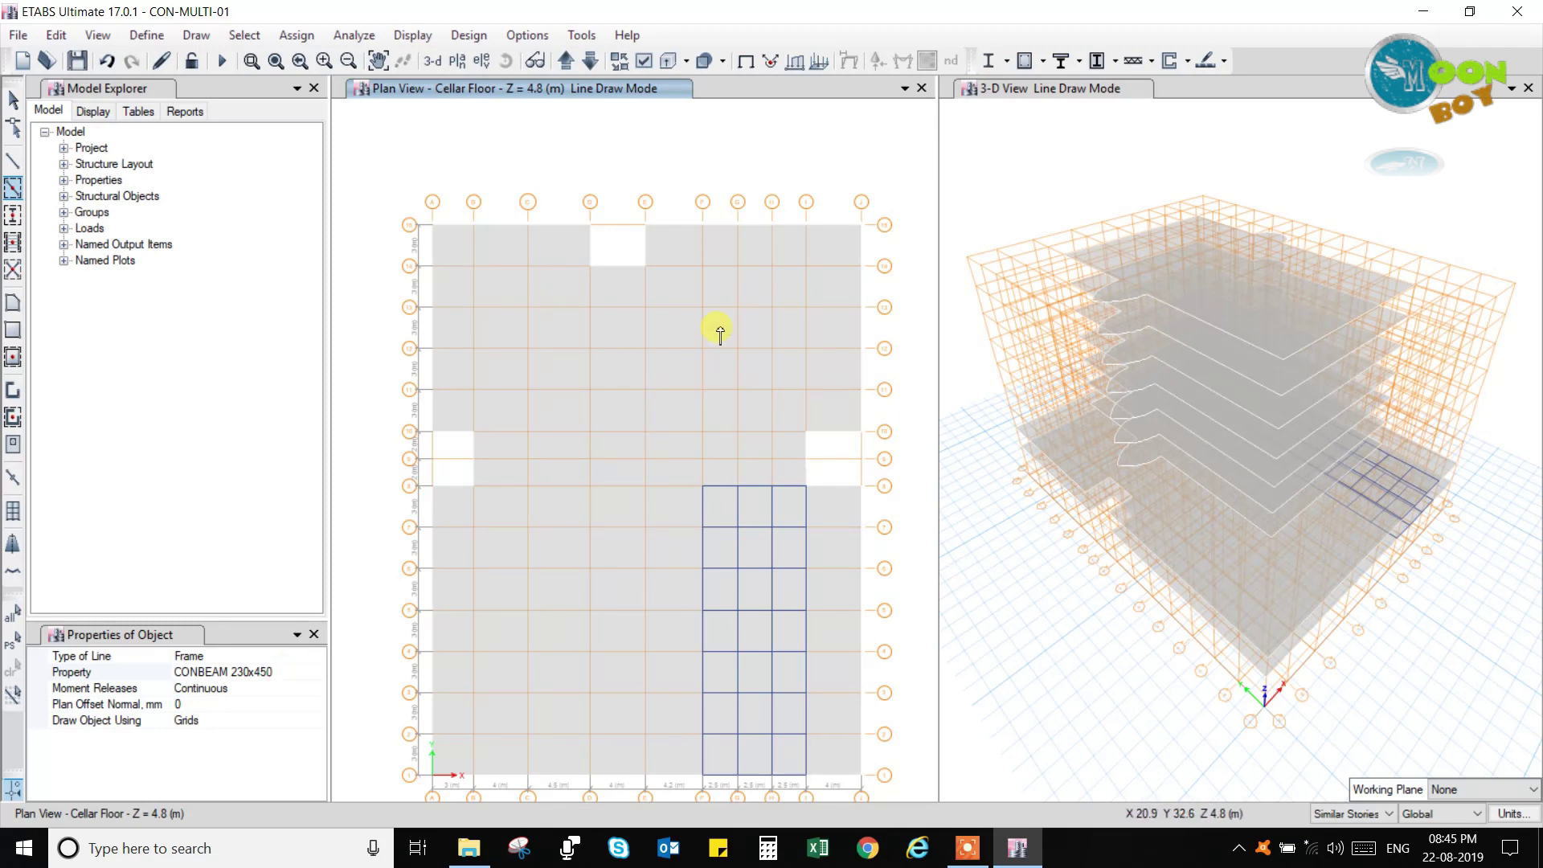
left_click_drag(697, 205, 813, 197)
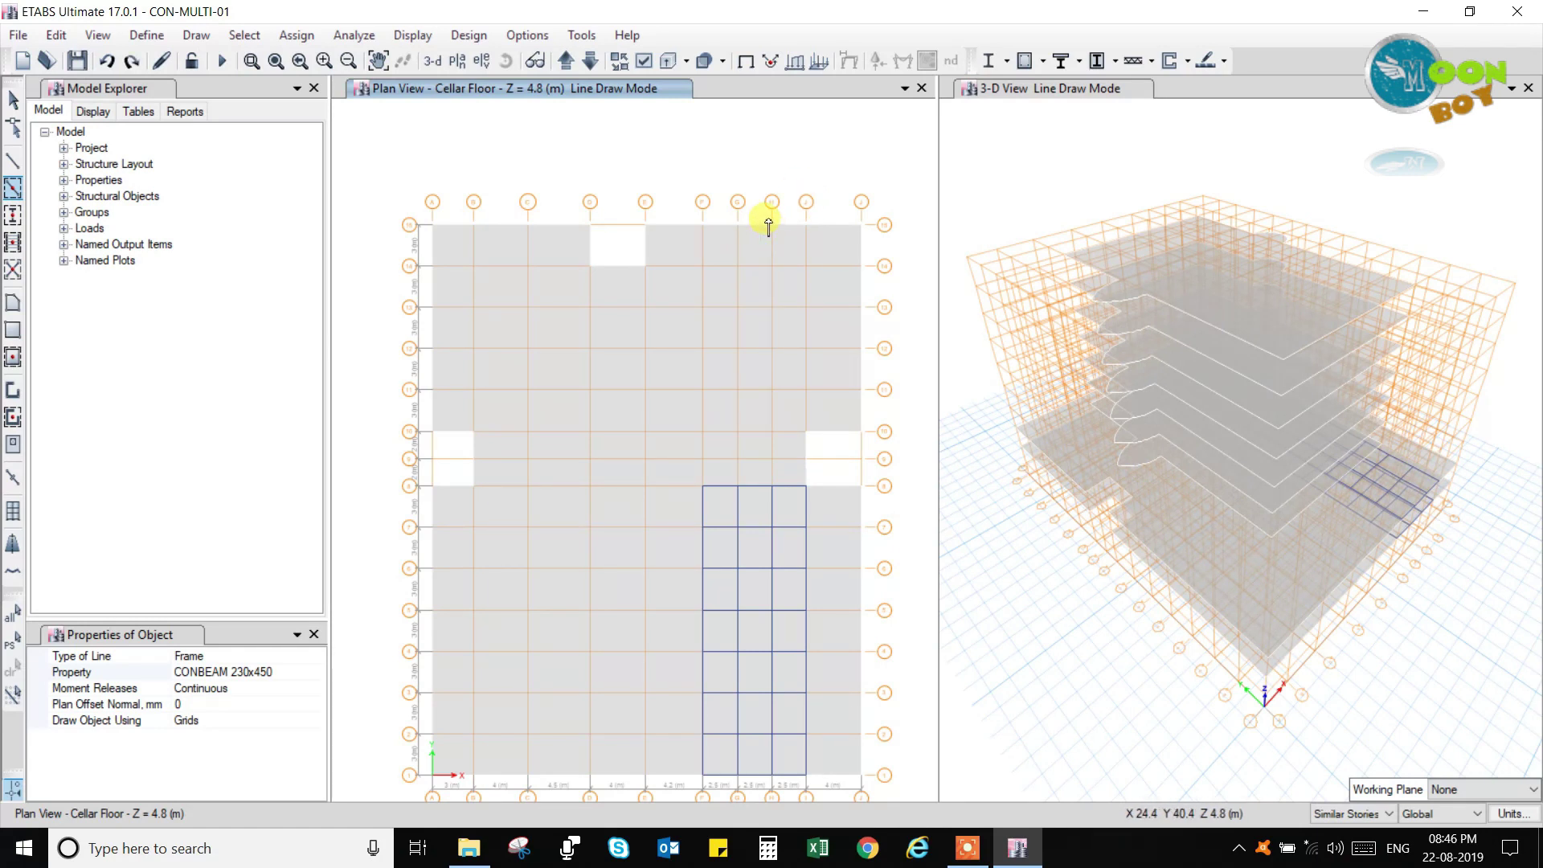
key("ctrl+z")
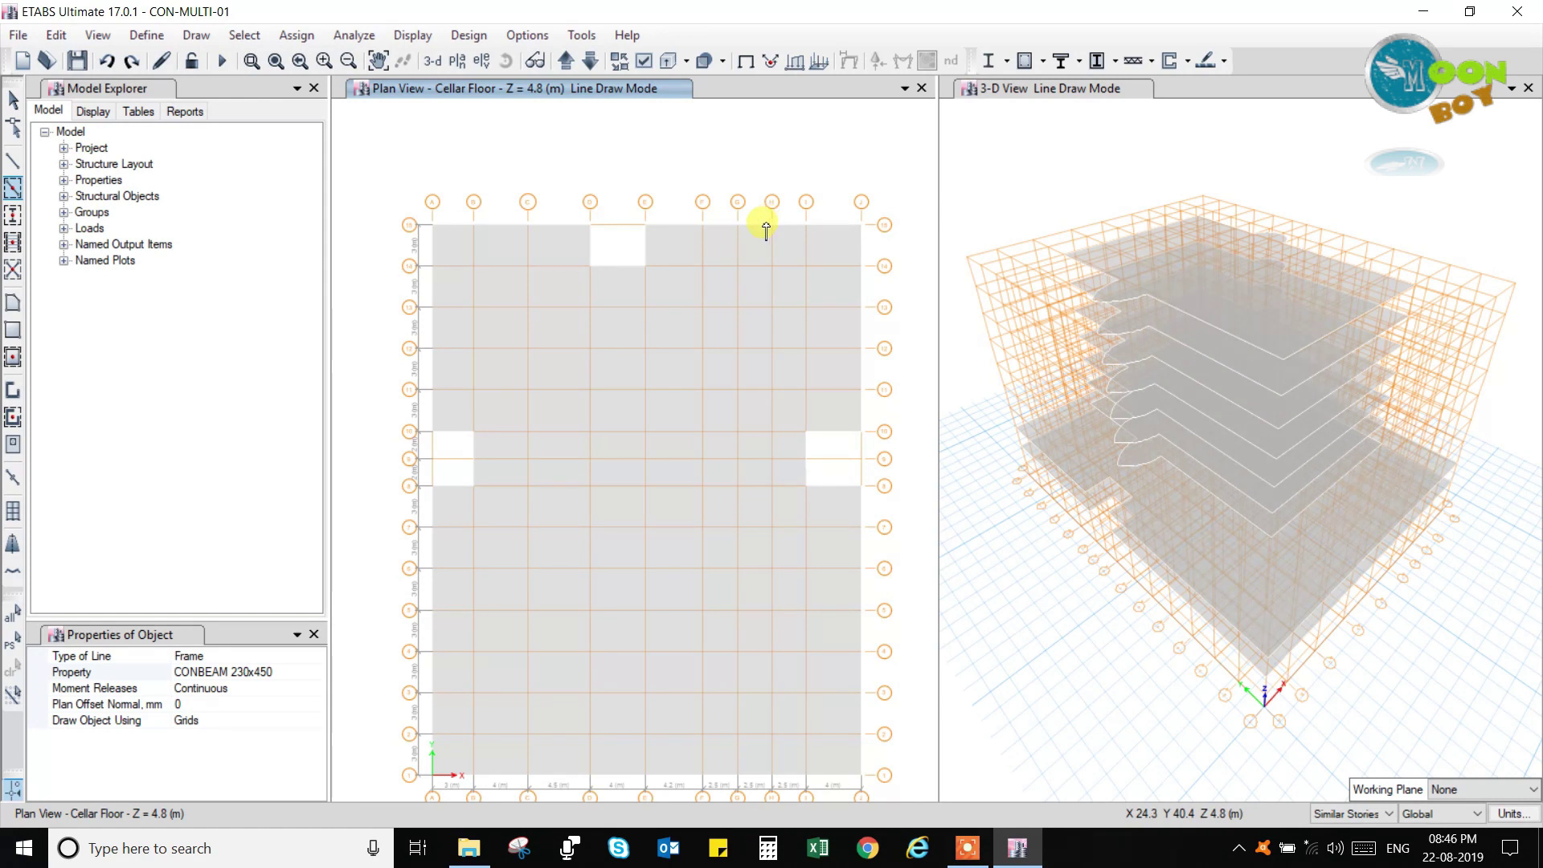
Draw CONBEAM 230x450 beams on all grid lines of the three 2.5 m bays and the westernmost 3 m bay, skipping its slab opening.
mouse_move(703, 210)
left_mouse_down()
mouse_move(824, 685)
mouse_move(823, 791)
left_mouse_up()
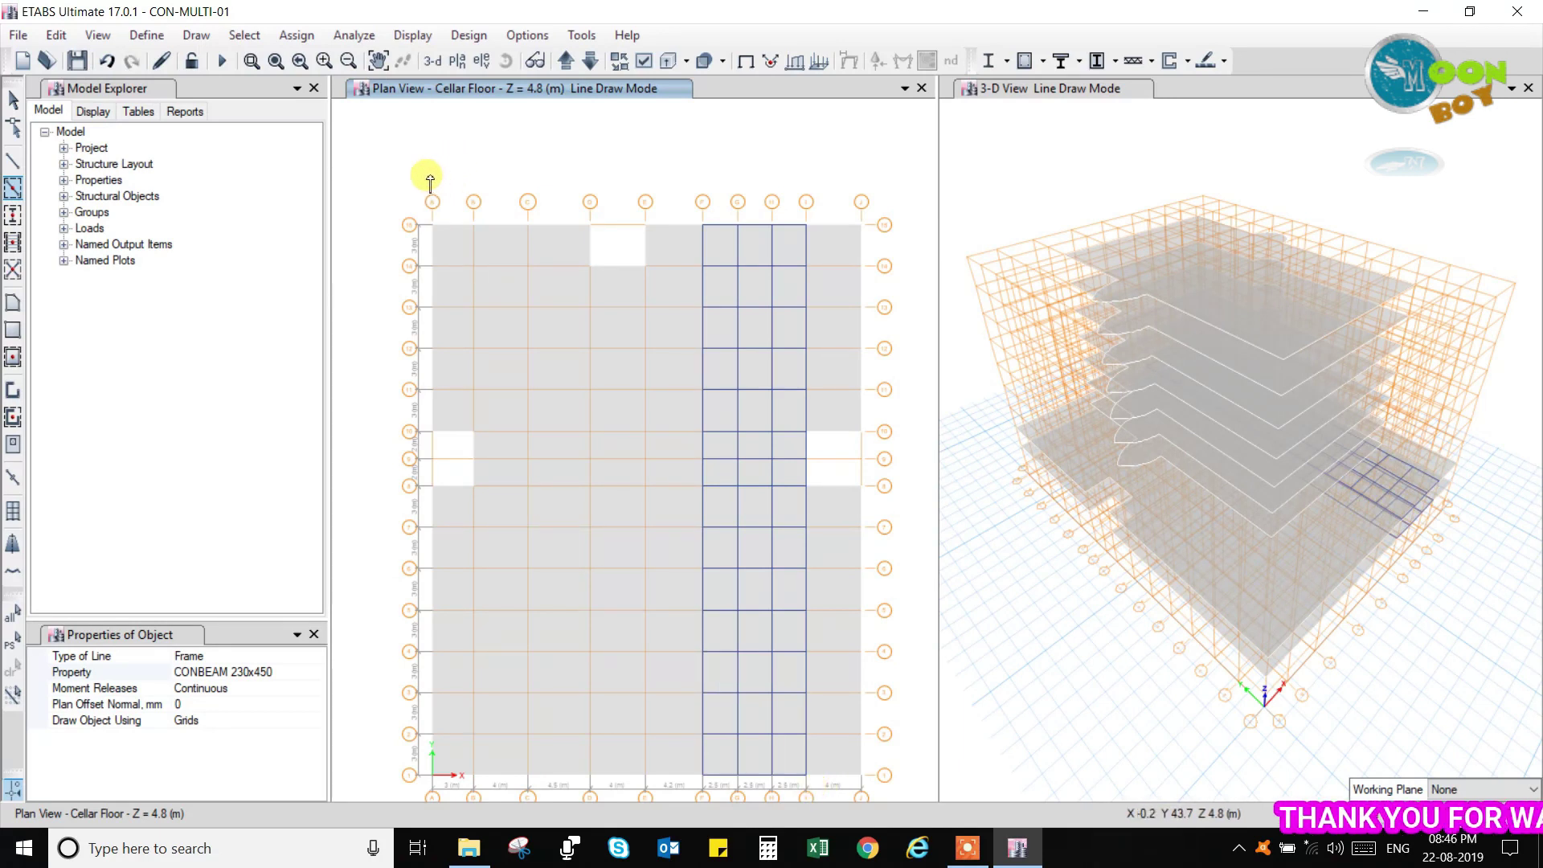
mouse_move(418, 177)
left_mouse_down()
mouse_move(451, 251)
mouse_move(490, 448)
left_mouse_up()
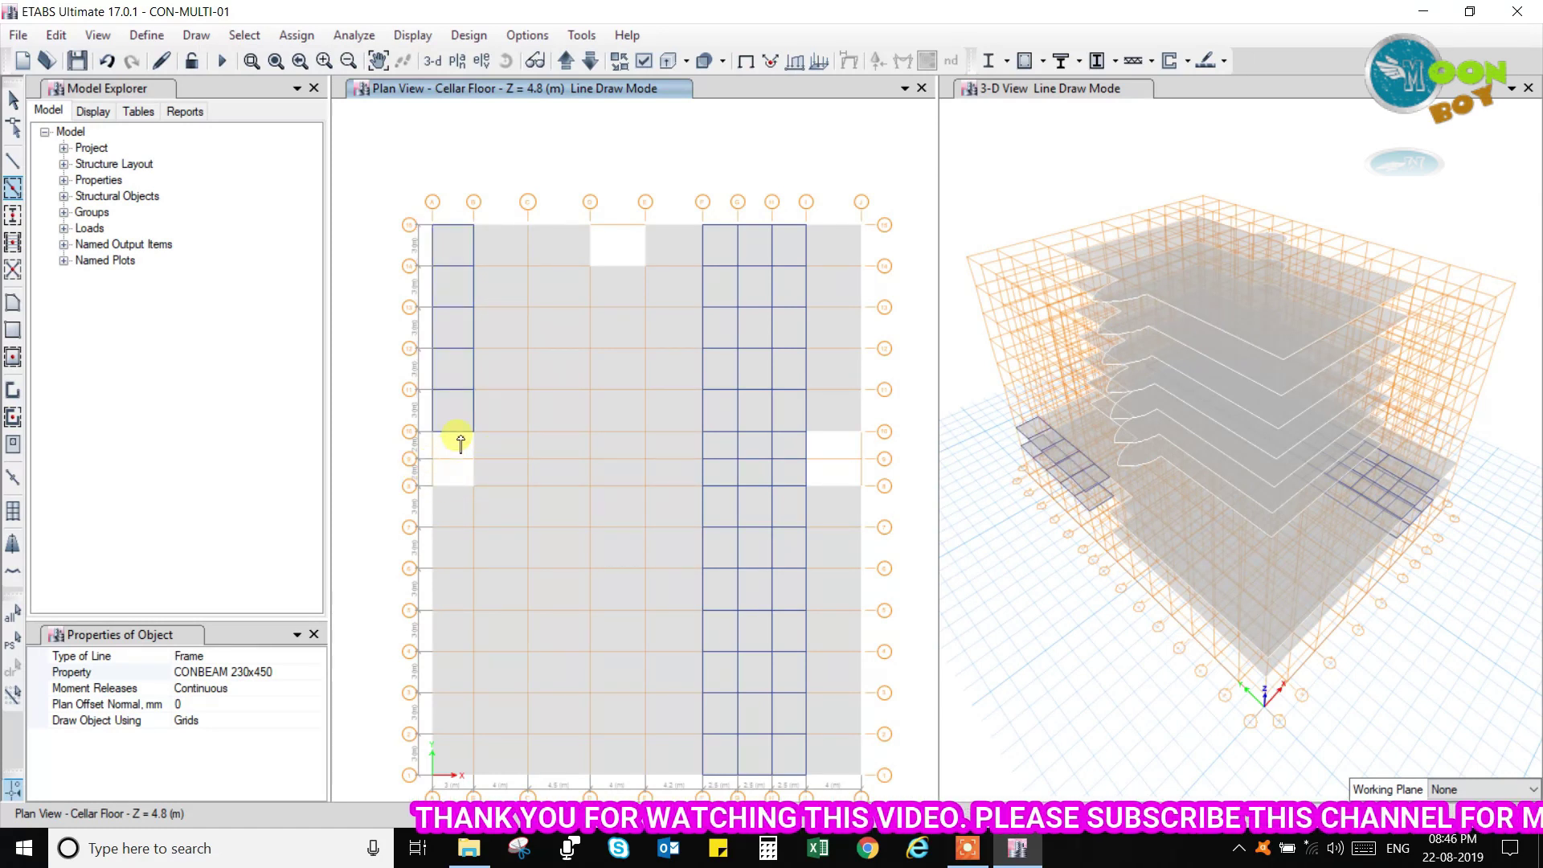
mouse_move(416, 467)
left_mouse_down()
mouse_move(496, 718)
mouse_move(492, 784)
left_mouse_up()
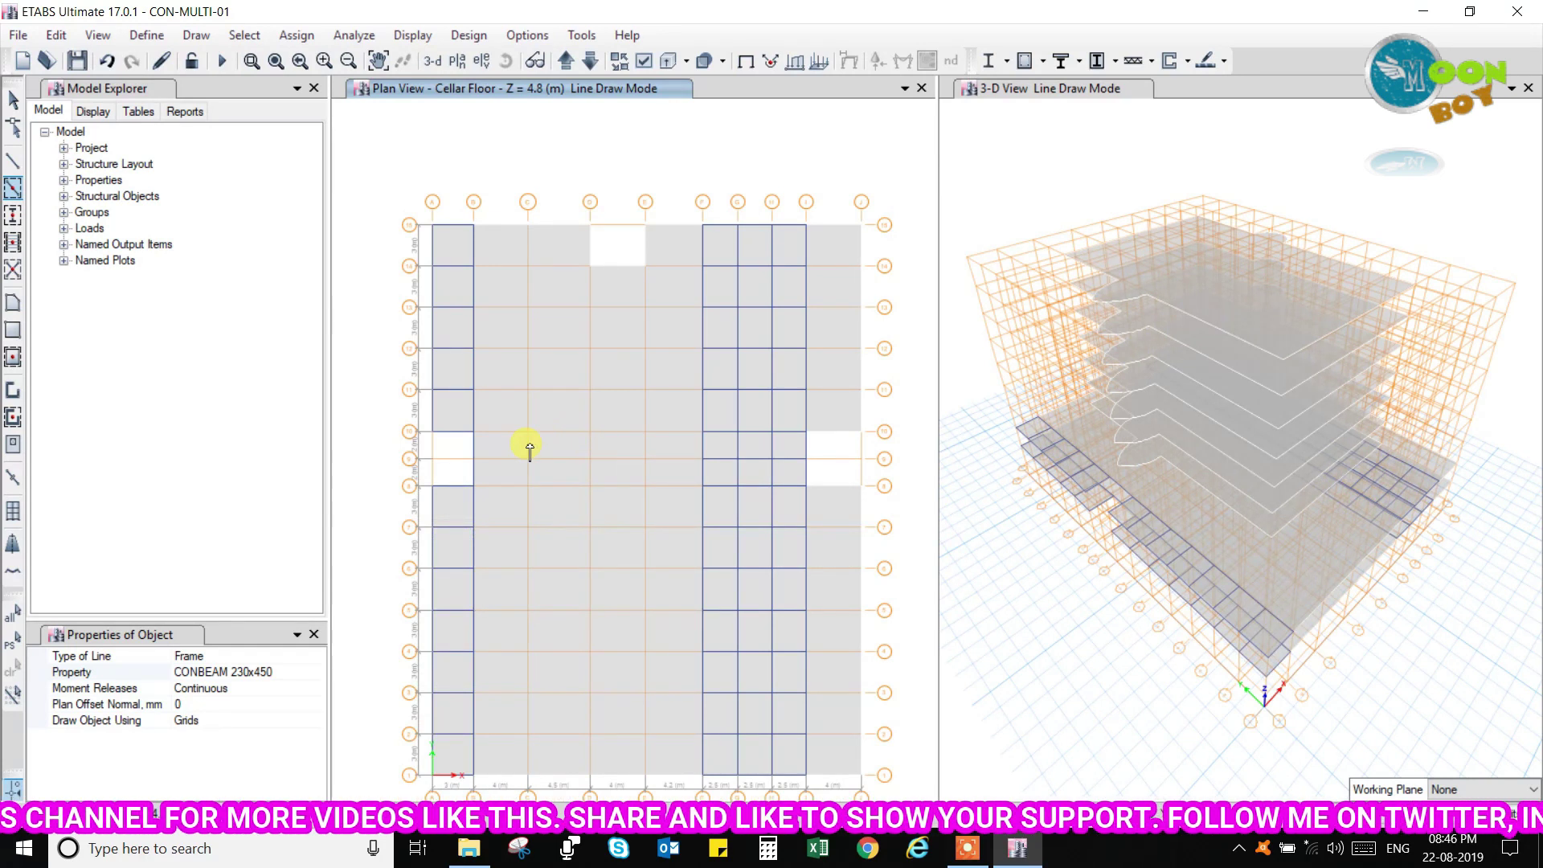
left_click_drag(464, 419, 473, 452)
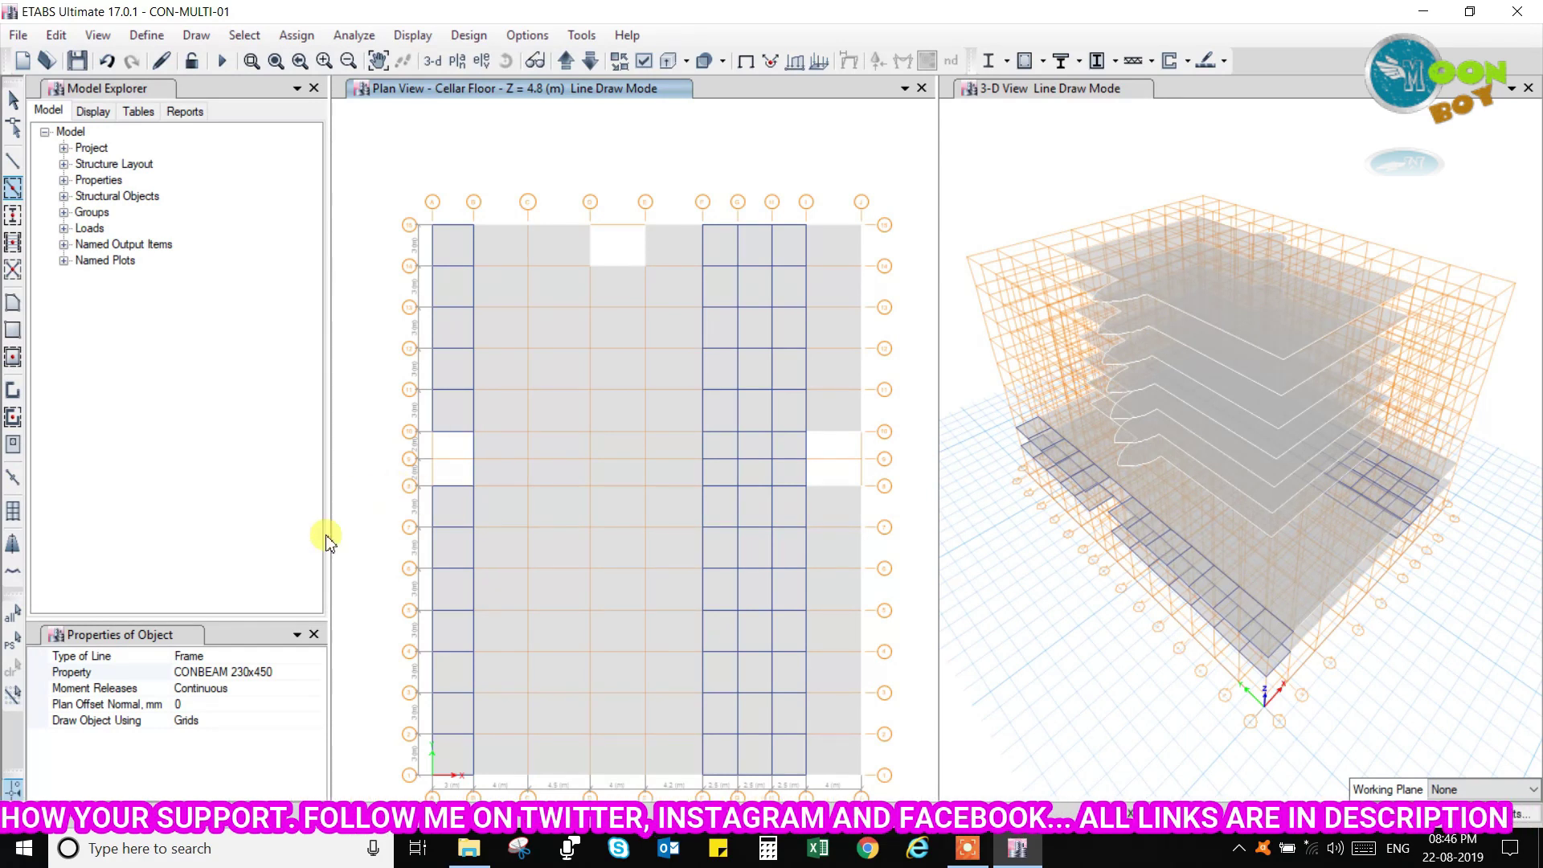
Set the beam section to CONBEAM 230x600 and draw three parallel X-direction beam lines at mid-plan, joining the two existing beam strips.
left_click(251, 678)
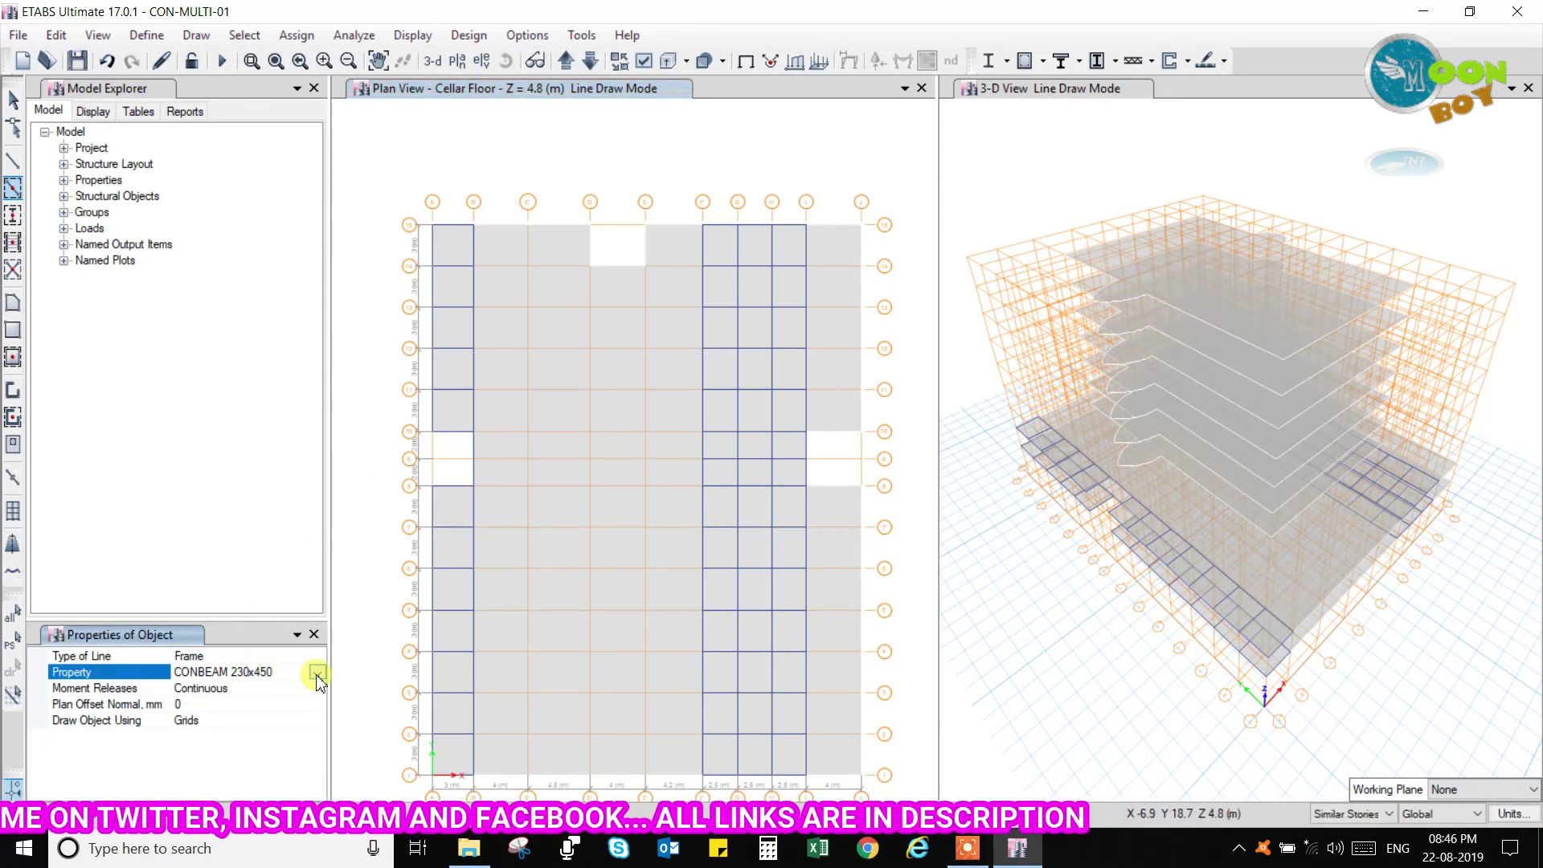
left_click(317, 673)
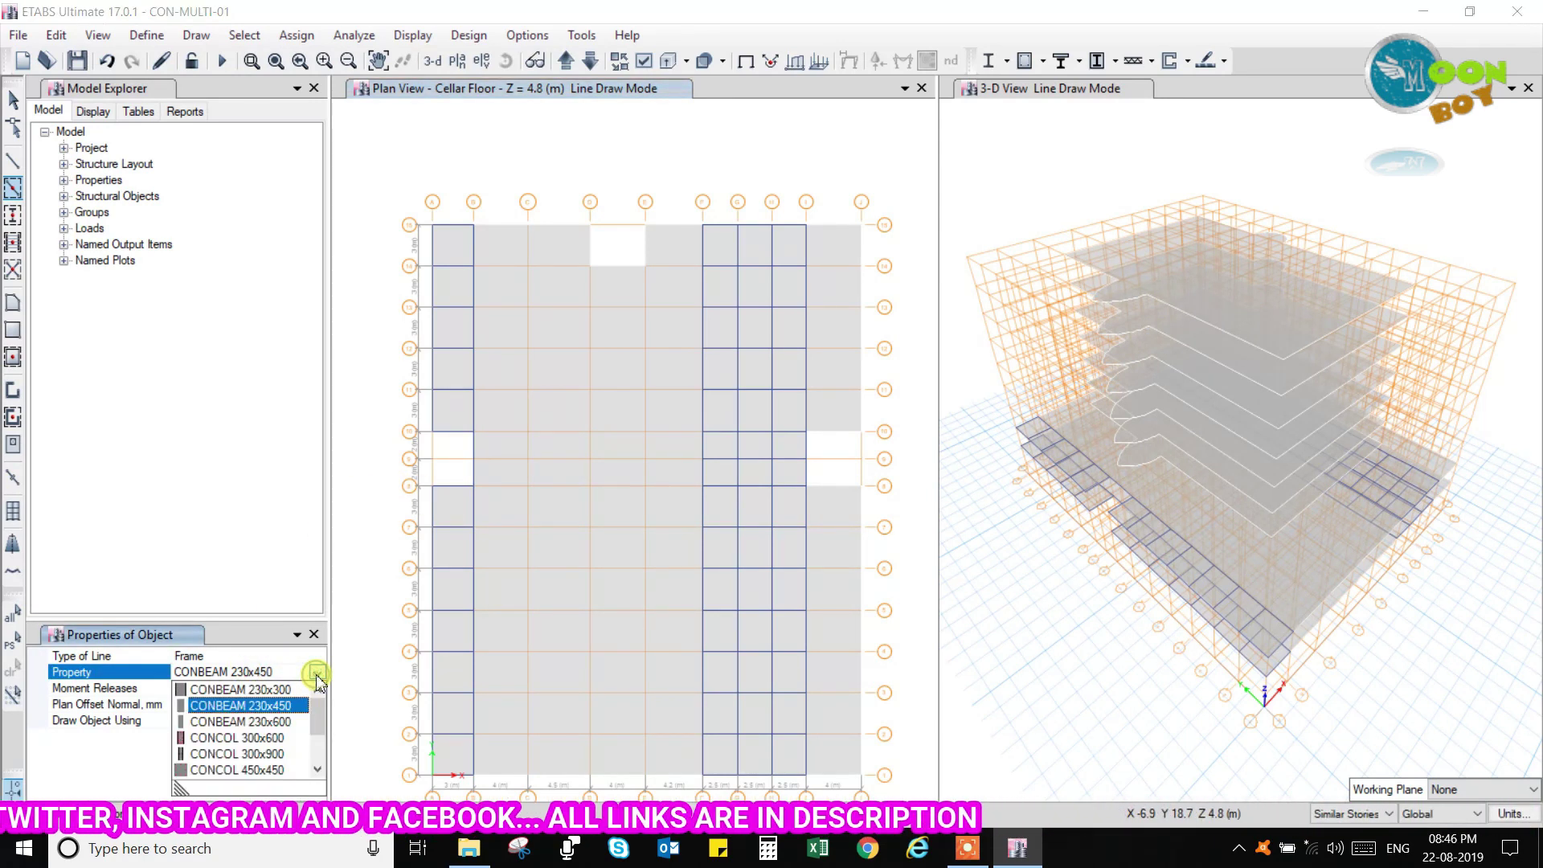
left_click(281, 722)
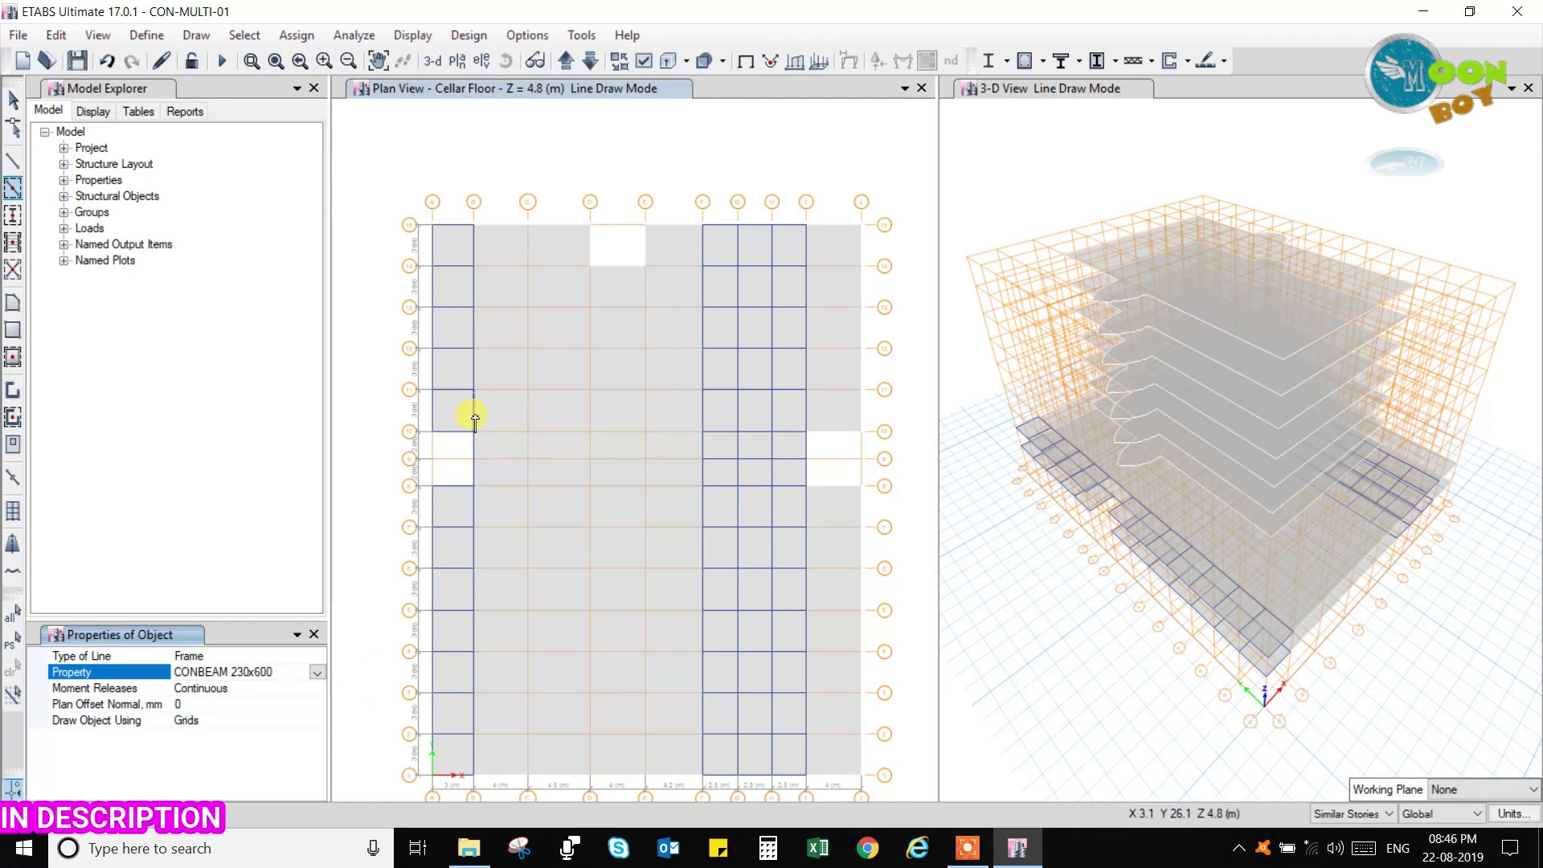
mouse_move(466, 414)
left_mouse_down()
mouse_move(689, 514)
mouse_move(734, 513)
mouse_move(610, 451)
mouse_move(711, 451)
left_mouse_up()
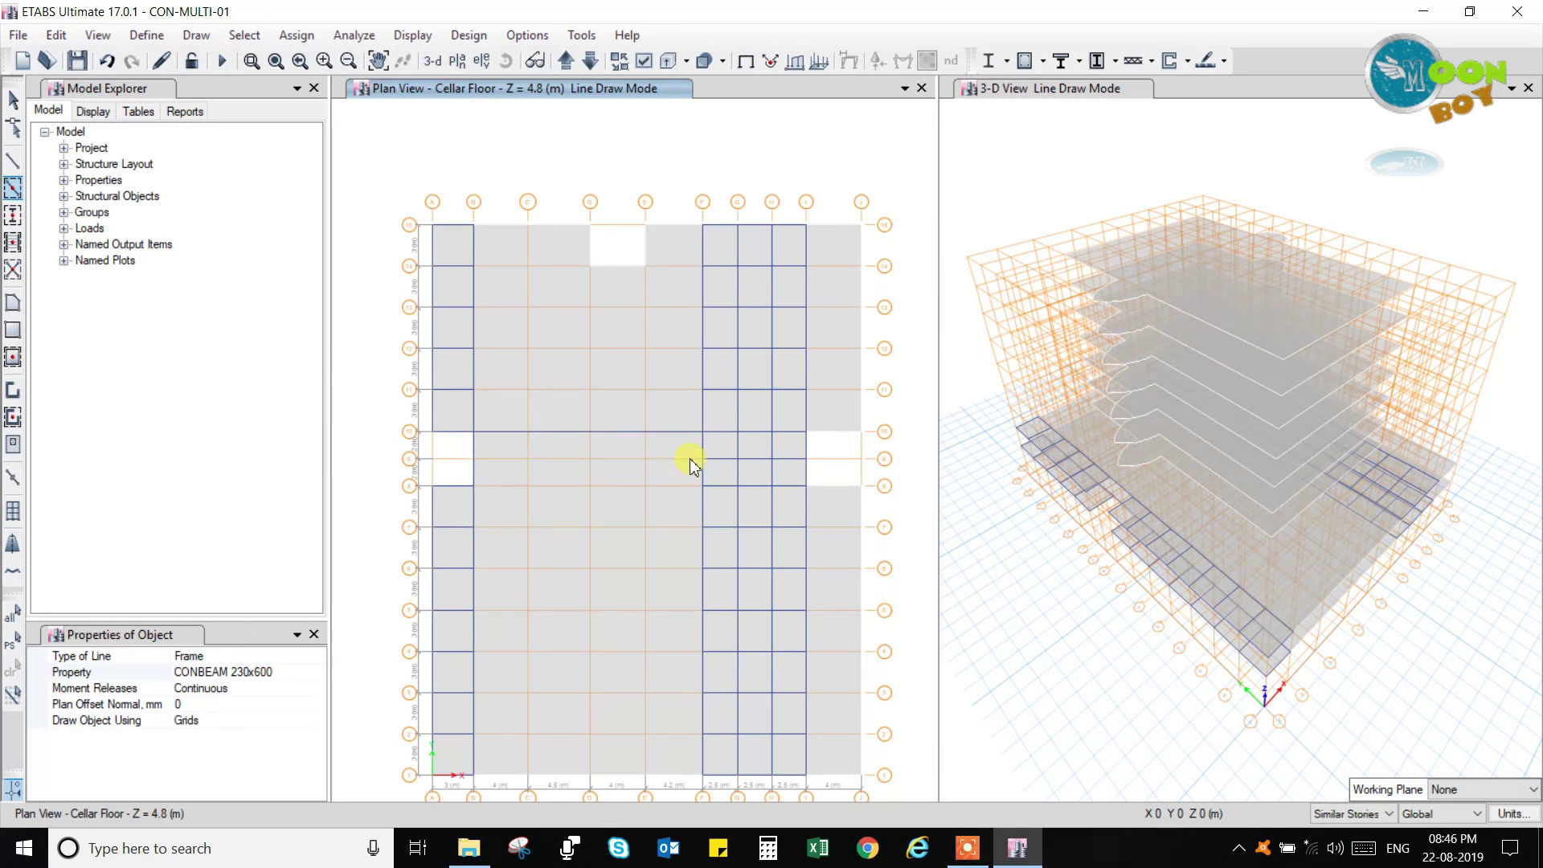
left_click_drag(464, 449, 713, 475)
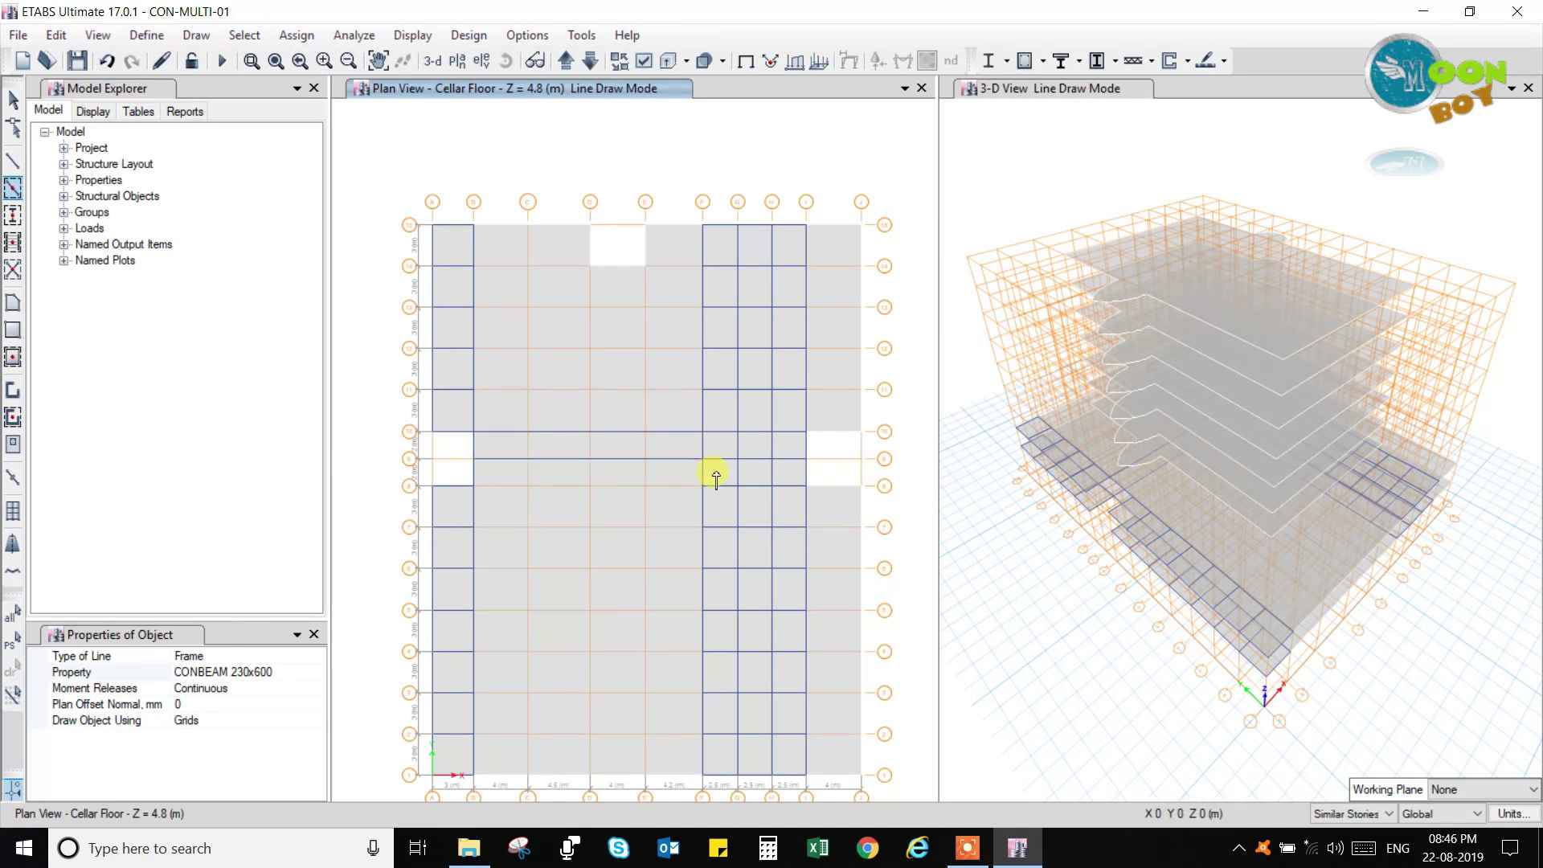
mouse_move(464, 474)
left_mouse_down()
mouse_move(472, 489)
mouse_move(720, 492)
left_mouse_up()
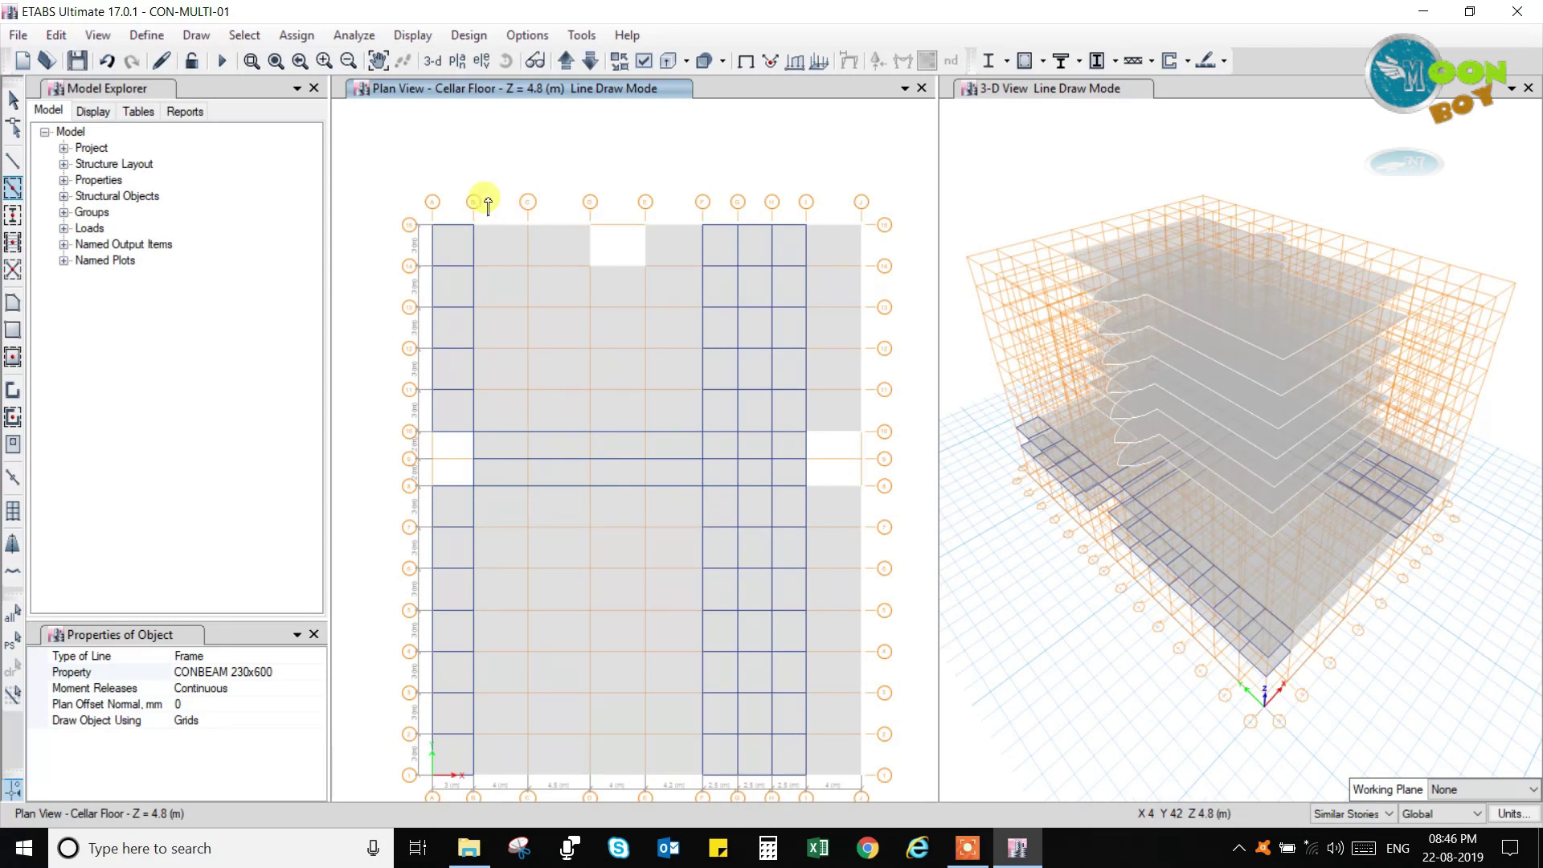
Draw CONBEAM 230x600 beams on all grid lines of the middle 4 m to 4.2 m bays, north and south of the mid-plan strip.
left_click_drag(490, 202, 687, 426)
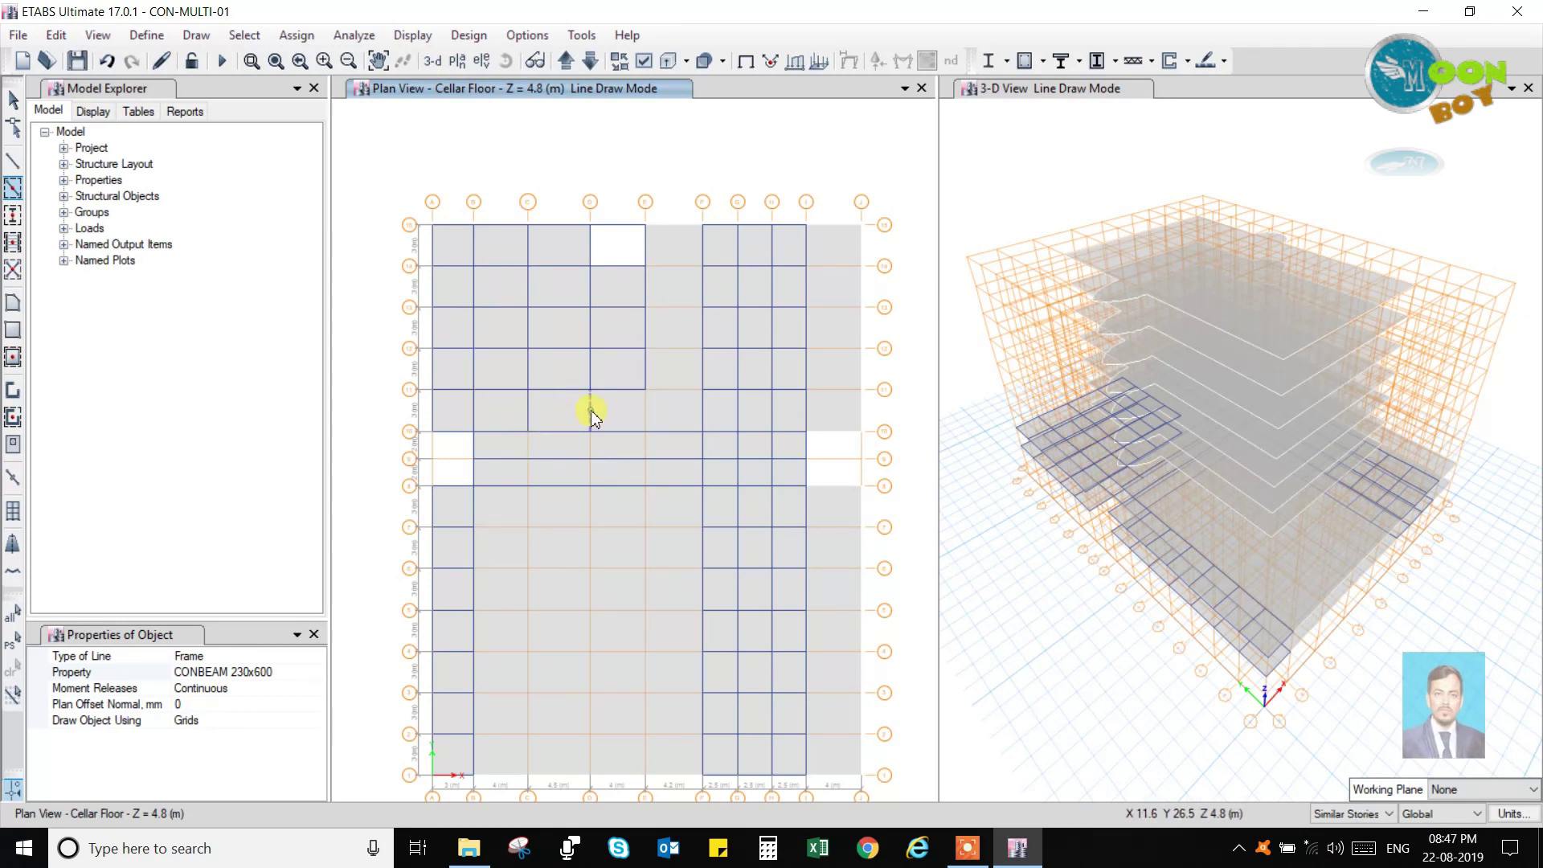
left_click(670, 390)
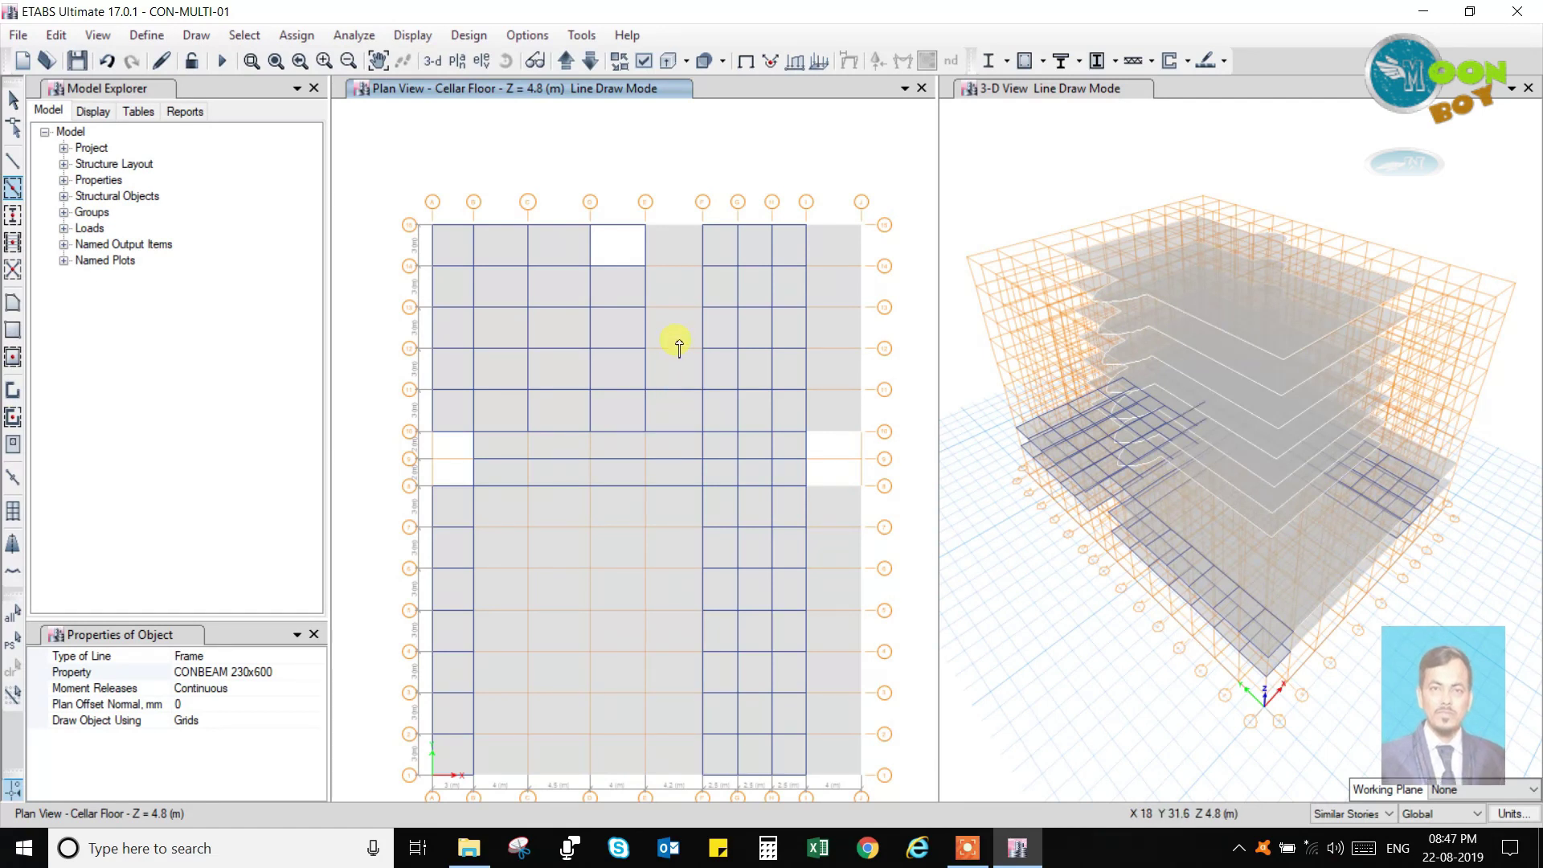
left_click(681, 349)
left_click(681, 308)
left_click(682, 266)
left_click(680, 229)
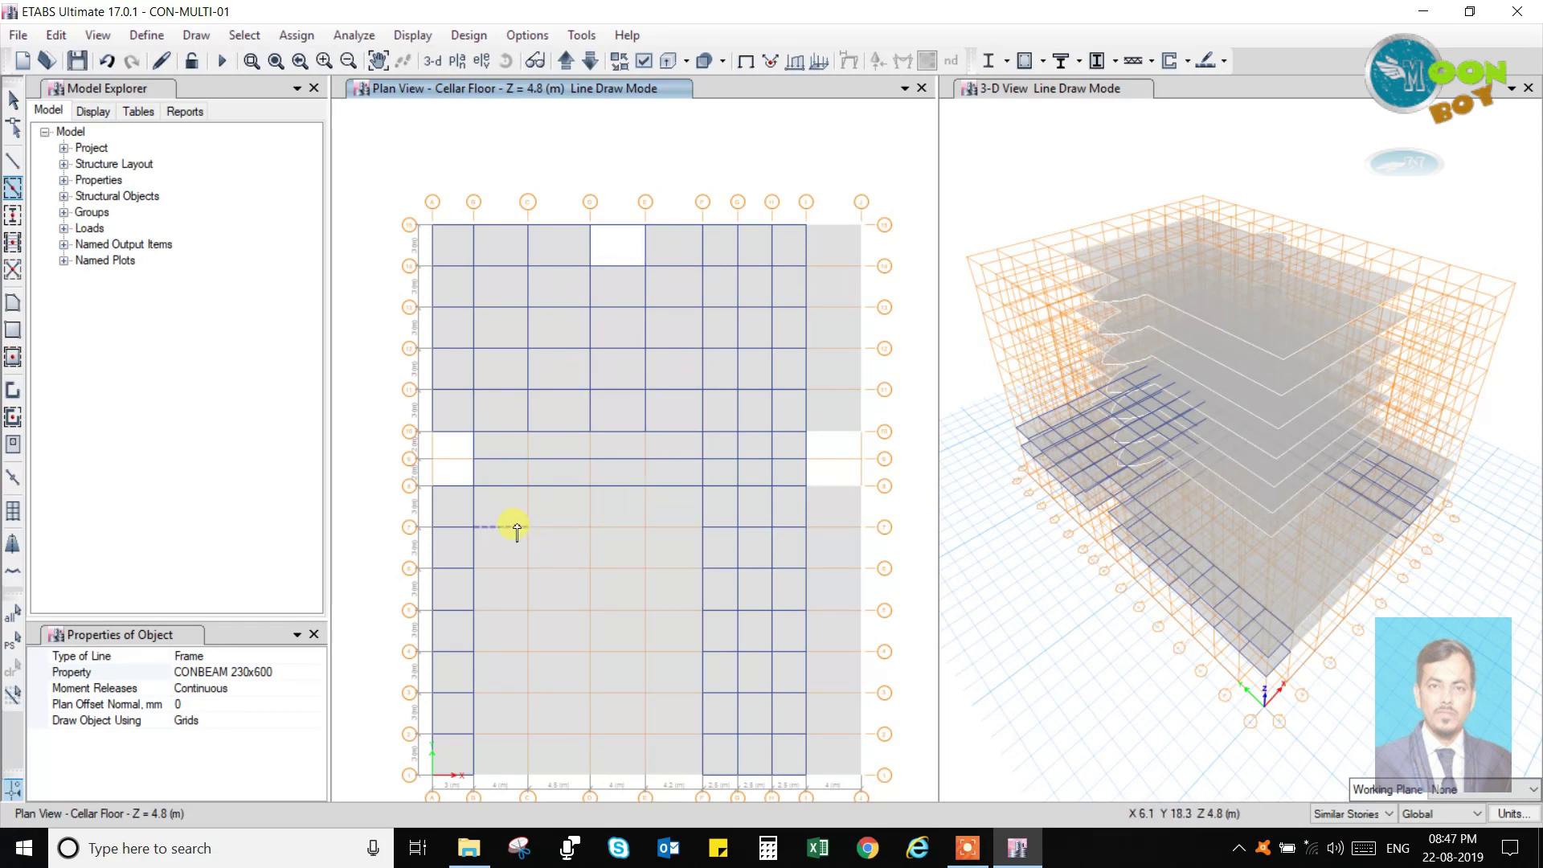
mouse_move(502, 499)
left_mouse_down()
mouse_move(562, 641)
mouse_move(659, 796)
left_mouse_up()
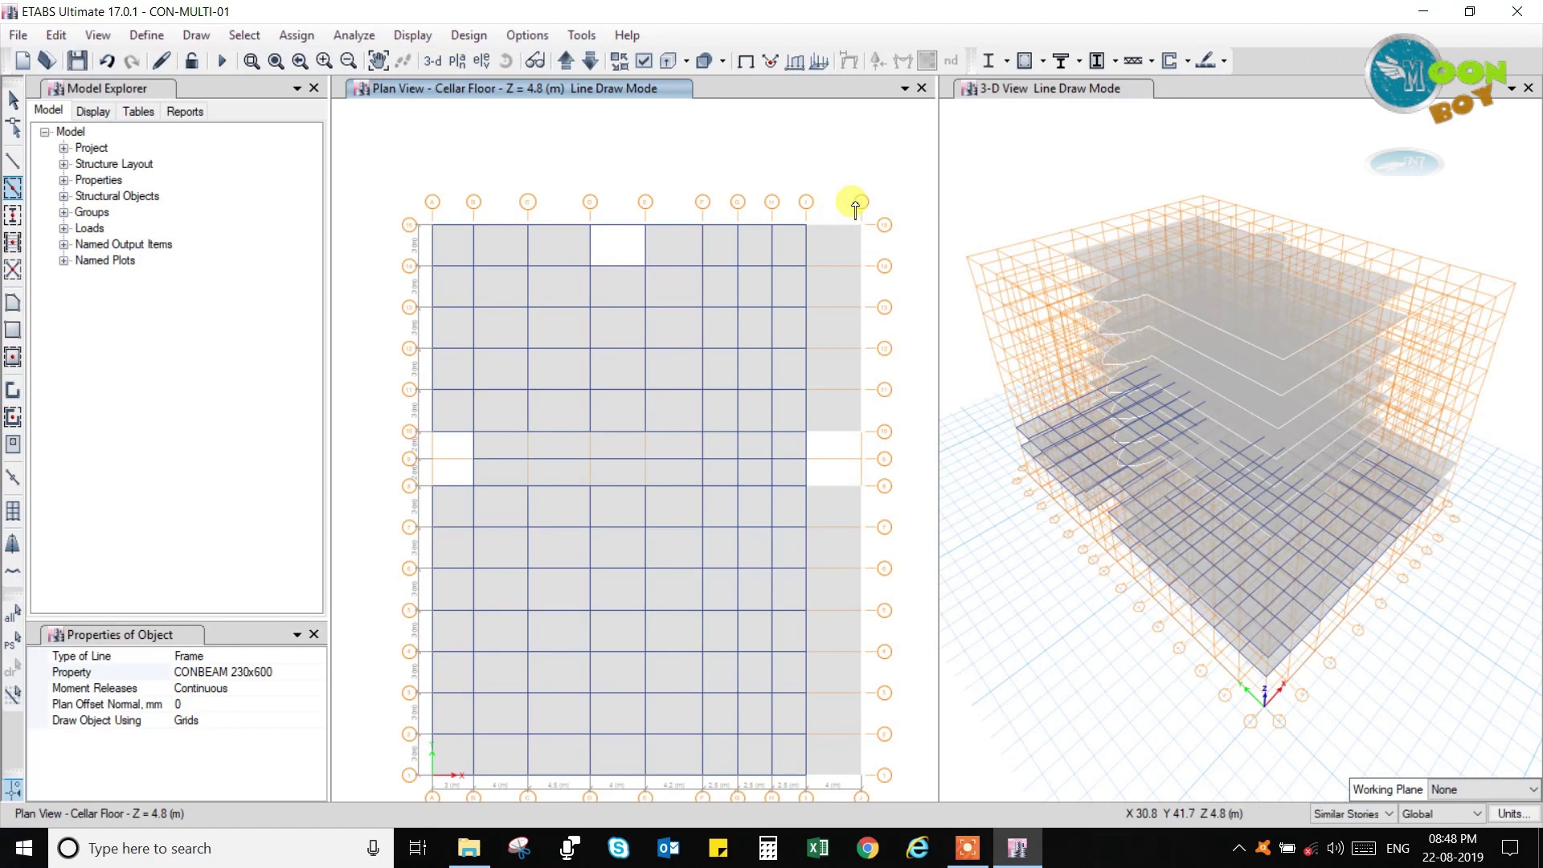
Draw CONBEAM 230x600 beams on the grid lines of the easternmost 4 m bay, leaving its mid-plan slab opening free.
mouse_move(890, 200)
left_mouse_down()
mouse_move(861, 438)
mouse_move(834, 442)
left_mouse_up()
left_click(833, 266)
left_click(833, 307)
left_click(834, 348)
left_click(834, 390)
left_click(834, 434)
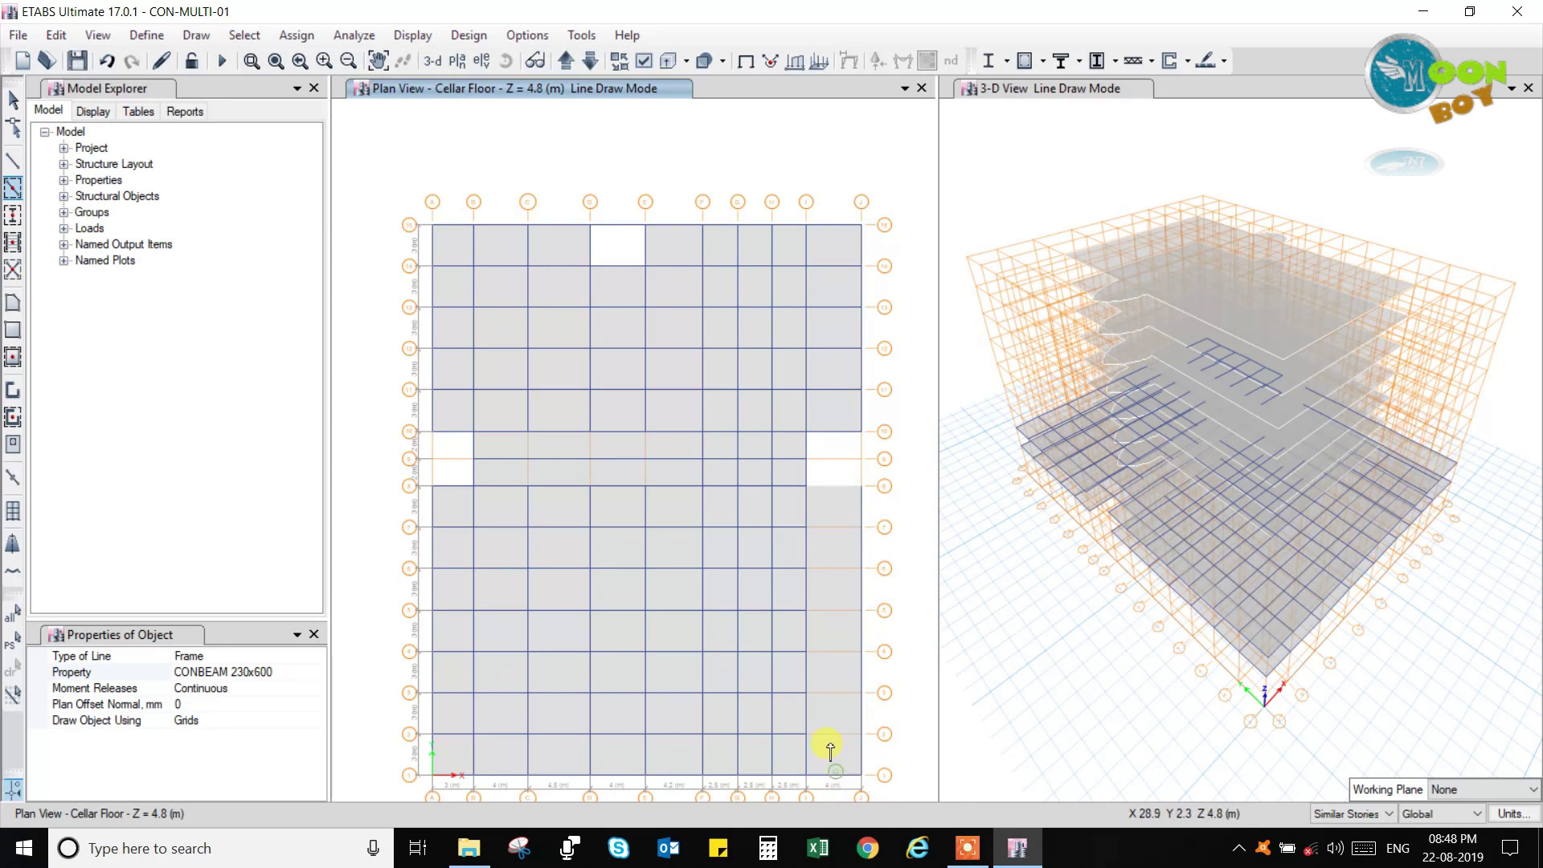
left_click(836, 689)
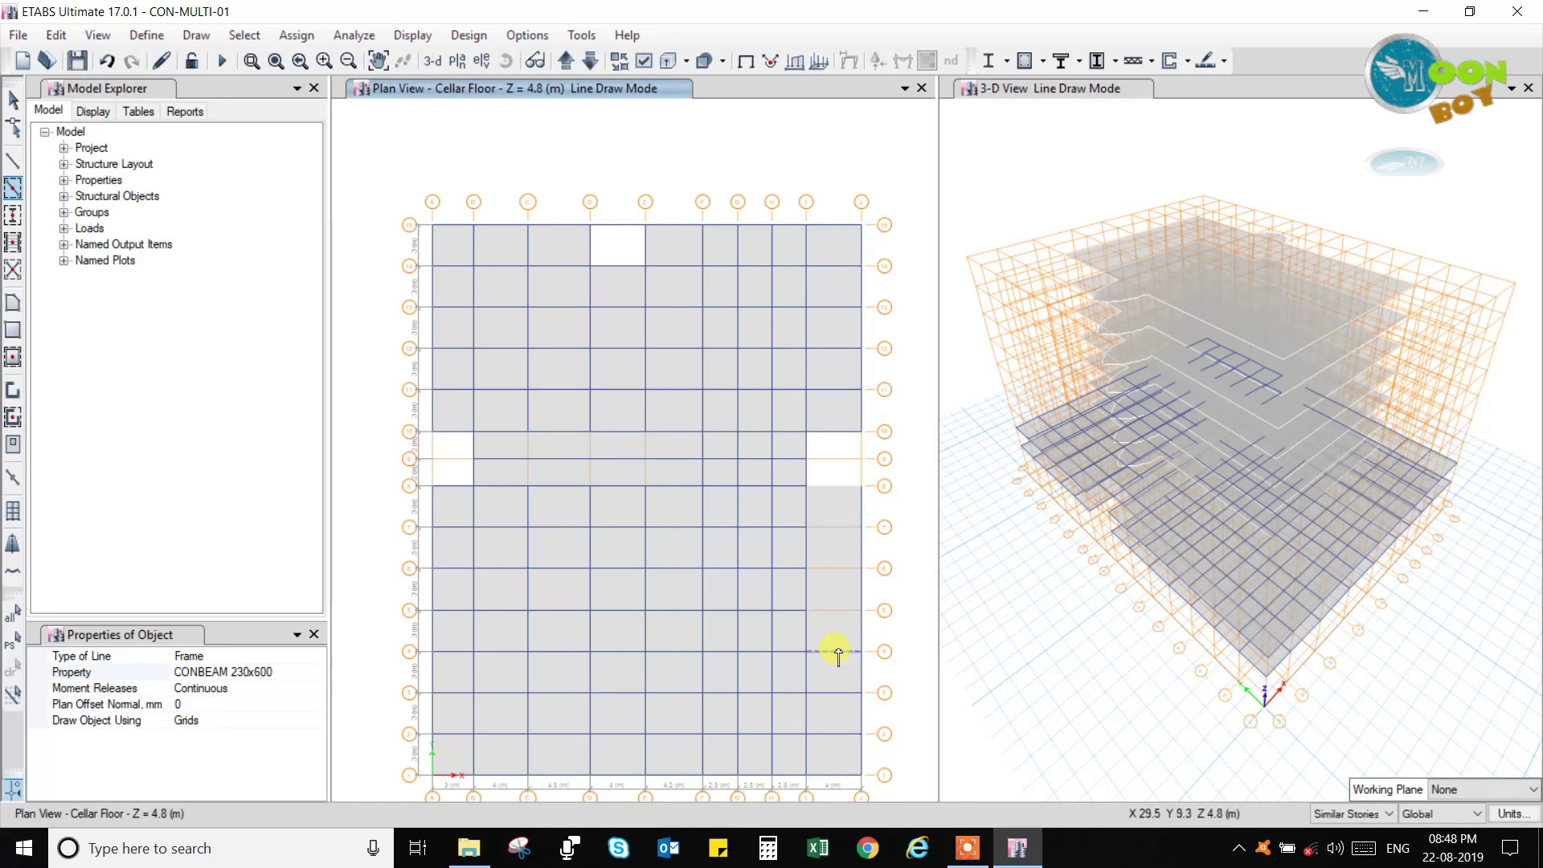
left_click(837, 615)
left_click(830, 569)
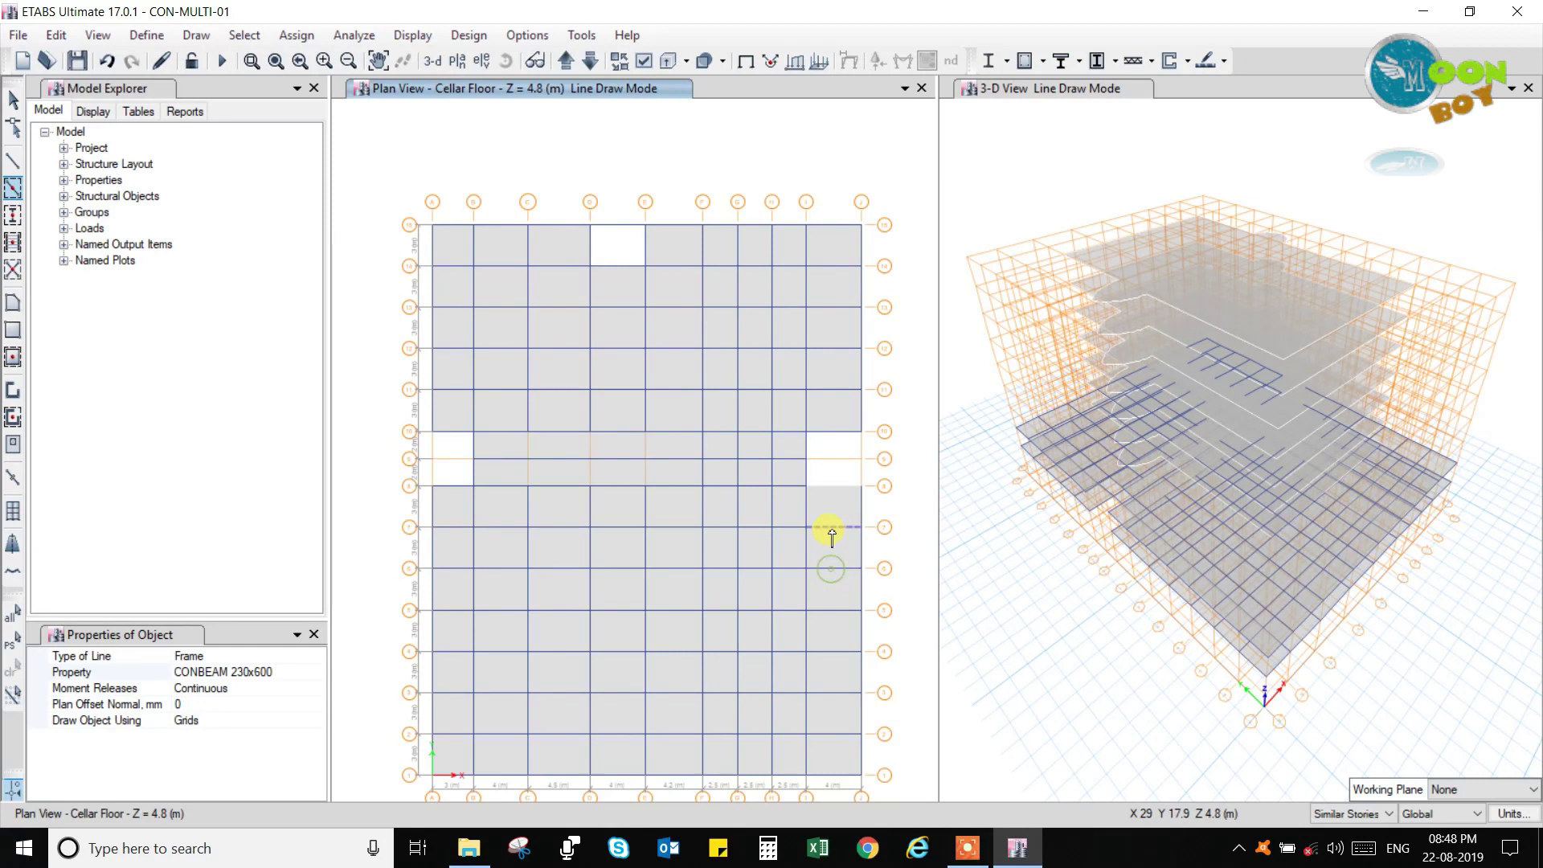
left_click(832, 527)
left_click(834, 487)
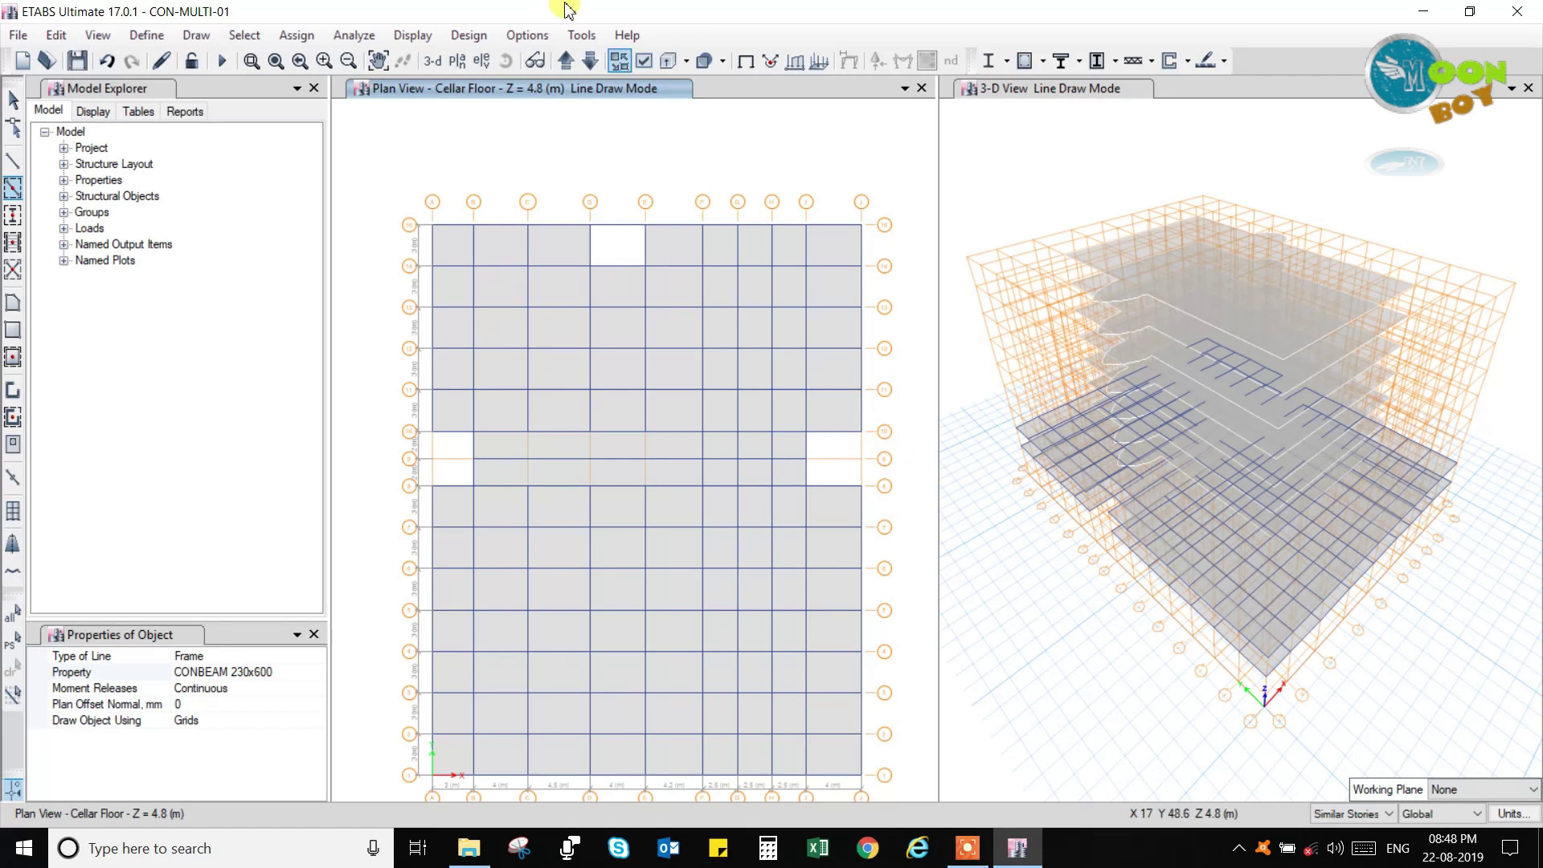
left_click(57, 37)
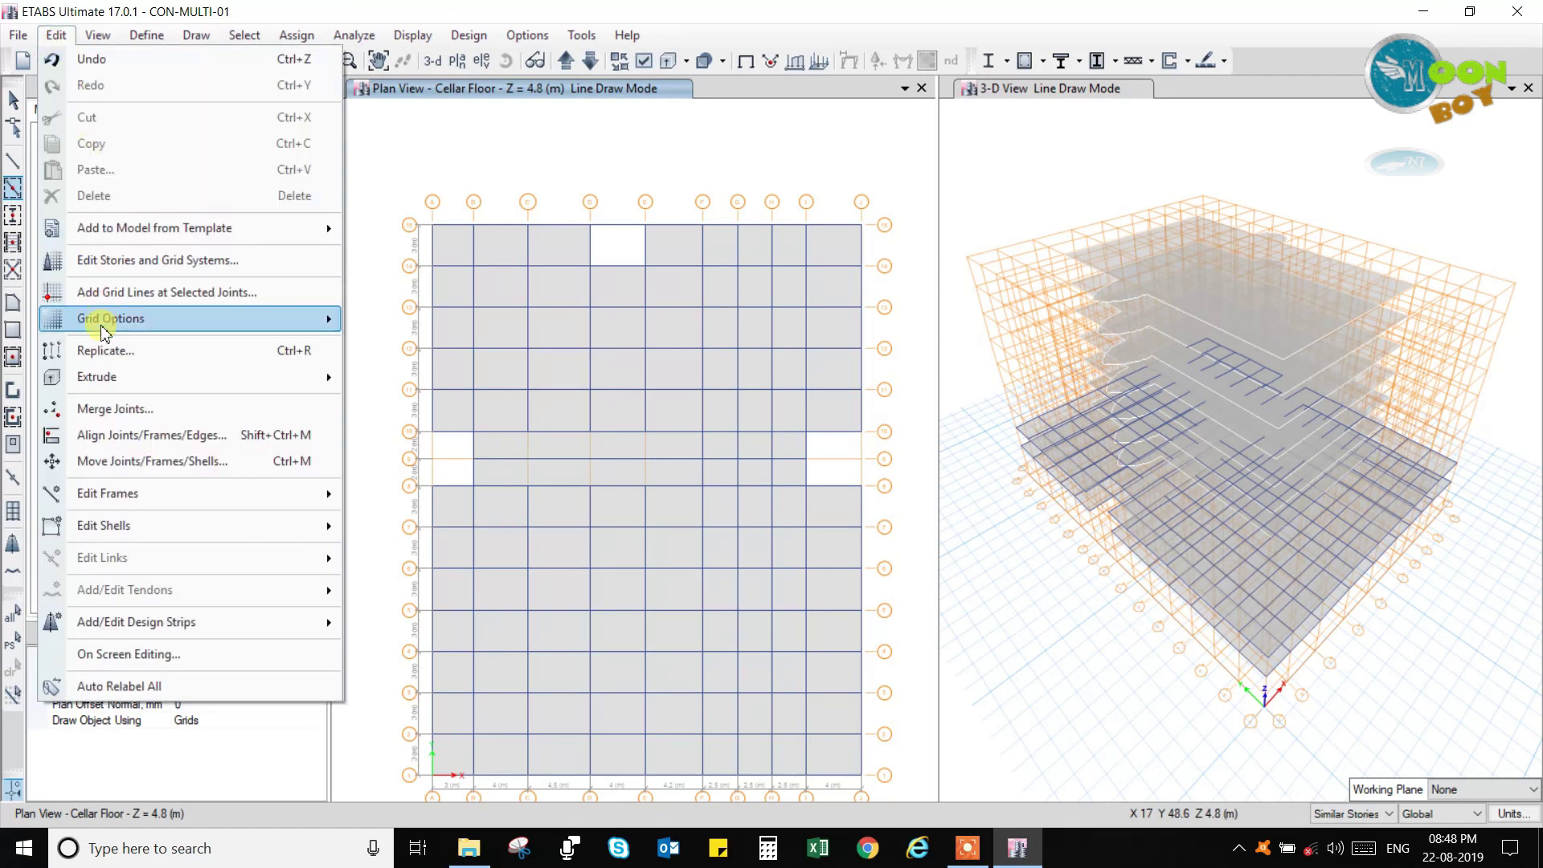
mouse_move(127, 492)
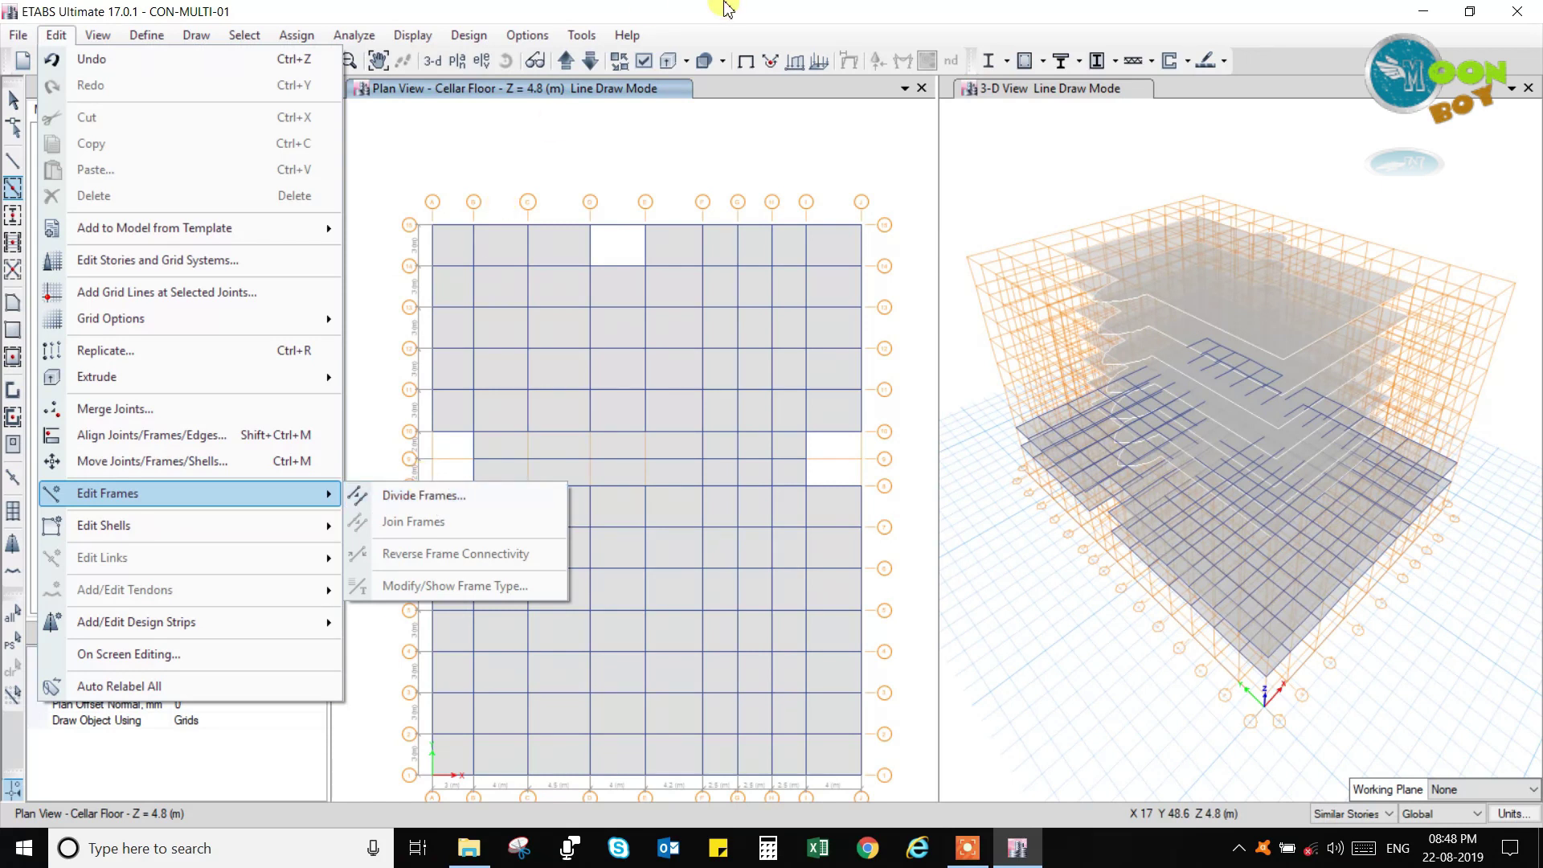
left_click(803, 14)
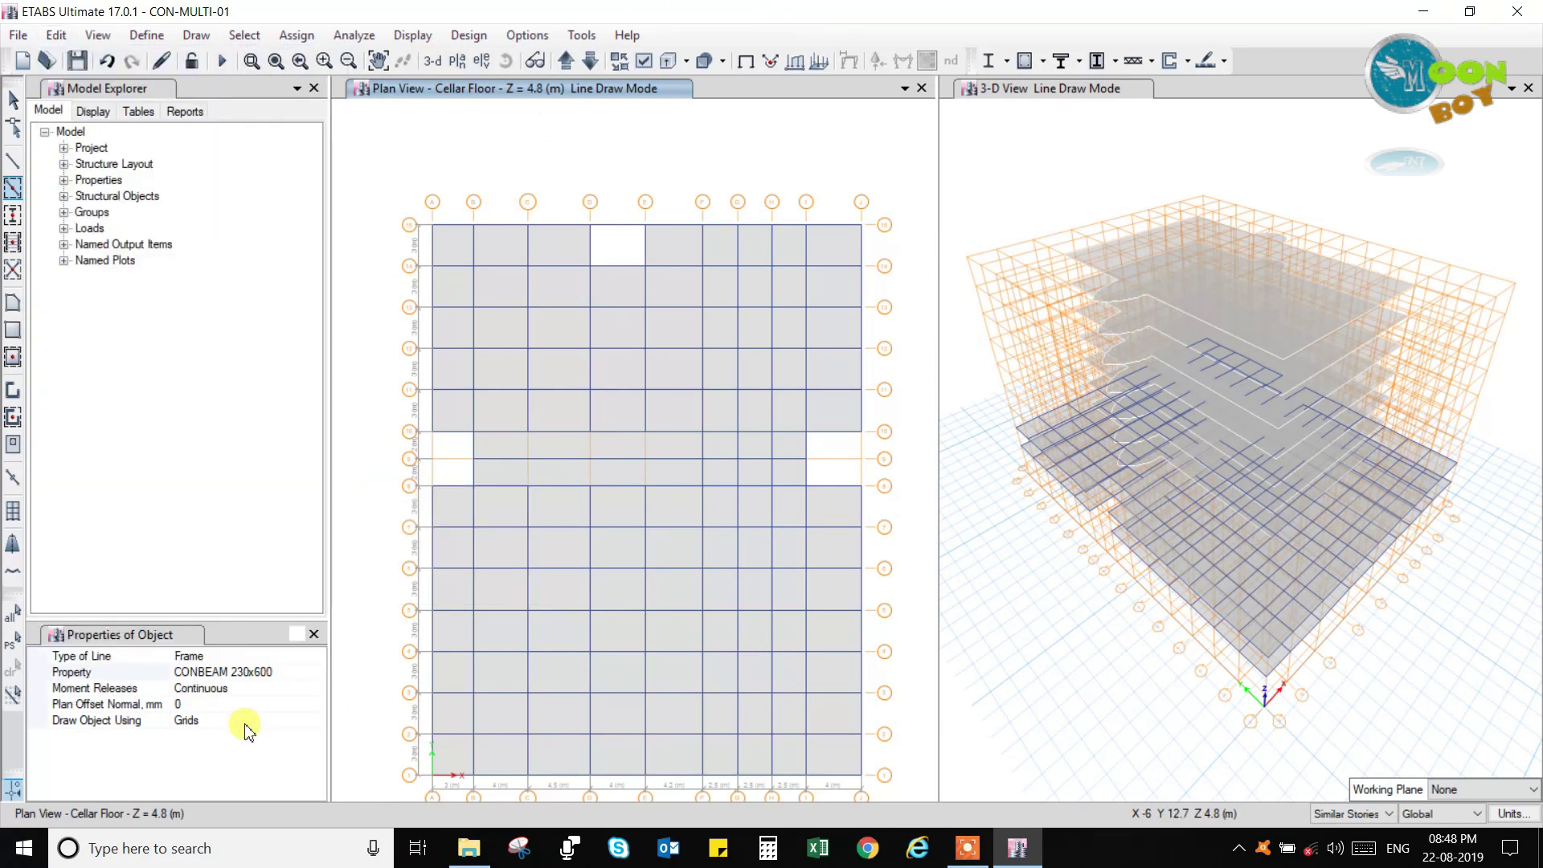
Set the beam section to CONBEAM 230x450 and draw the Y-direction beams on grid lines C, D and E across the mid-plan strip.
left_click(263, 671)
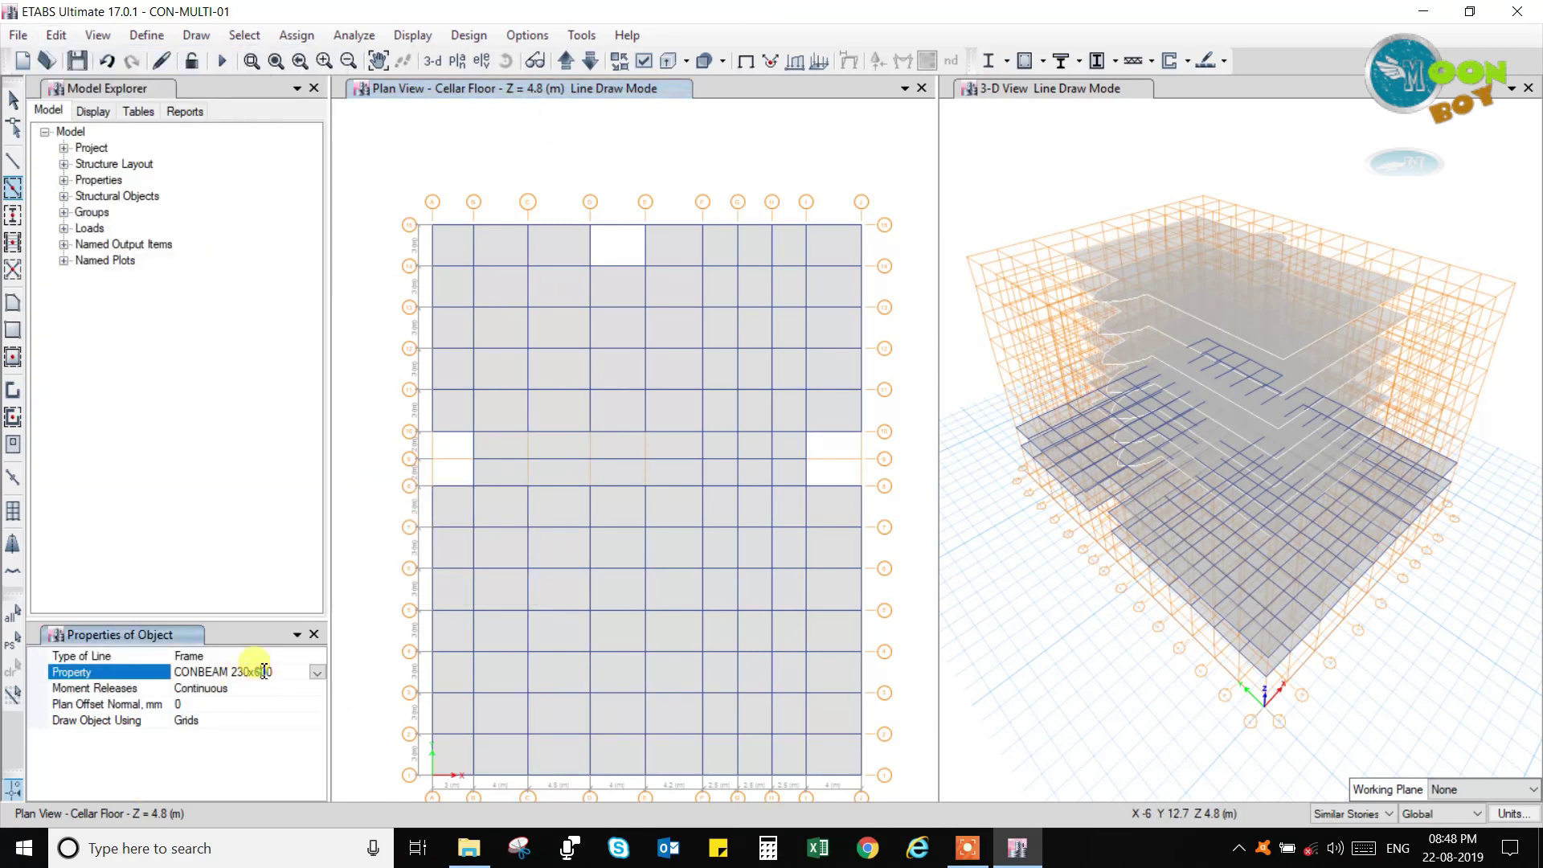
left_click(318, 672)
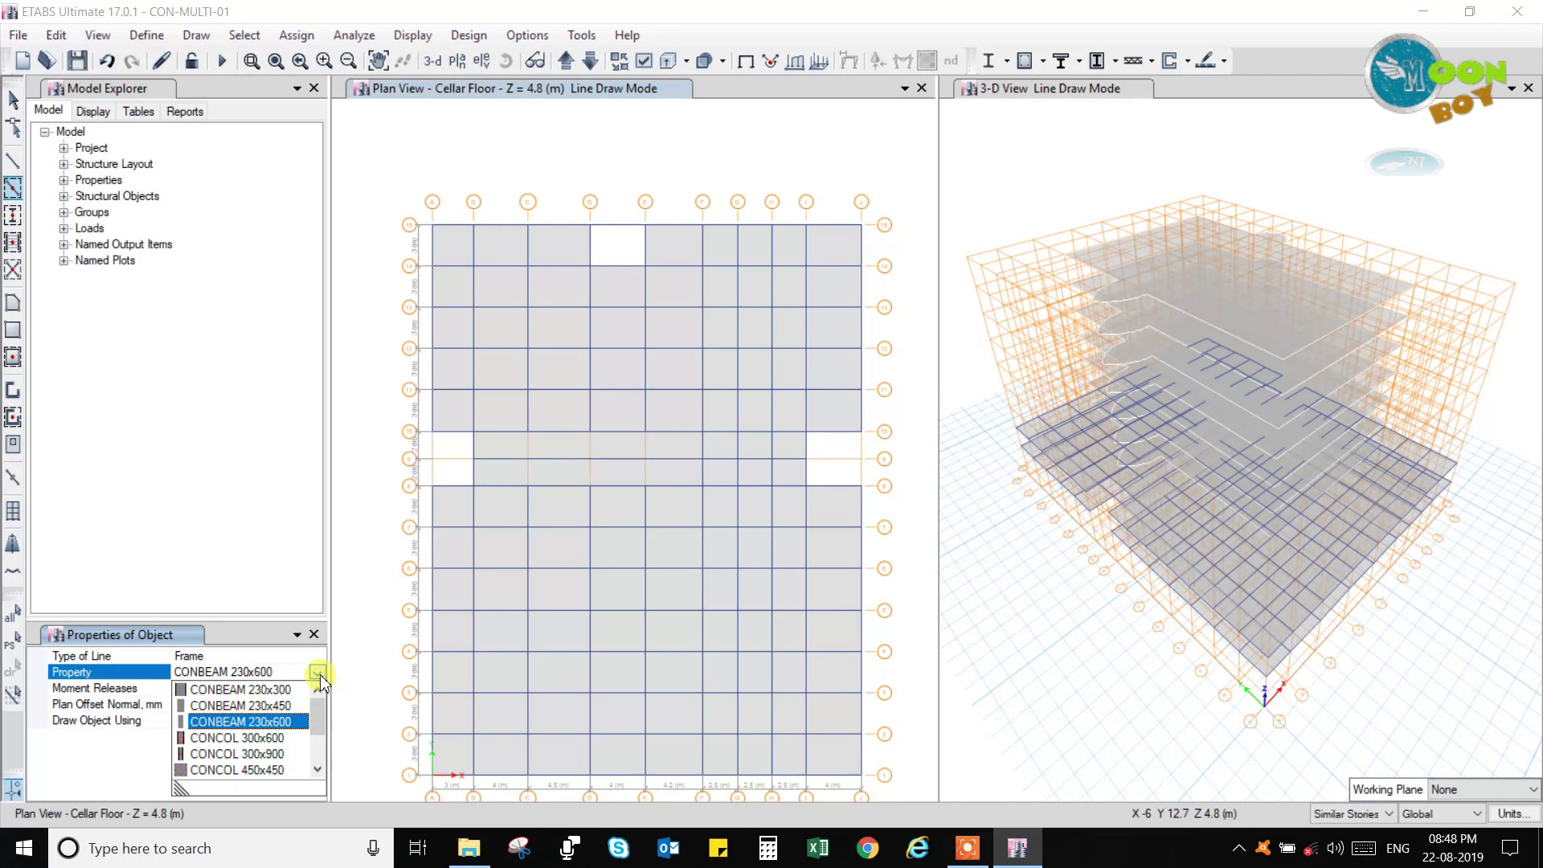
left_click(281, 707)
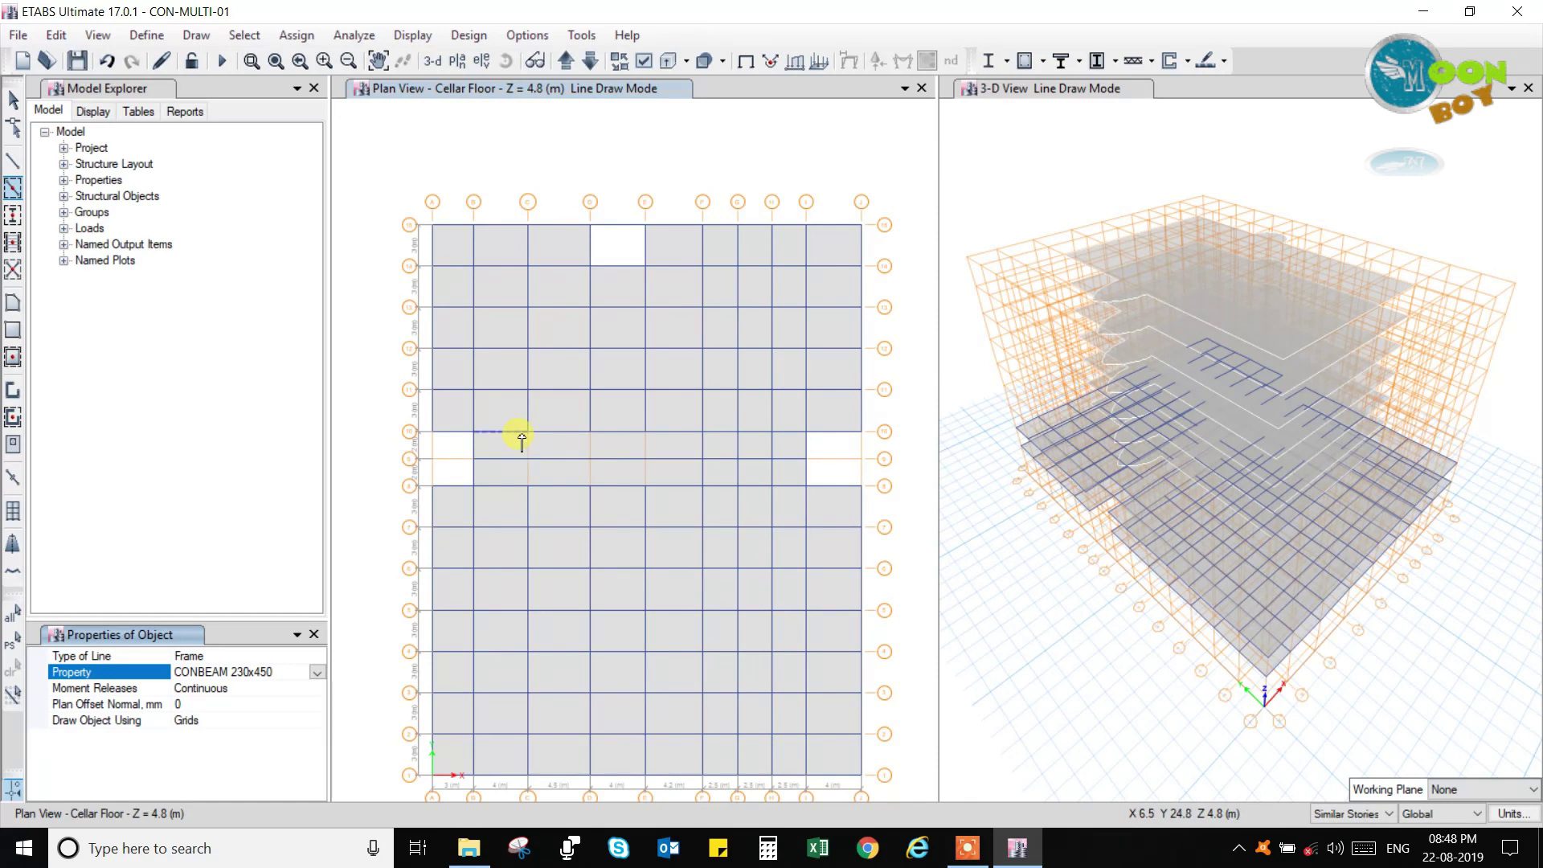
left_click_drag(519, 422, 536, 499)
left_click_drag(583, 417, 598, 511)
left_click_drag(641, 415, 664, 494)
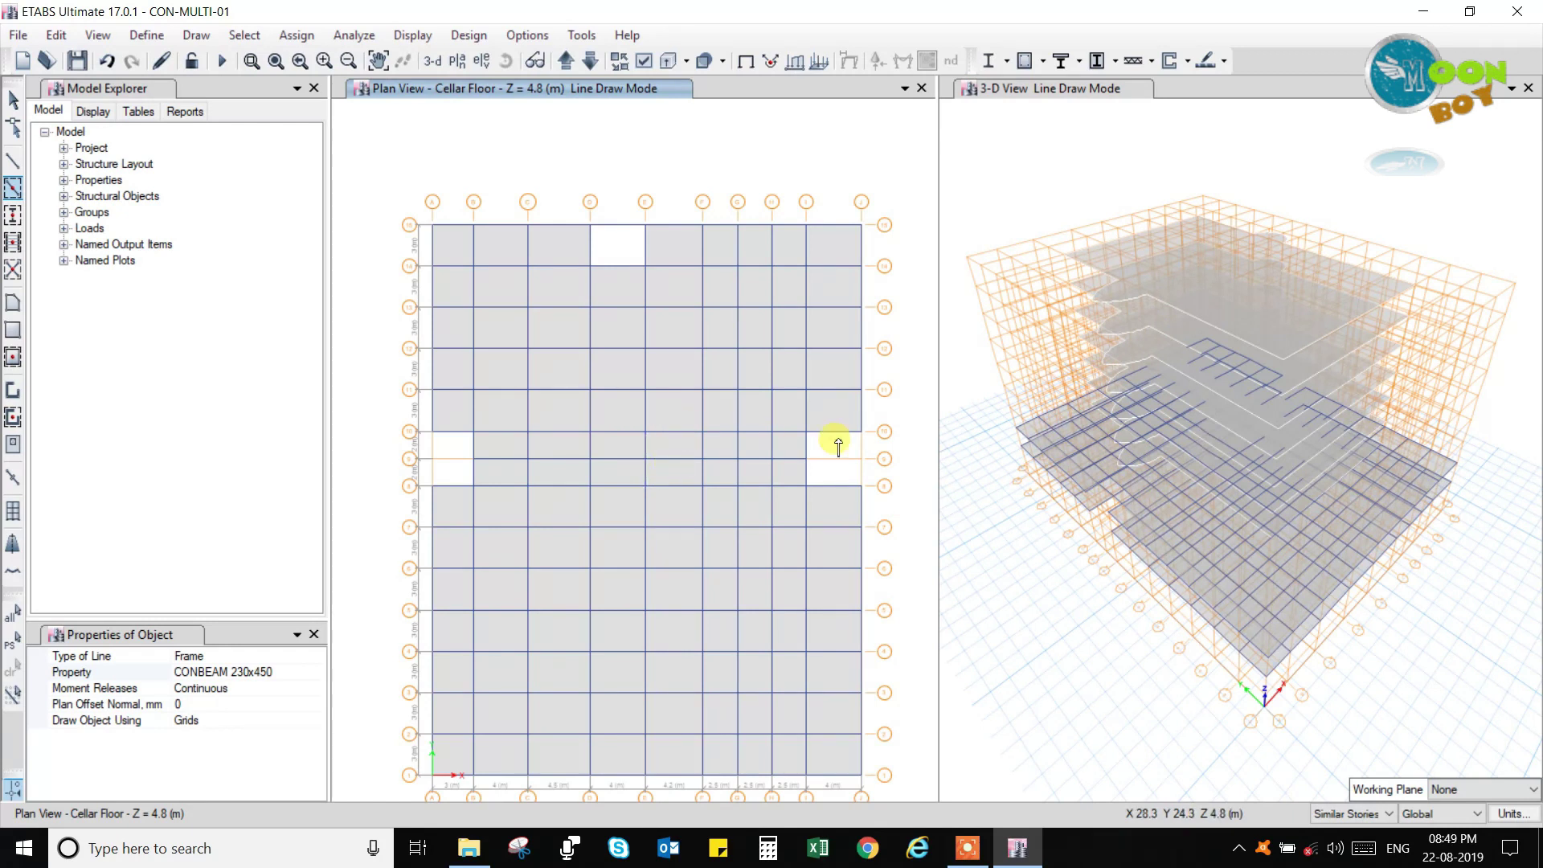
Delete the beam along the outer edge of the north slab opening between grid lines D and E.
left_click(13, 103)
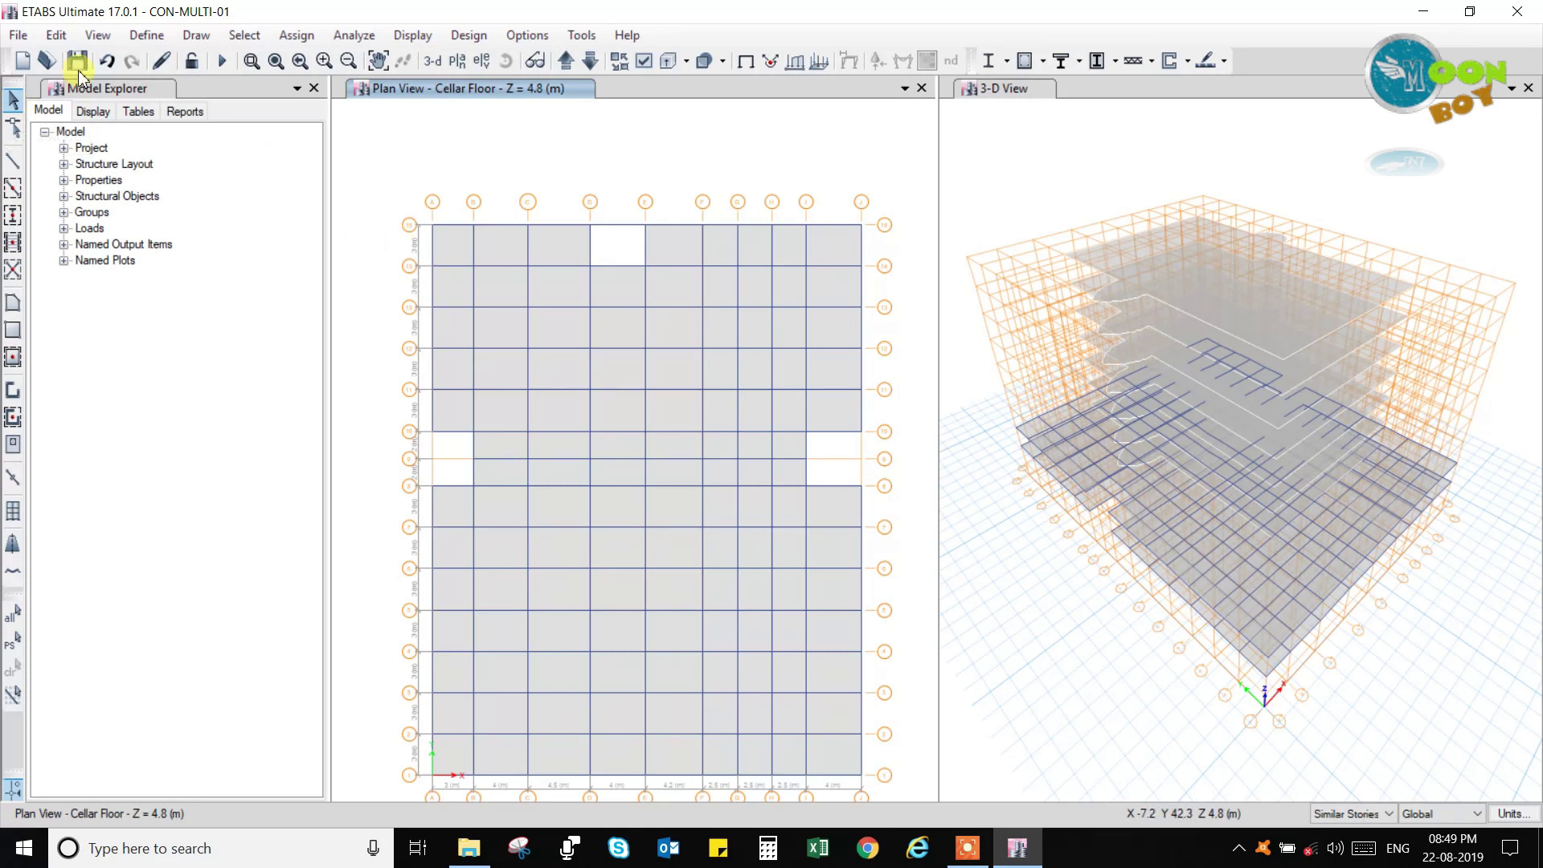
left_click(197, 37)
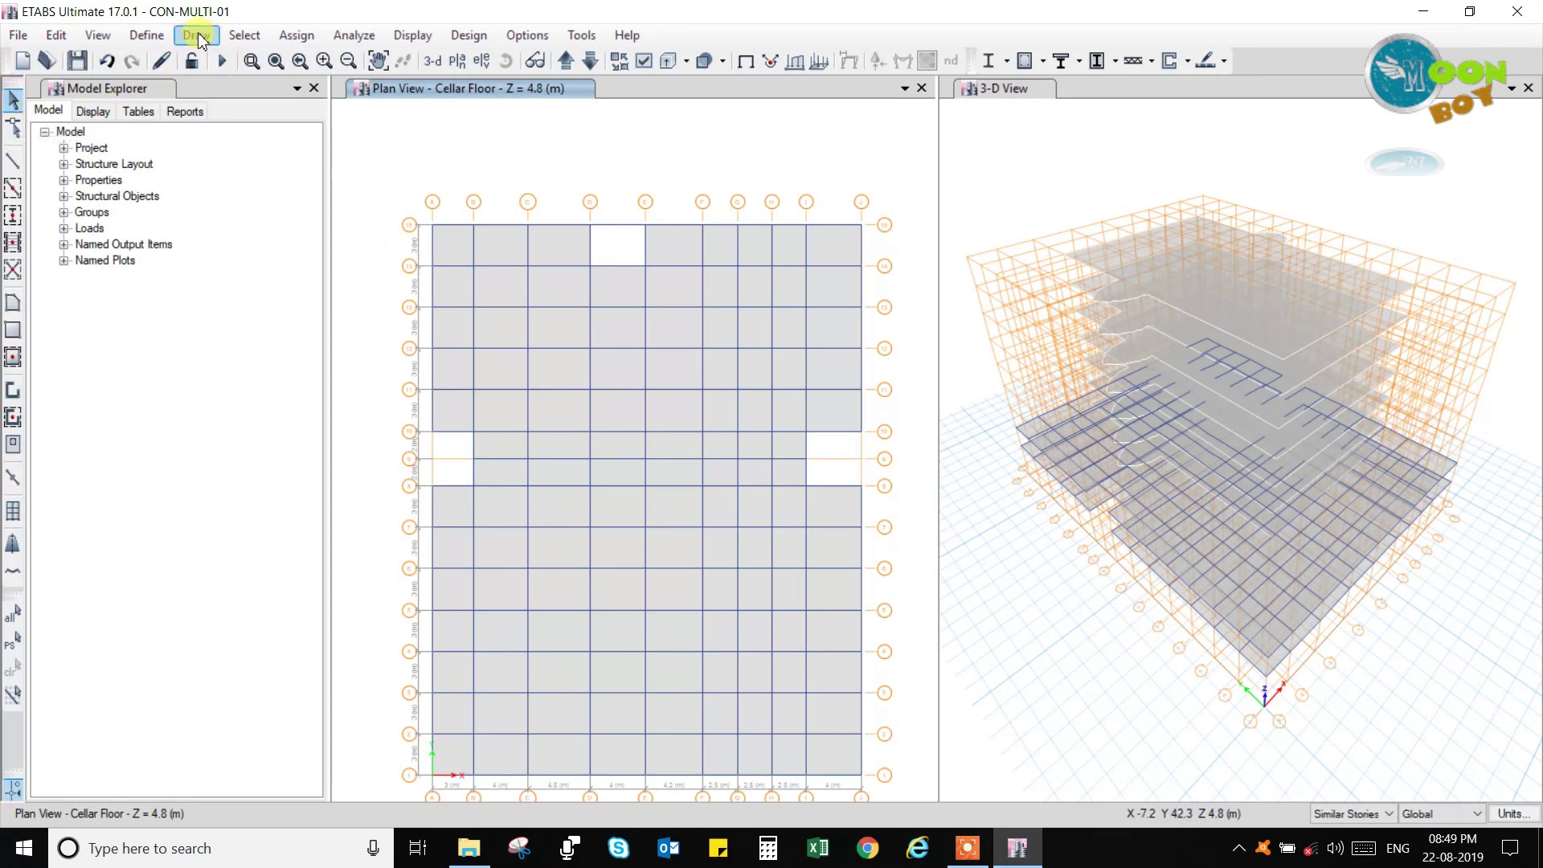
left_click(612, 228)
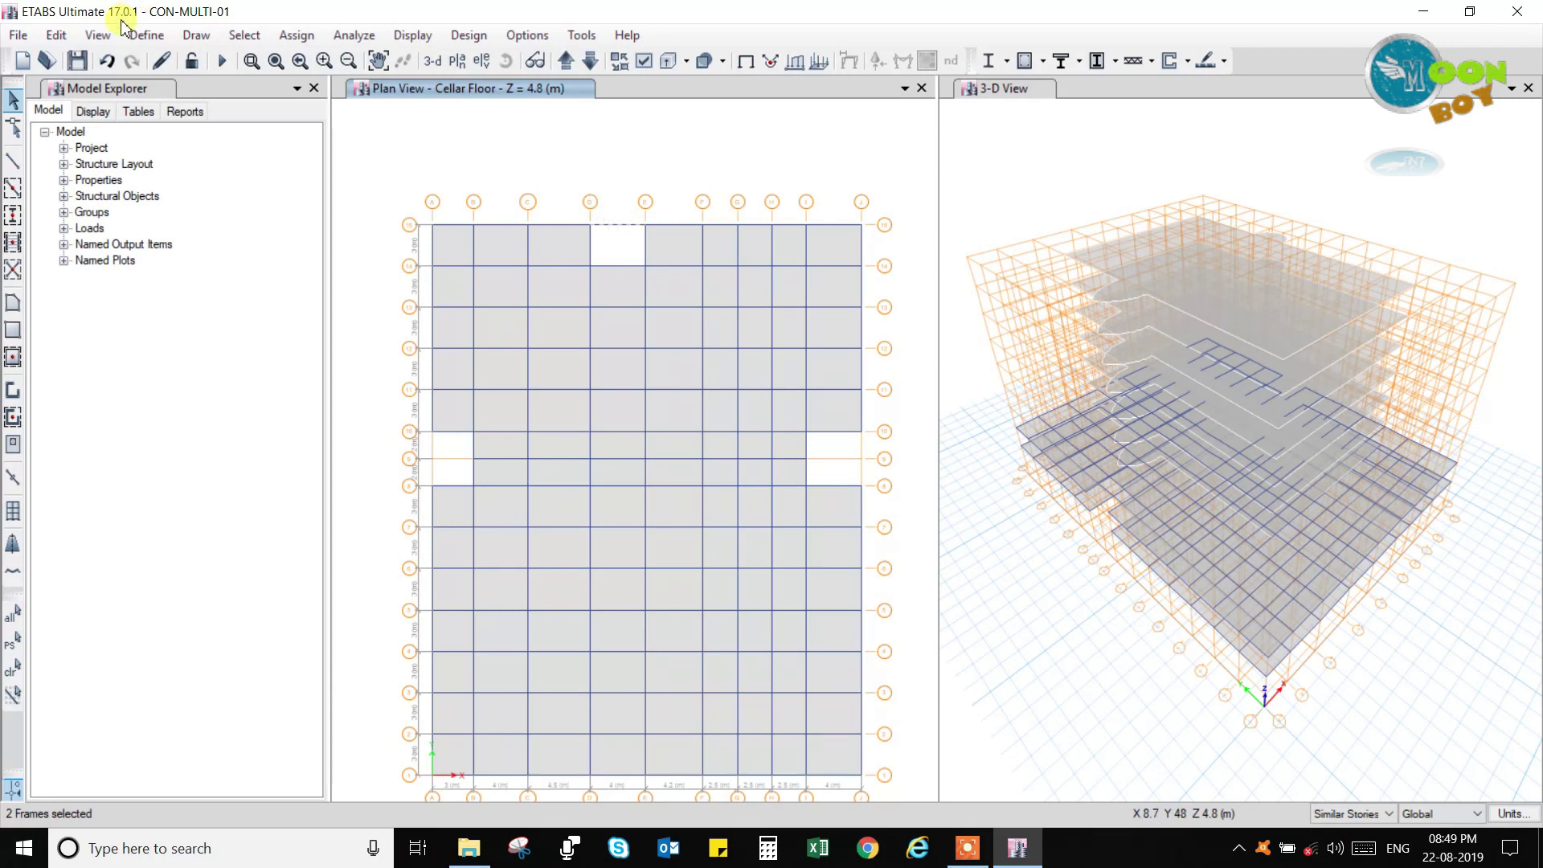
left_click(63, 37)
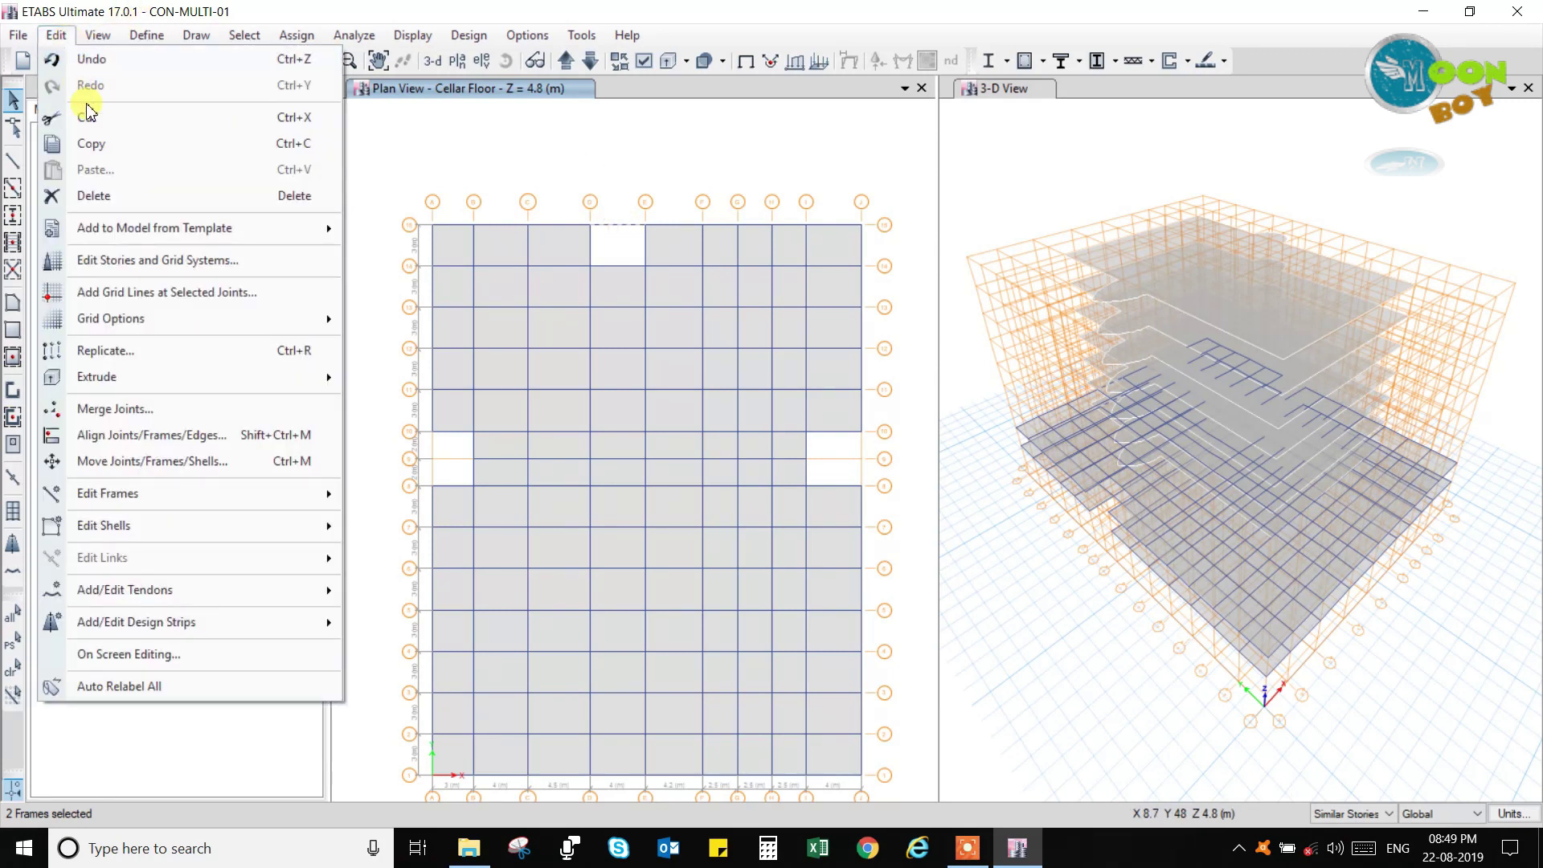
left_click(103, 196)
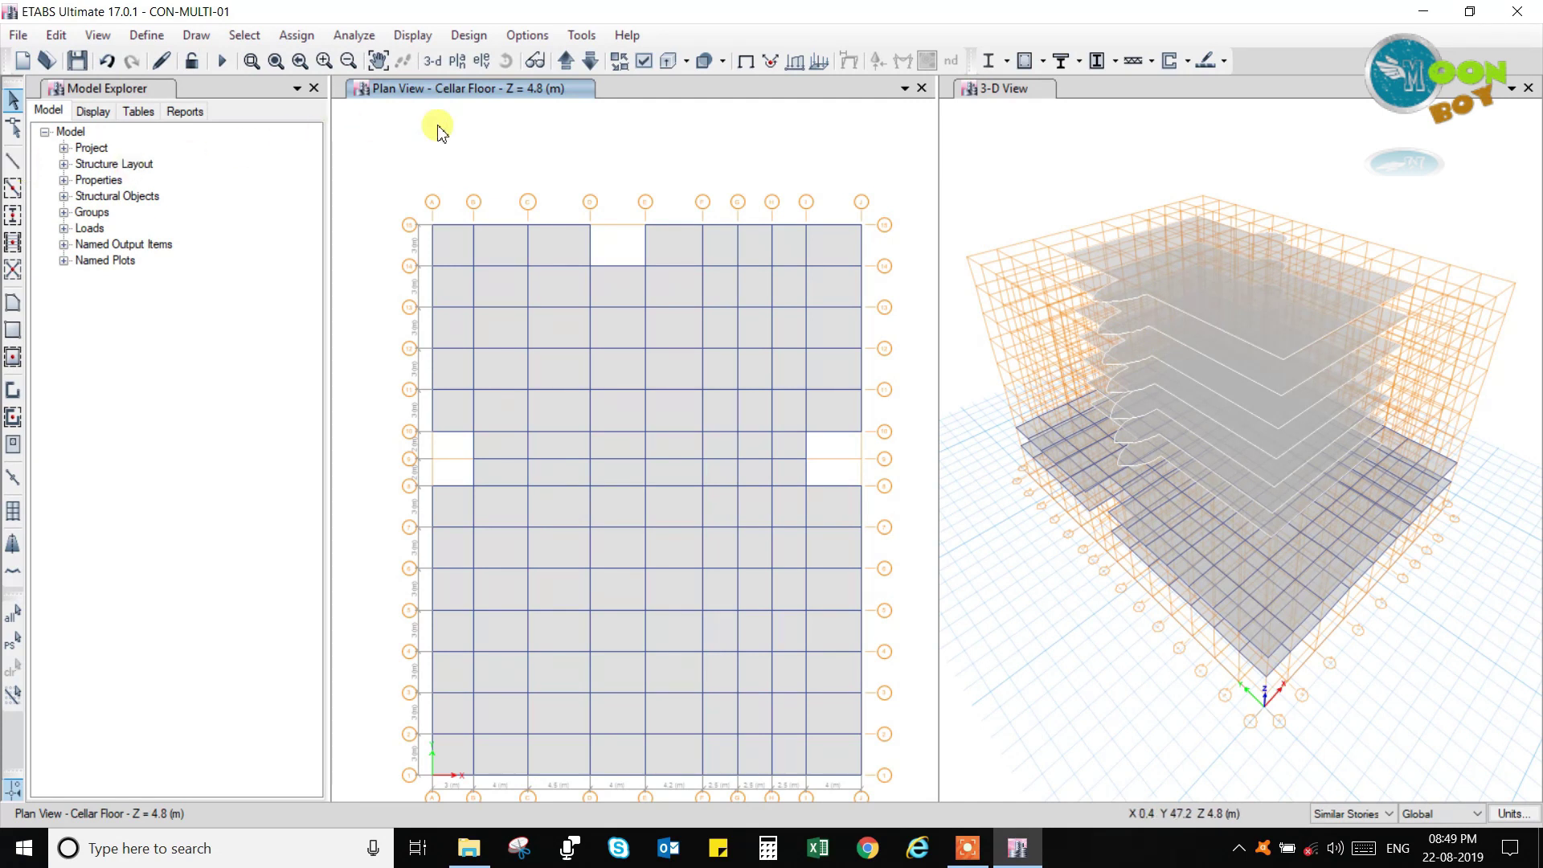
left_click(591, 62)
left_click(591, 61)
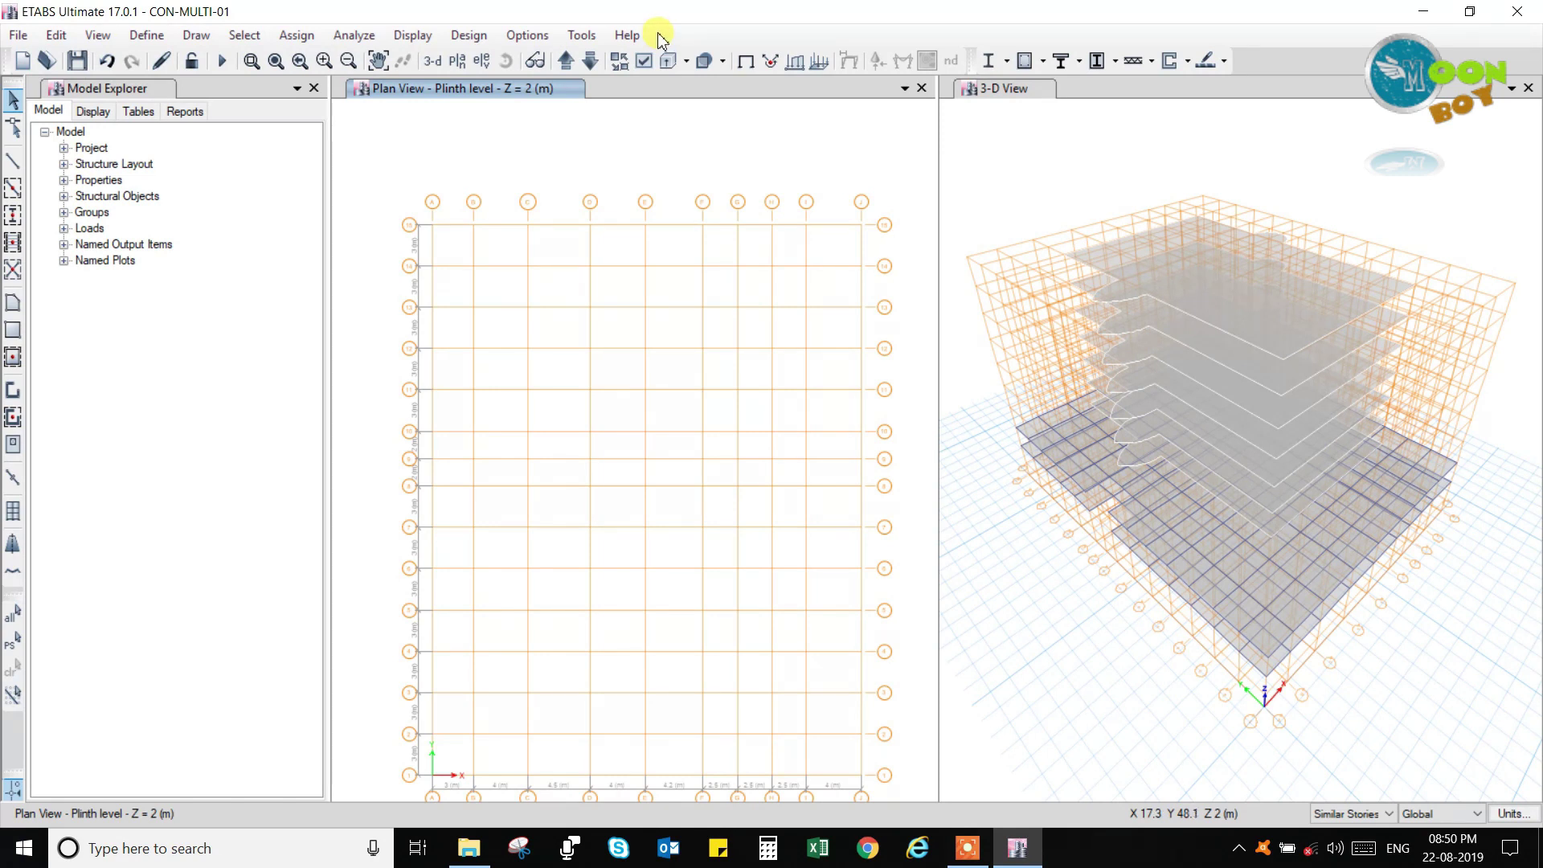
left_click(14, 189)
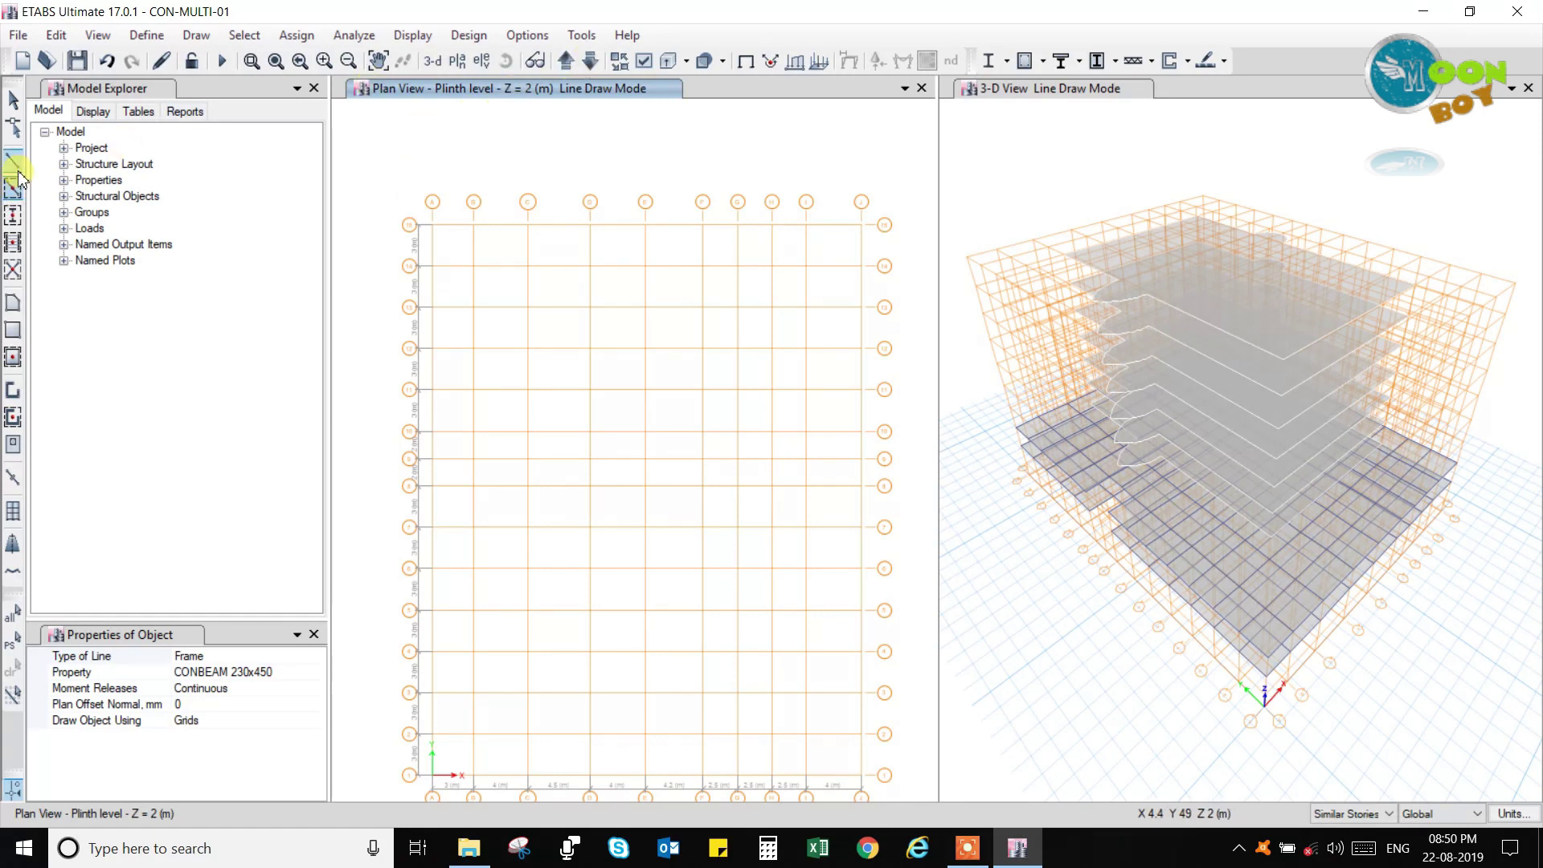
left_click(14, 104)
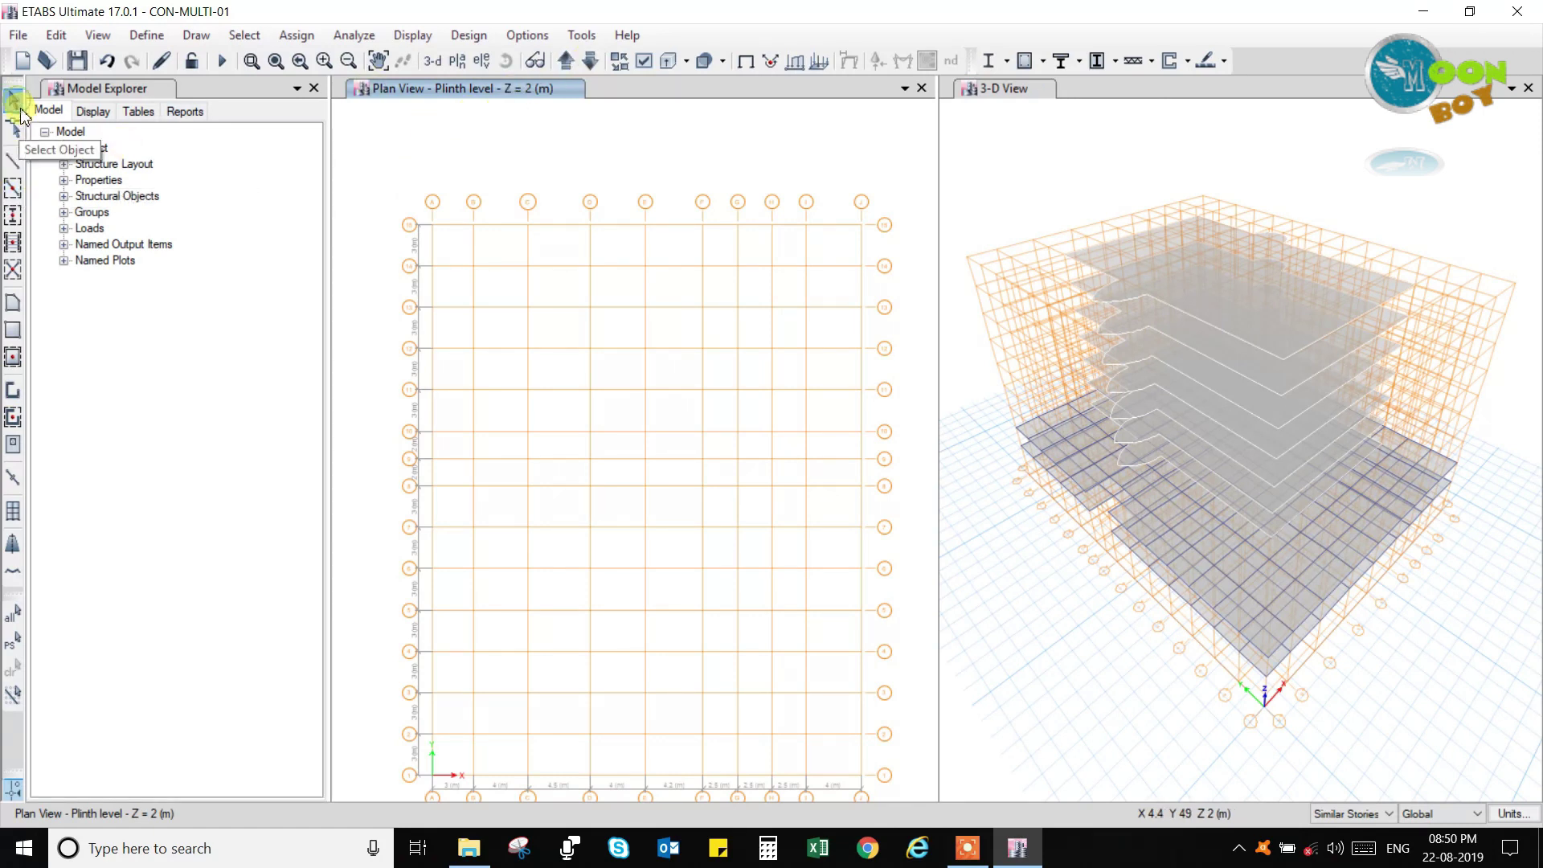
On the F7 plan, draw CONBEAM 230x450 beams point to point along grid line 3 from C through D, E and F to H.
left_click(592, 63)
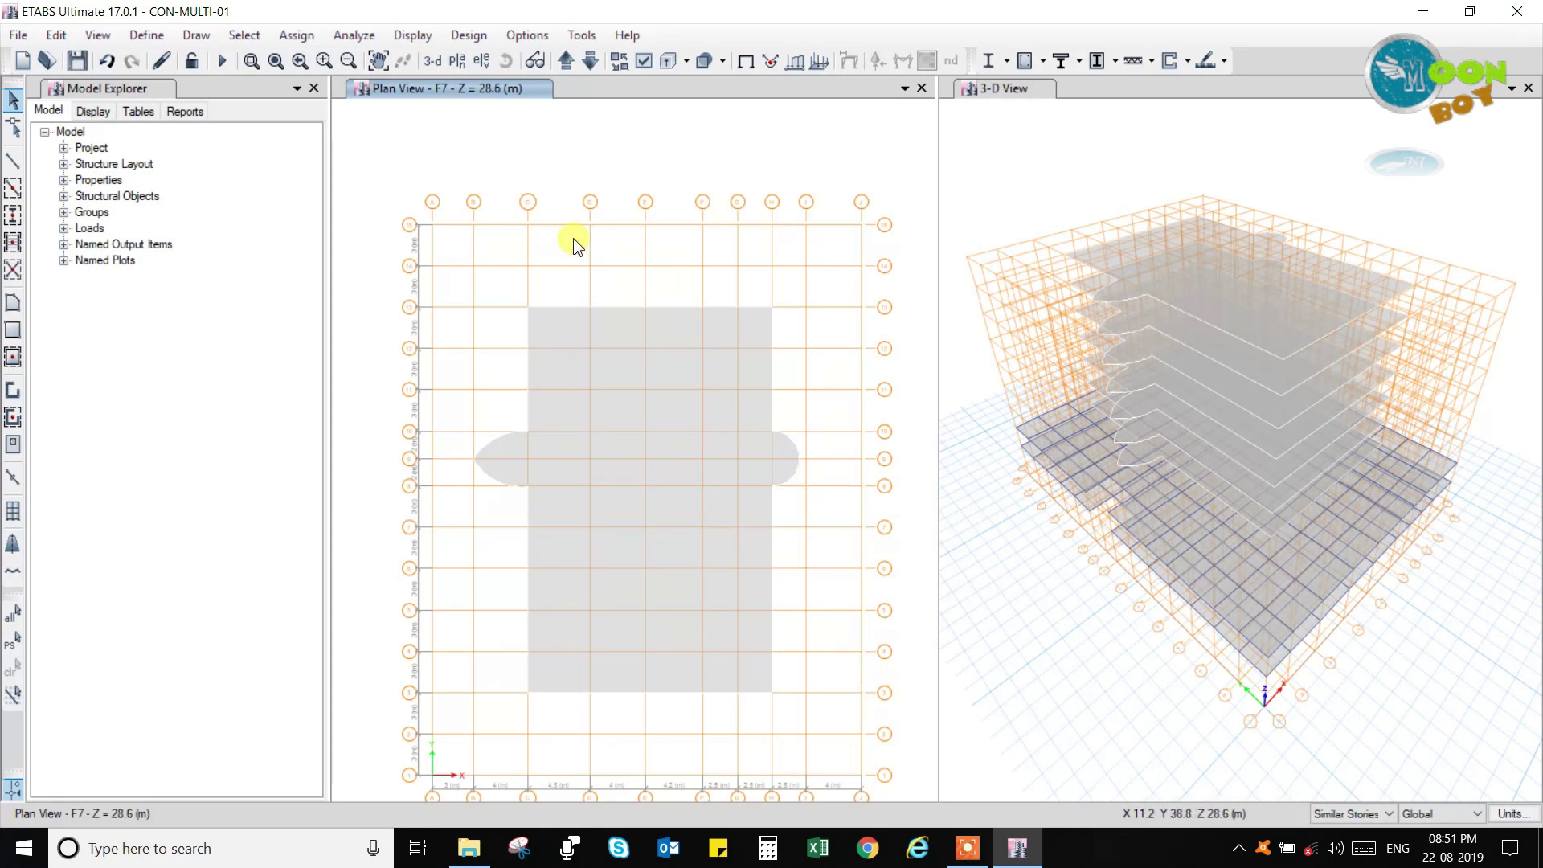
left_click(13, 164)
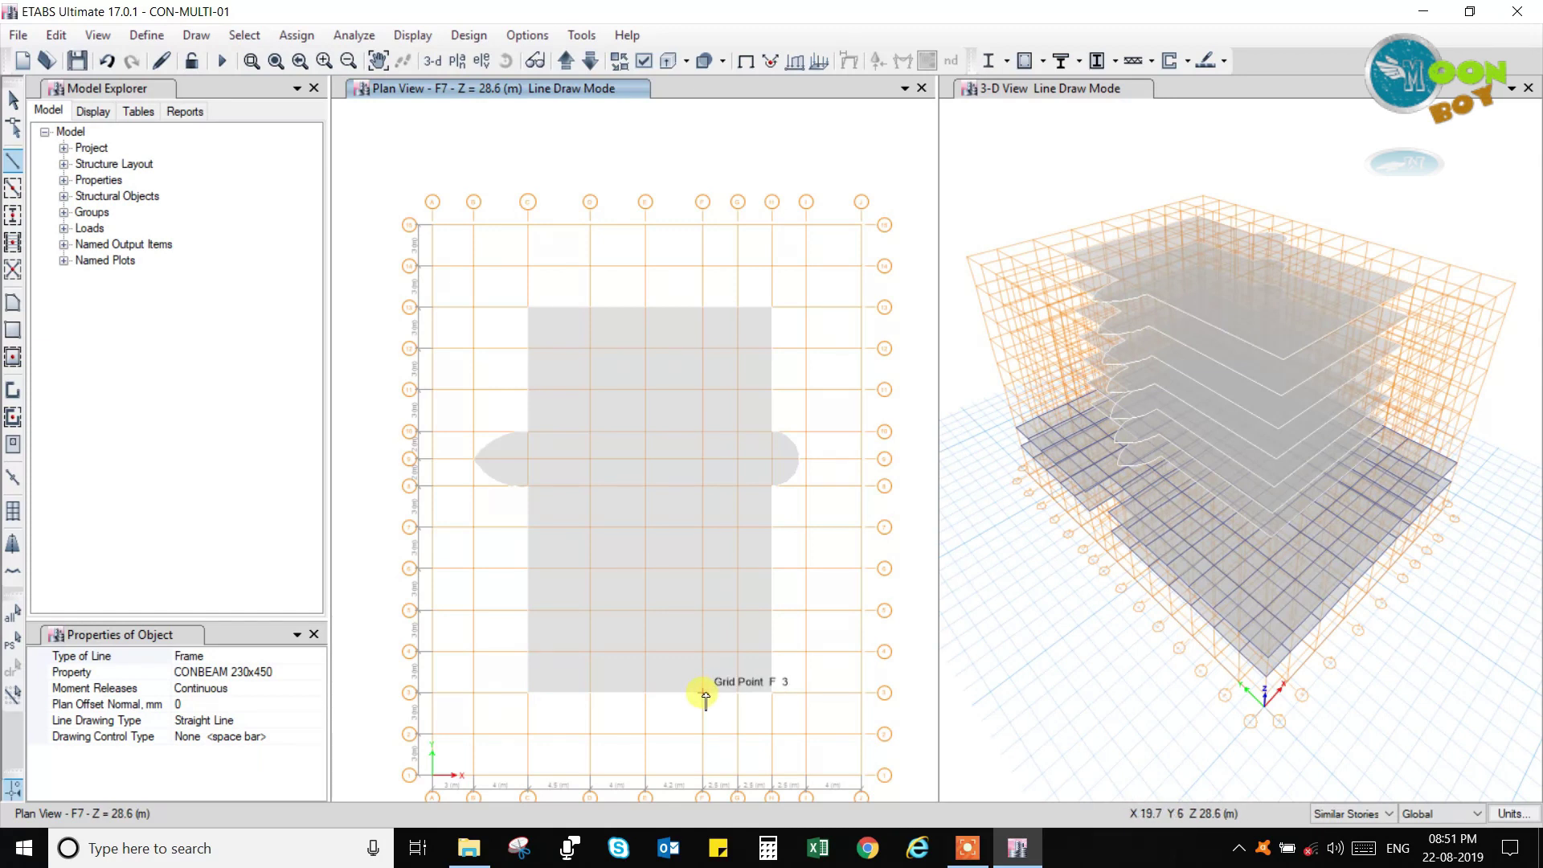
left_click(281, 672)
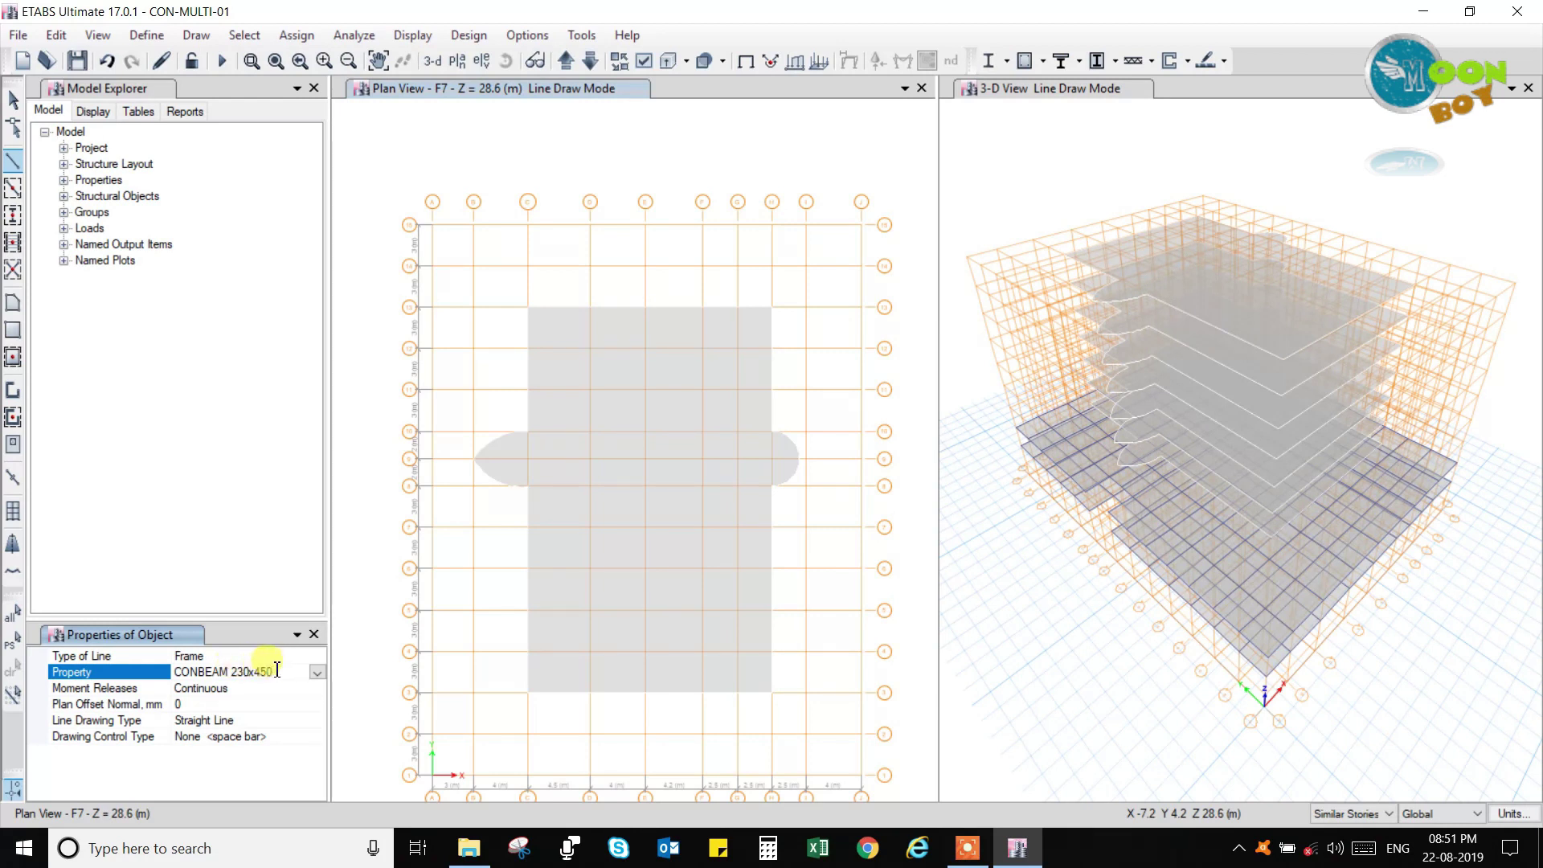
left_click(528, 693)
left_click(590, 693)
left_click(647, 693)
left_click(702, 693)
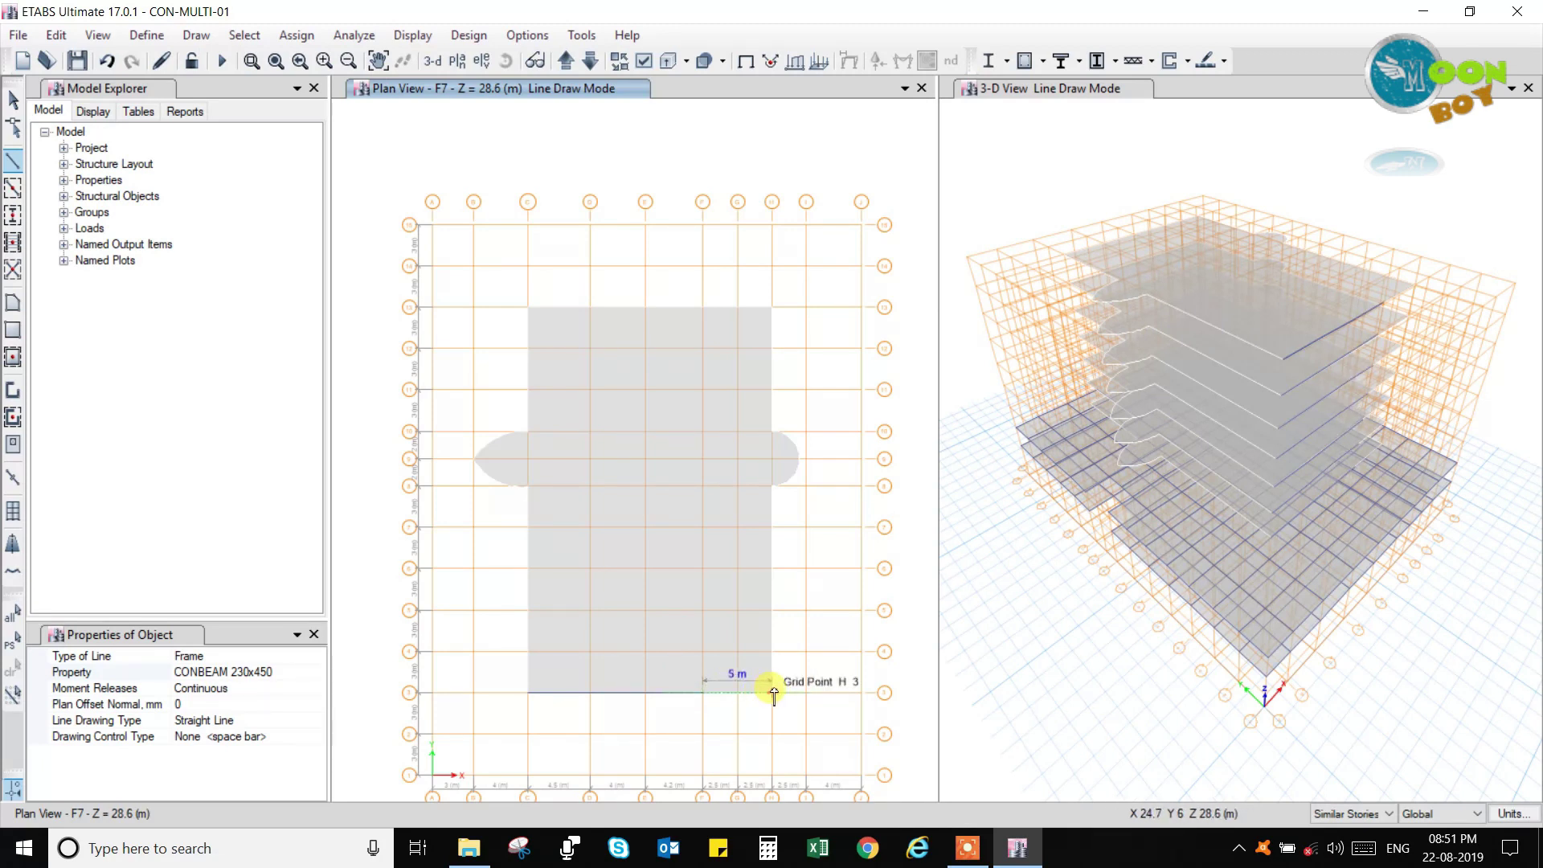
left_click(774, 693)
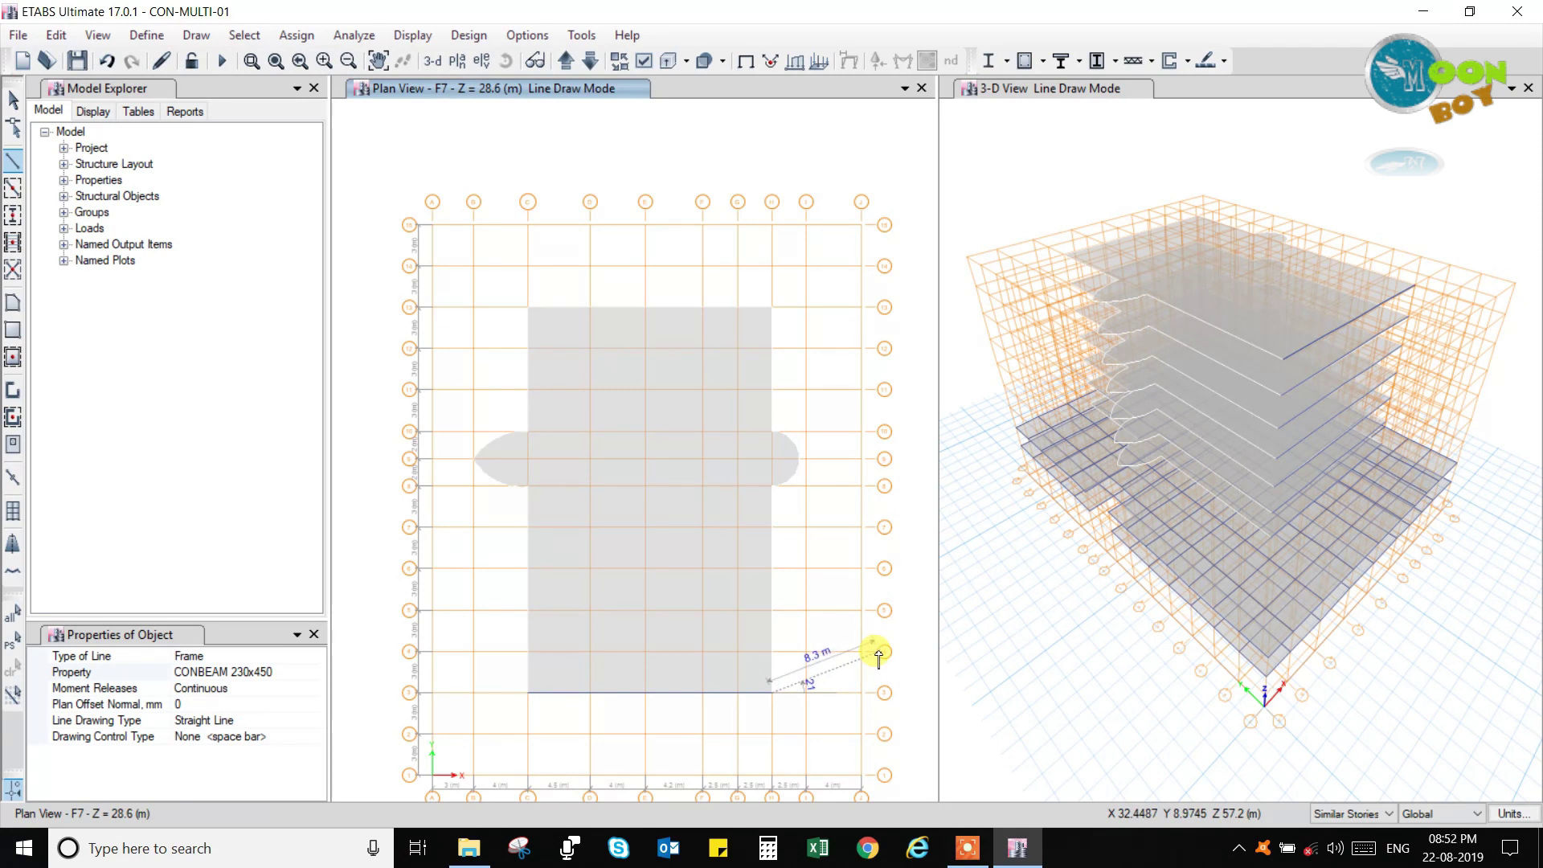
key("Escape")
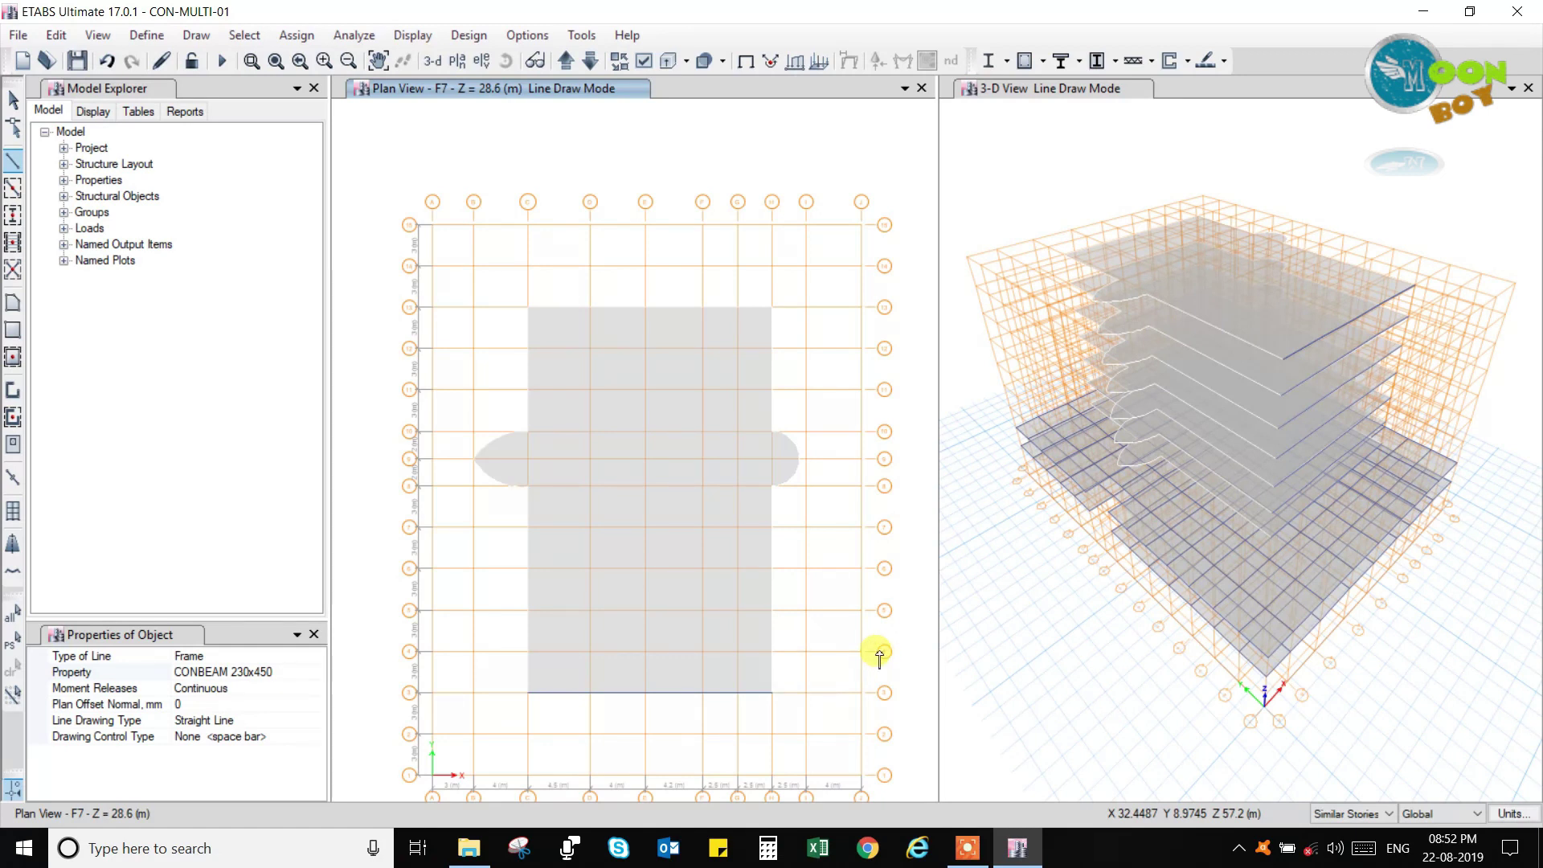
Divide the grid line 3 beam between F and H at its intersections with the visible grid lines.
left_click(14, 102)
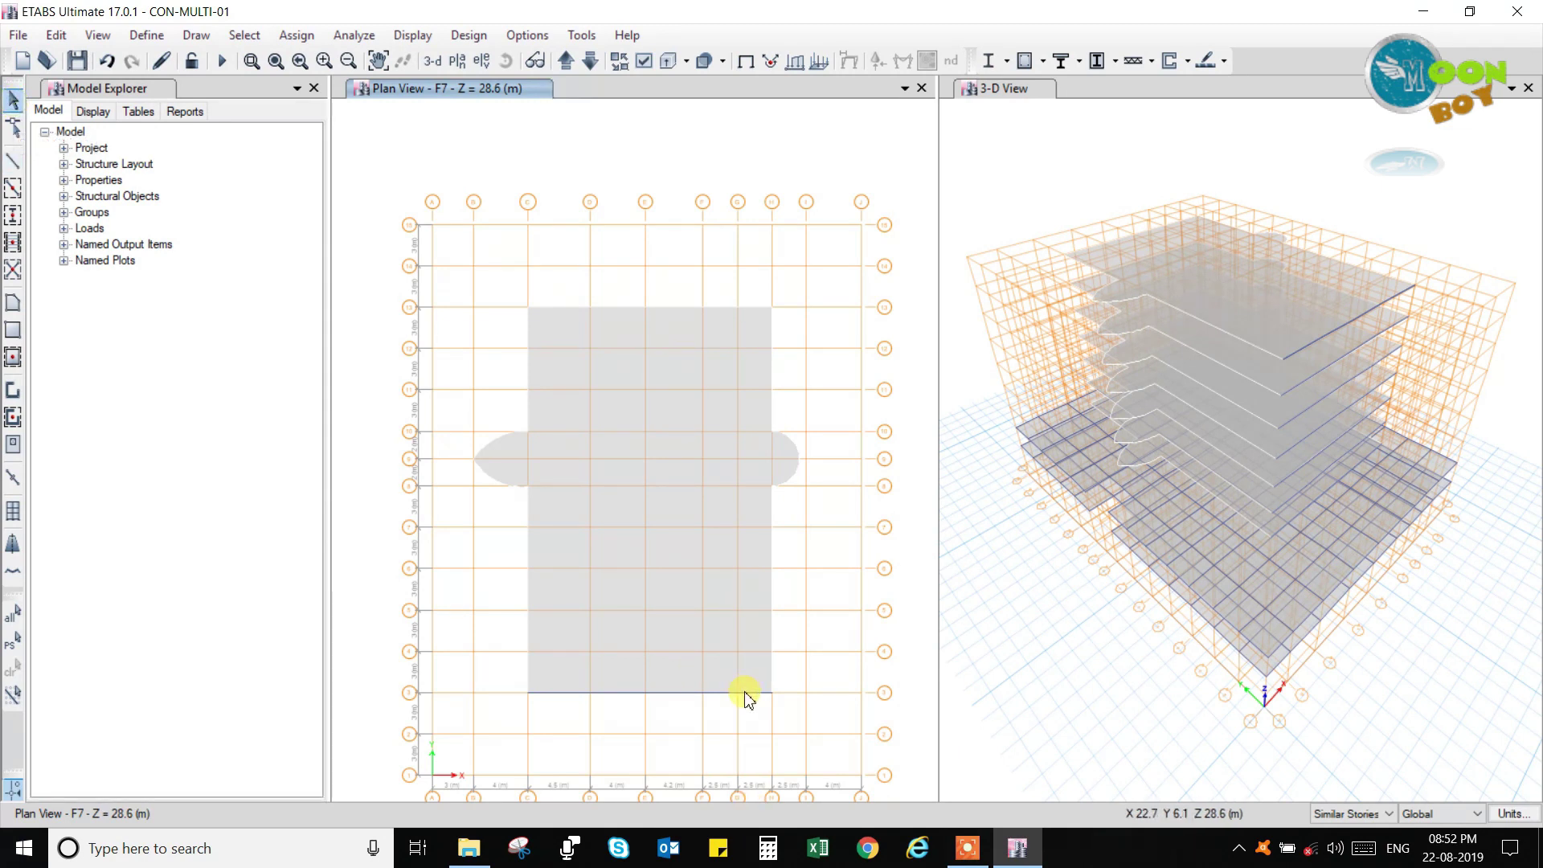
left_click(746, 693)
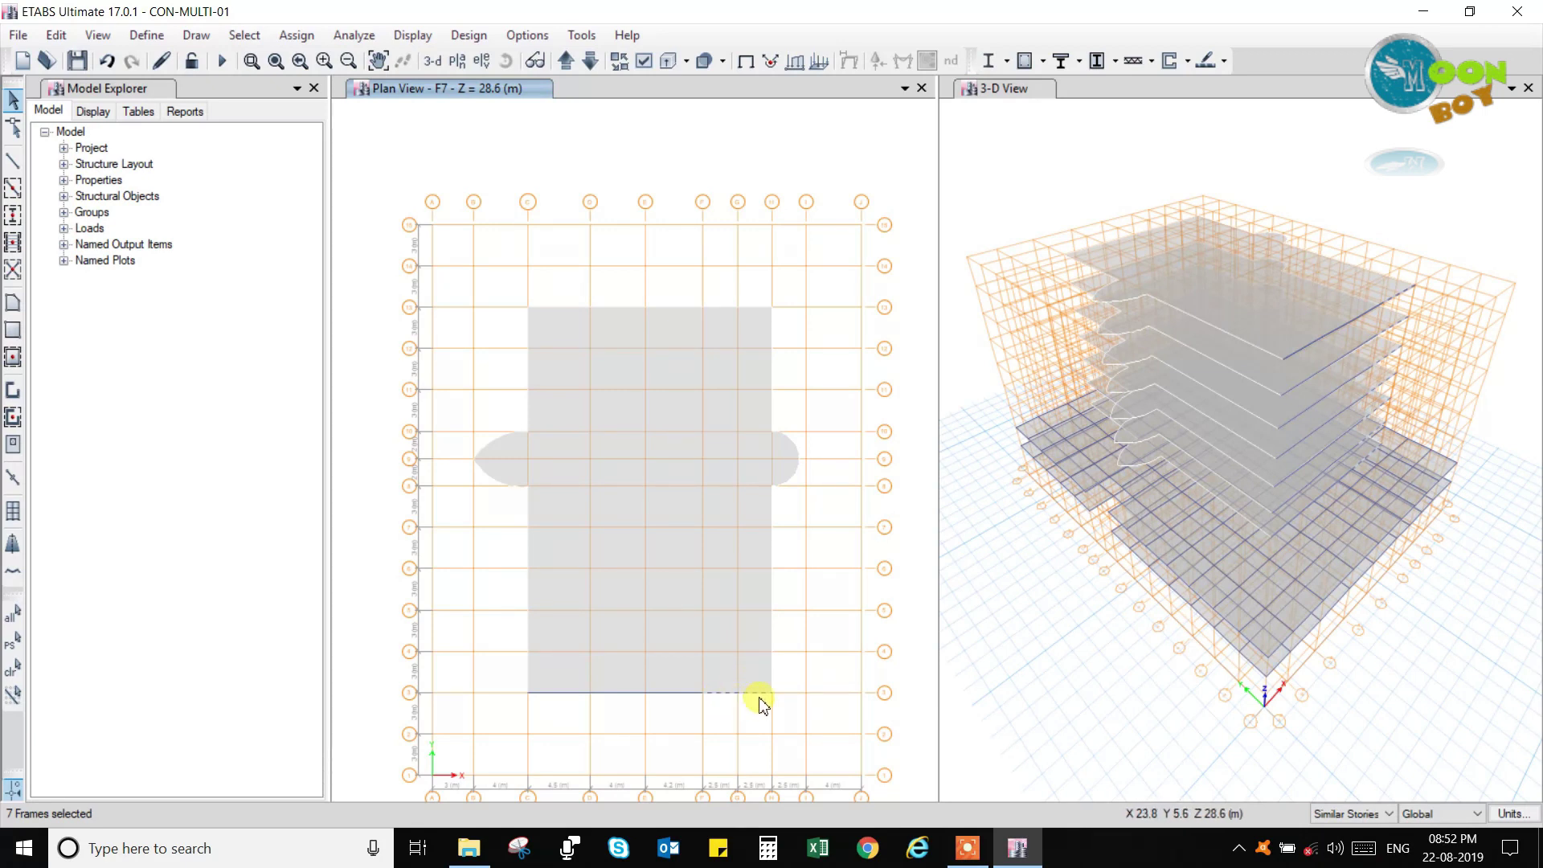
left_click(54, 35)
mouse_move(325, 494)
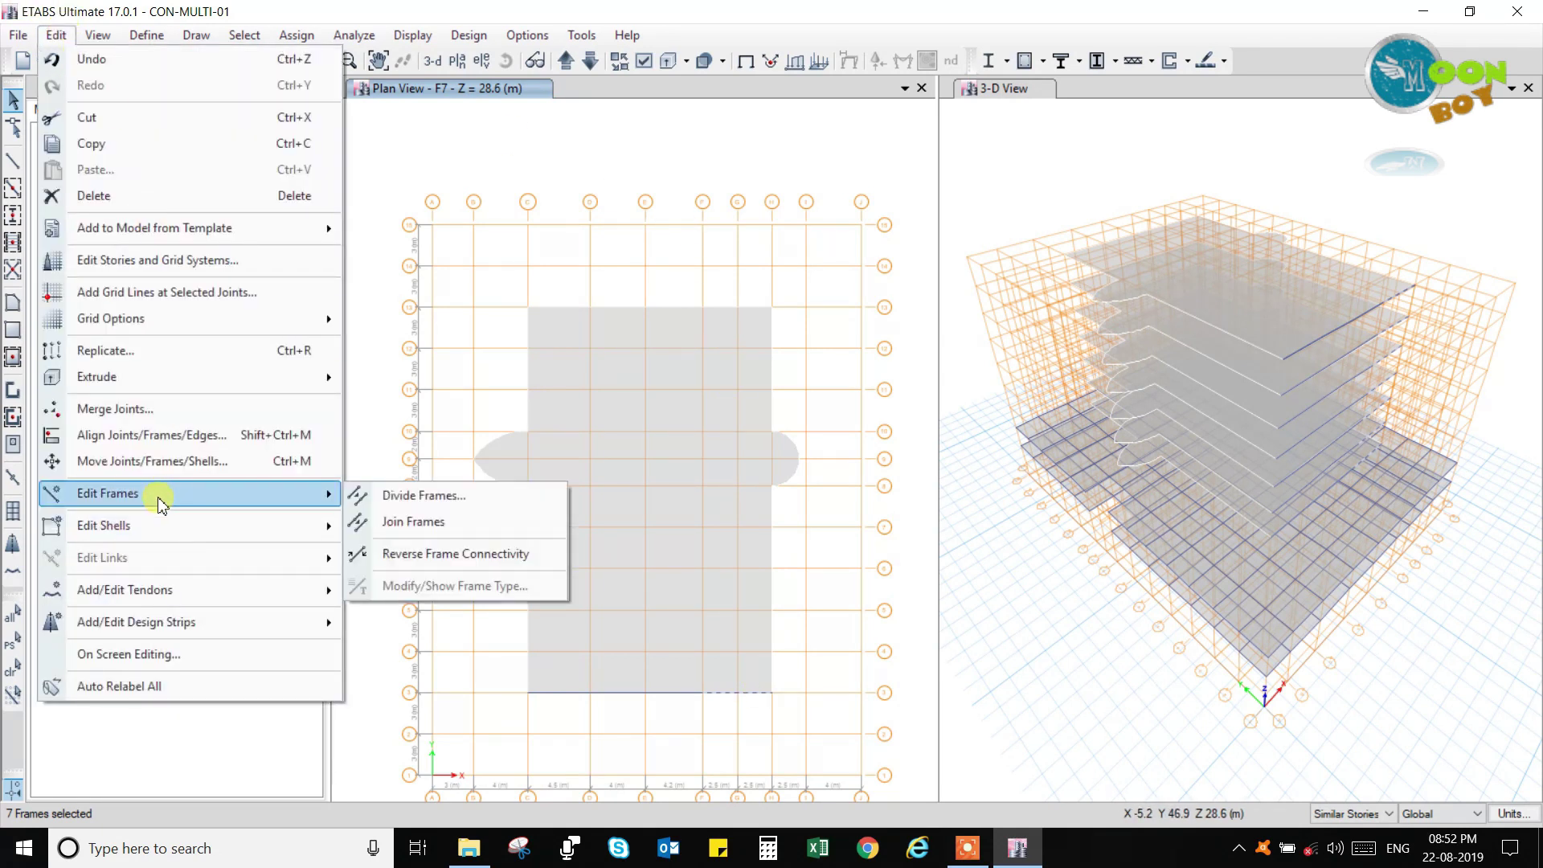
left_click(431, 496)
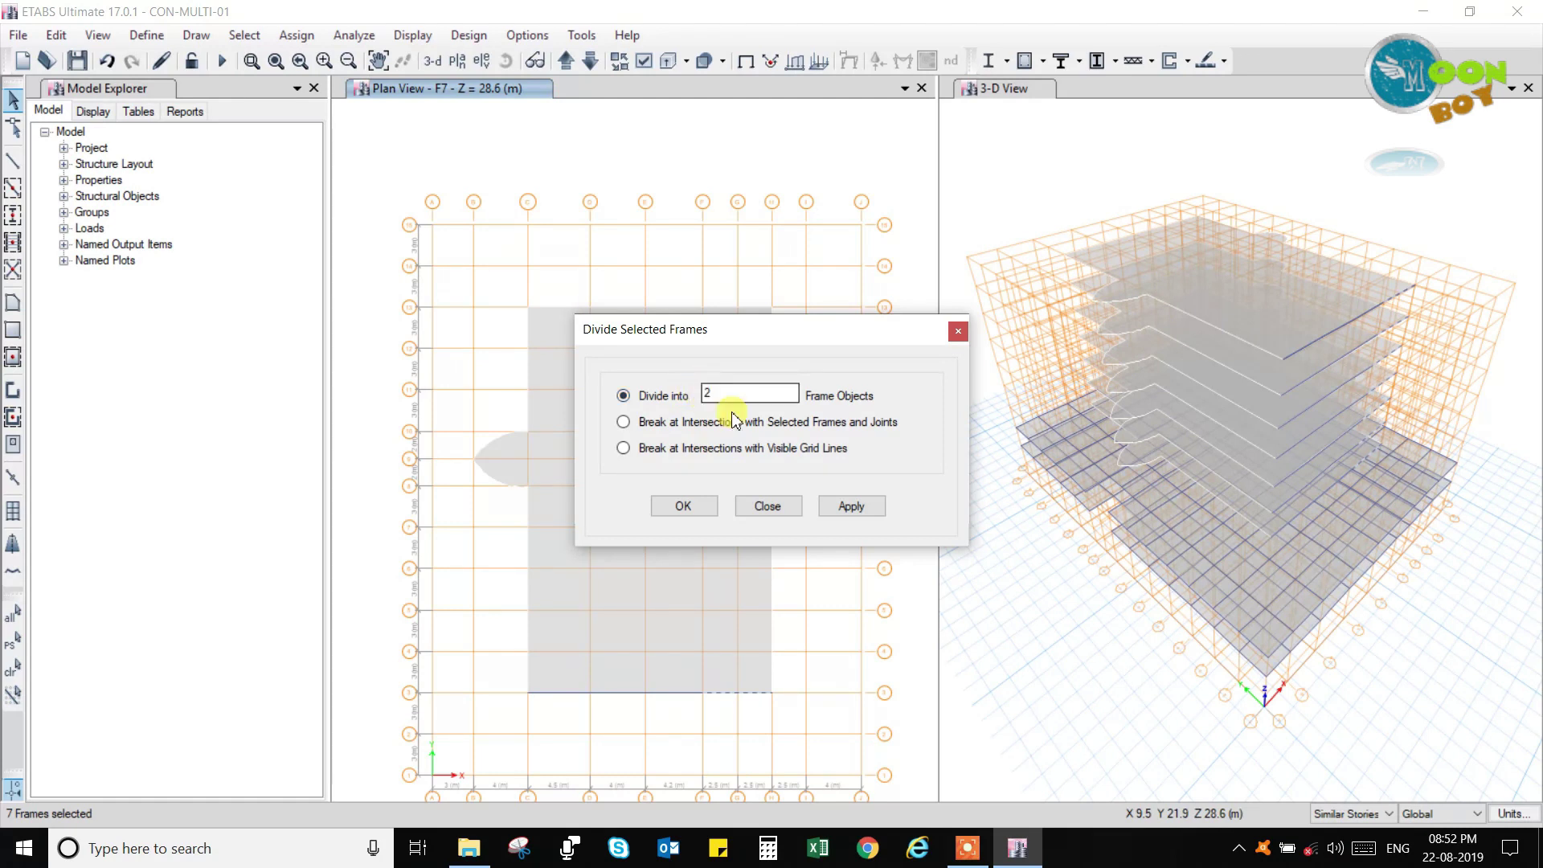
left_click(693, 426)
left_click(788, 448)
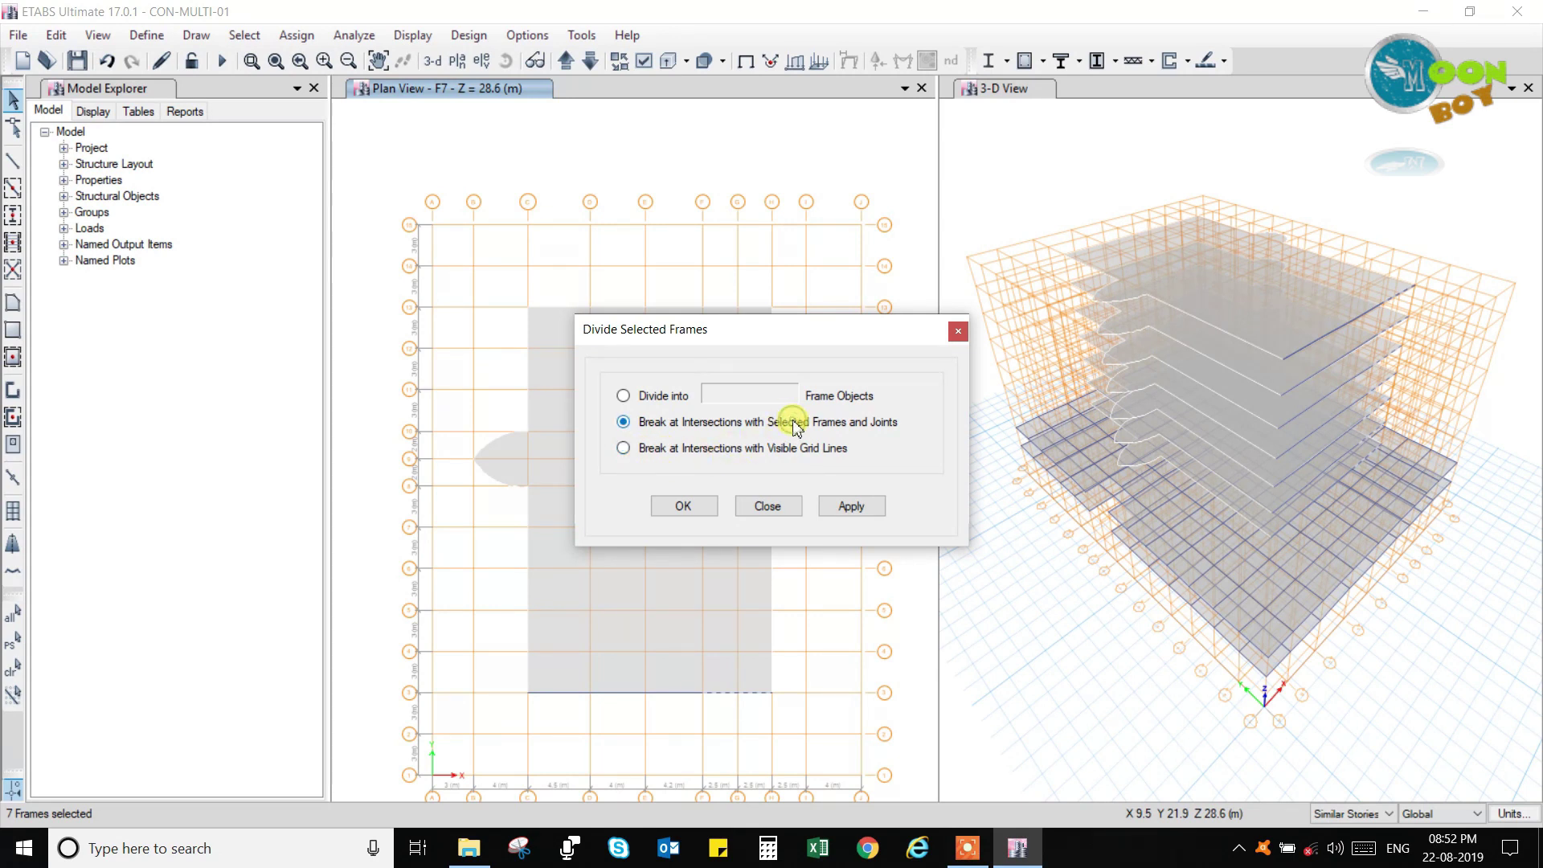
left_click(669, 398)
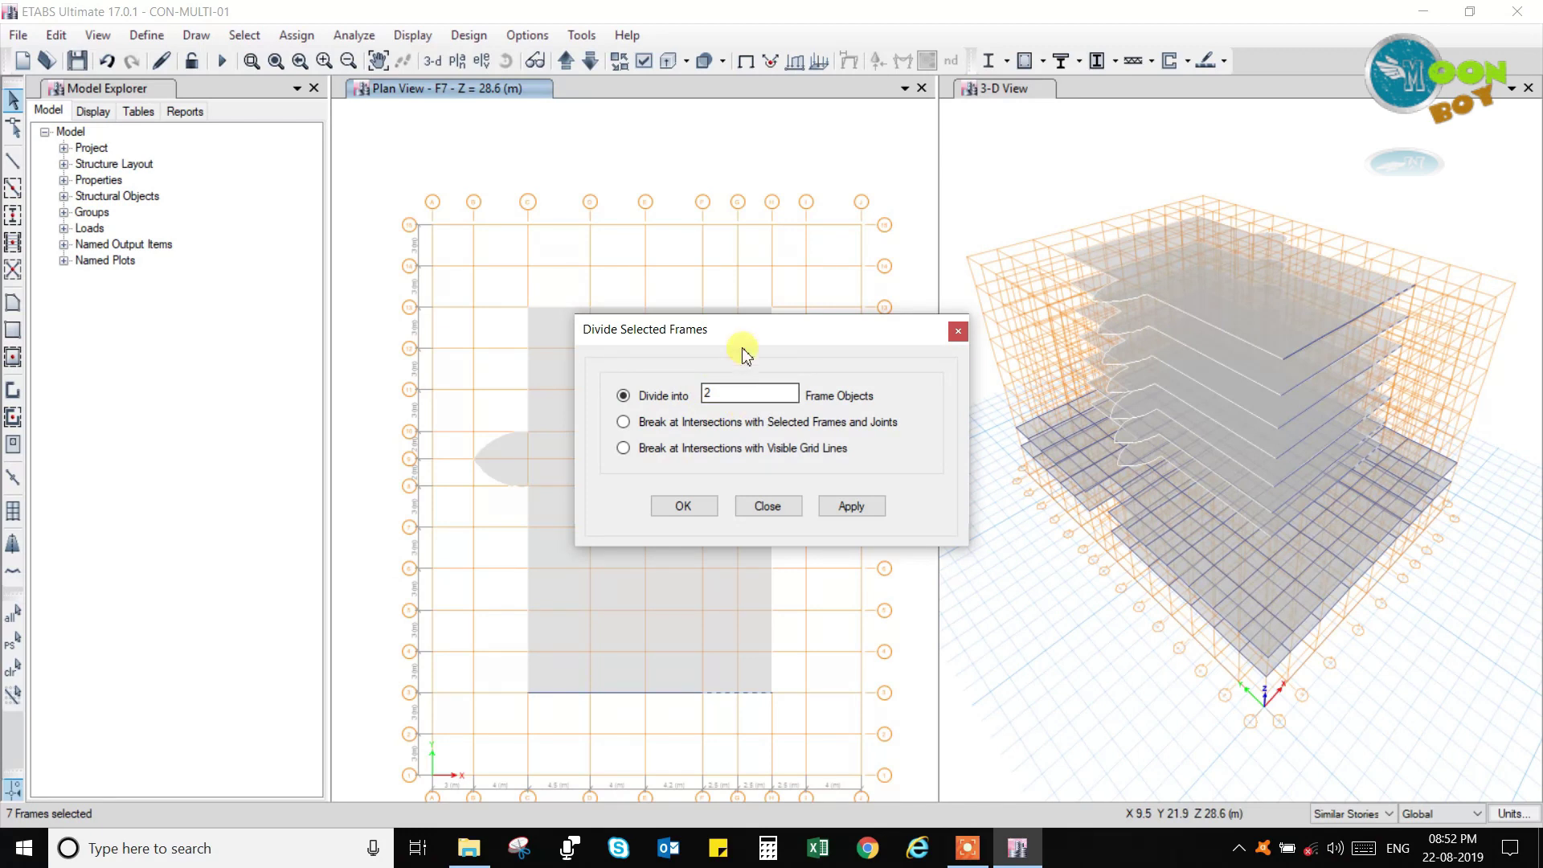
left_click_drag(744, 332, 727, 320)
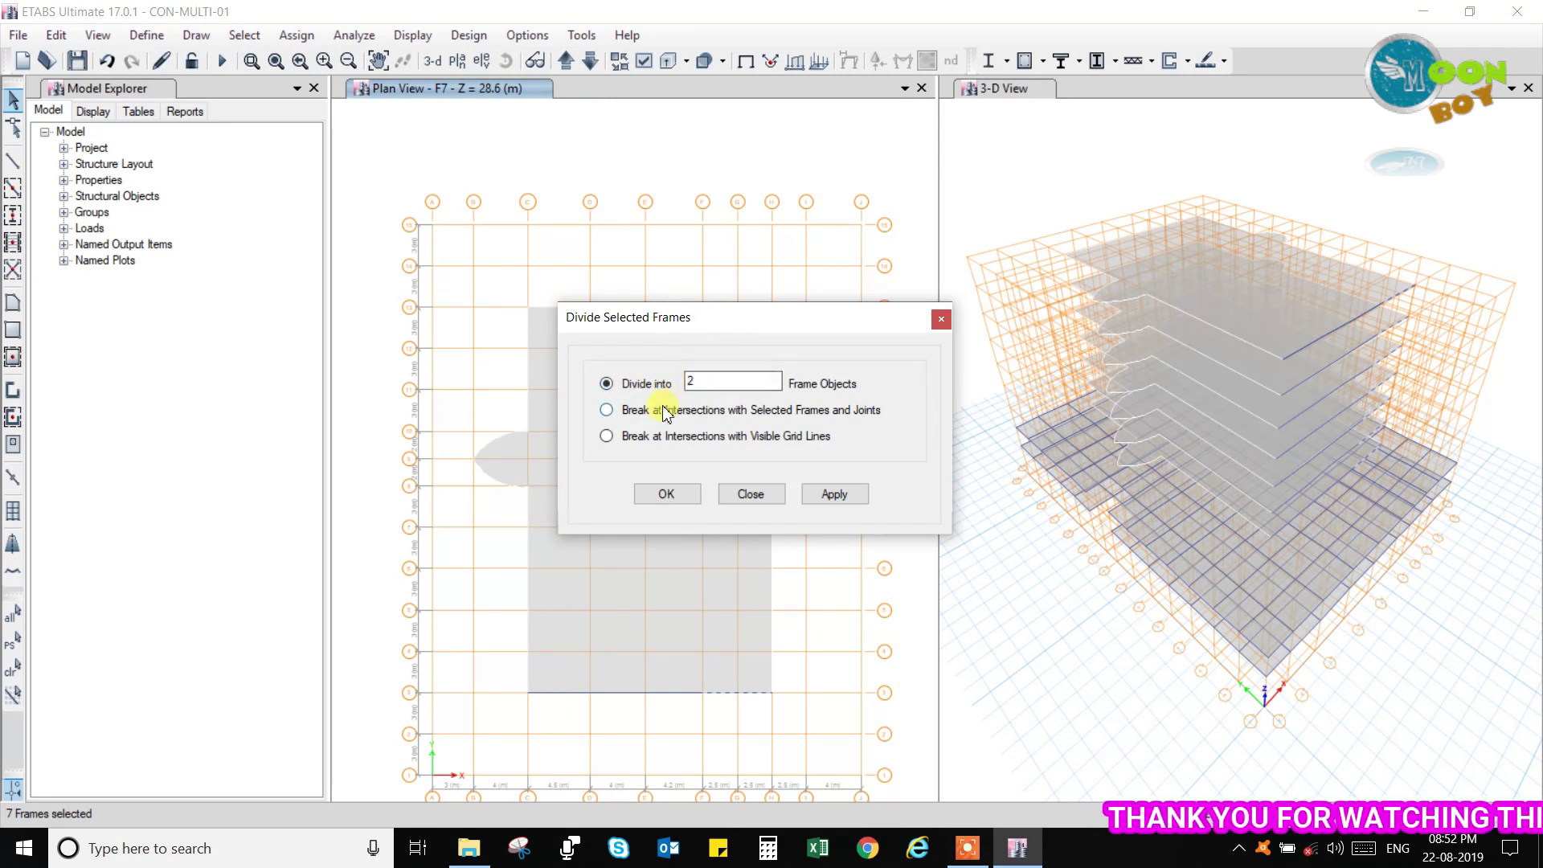
left_click(664, 442)
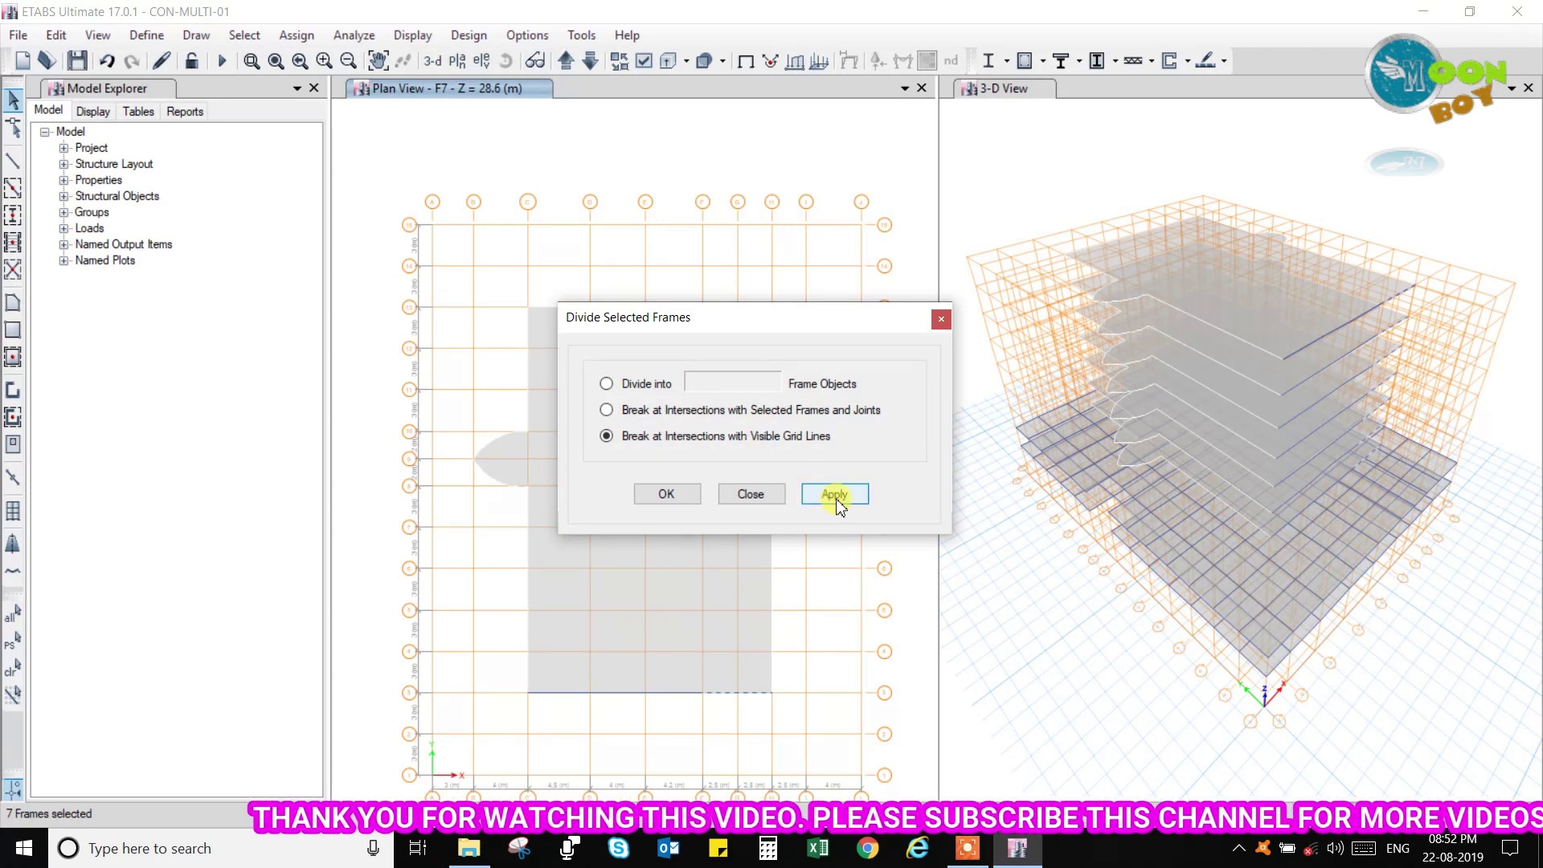
left_click(667, 495)
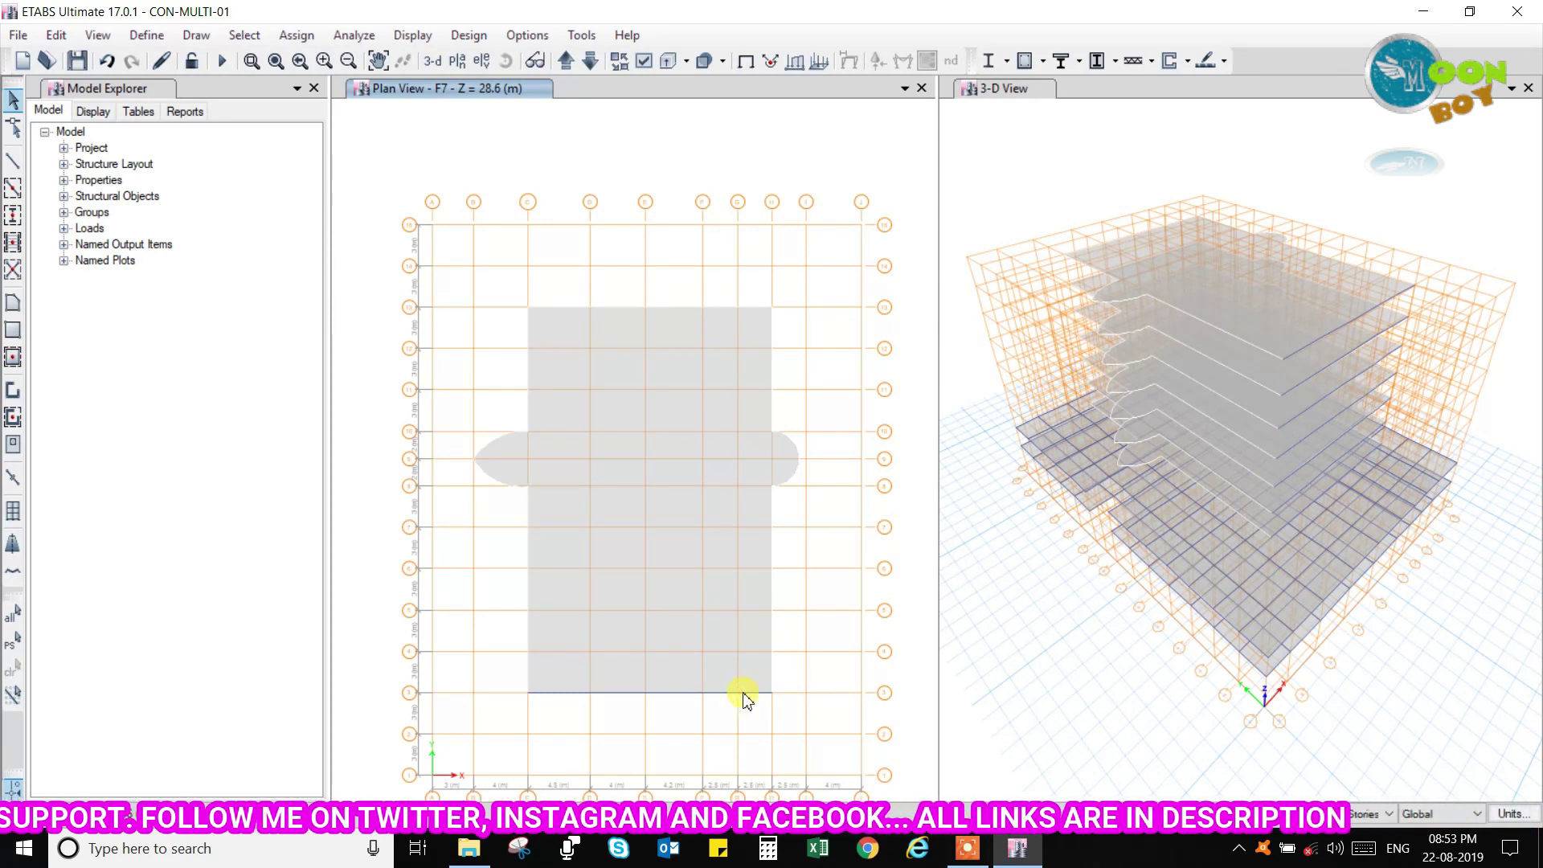
Join the two beam pieces between F and H on grid line 3 back into one frame.
left_click(751, 693)
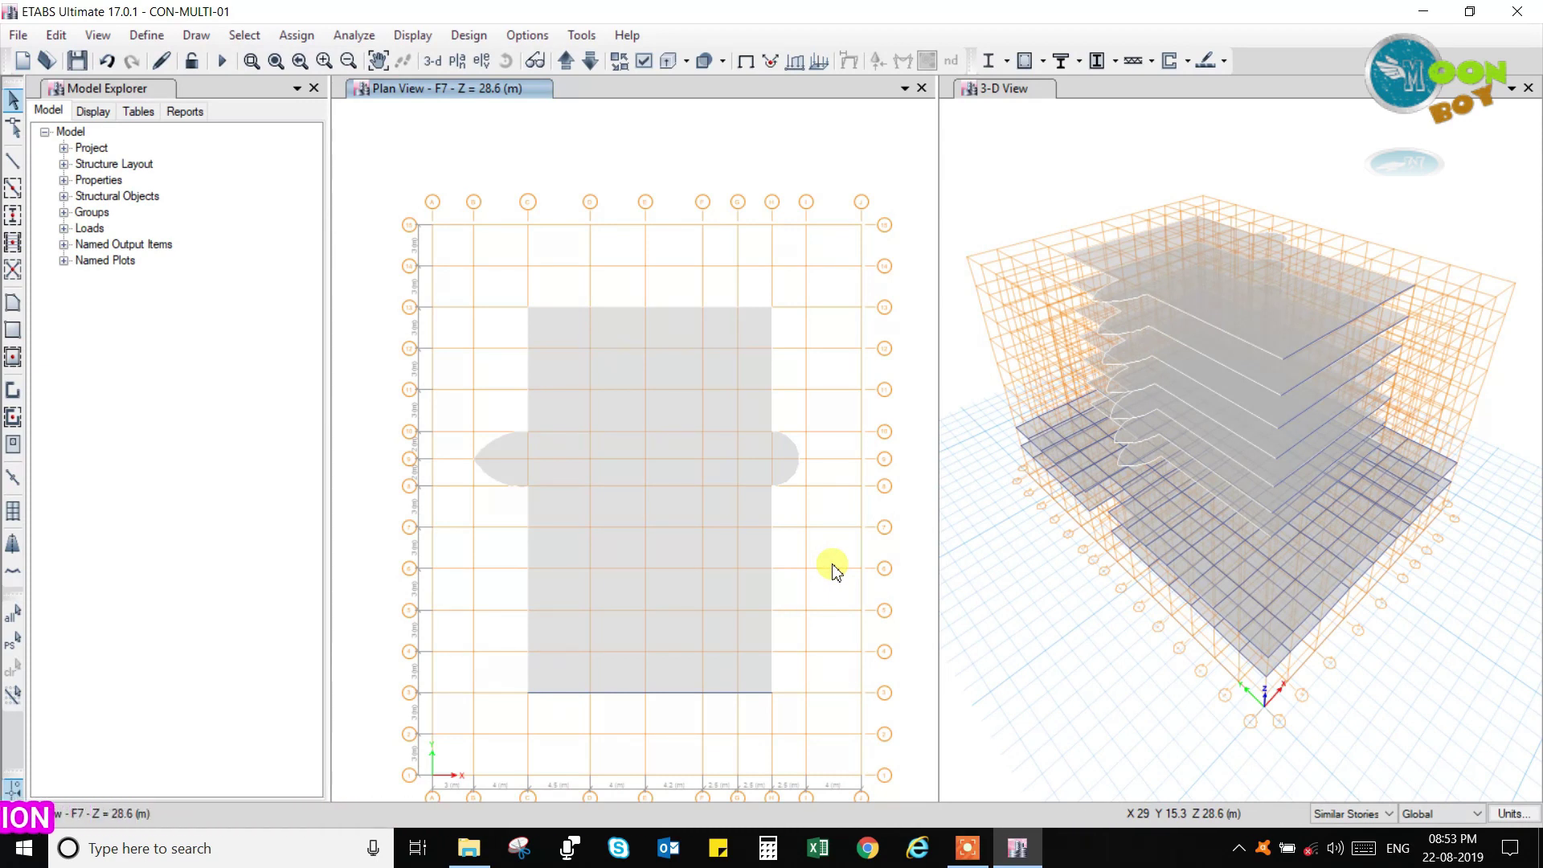
left_click(722, 693)
left_click(758, 693)
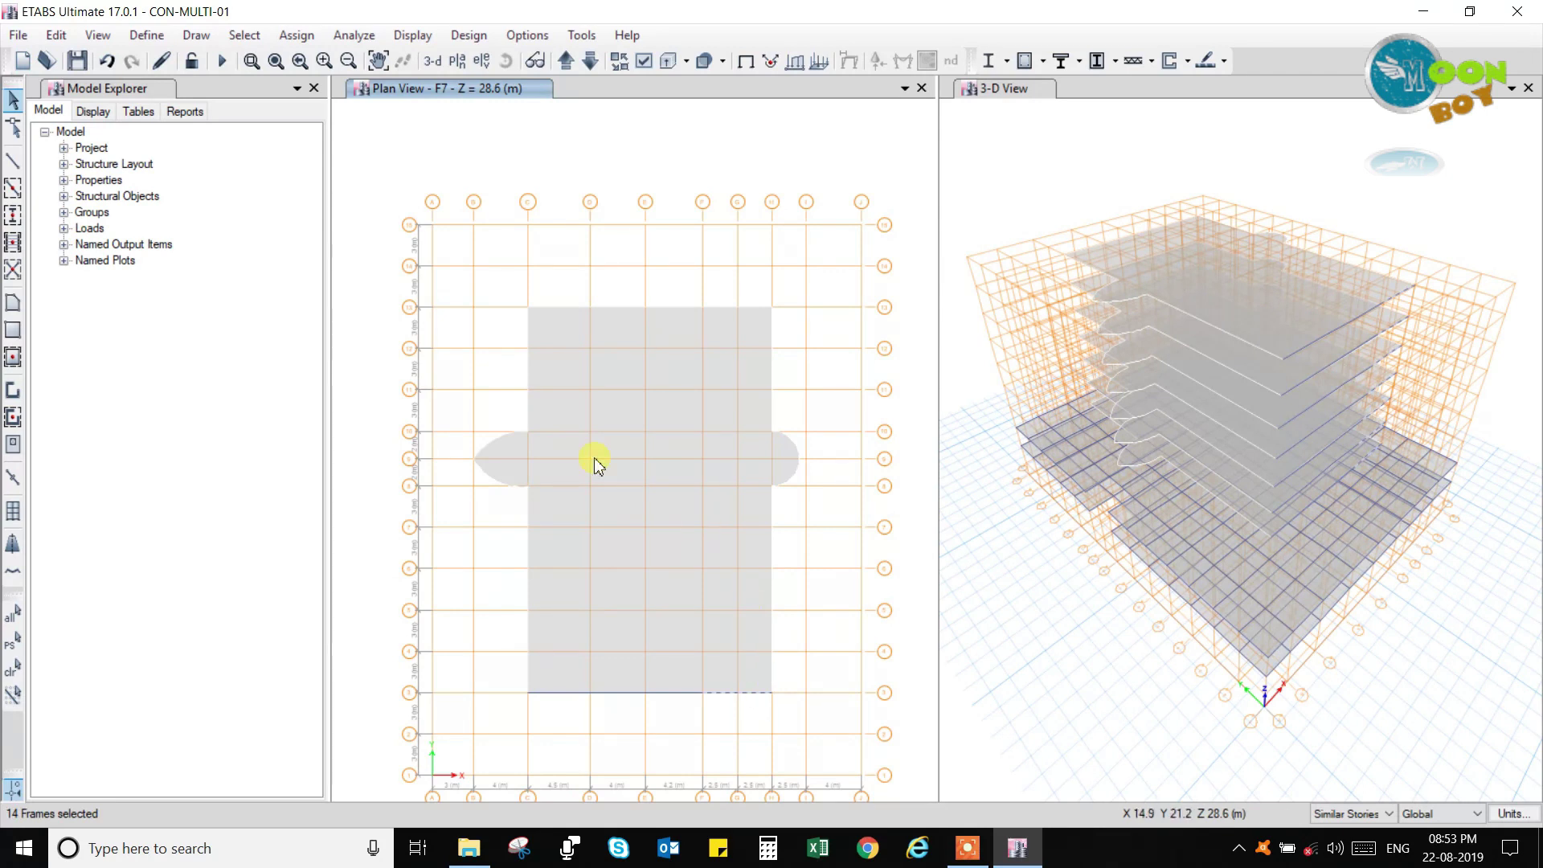
left_click(58, 36)
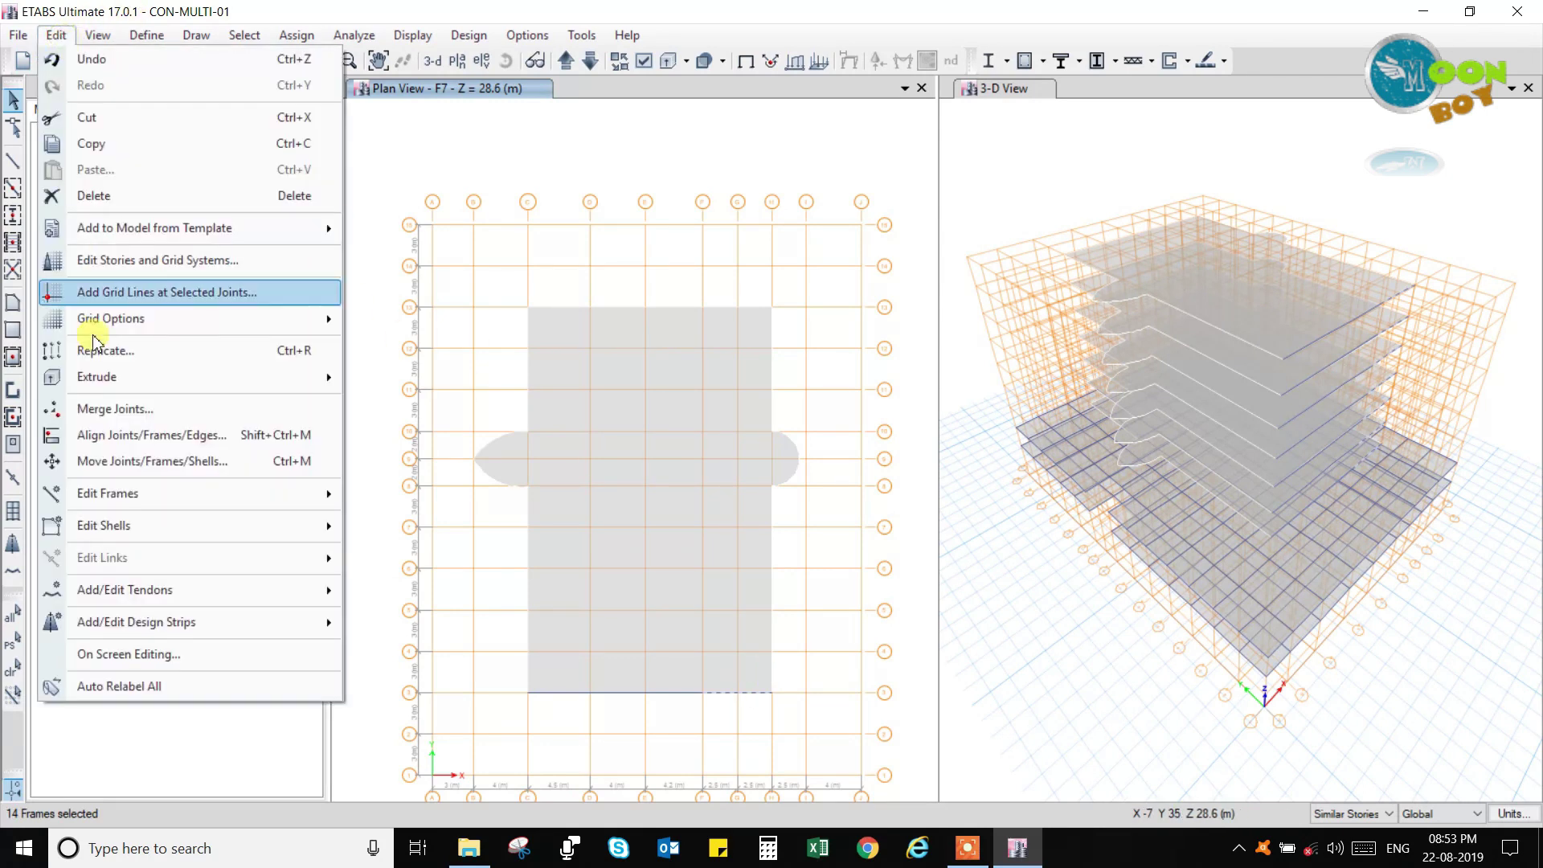
mouse_move(218, 503)
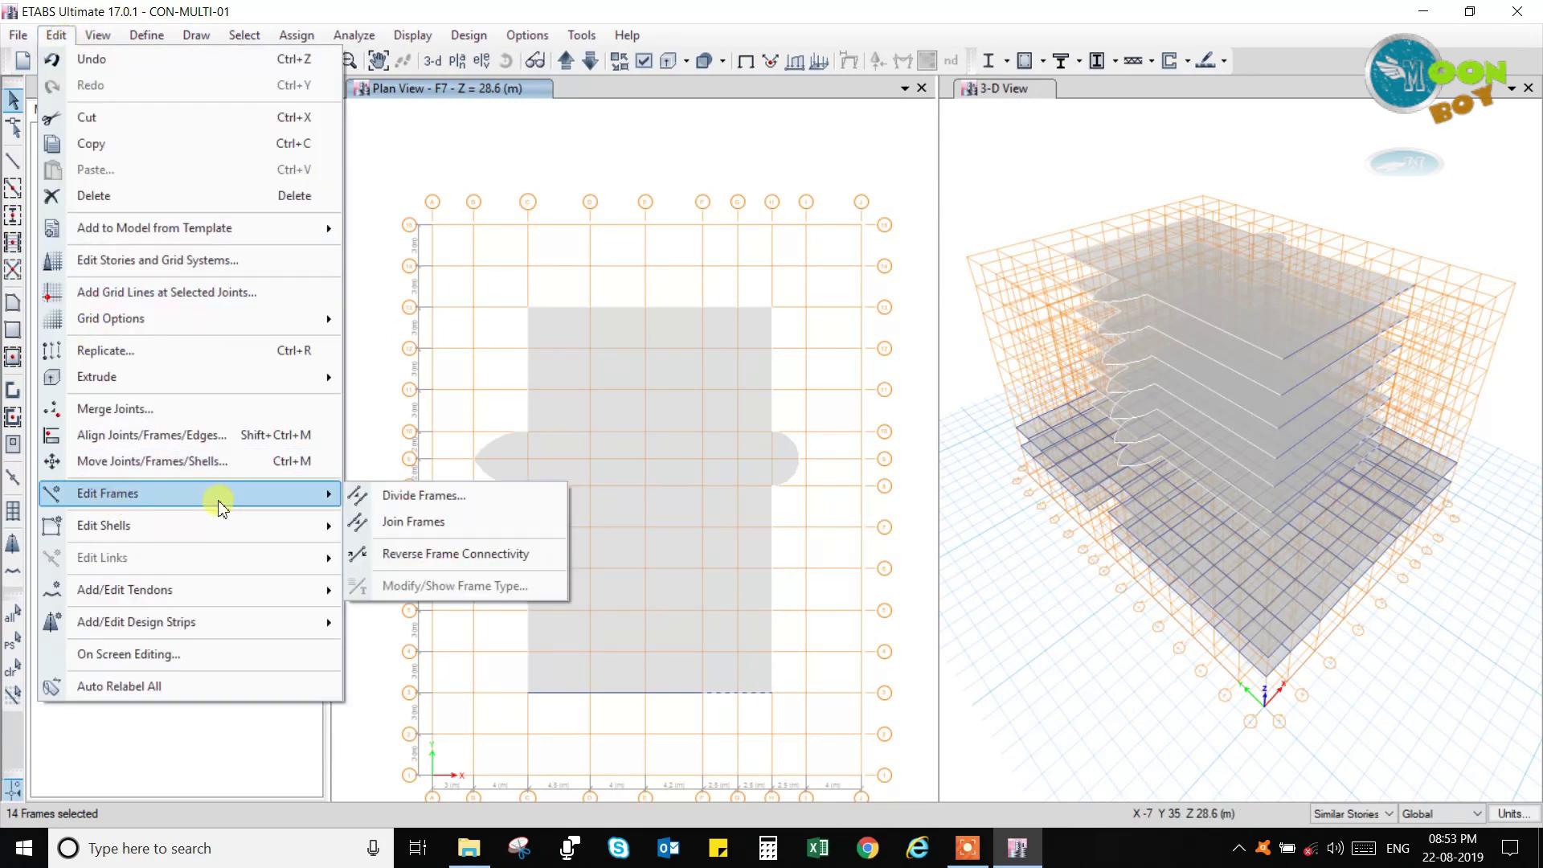
left_click(406, 523)
Select the F–H beam on grid line 3 and recall it with Get Previous Selection, clearing the selection before and after.
left_click(726, 696)
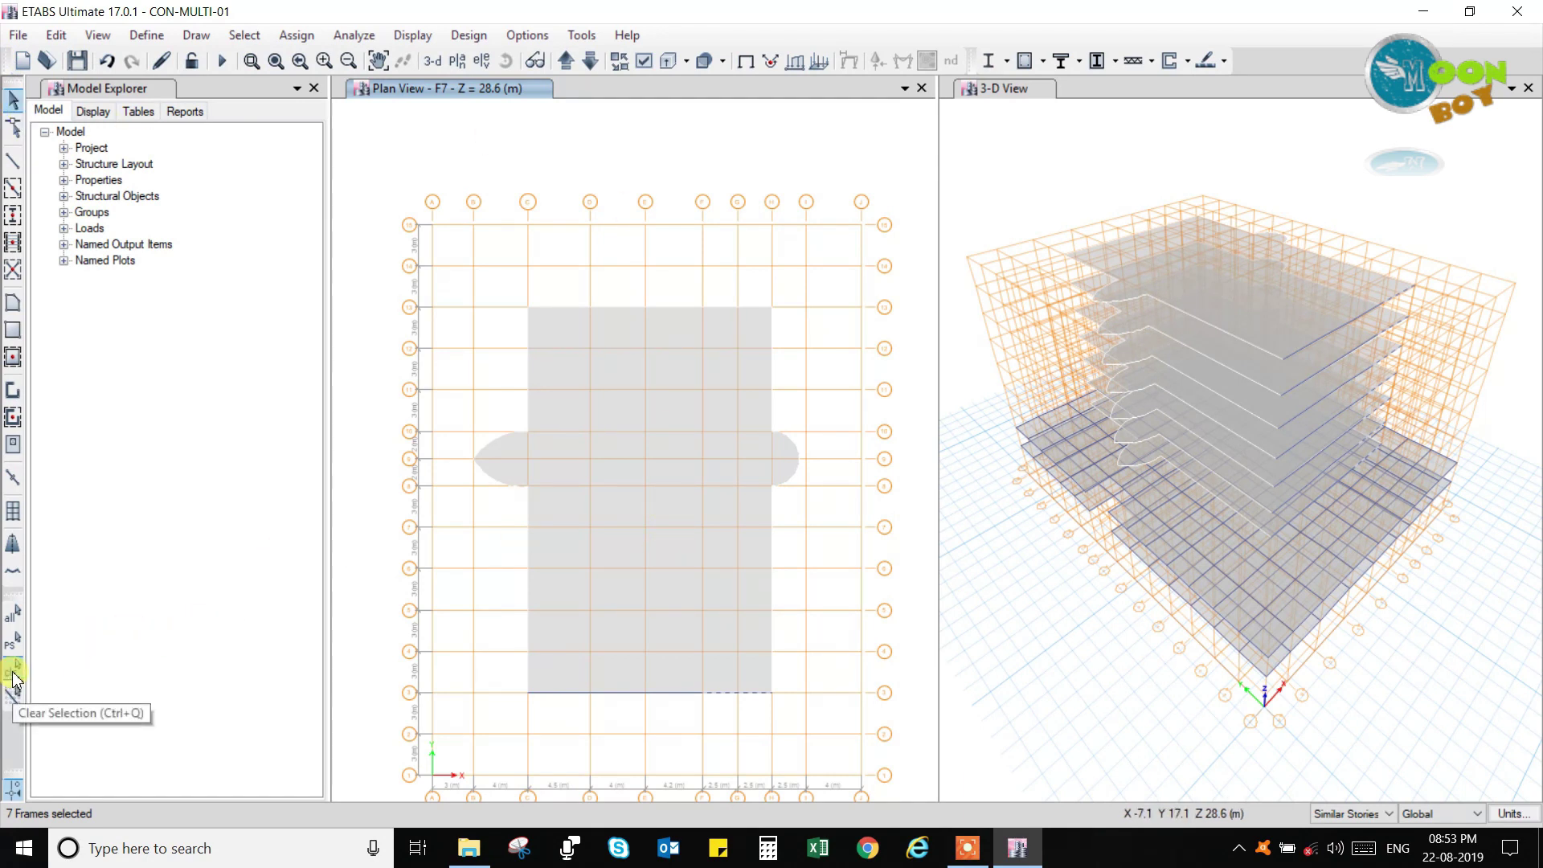
left_click(245, 35)
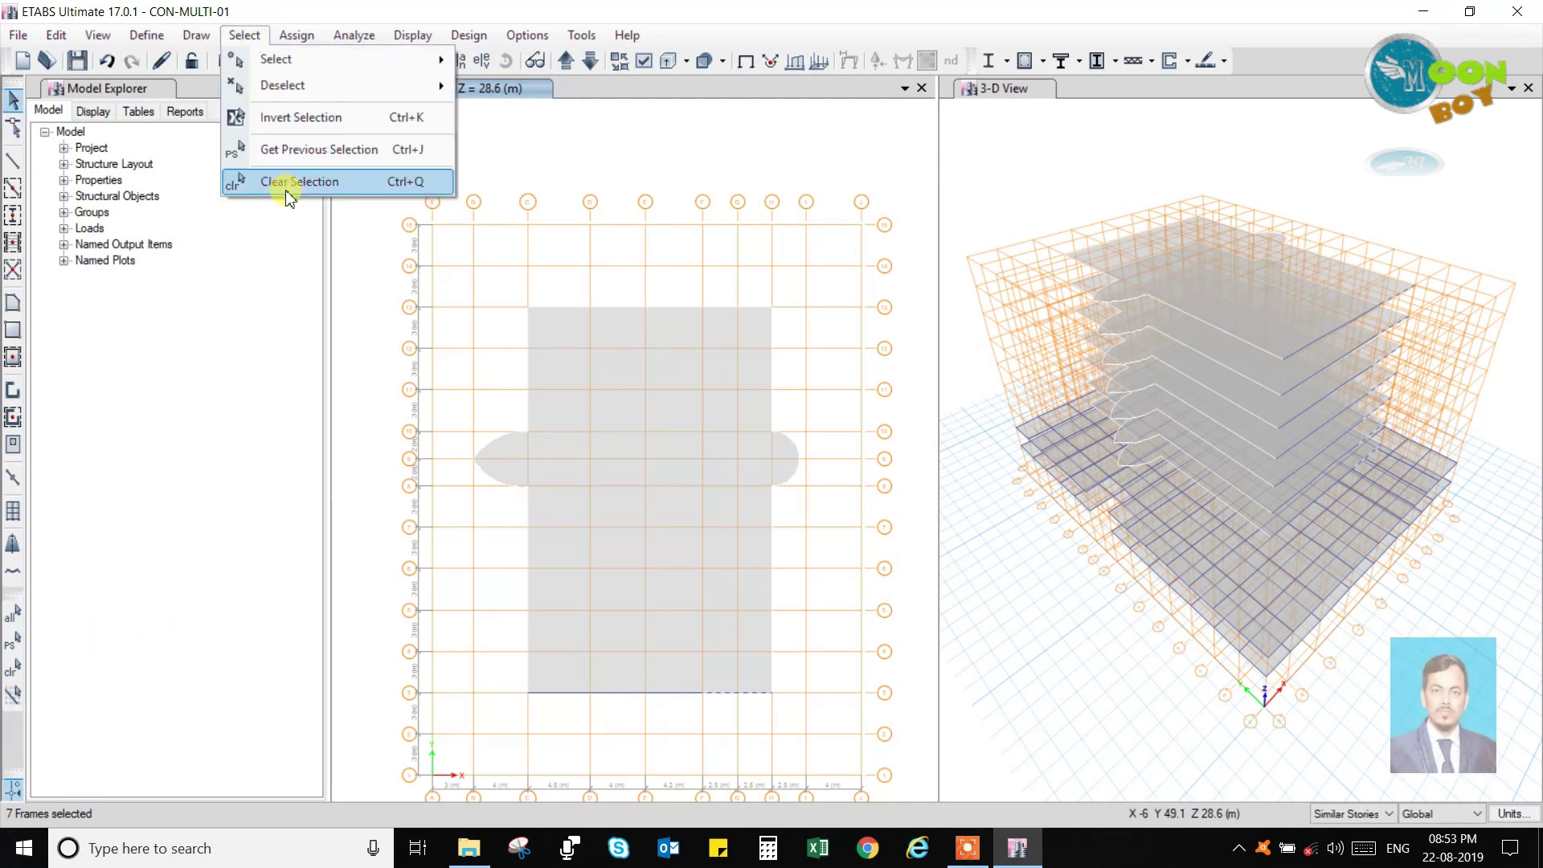
left_click(290, 181)
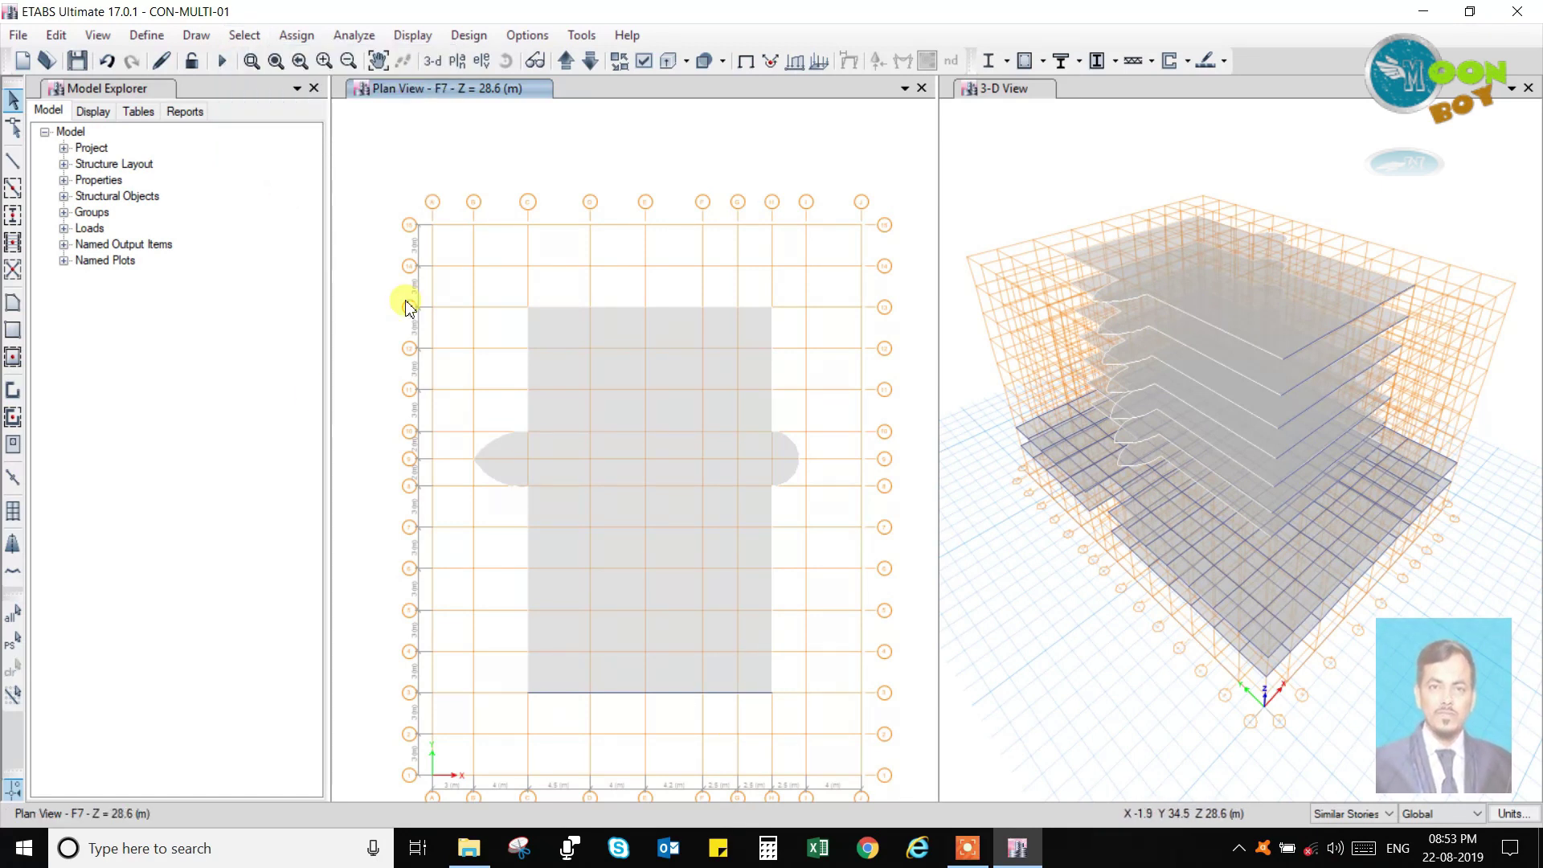
left_click(245, 35)
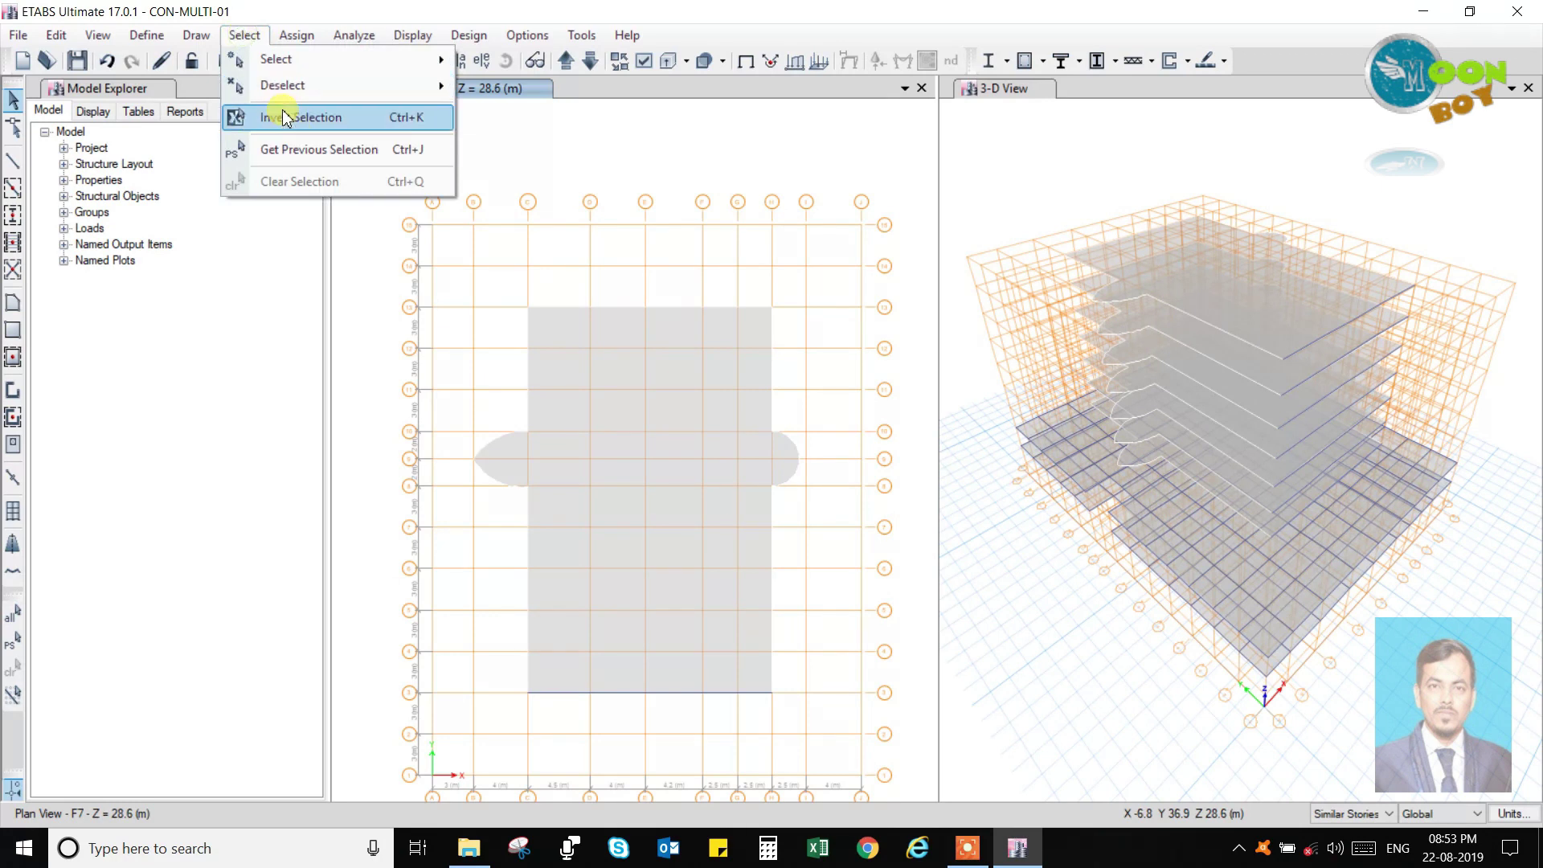
left_click(304, 153)
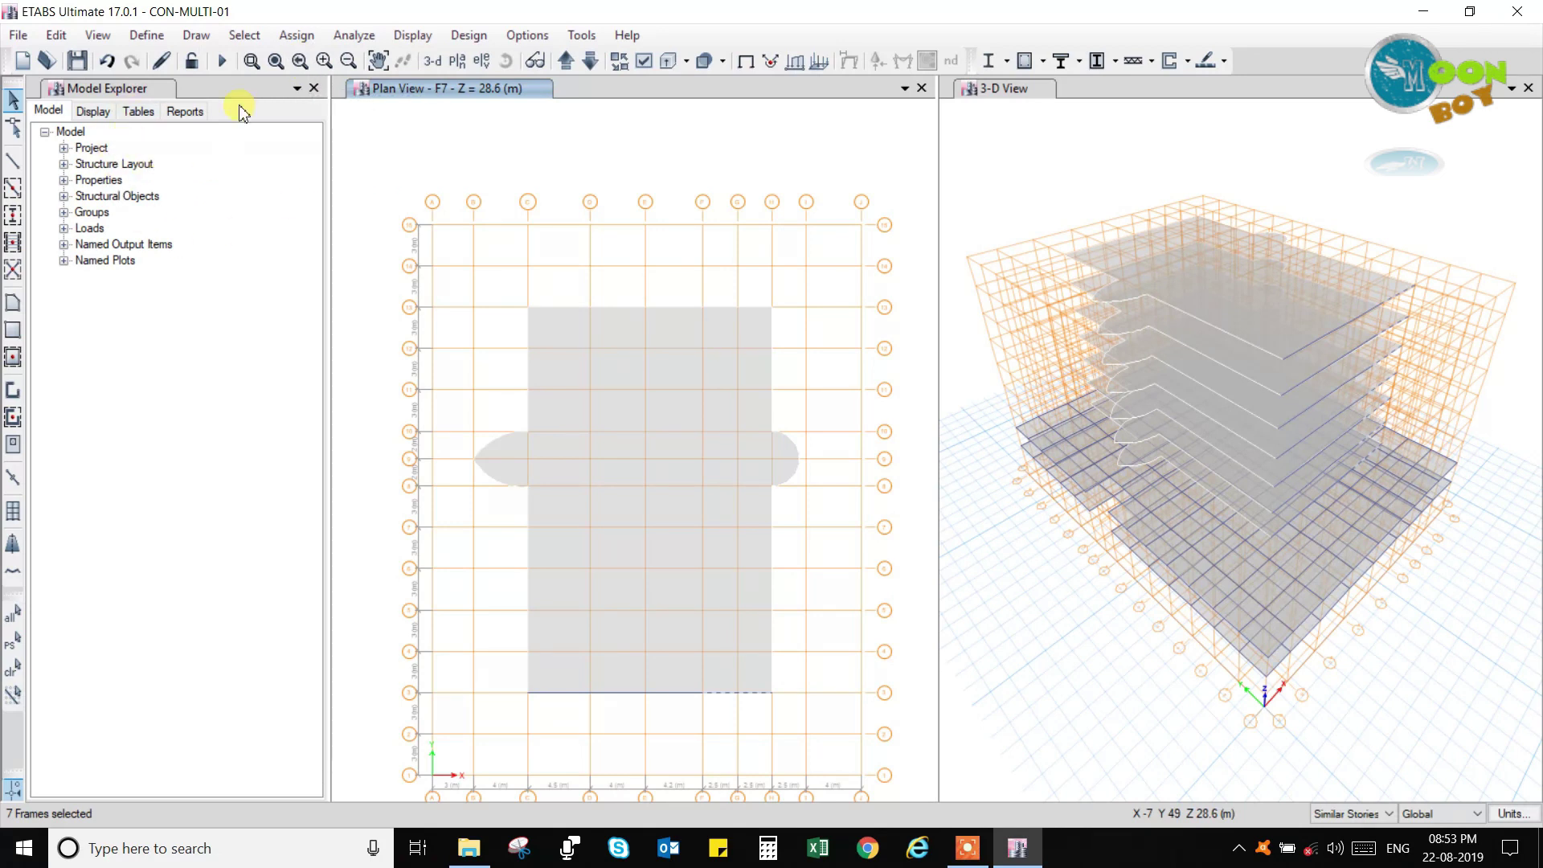
left_click(249, 36)
left_click(276, 179)
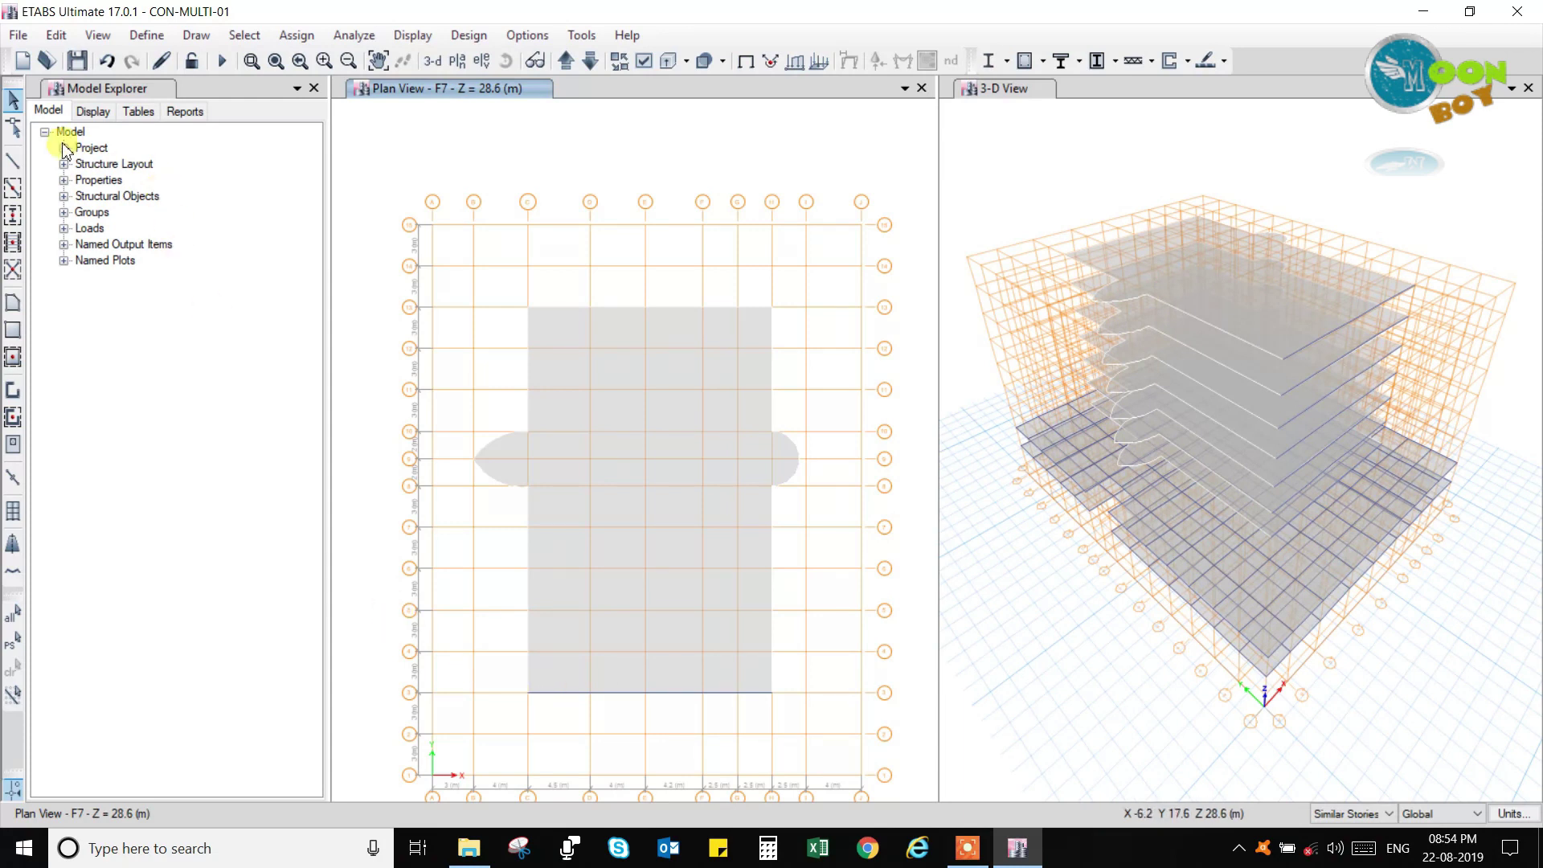
Window-select all beams along grid line 3 and deselect the Joints object type so only the frames stay selected.
left_click_drag(798, 678, 822, 709)
left_click_drag(504, 680, 823, 735)
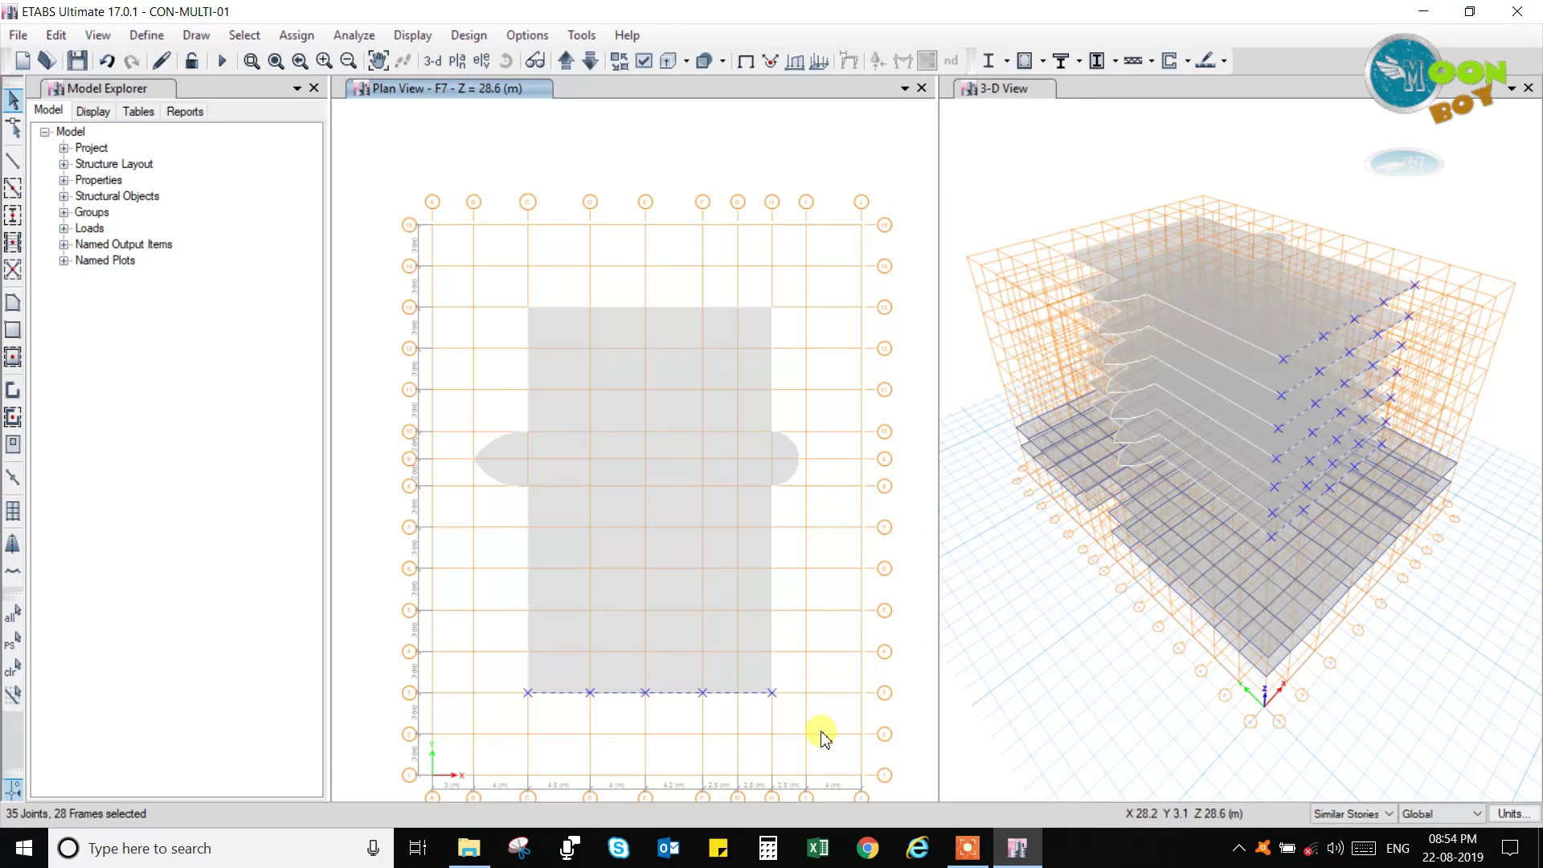
left_click(245, 35)
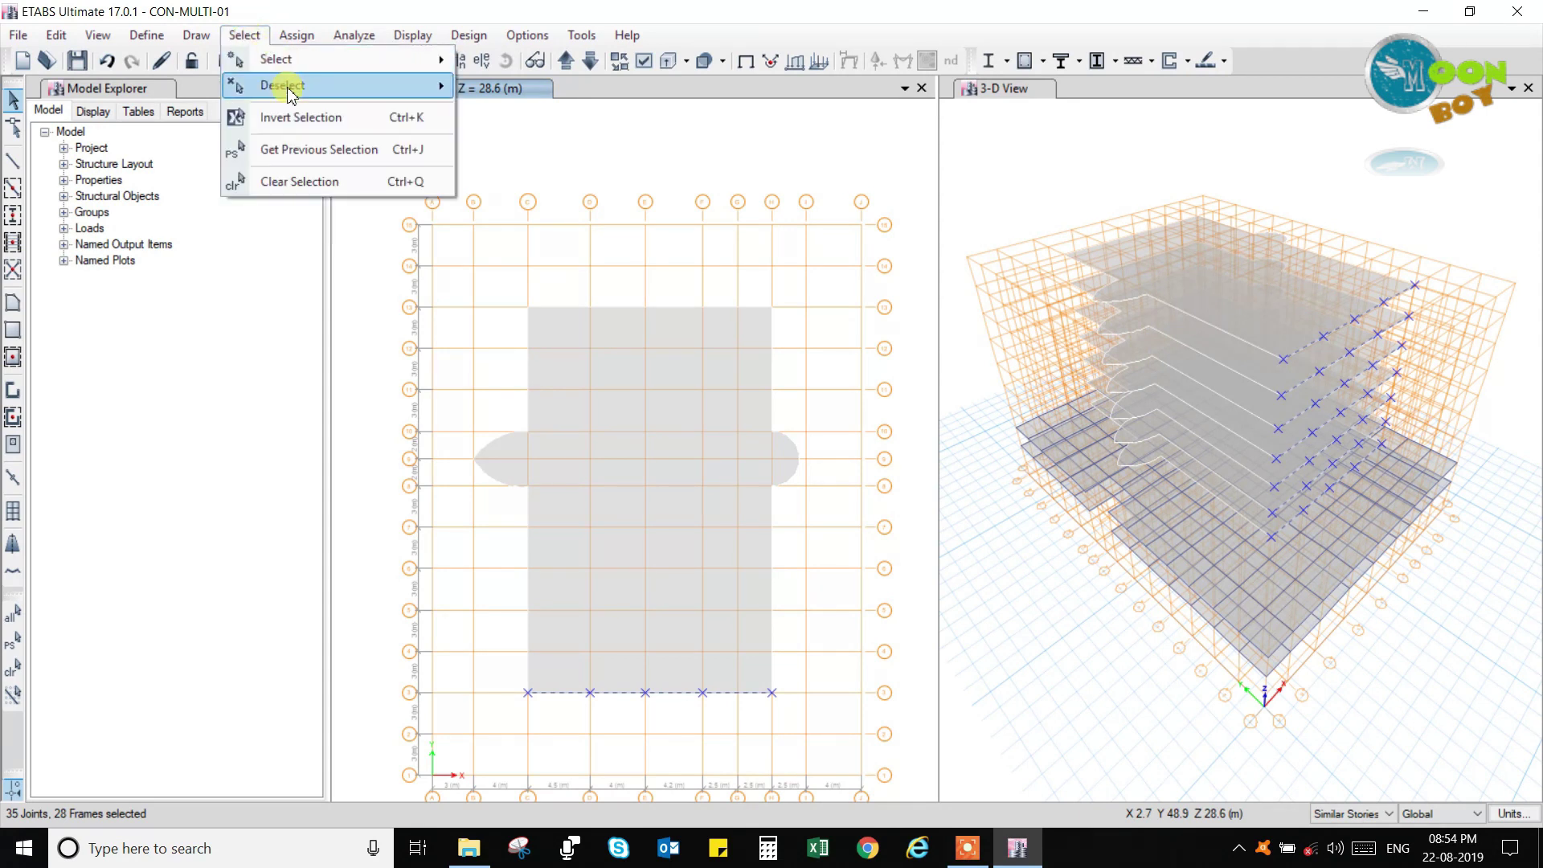
mouse_move(274, 85)
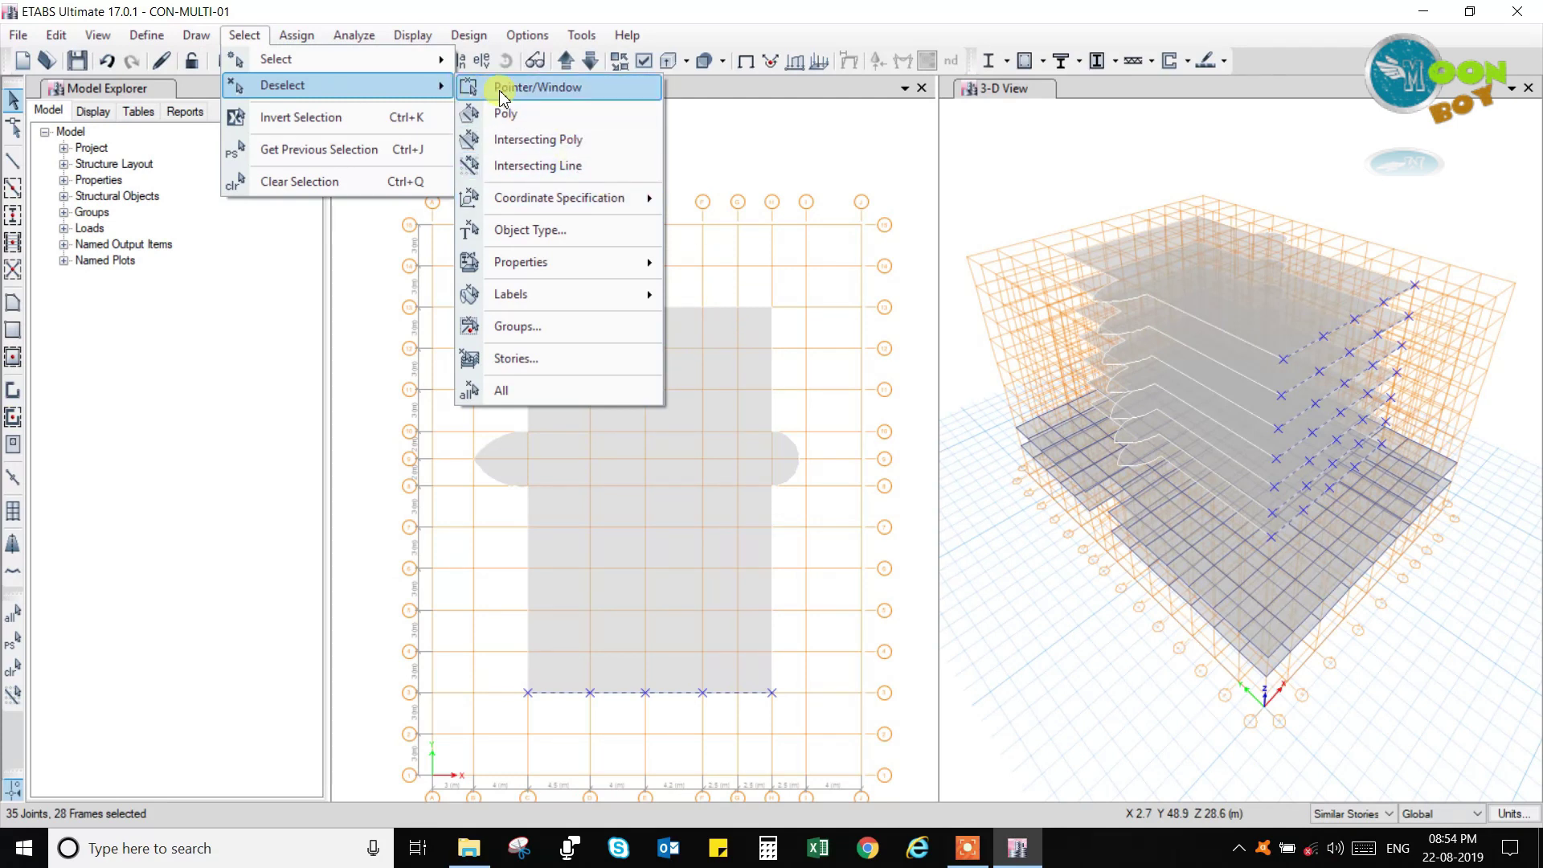
left_click(531, 230)
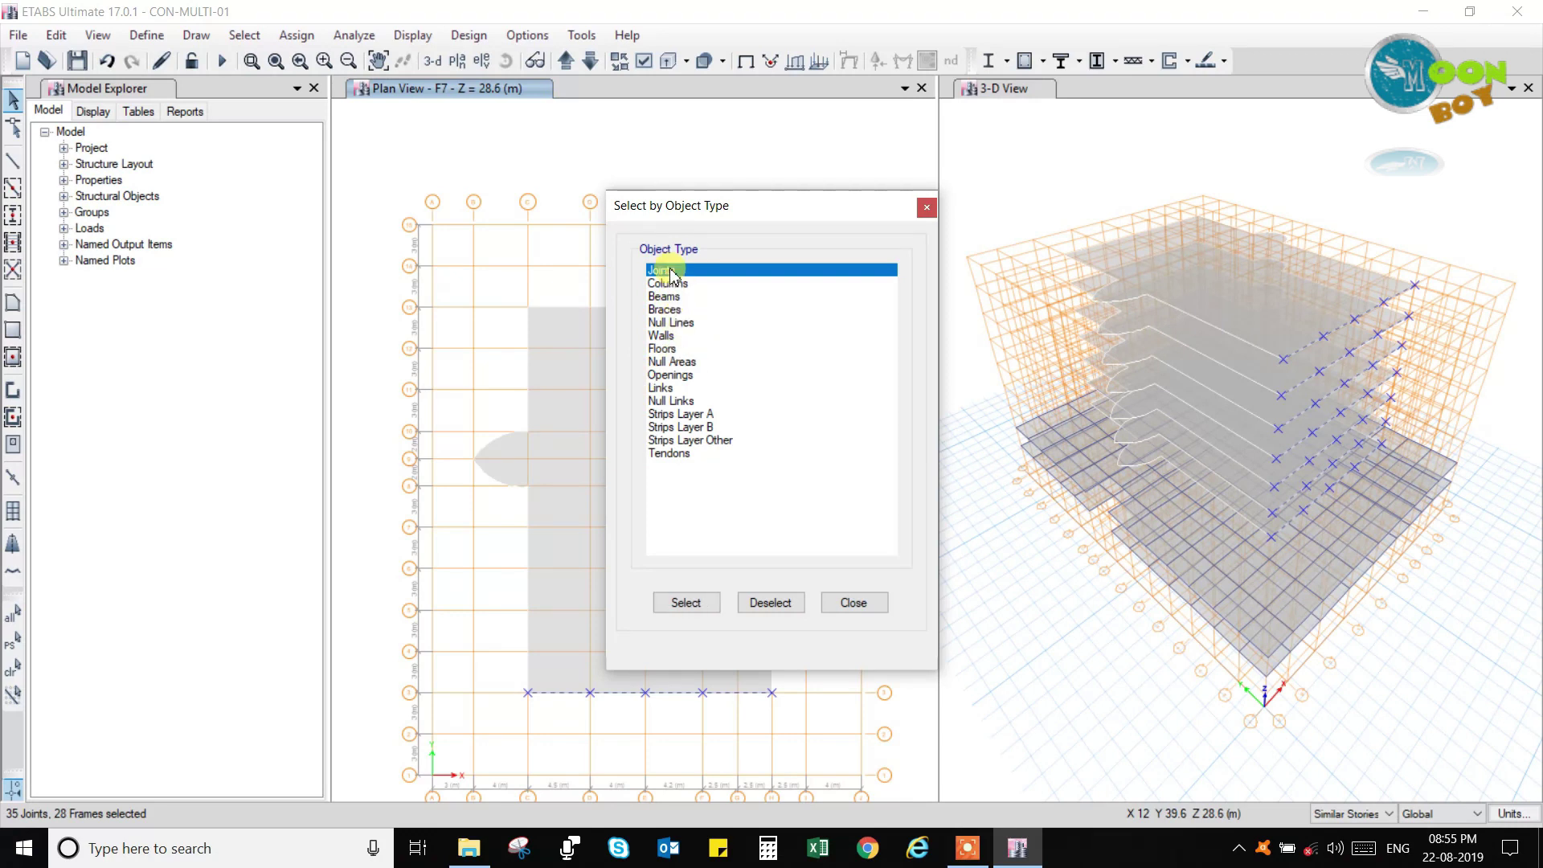
left_click(782, 614)
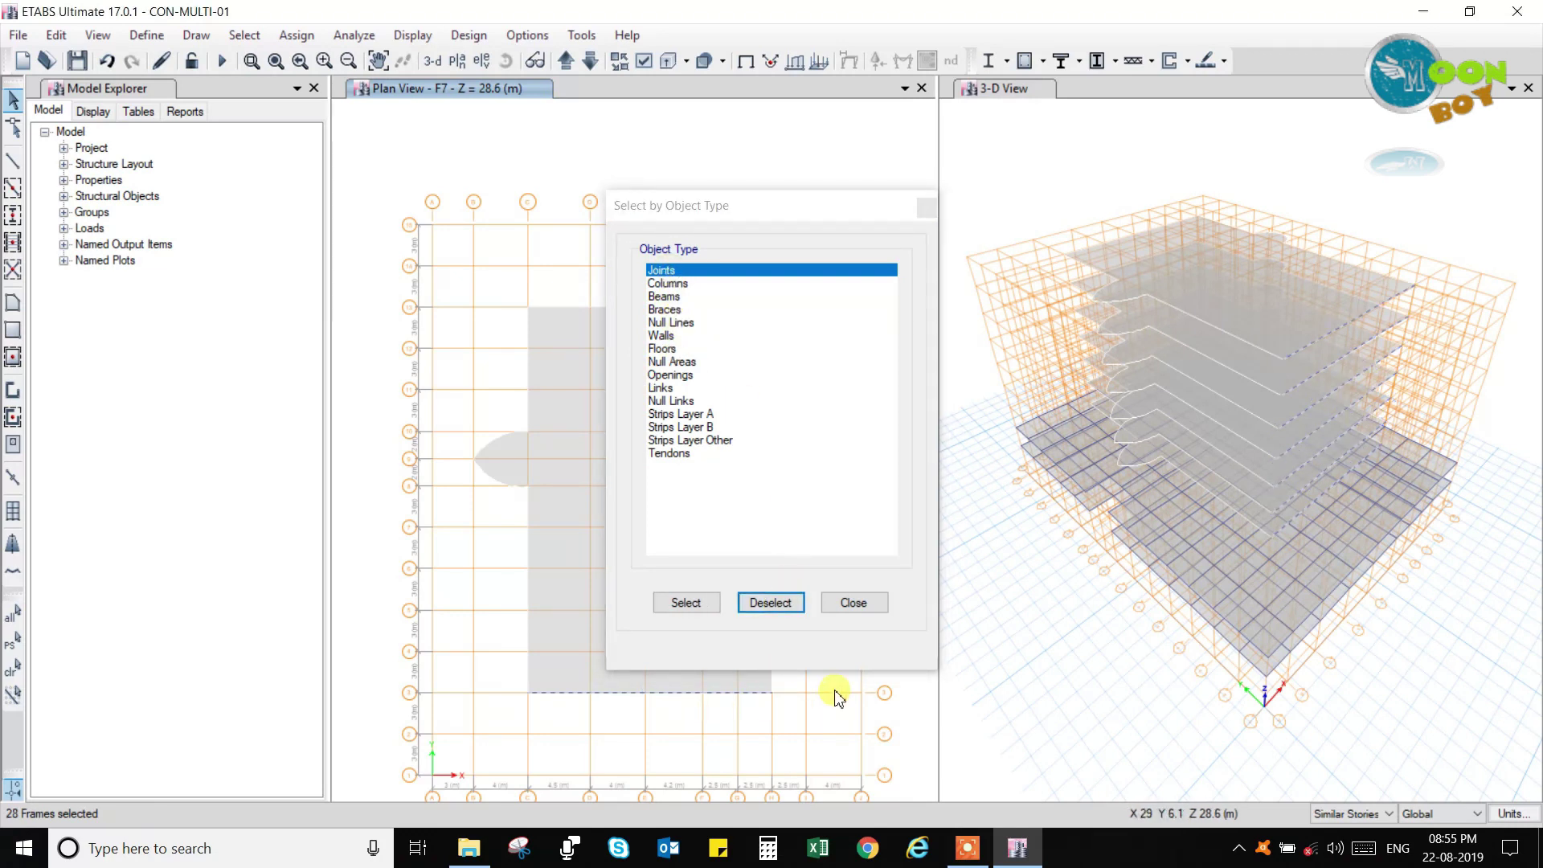
left_click(853, 604)
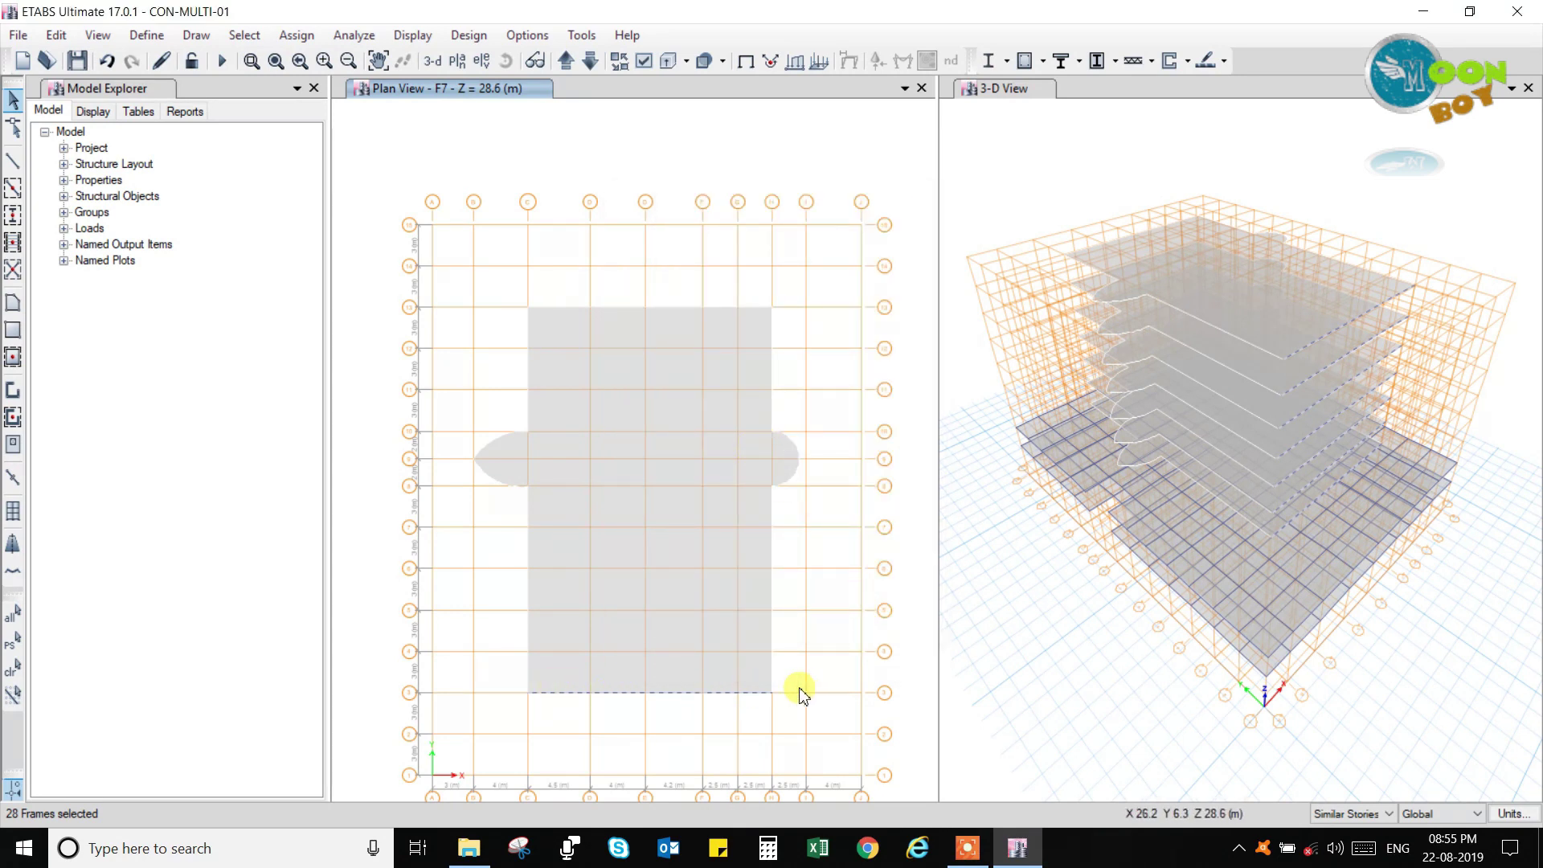
Start Replicate for the selected grid line 3 beams and check the grid spacings from line 3 up to line 10.
left_click(57, 35)
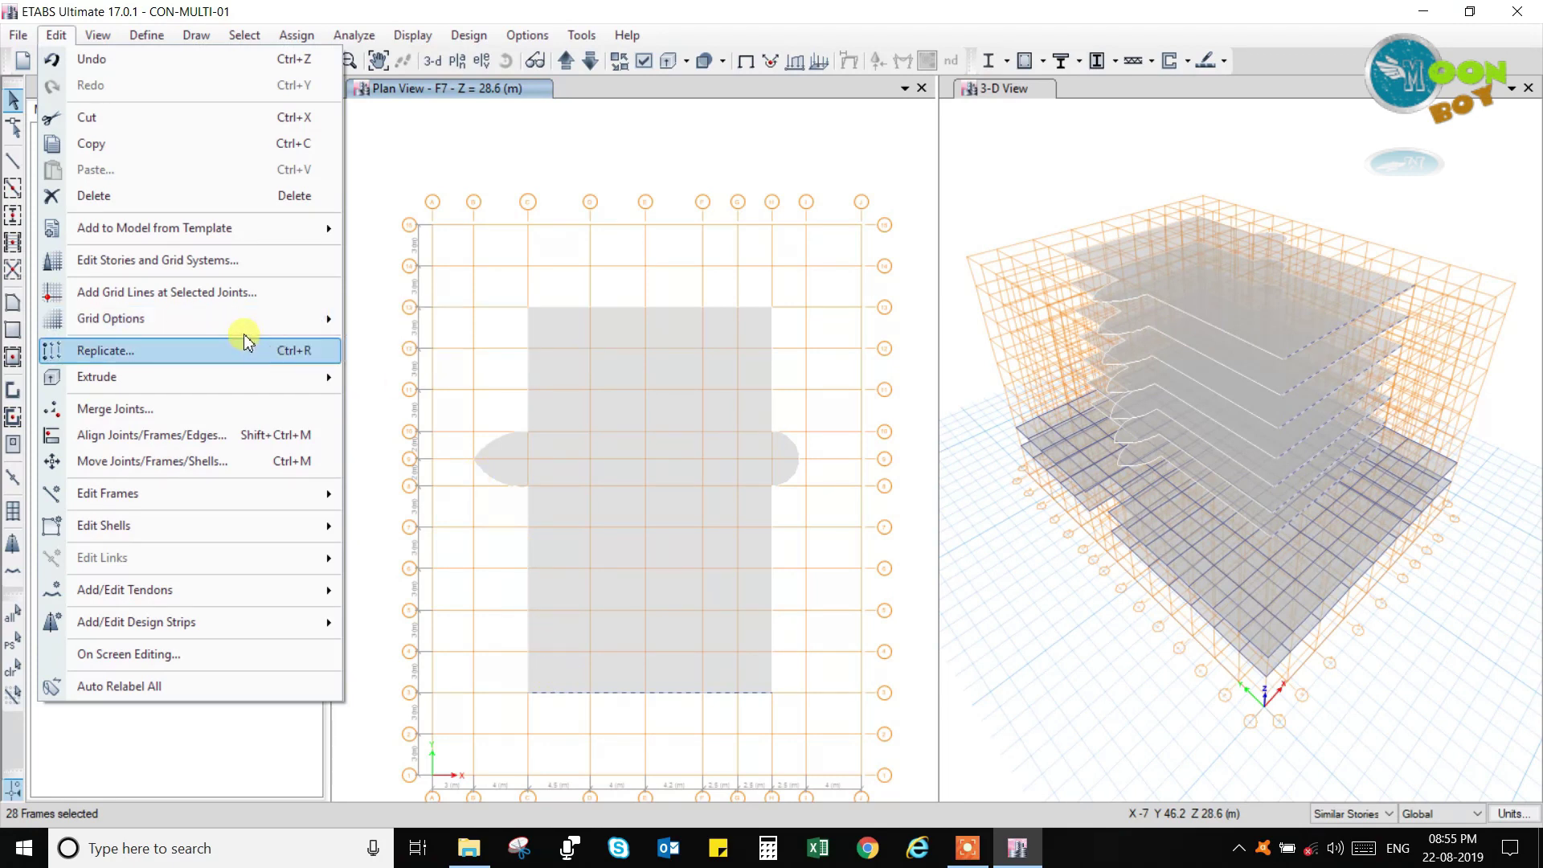
left_click(185, 362)
left_click_drag(754, 205, 1171, 228)
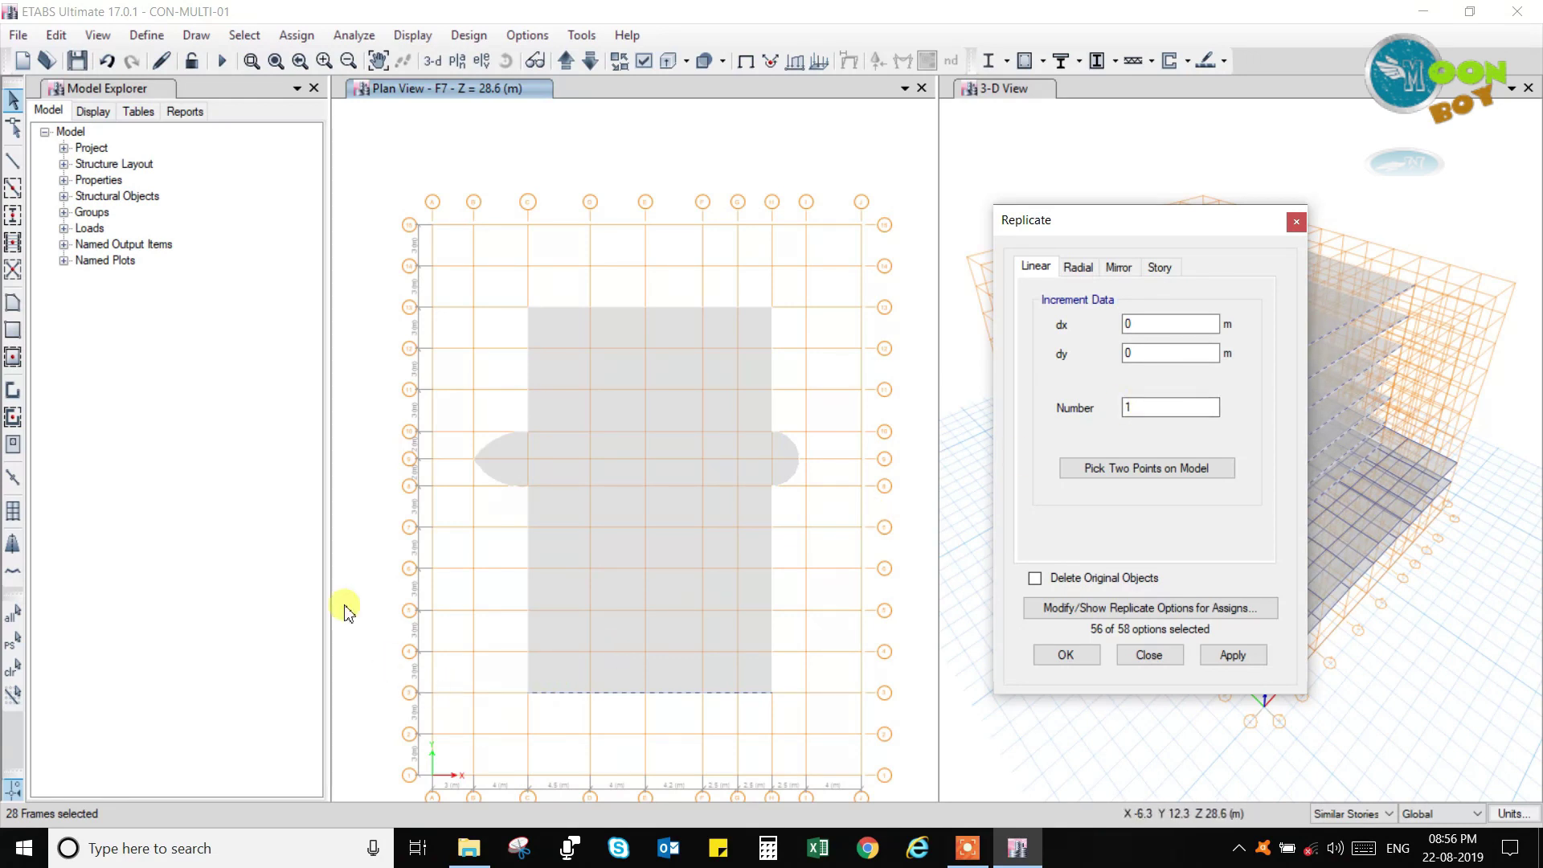
scroll(344, 606, "up", 5)
scroll(344, 607, "down", 6)
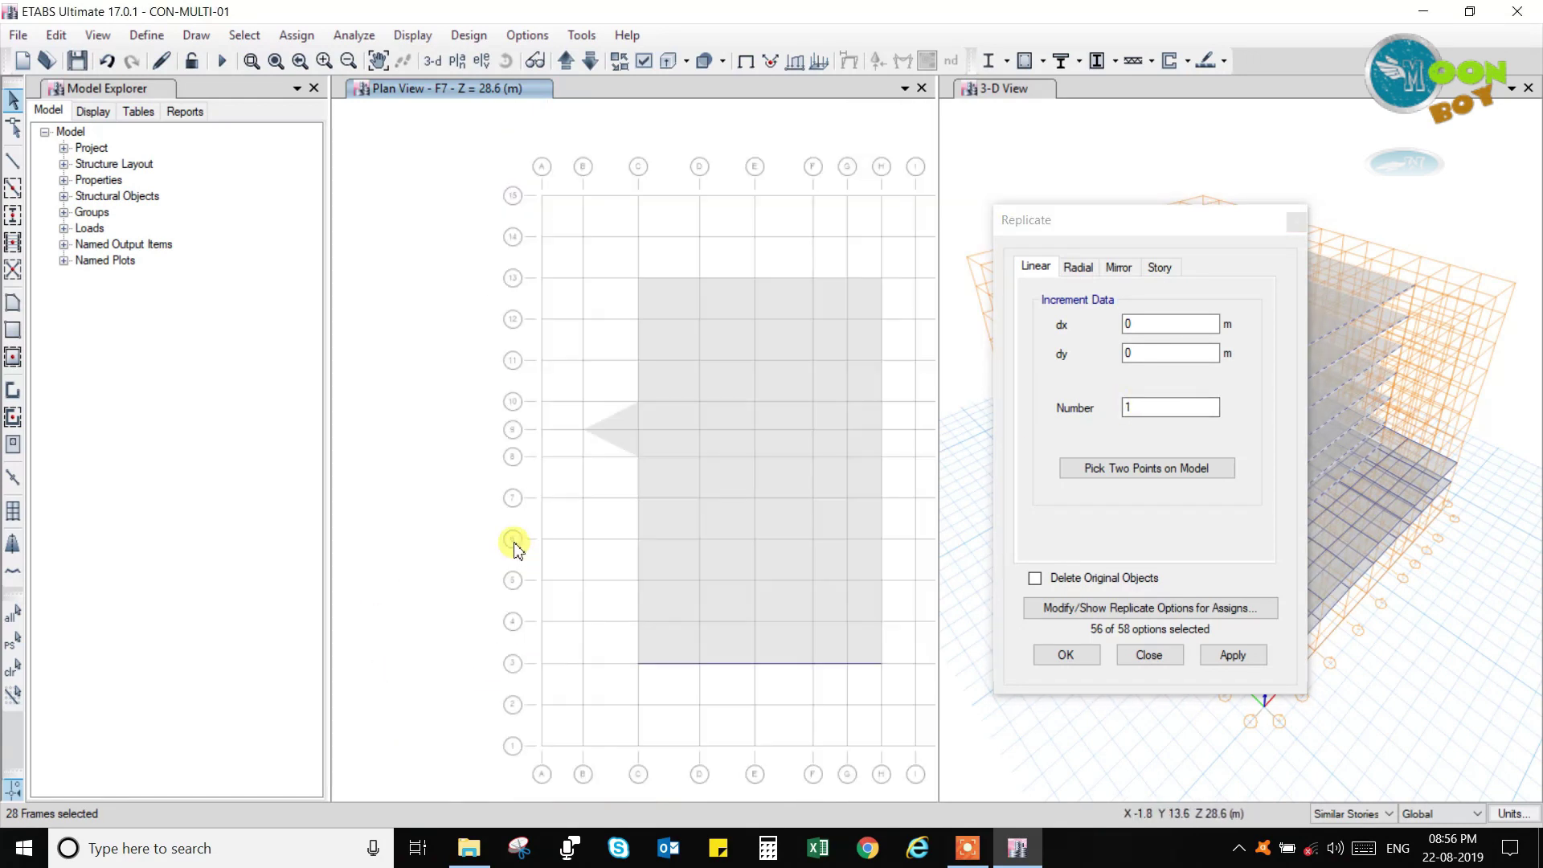
scroll(518, 645, "up", 5)
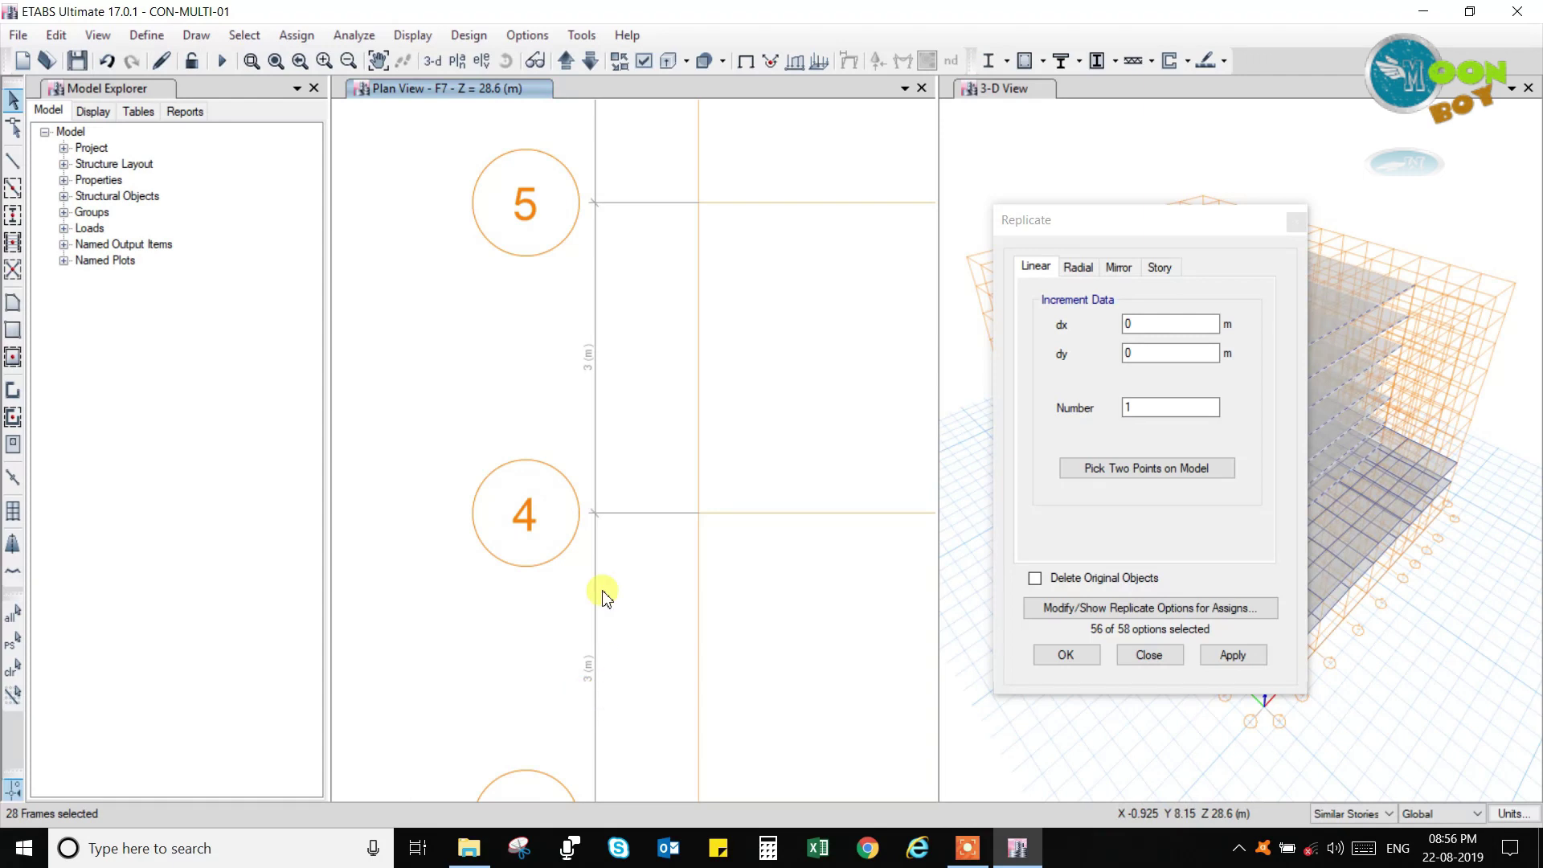
scroll(534, 471, "down", 2)
scroll(534, 450, "down", 4)
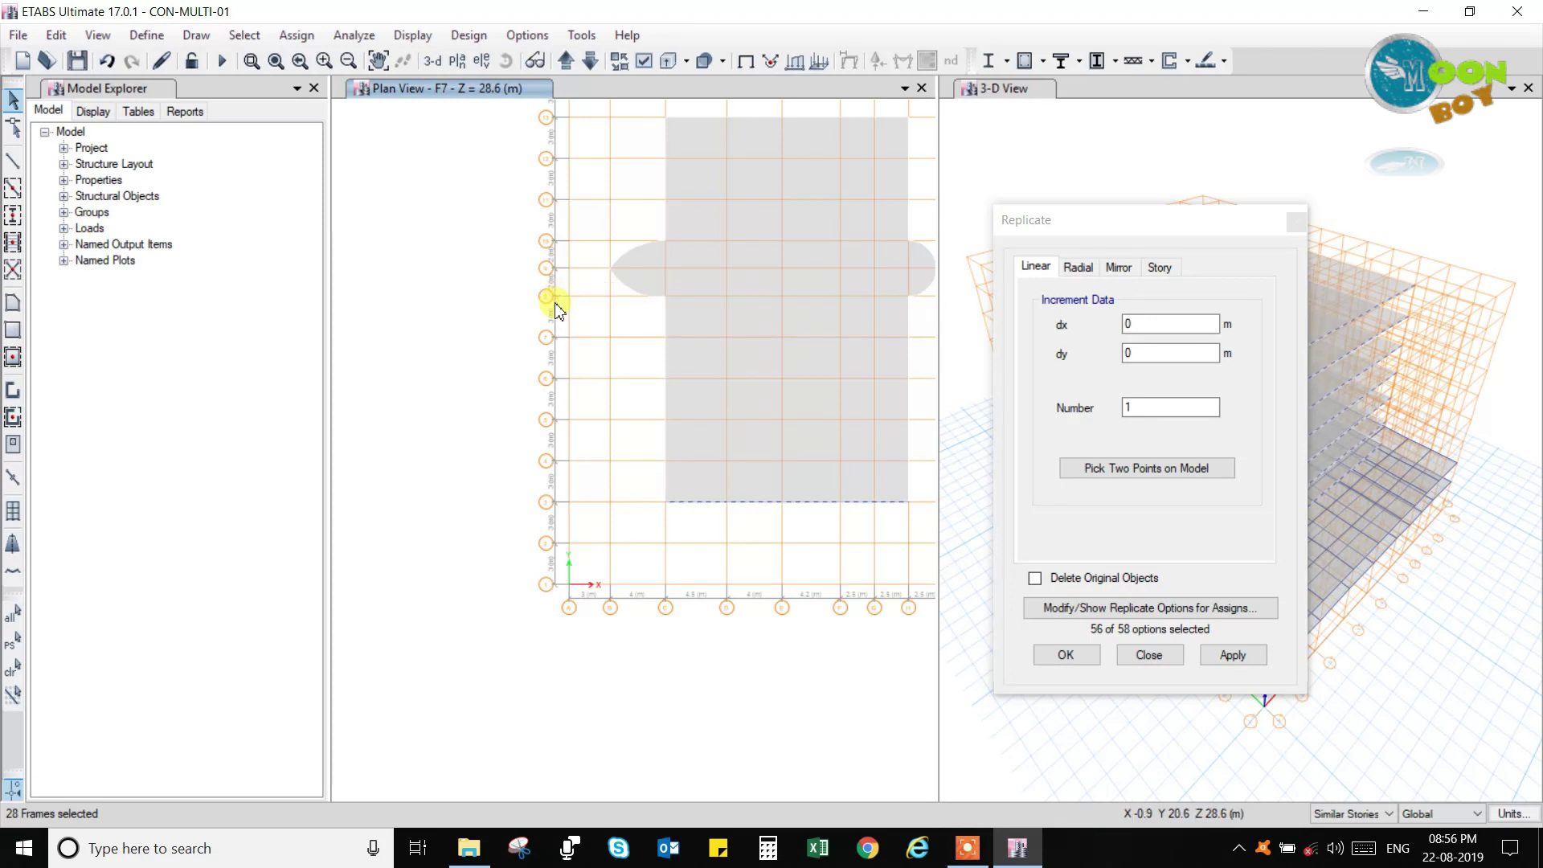
scroll(535, 454, "up", 3)
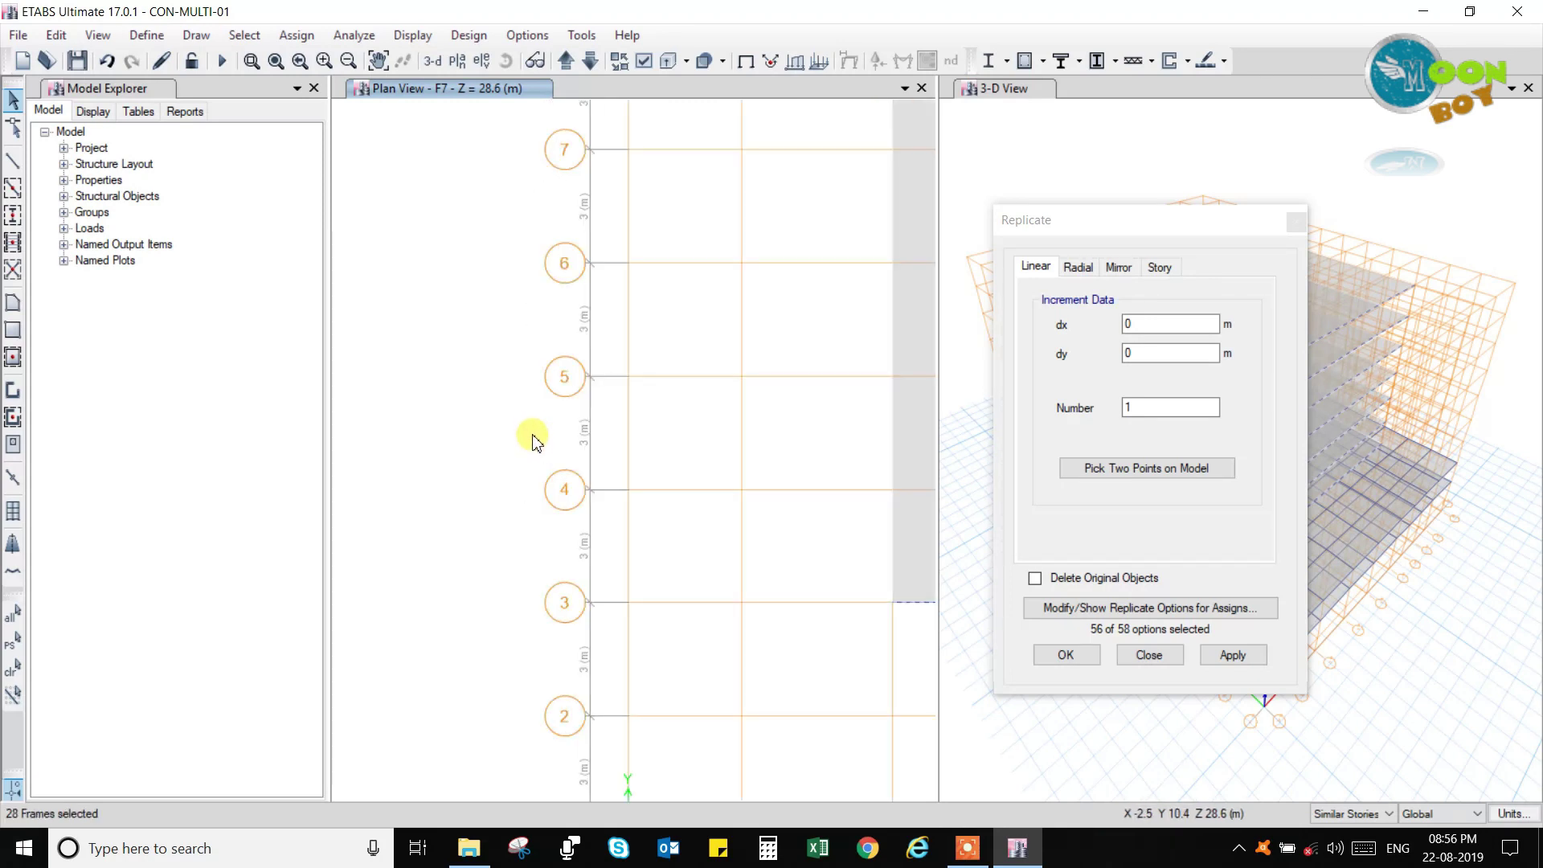
scroll(604, 425, "down", 2)
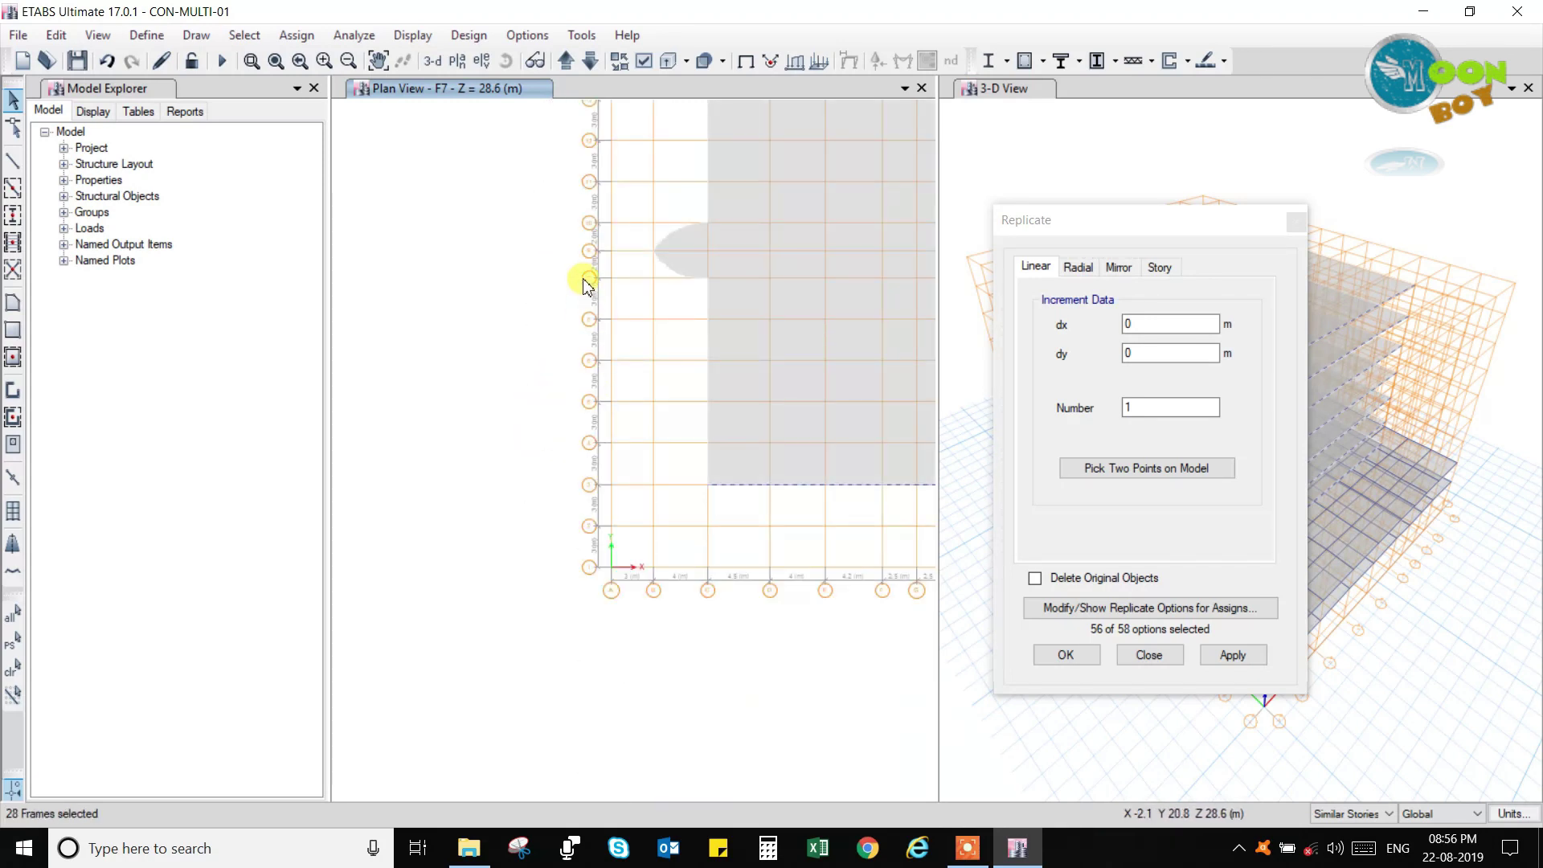
scroll(586, 282, "up", 2)
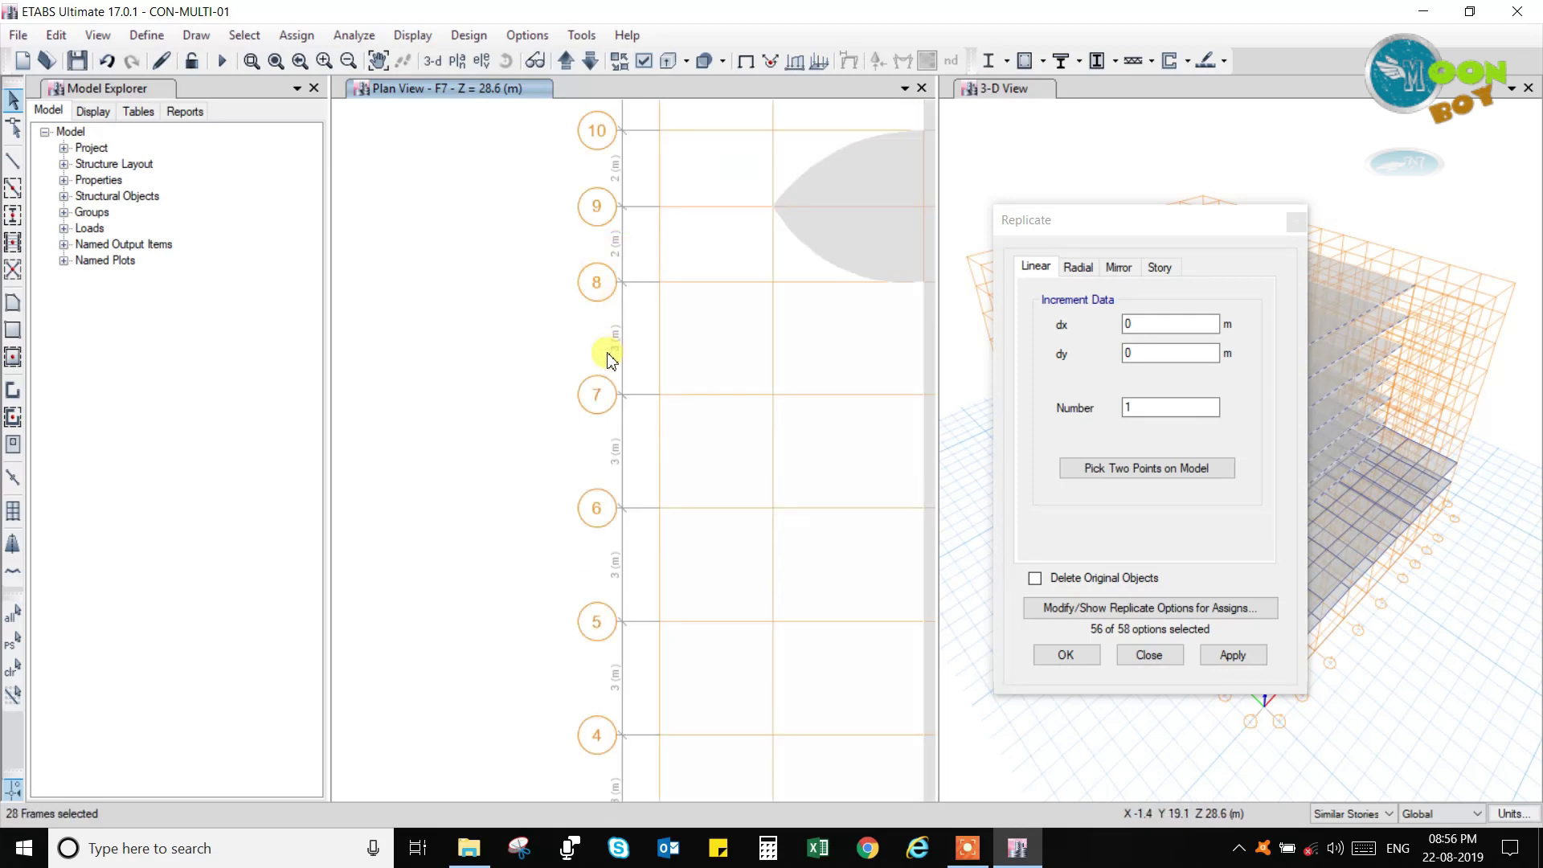
Replicate the selected grid line 3 beams linearly with dx 0, dy 3 m and number 5.
left_click(1152, 408)
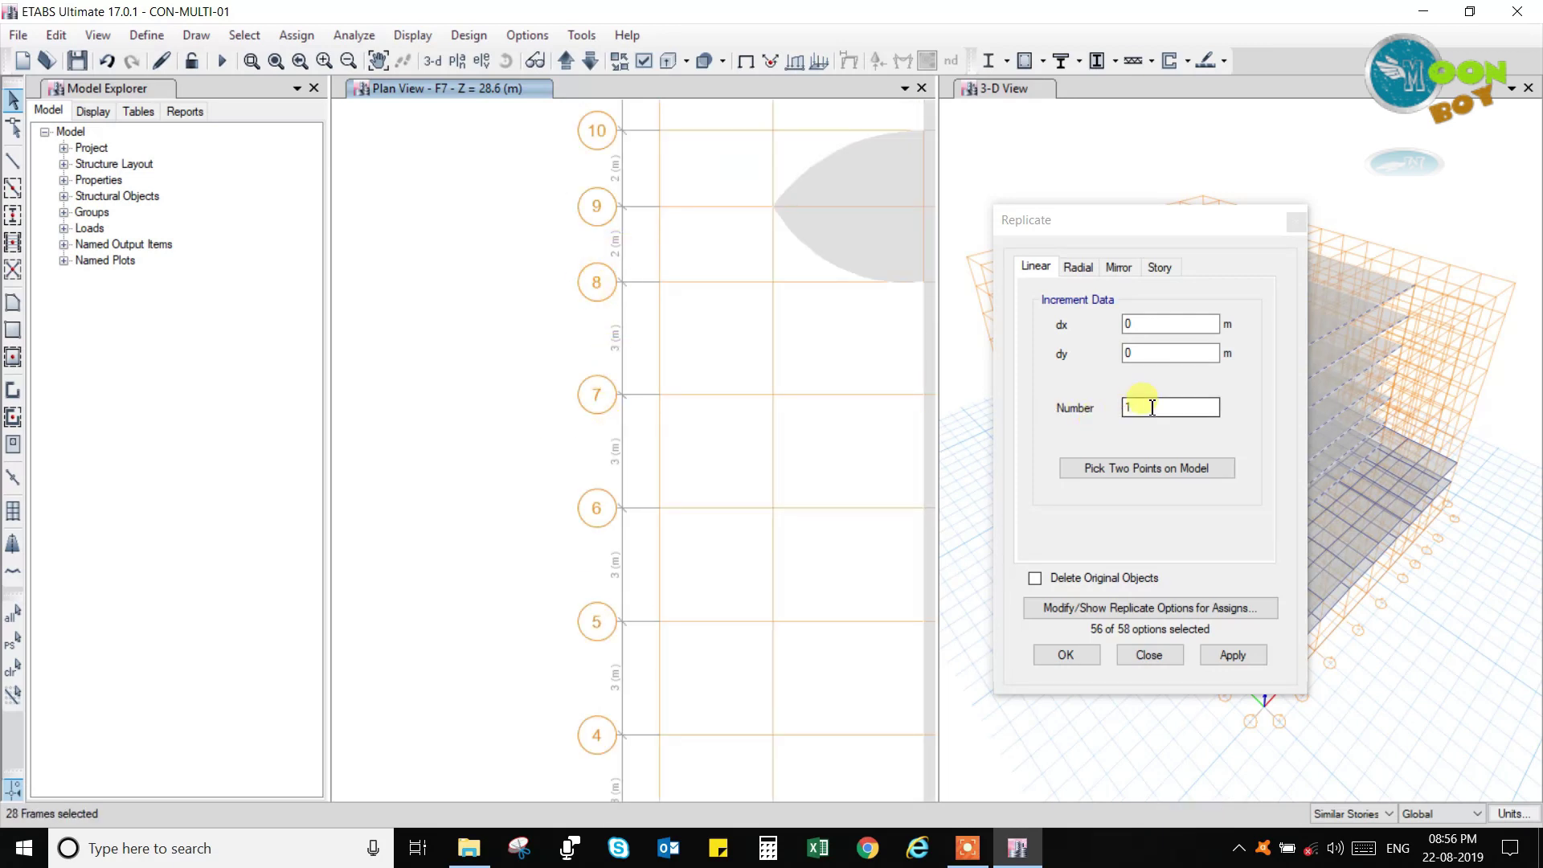
double_click(1151, 406)
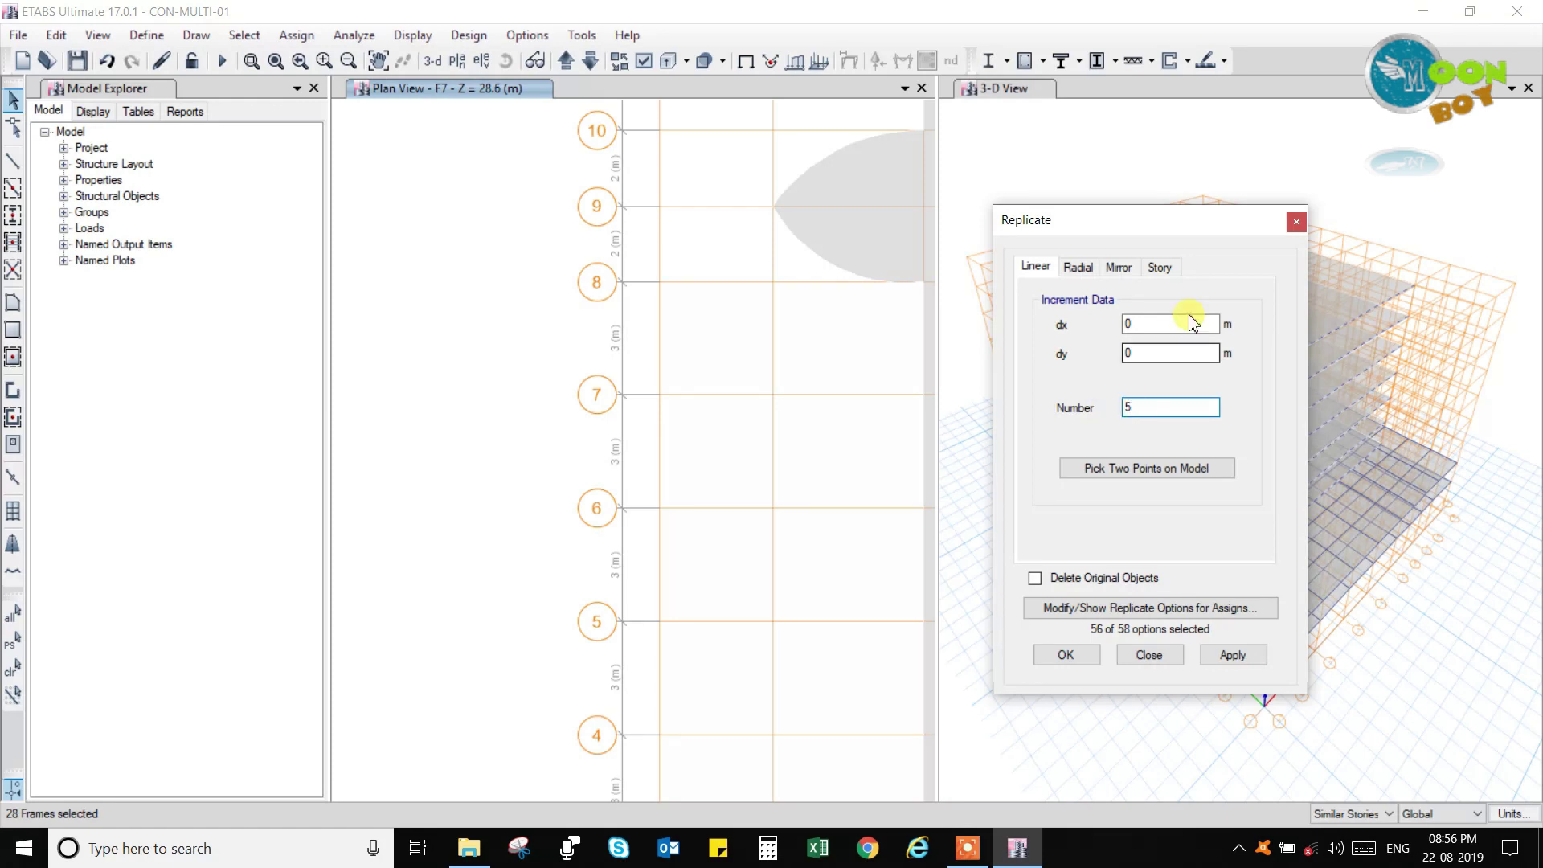
left_click_drag(1170, 228, 1040, 199)
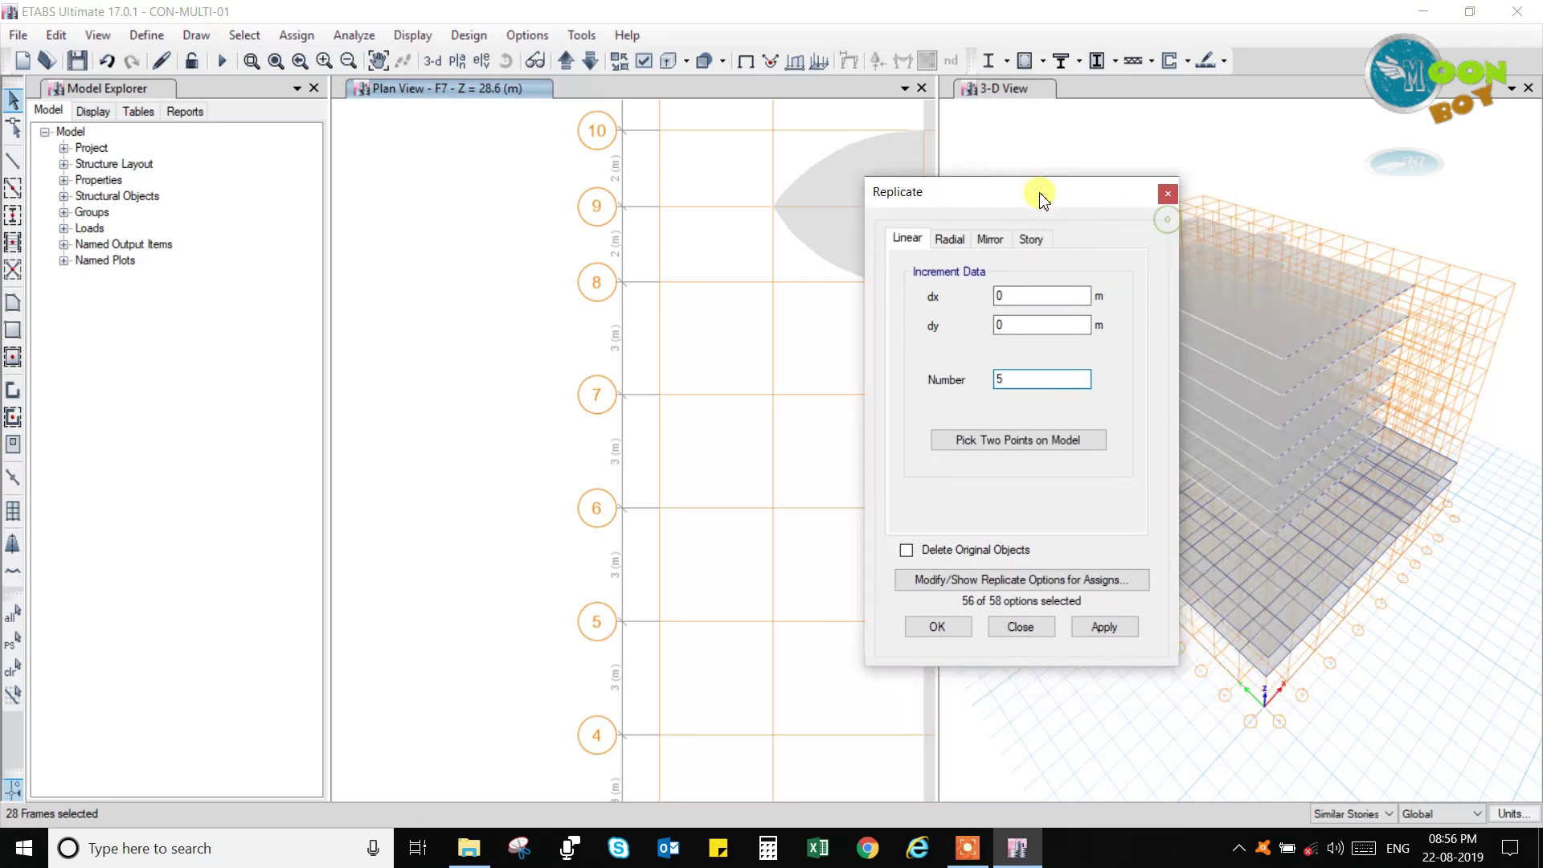
double_click(1020, 296)
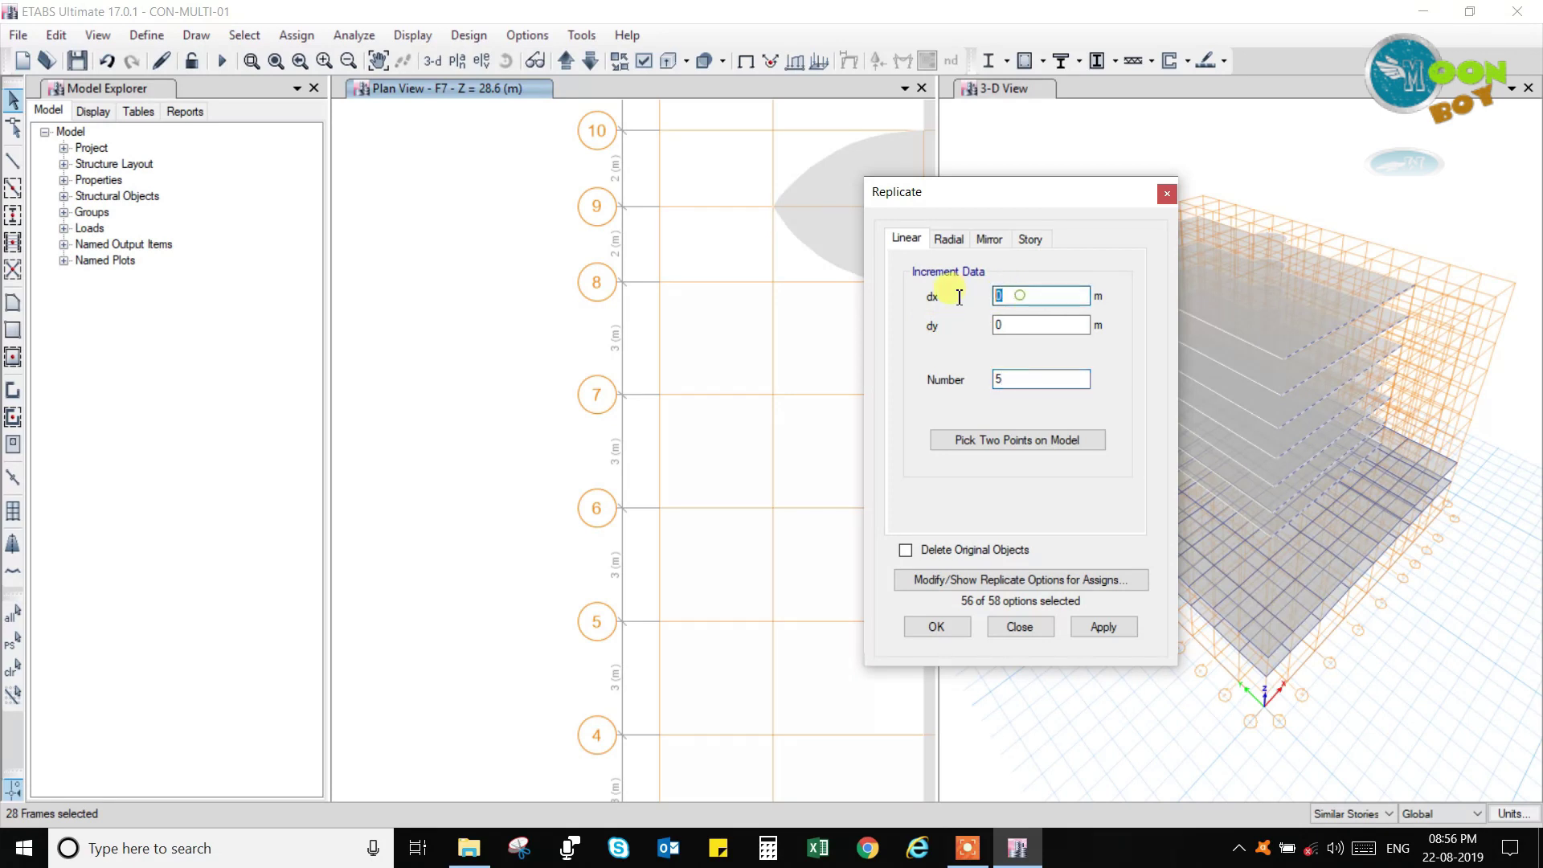
double_click(1015, 324)
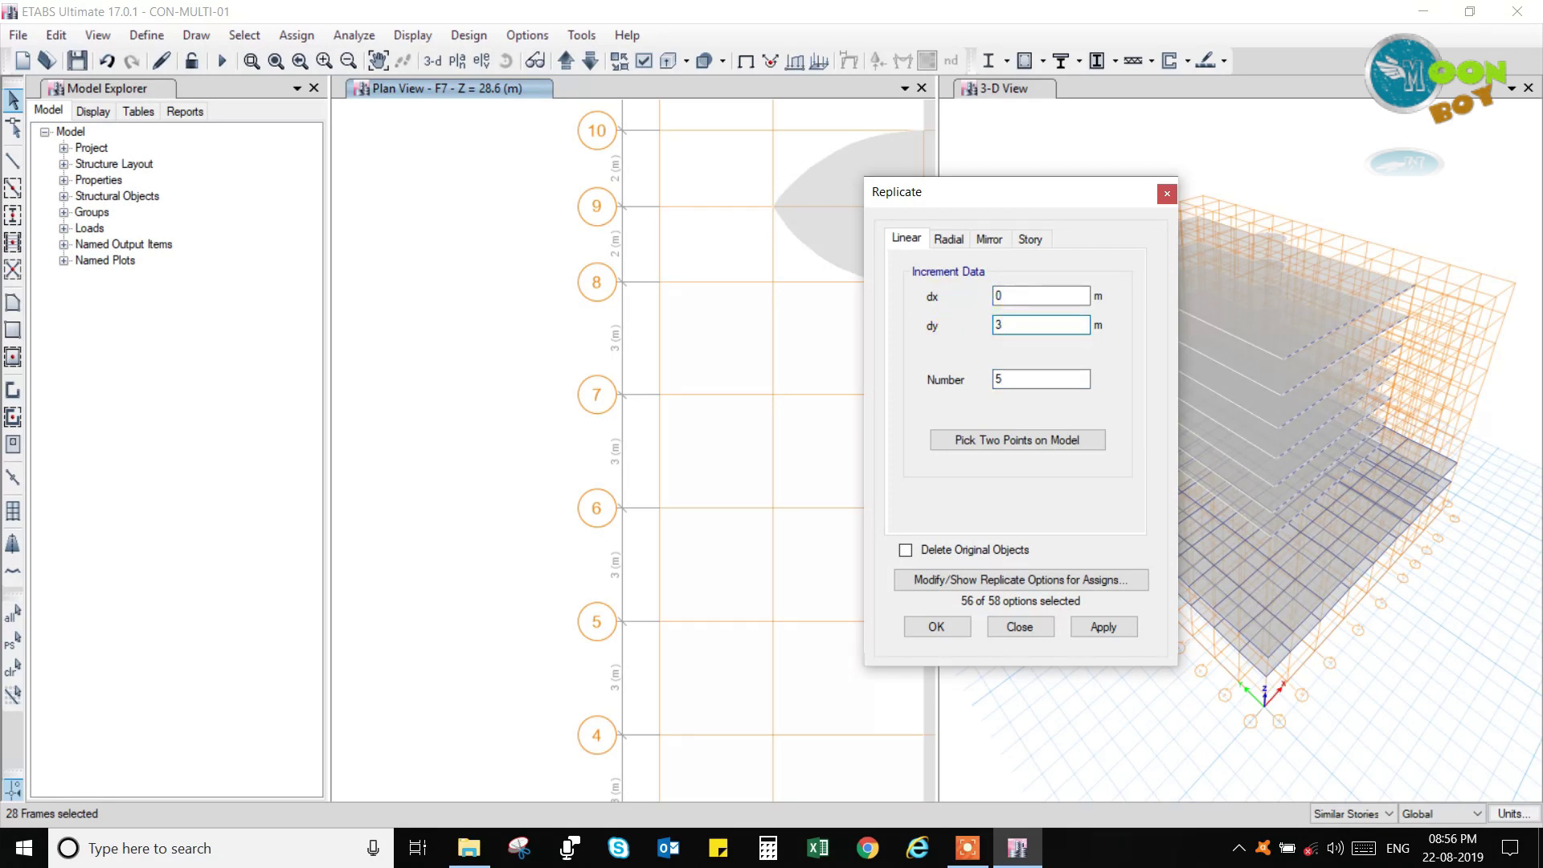
type("3")
left_click_drag(1043, 200, 1100, 213)
left_click(1160, 641)
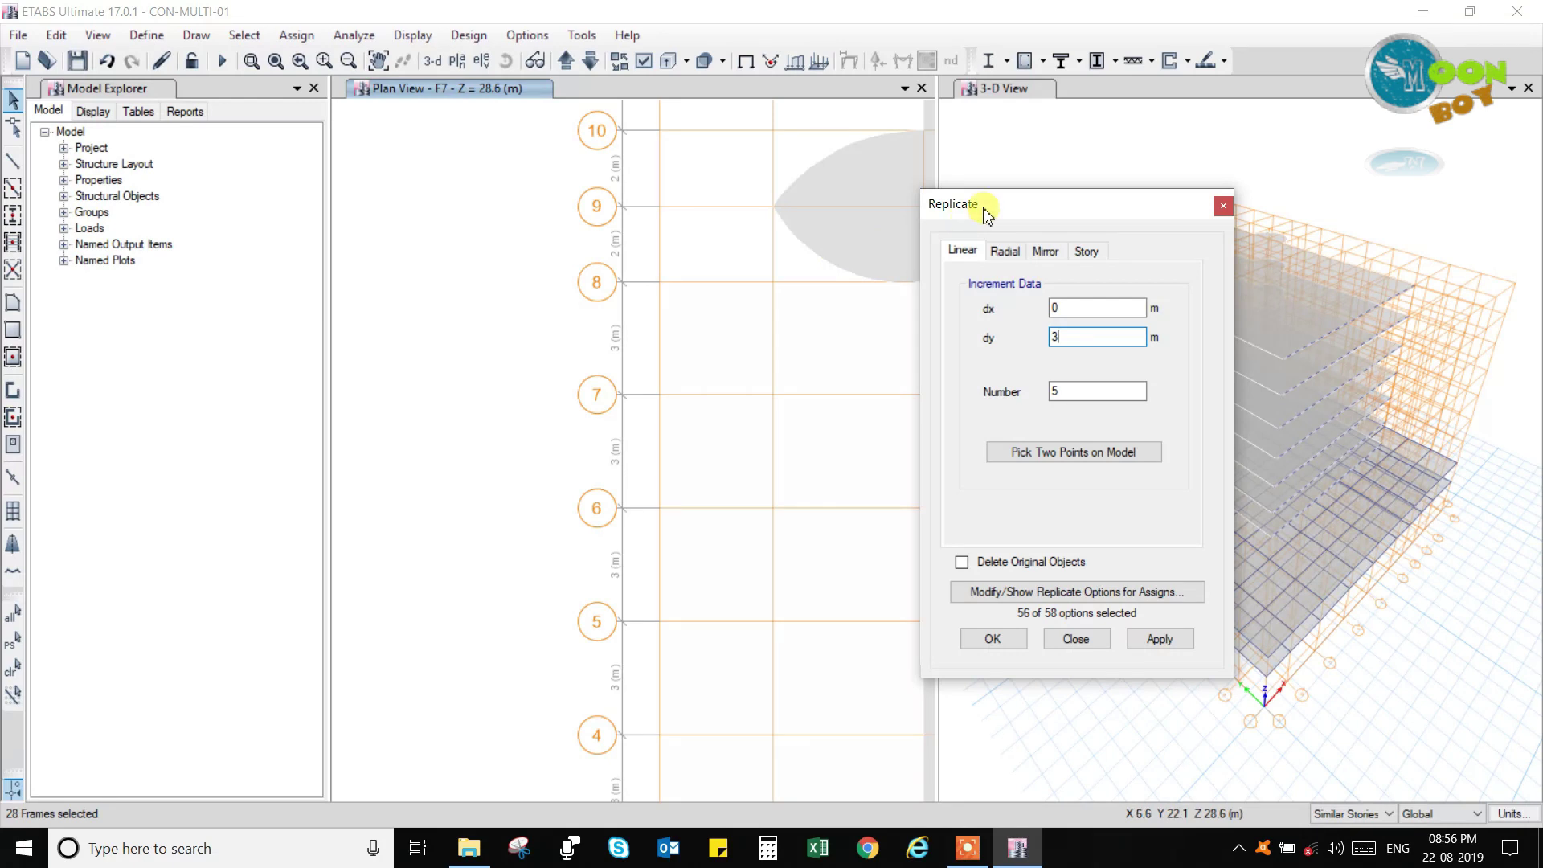
left_click_drag(979, 205, 971, 226)
scroll(391, 366, "down", 3)
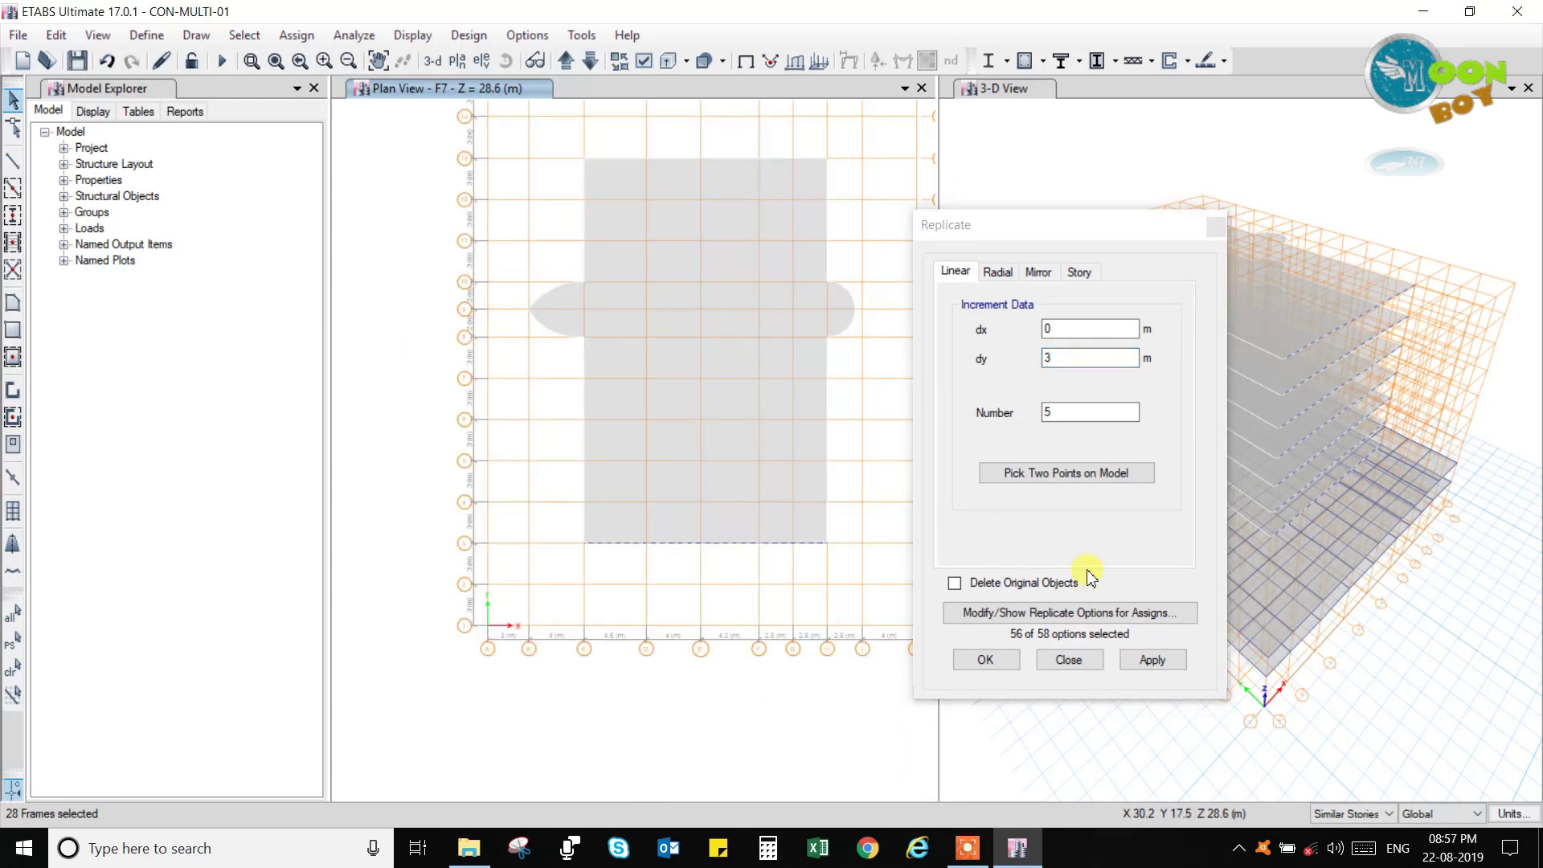
left_click(1151, 660)
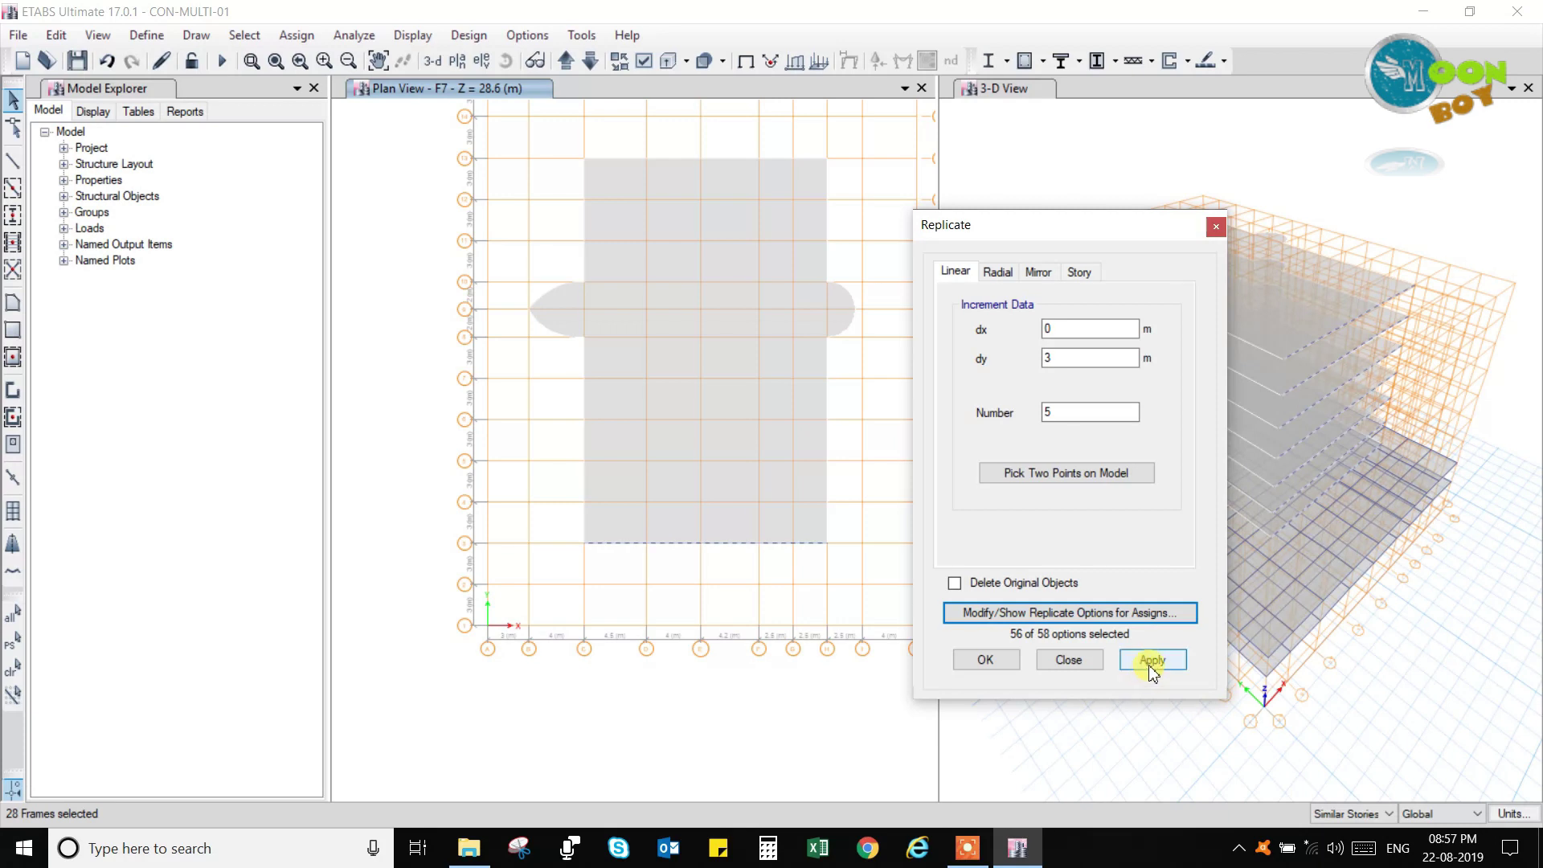
left_click(1153, 661)
left_click(987, 661)
Window-select the beams along grid line 8 from C to H and deselect the Joints object type.
left_click_drag(576, 324, 770, 352)
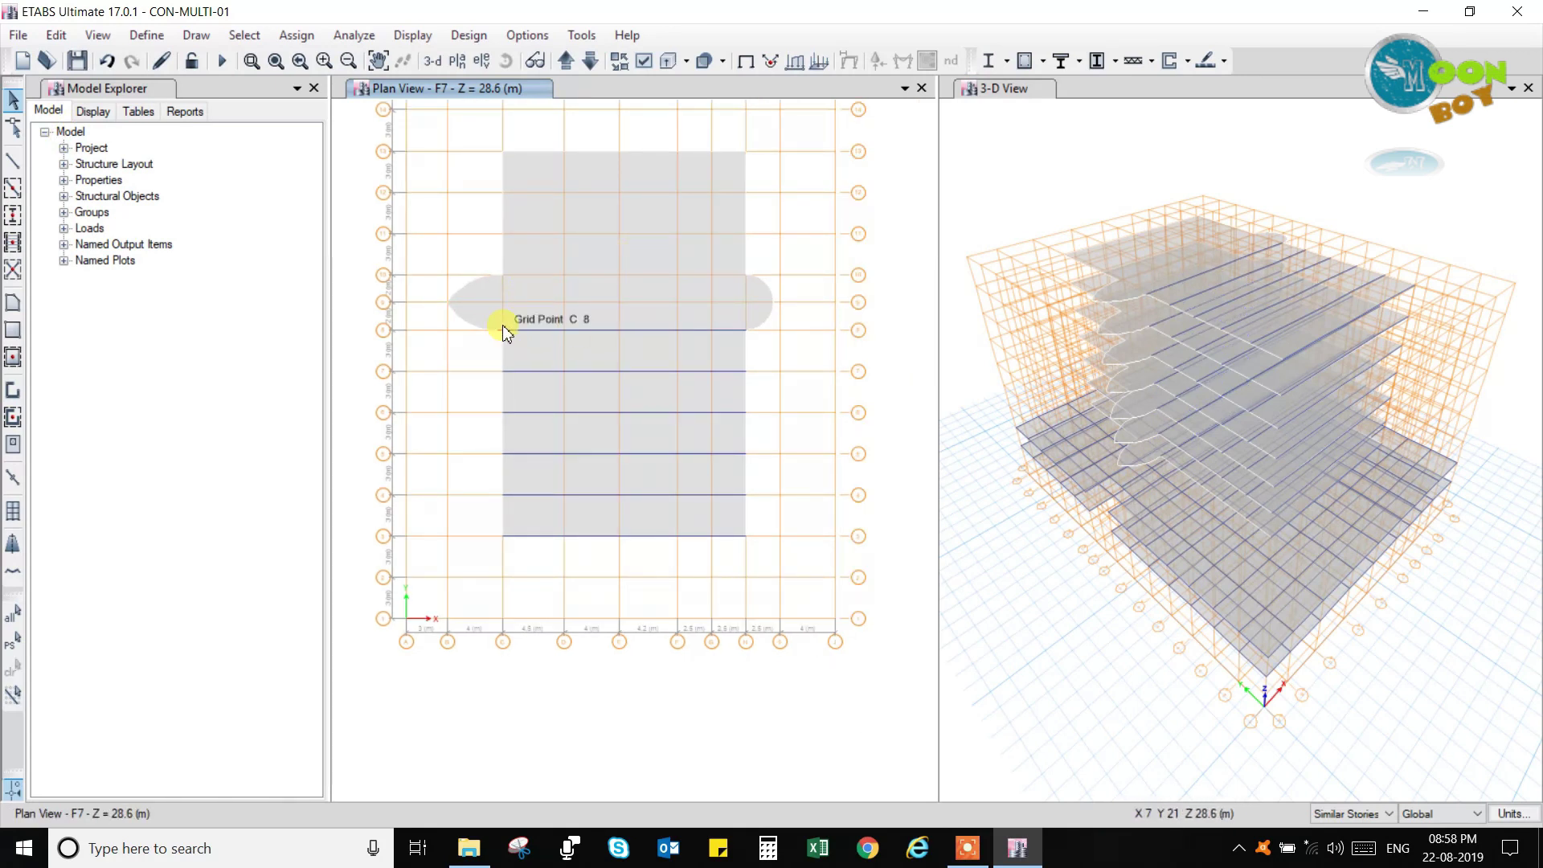
left_click_drag(493, 322, 784, 353)
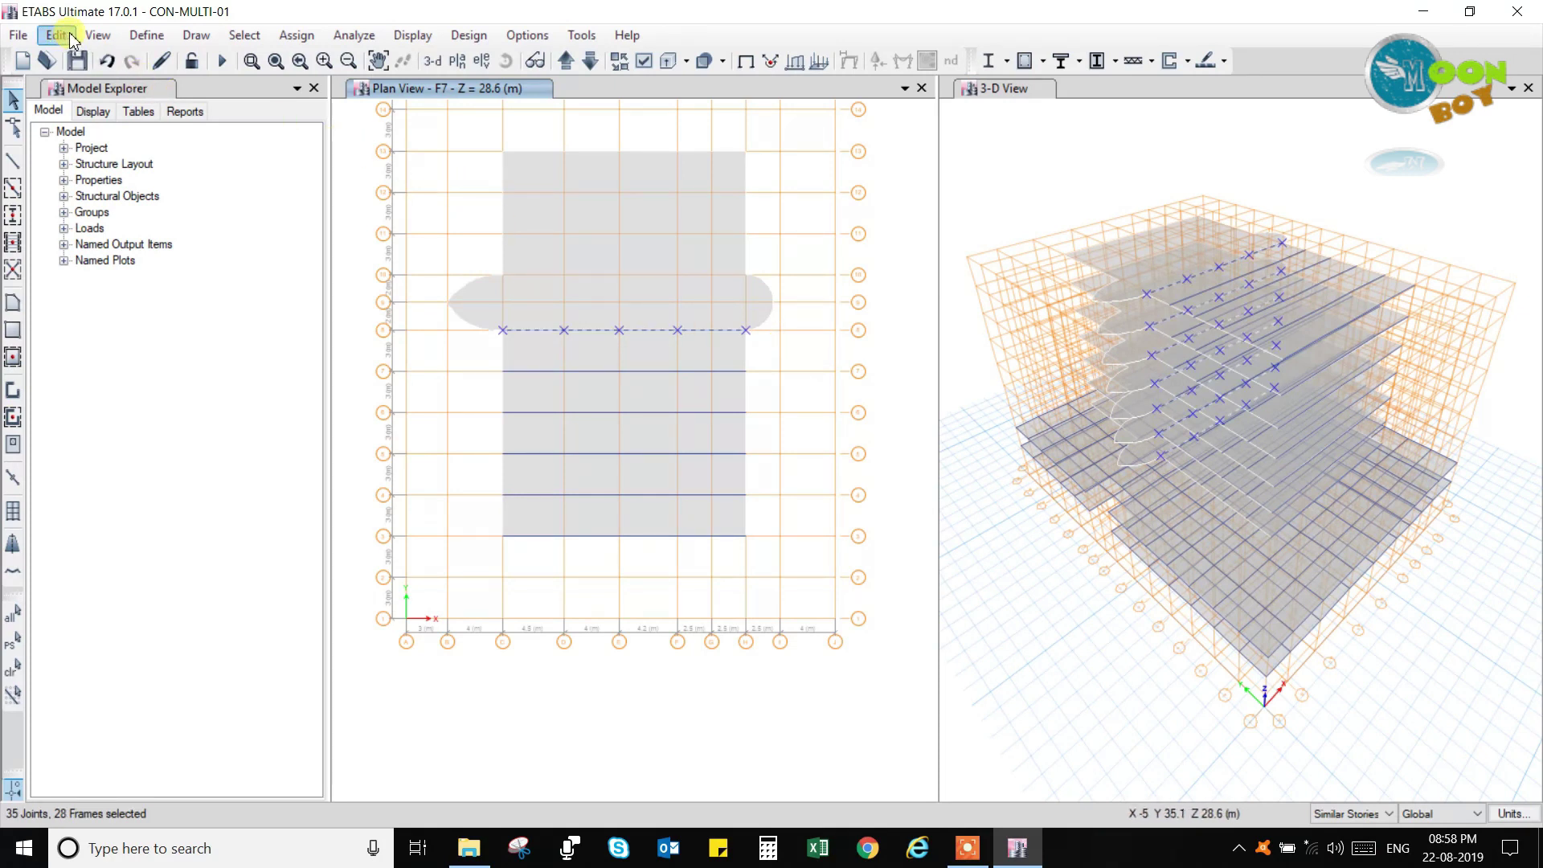
left_click(245, 34)
mouse_move(310, 94)
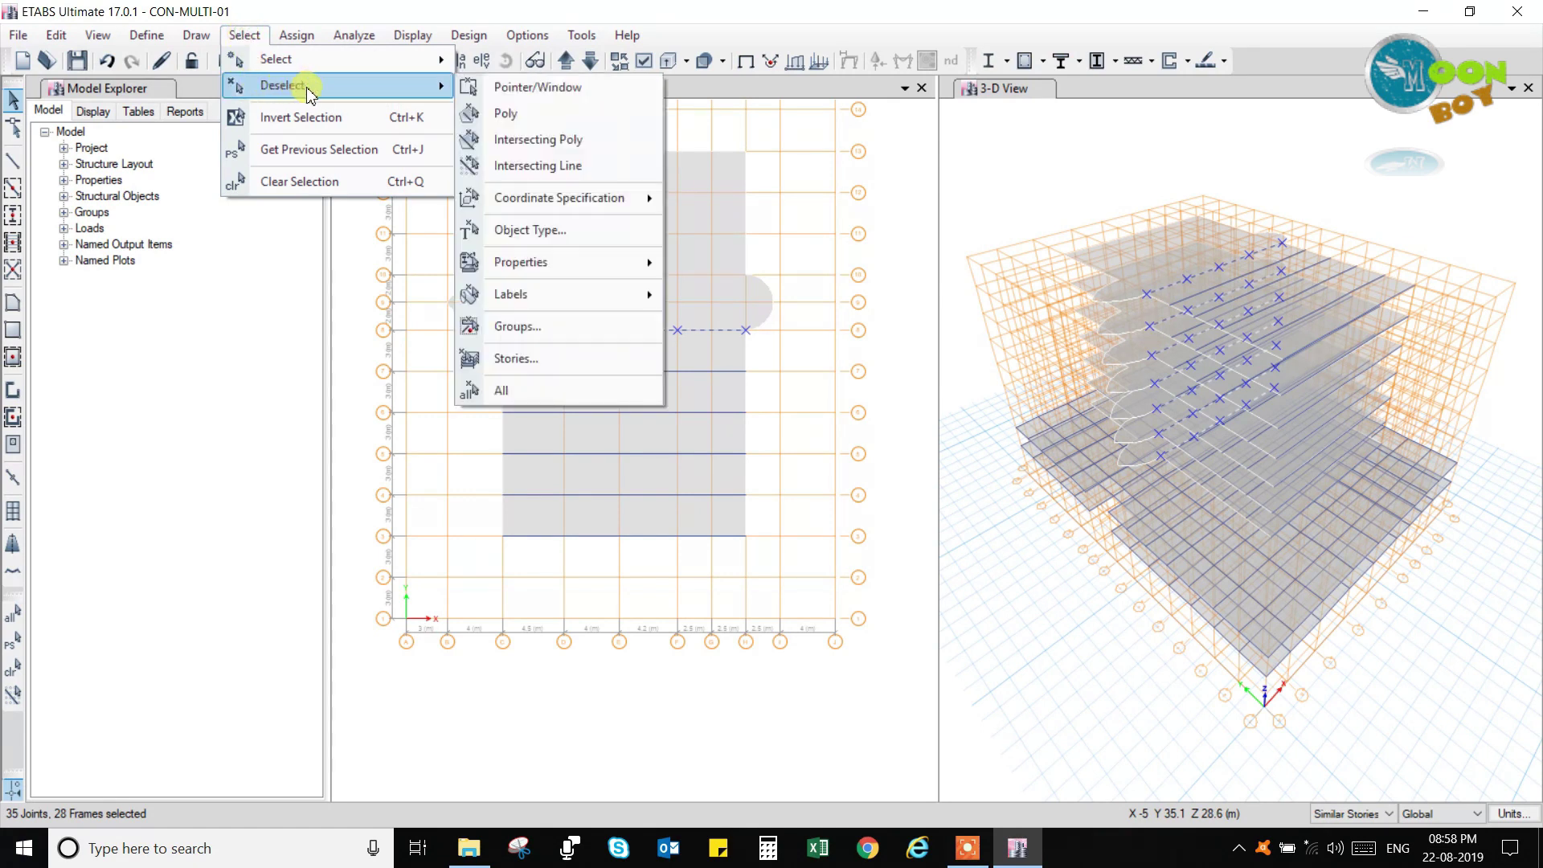
left_click(525, 229)
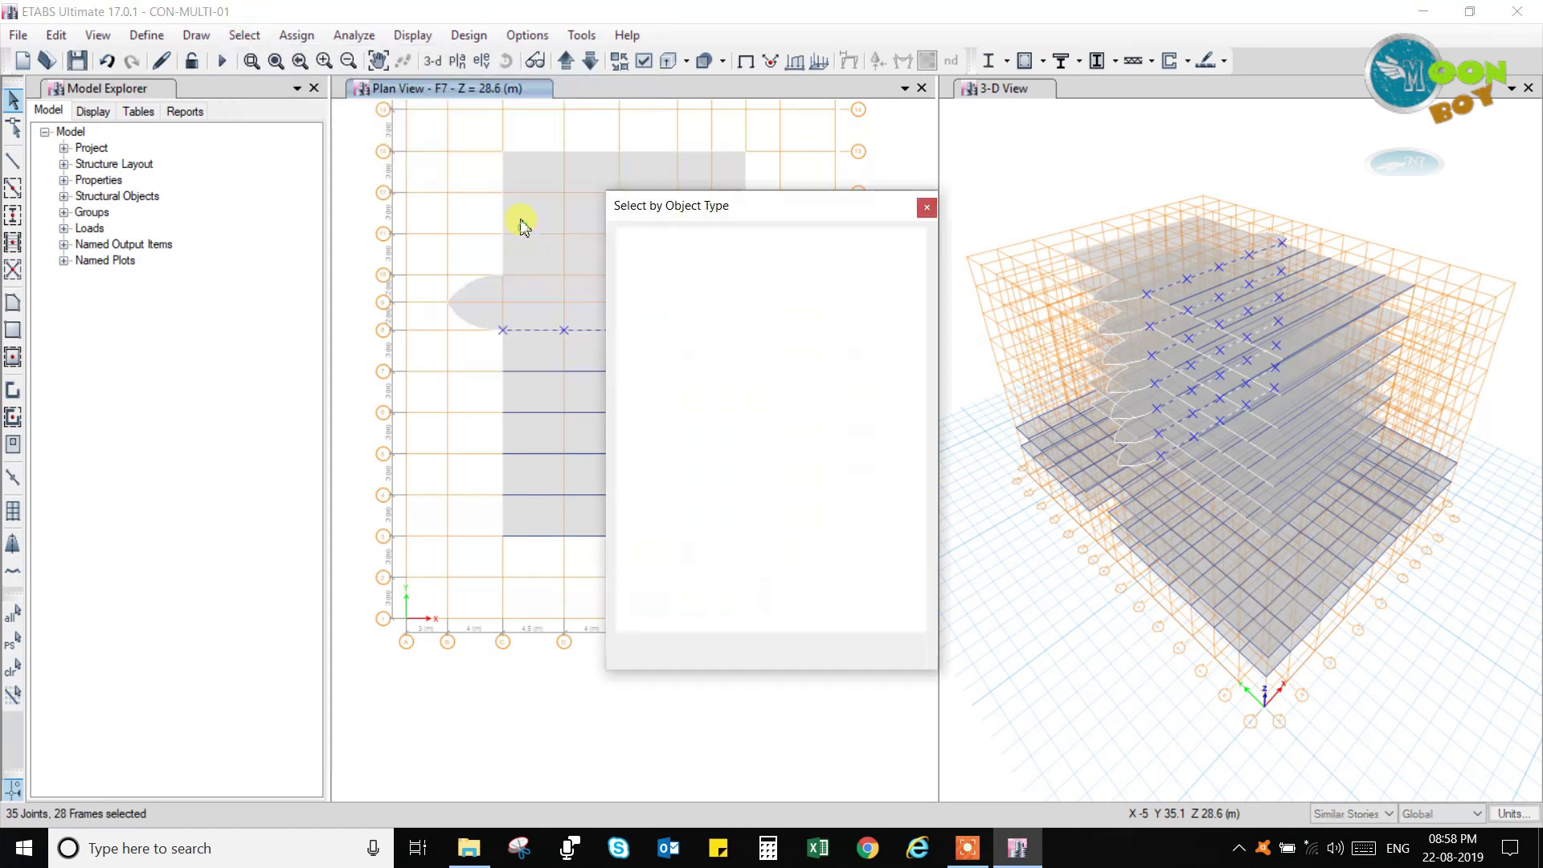
left_click(662, 272)
left_click(802, 607)
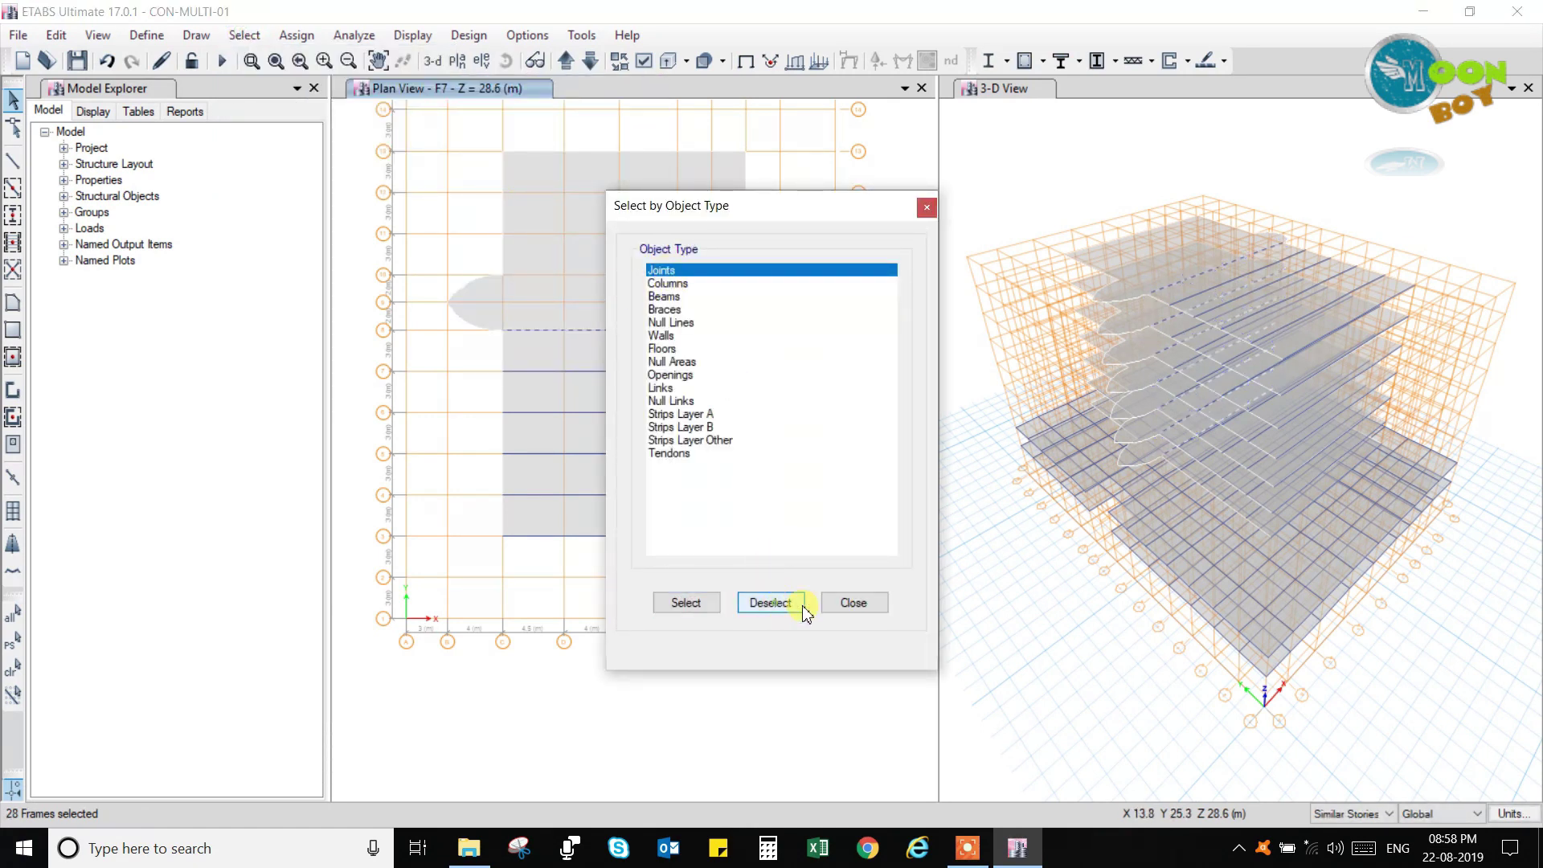
left_click(852, 603)
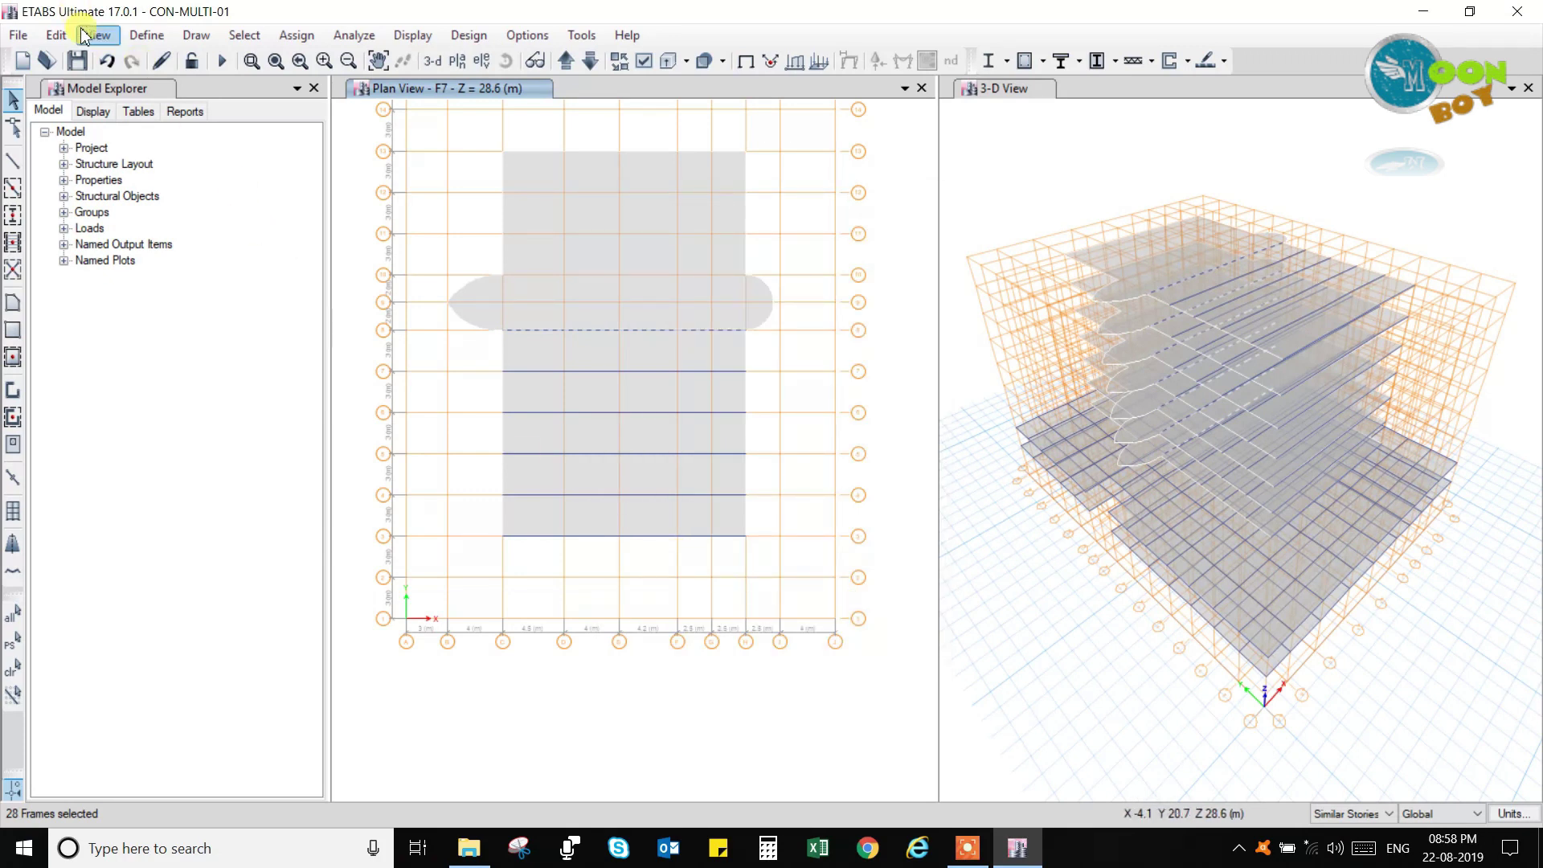
Copy the selected grid line 8 beams to the clipboard and clear the selection.
left_click(56, 34)
left_click(84, 138)
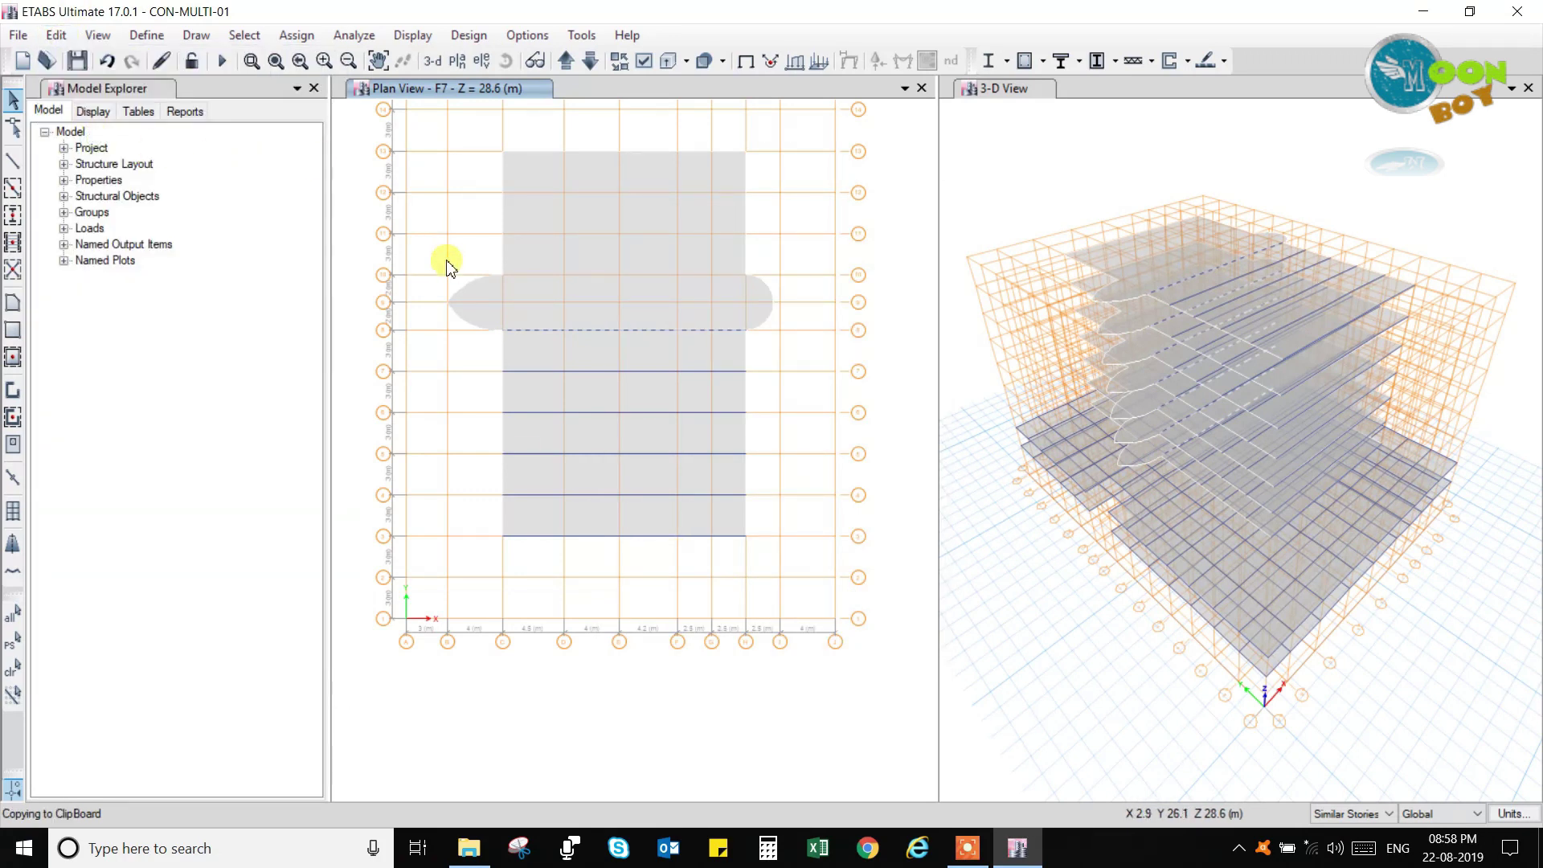
left_click(56, 35)
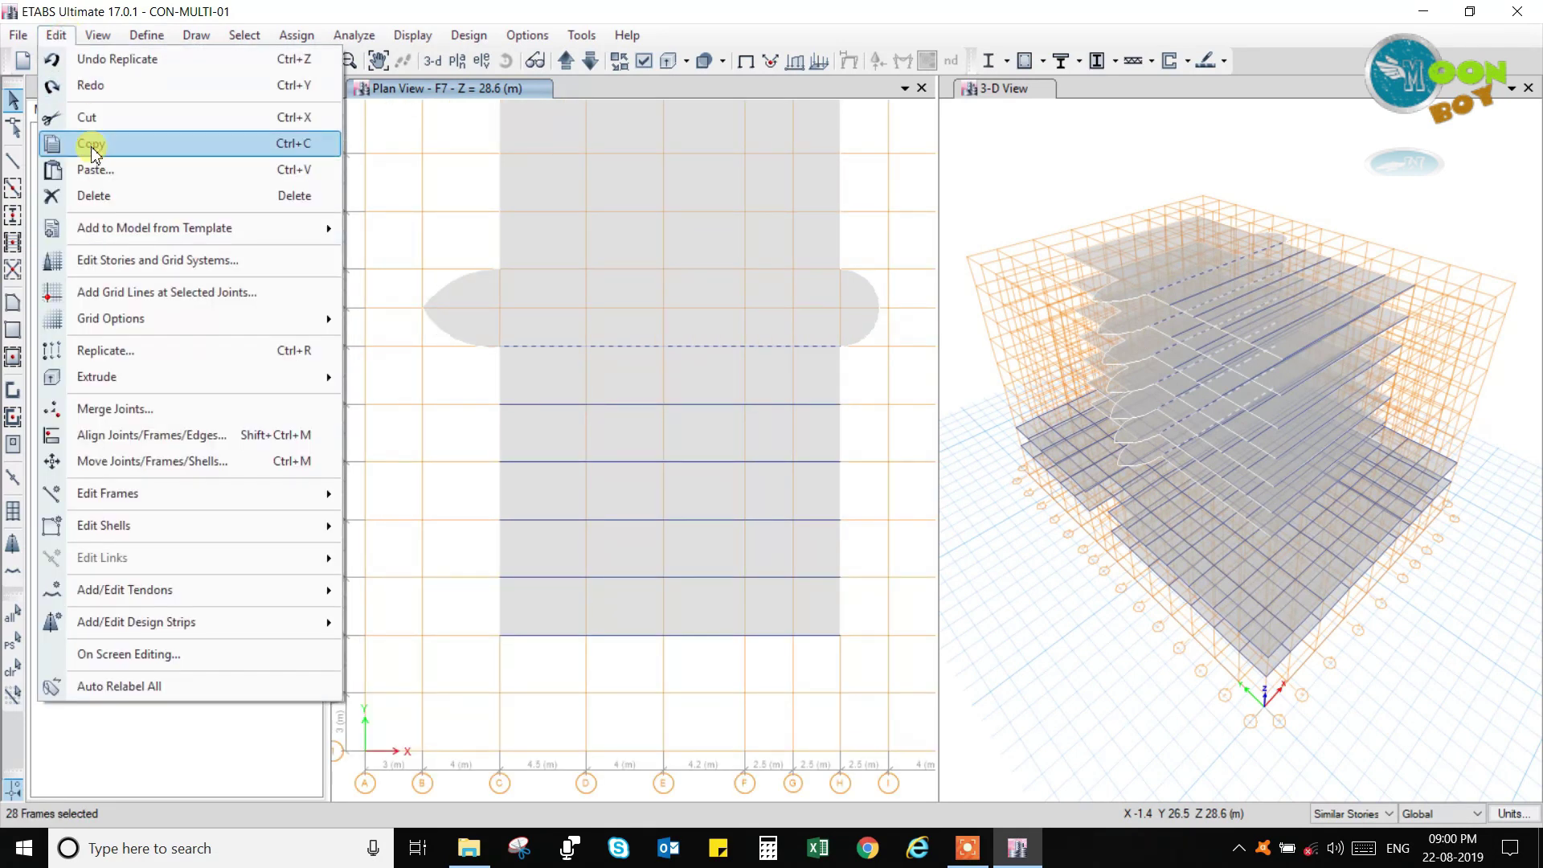
left_click(91, 143)
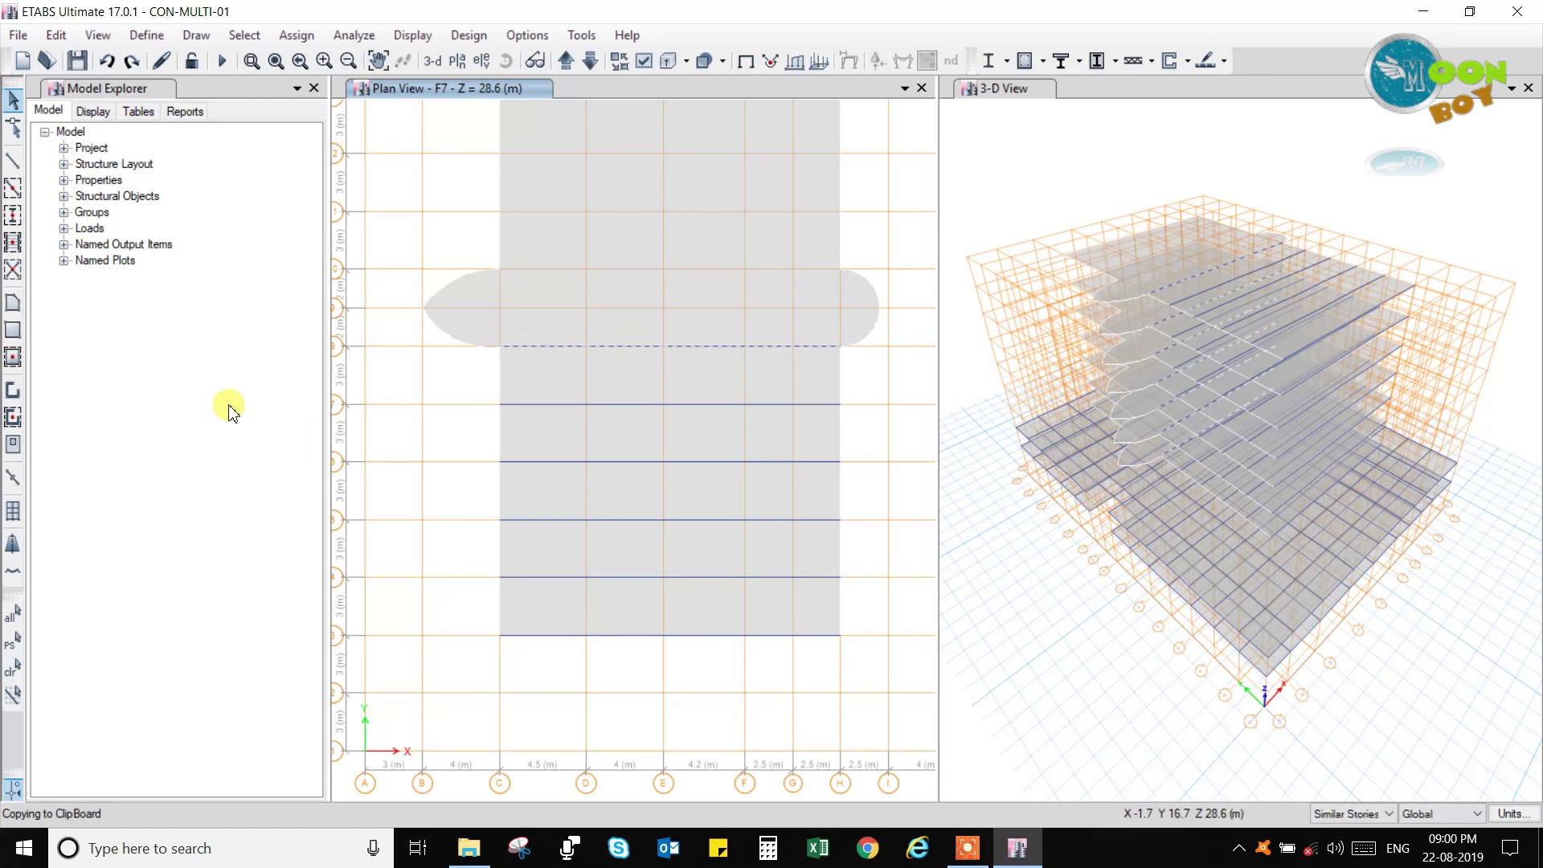
left_click(15, 676)
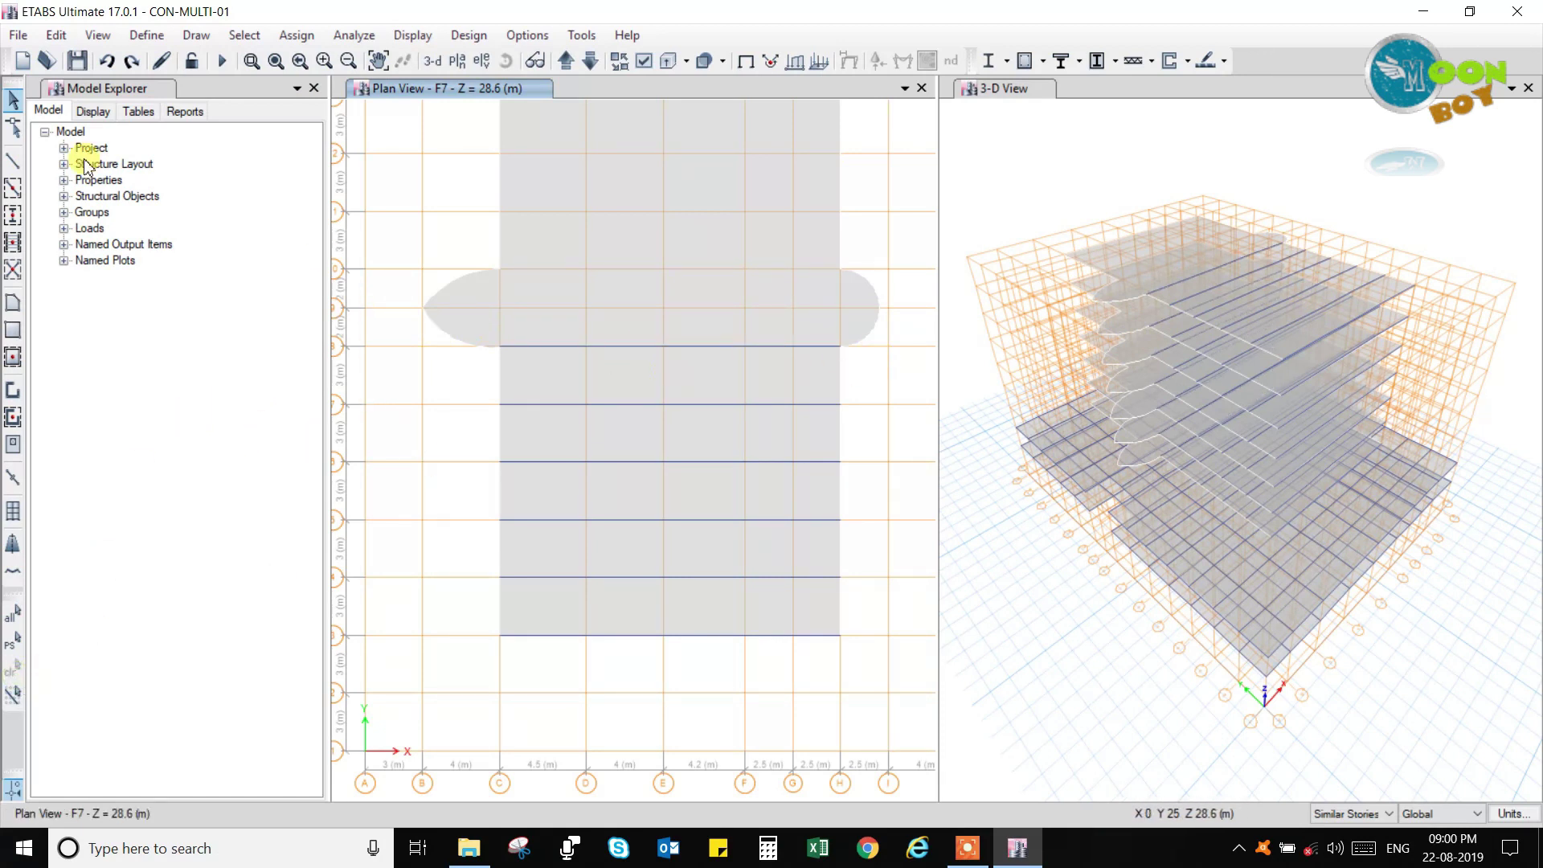
Paste the copied beams onto grid line 10 with a Delta Y of 4 m.
left_click(57, 36)
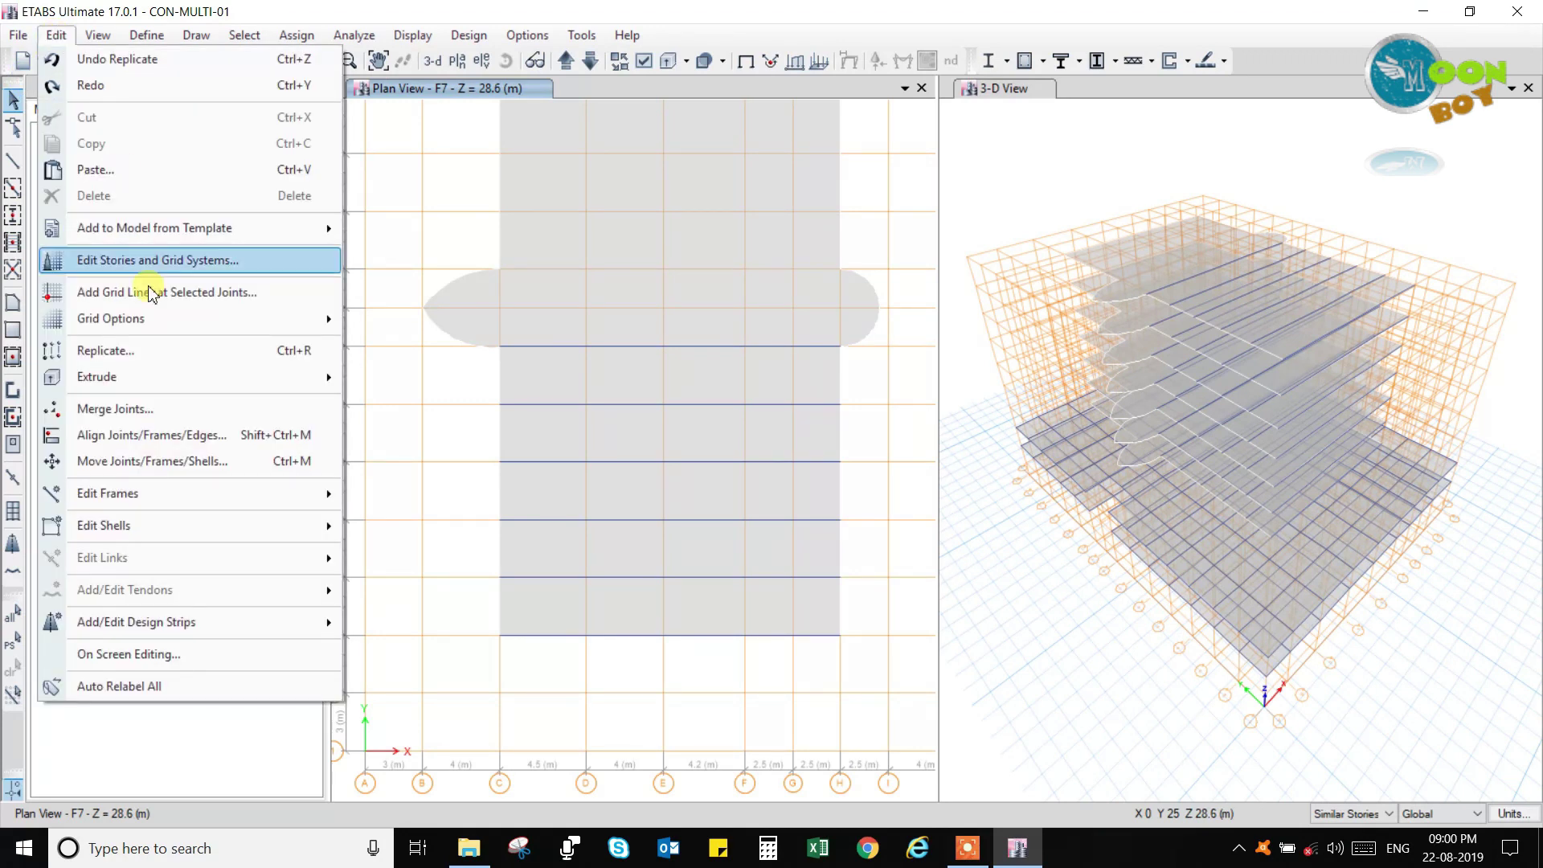
left_click(95, 169)
double_click(784, 418)
type("4")
double_click(788, 419)
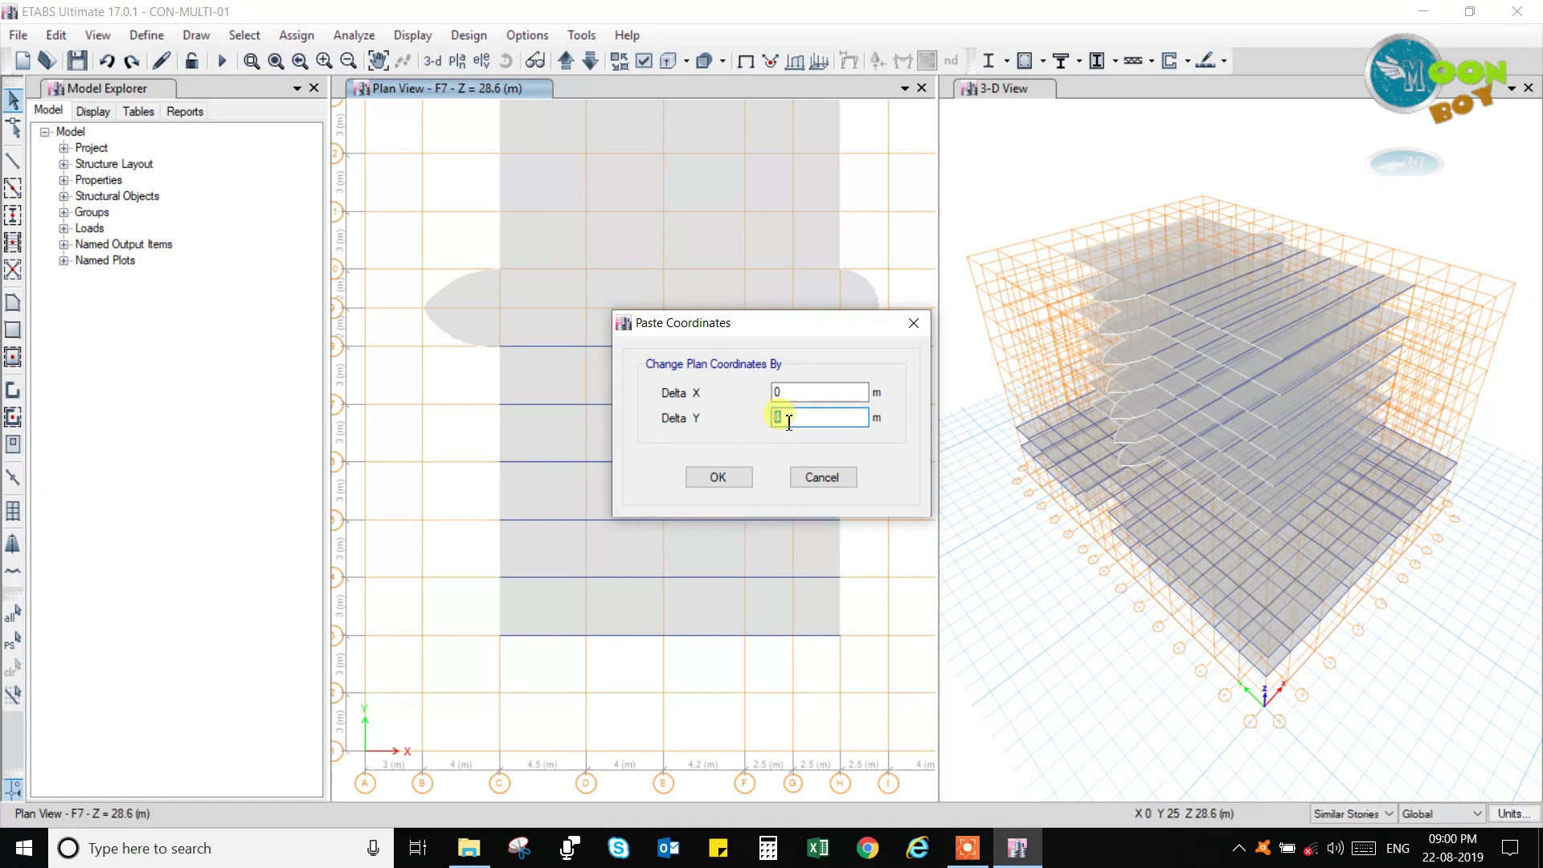
left_click(726, 479)
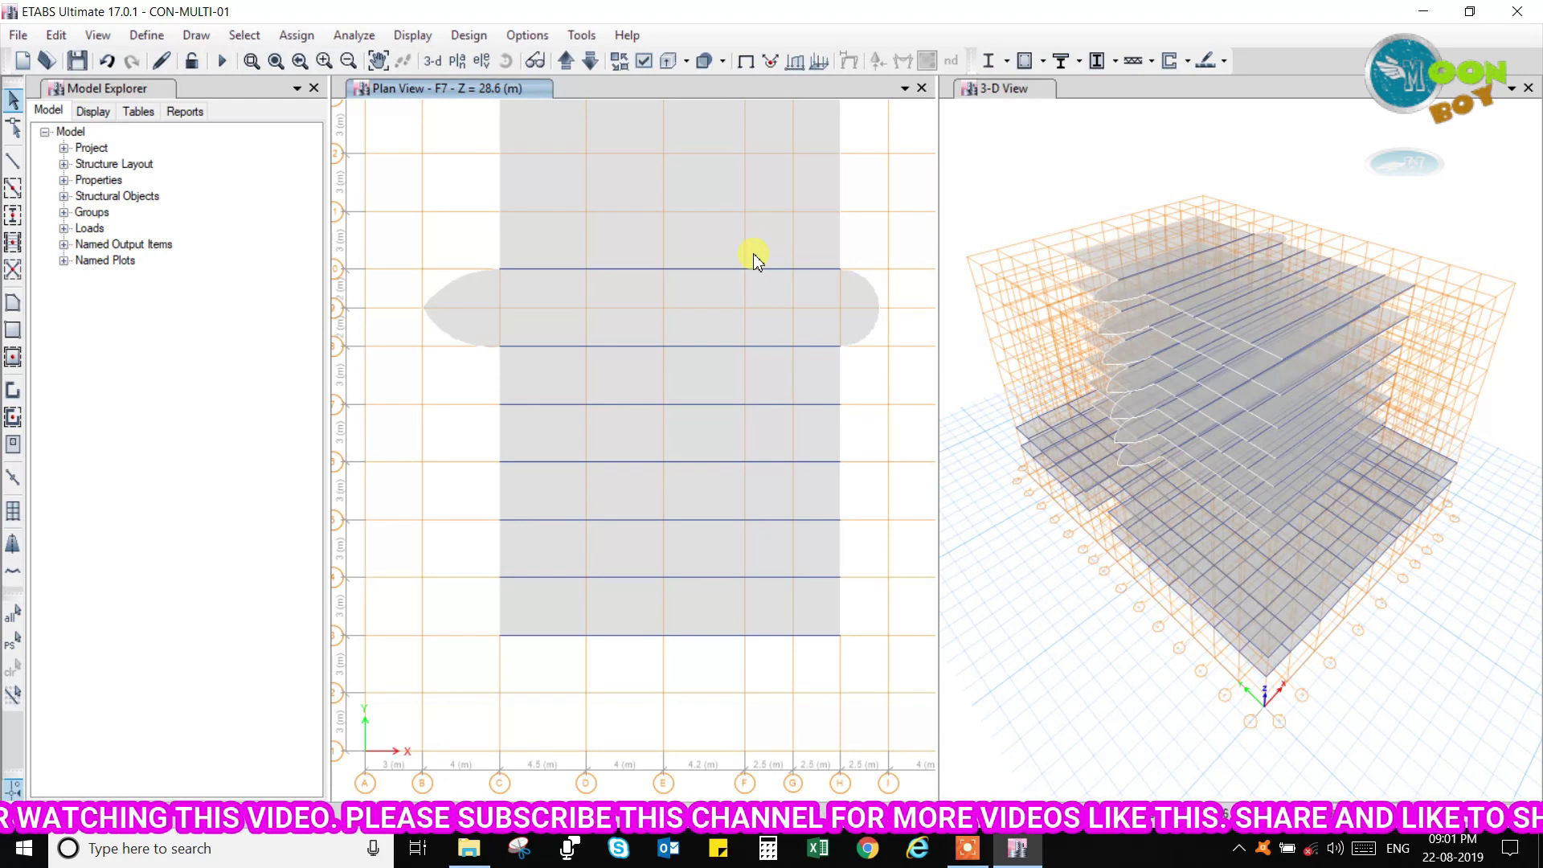
Inspect the section assignment of the C–D beam on grid line 3 in its Beam Information, and clear the selection.
scroll(648, 329, "down", 4)
scroll(627, 310, "up", 7)
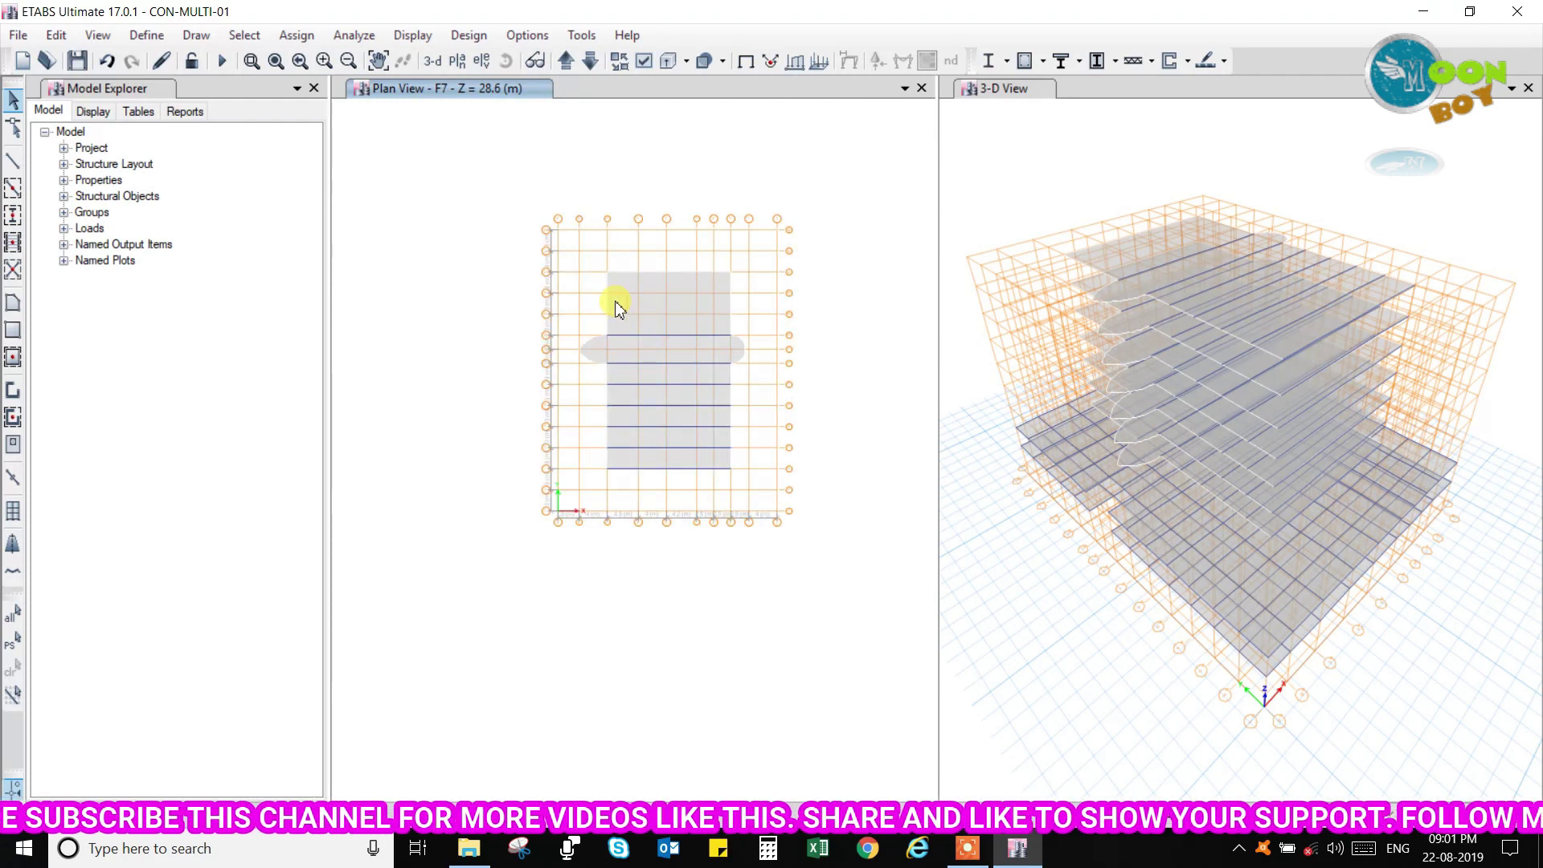
scroll(613, 306, "down", 2)
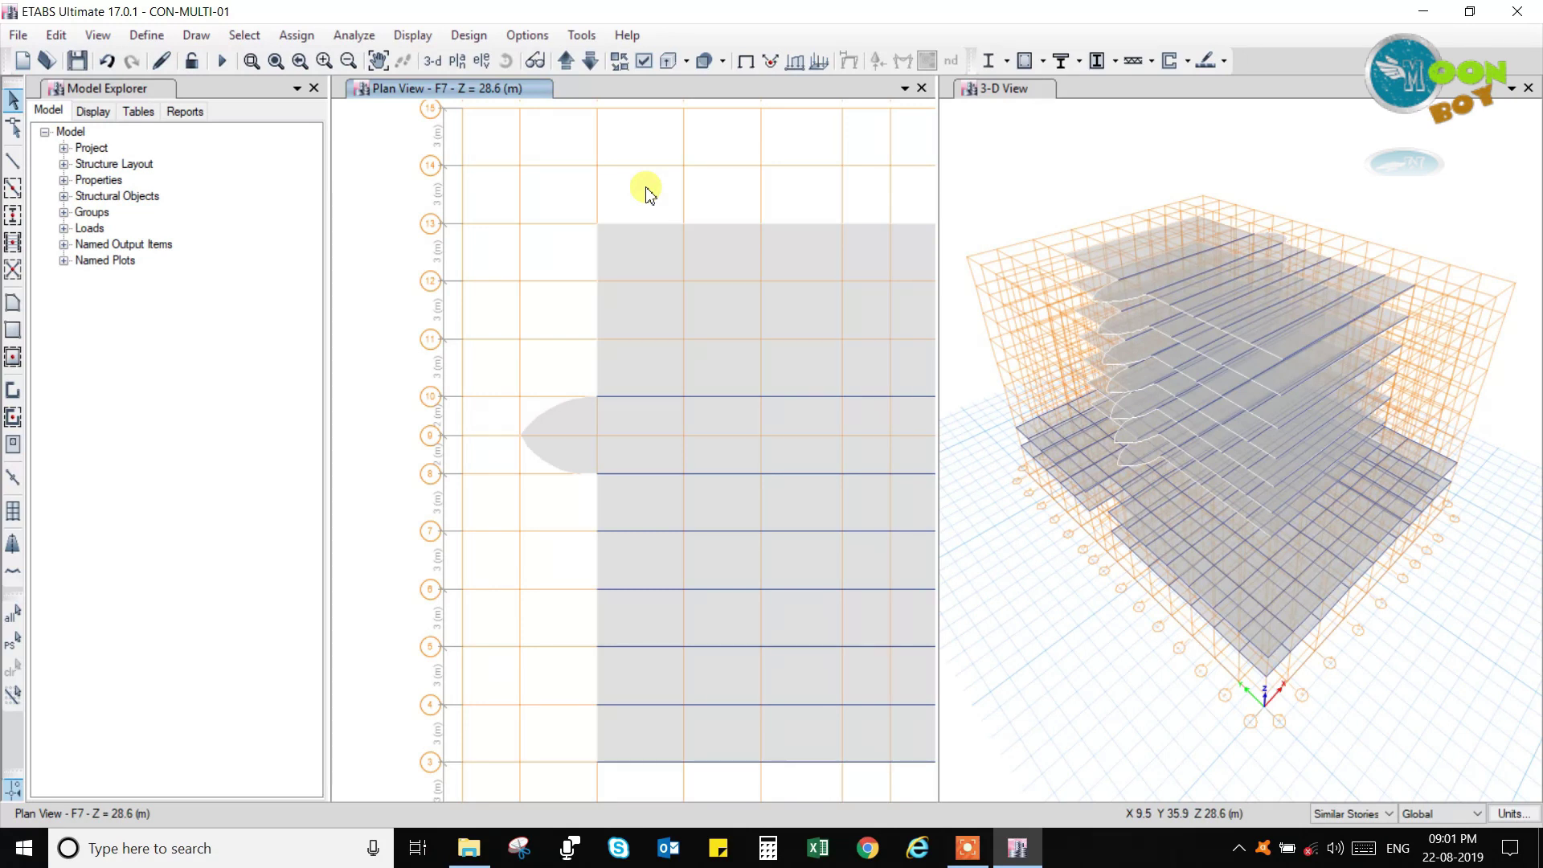
scroll(483, 442, "down", 3)
scroll(608, 546, "up", 3)
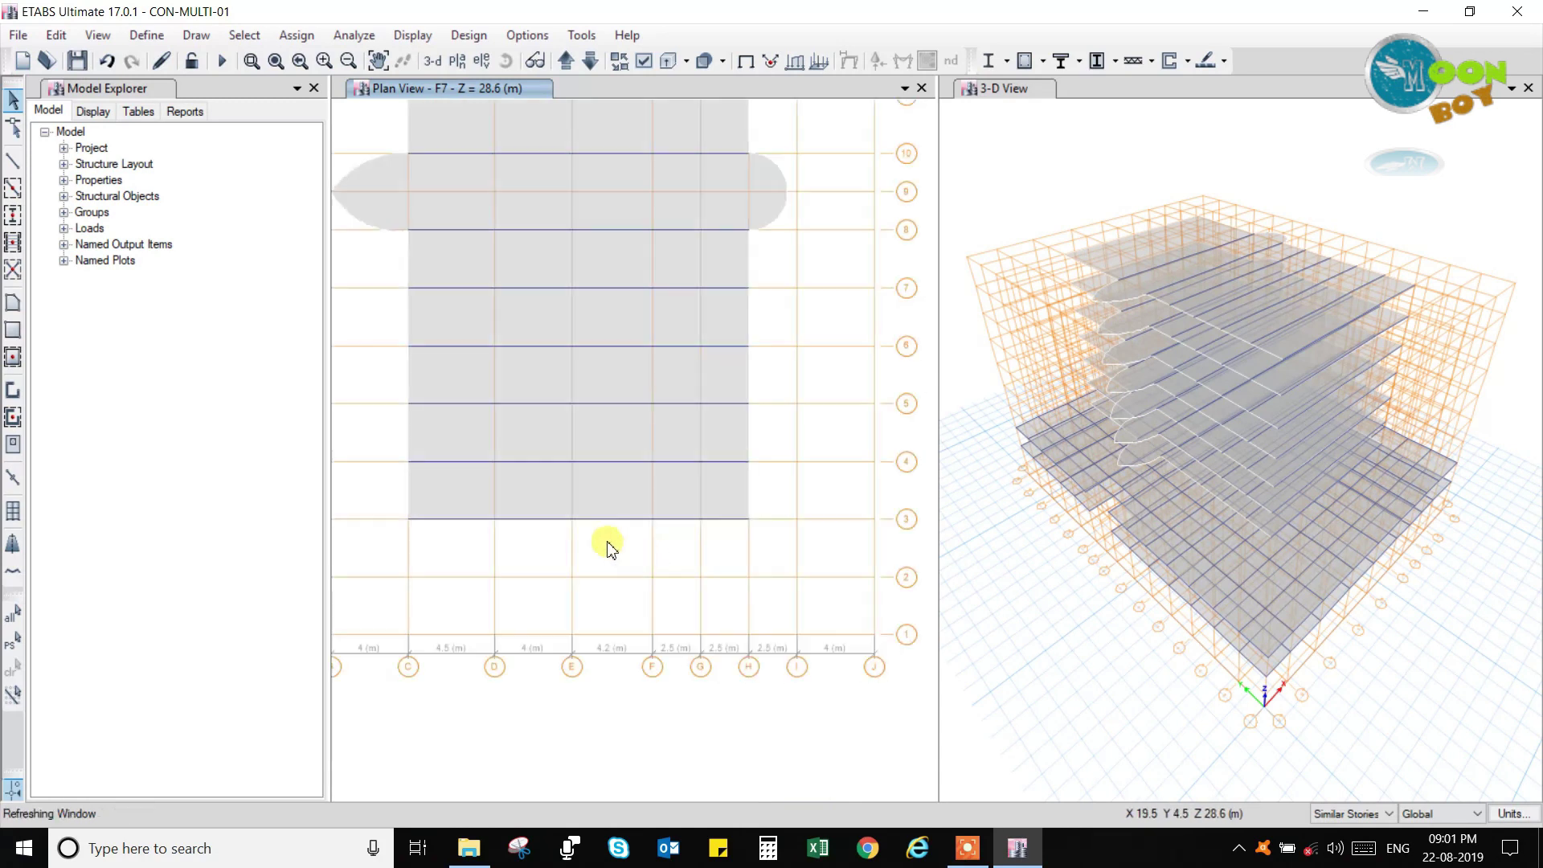
left_click(448, 520)
right_click(448, 521)
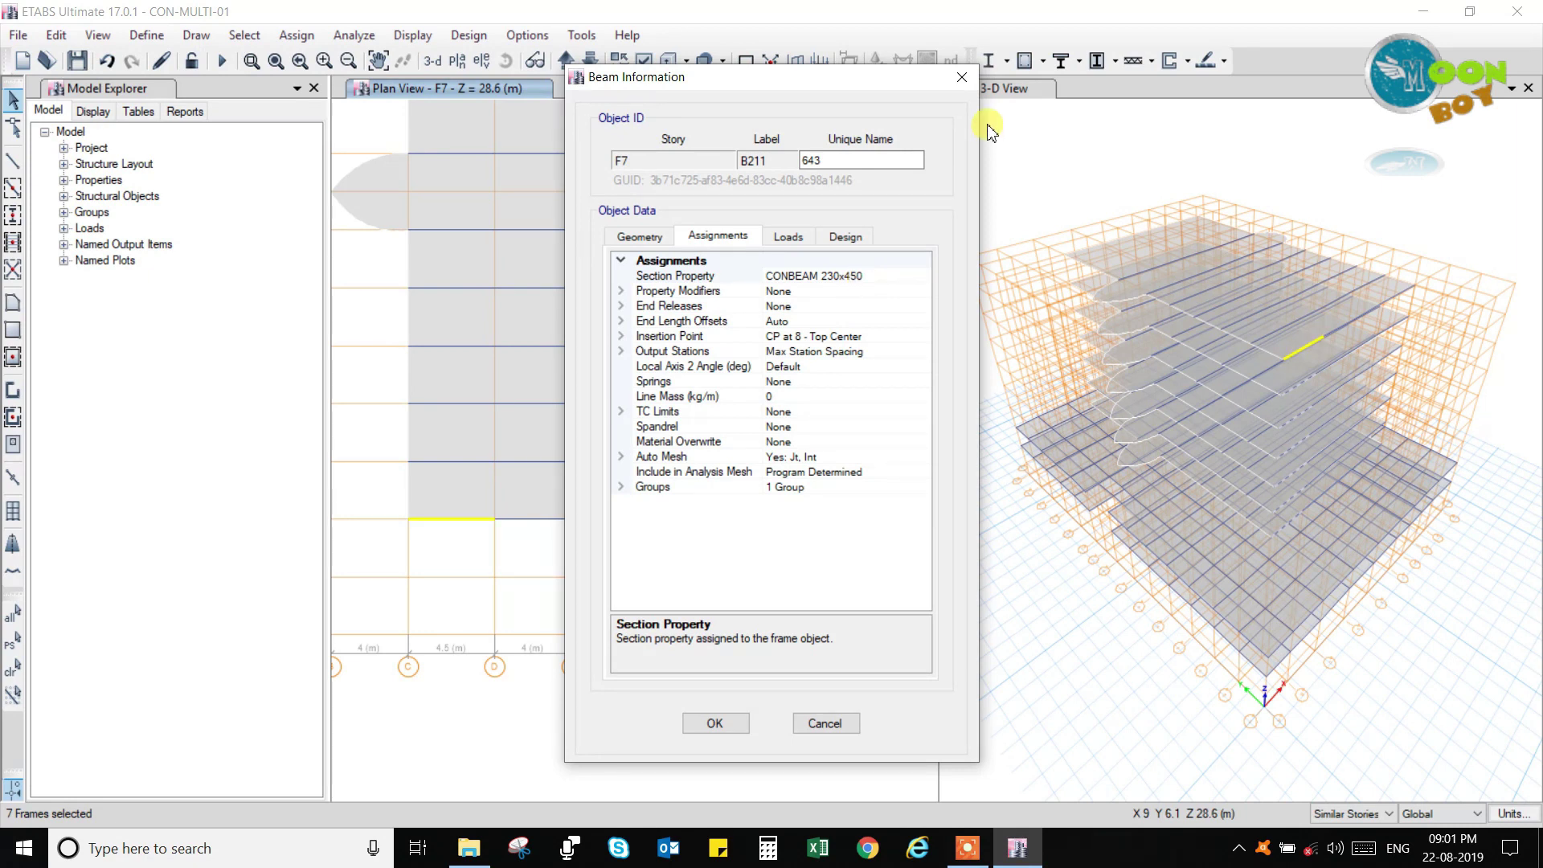
left_click(961, 78)
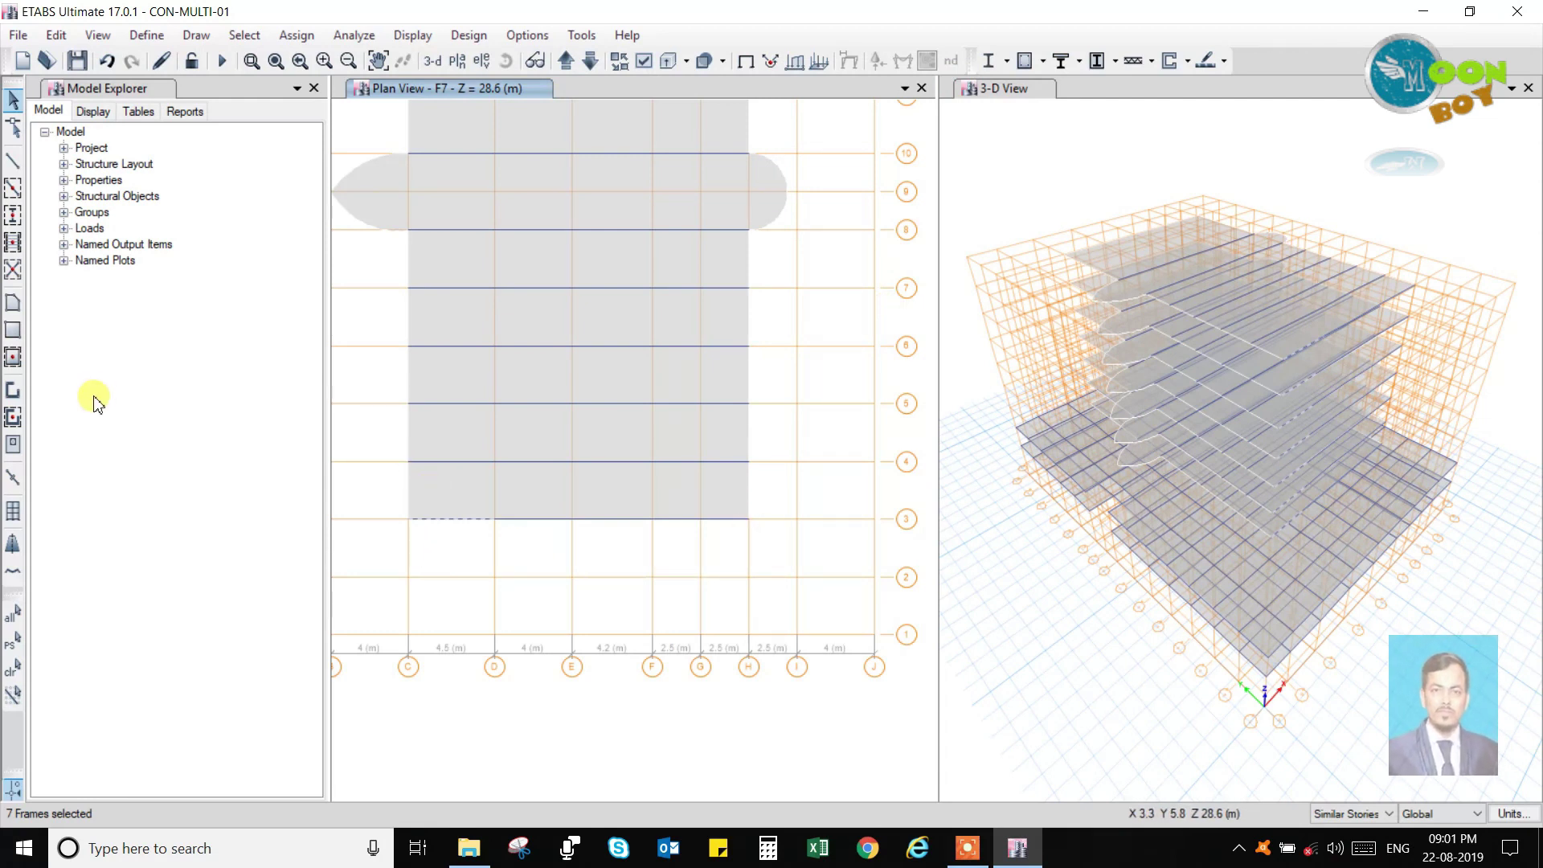
left_click(13, 667)
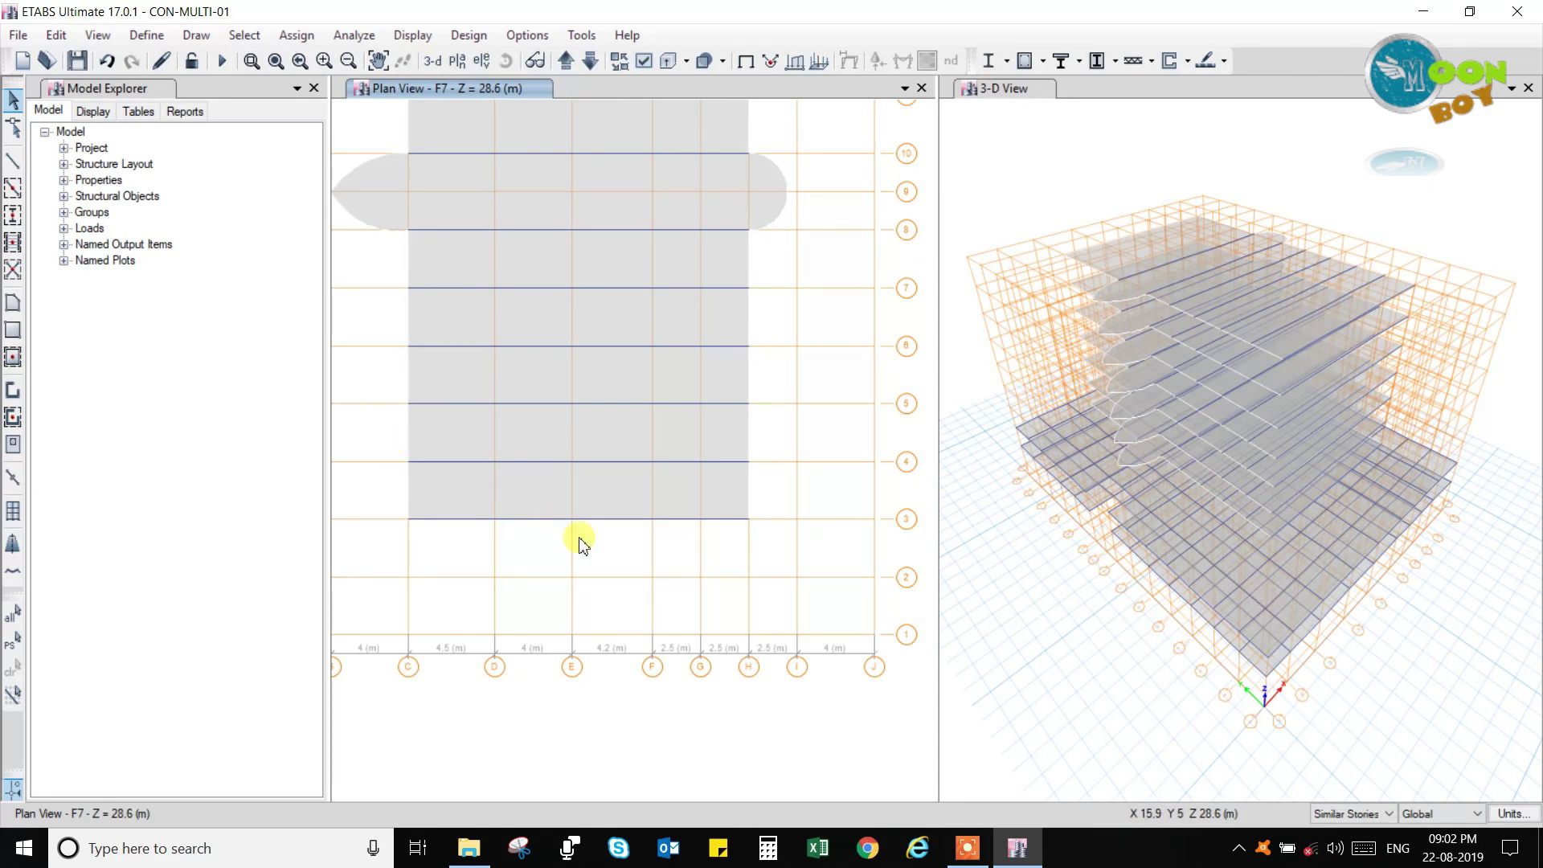
scroll(579, 539, "down", 4)
scroll(458, 437, "up", 3)
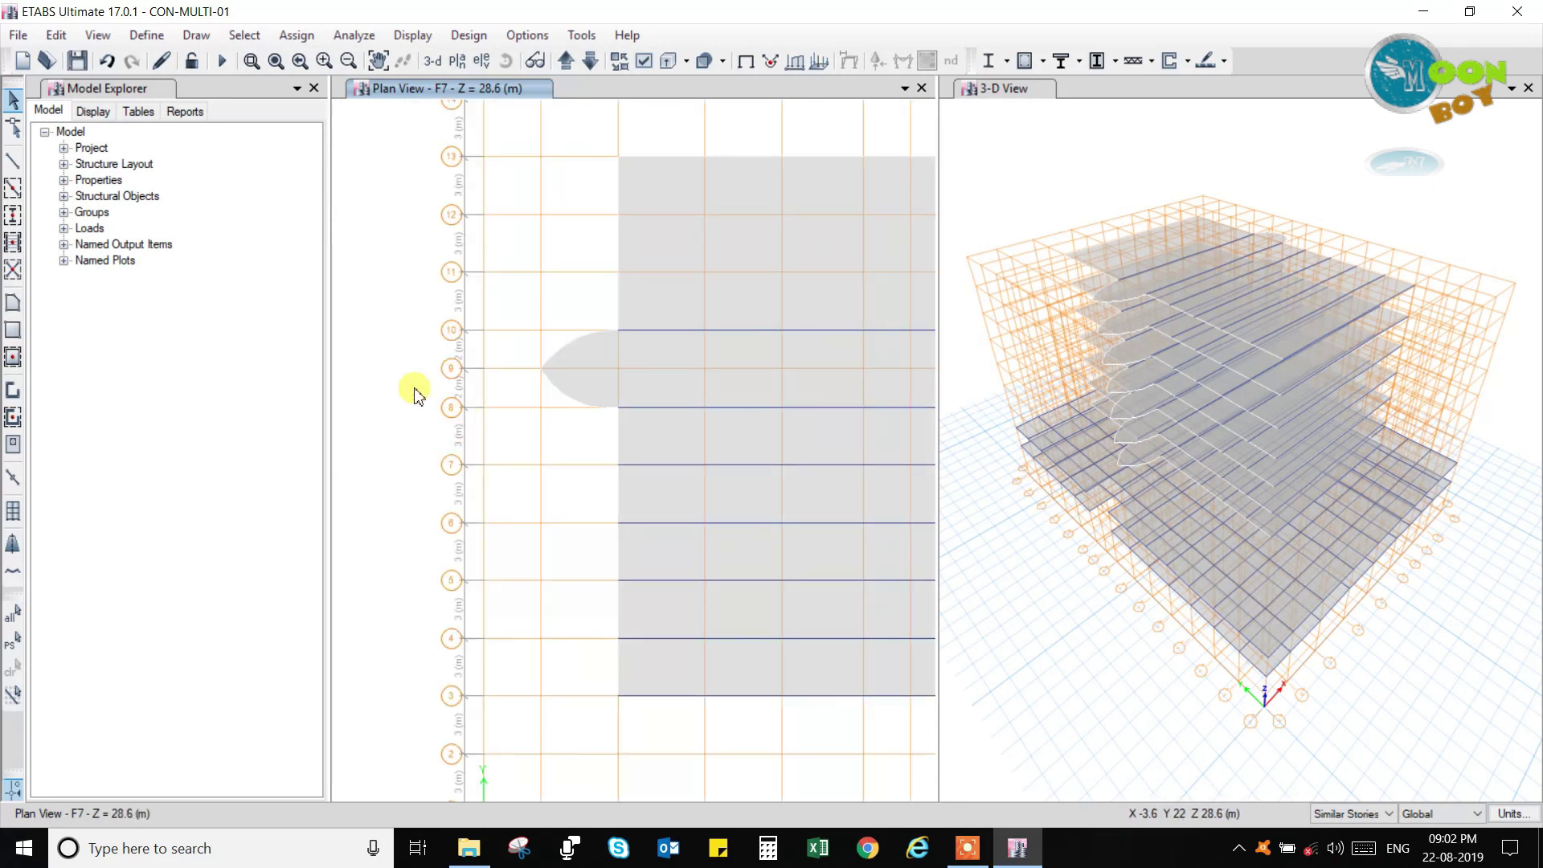
scroll(413, 350, "down", 3)
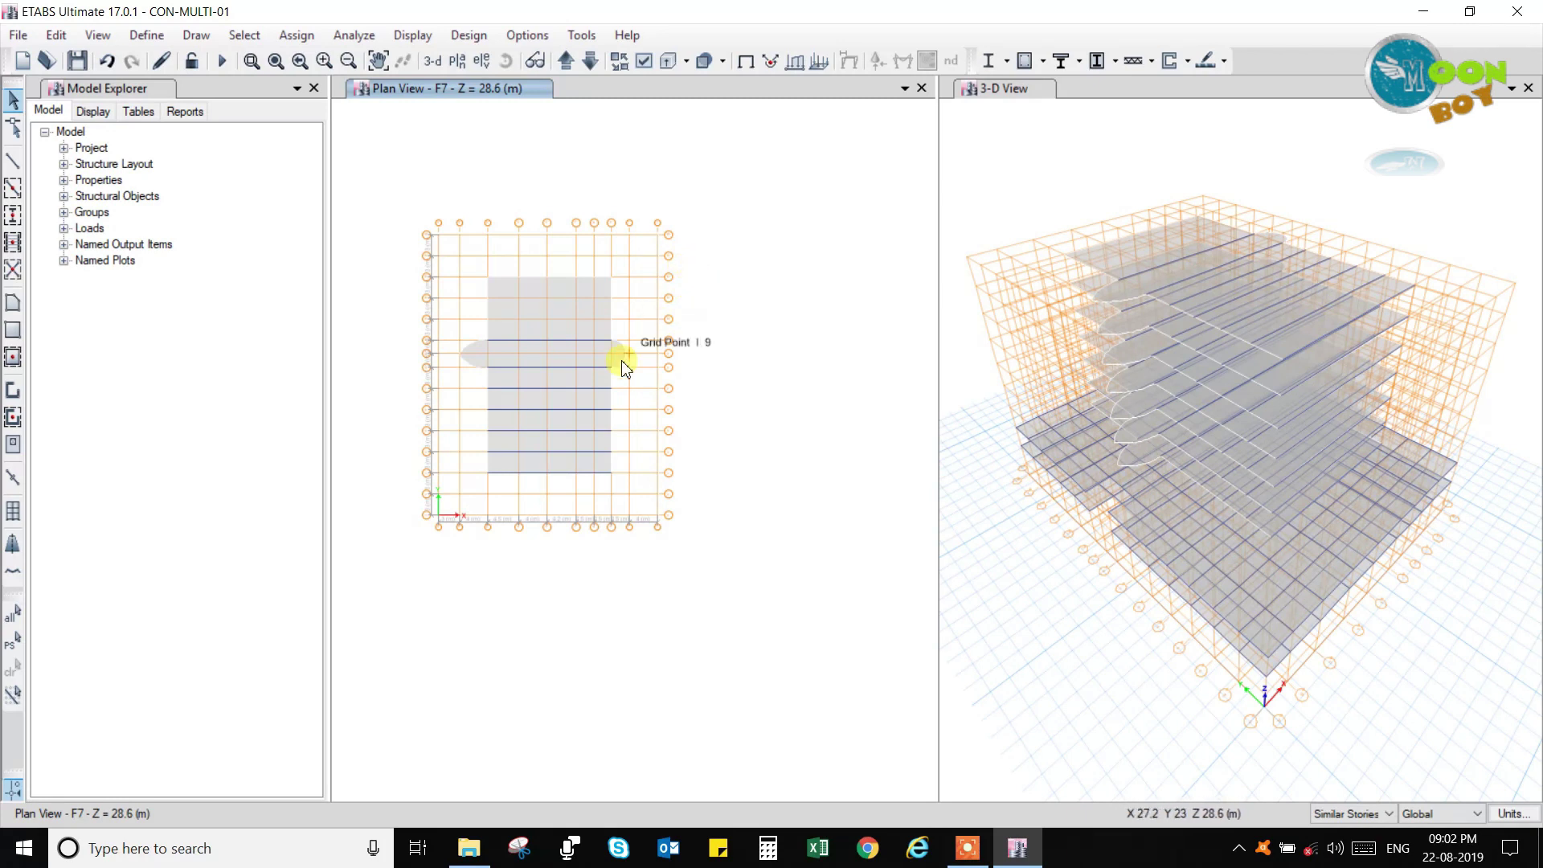
scroll(472, 434, "up", 3)
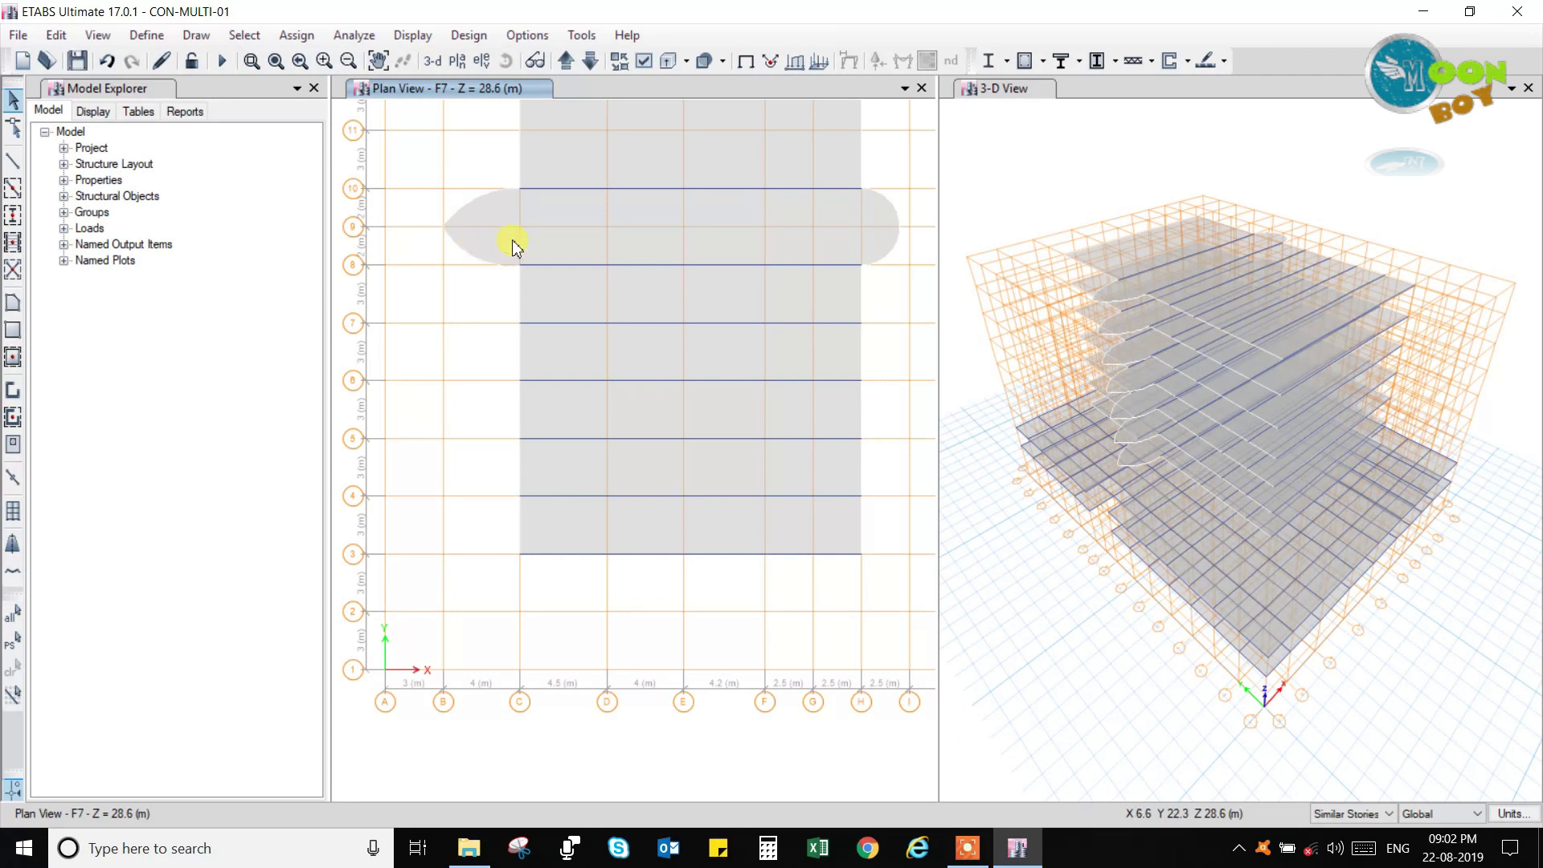
scroll(506, 390, "down", 3)
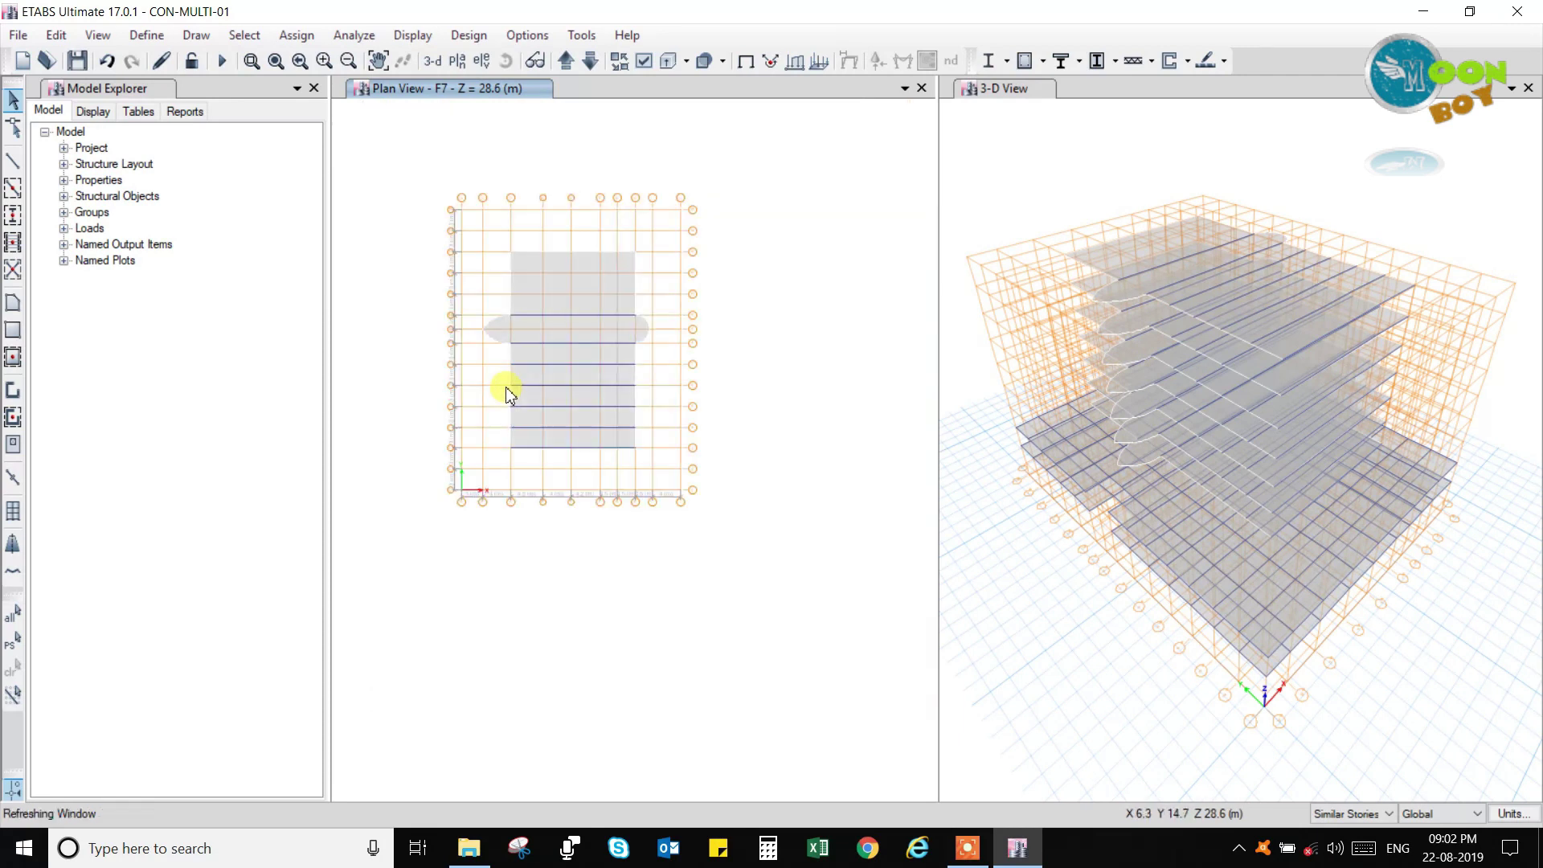
Window-select the beams from C to H on grid lines 4, 5, 6, 7, 8 and 10, leaving out grid line 3.
scroll(498, 294, "up", 3)
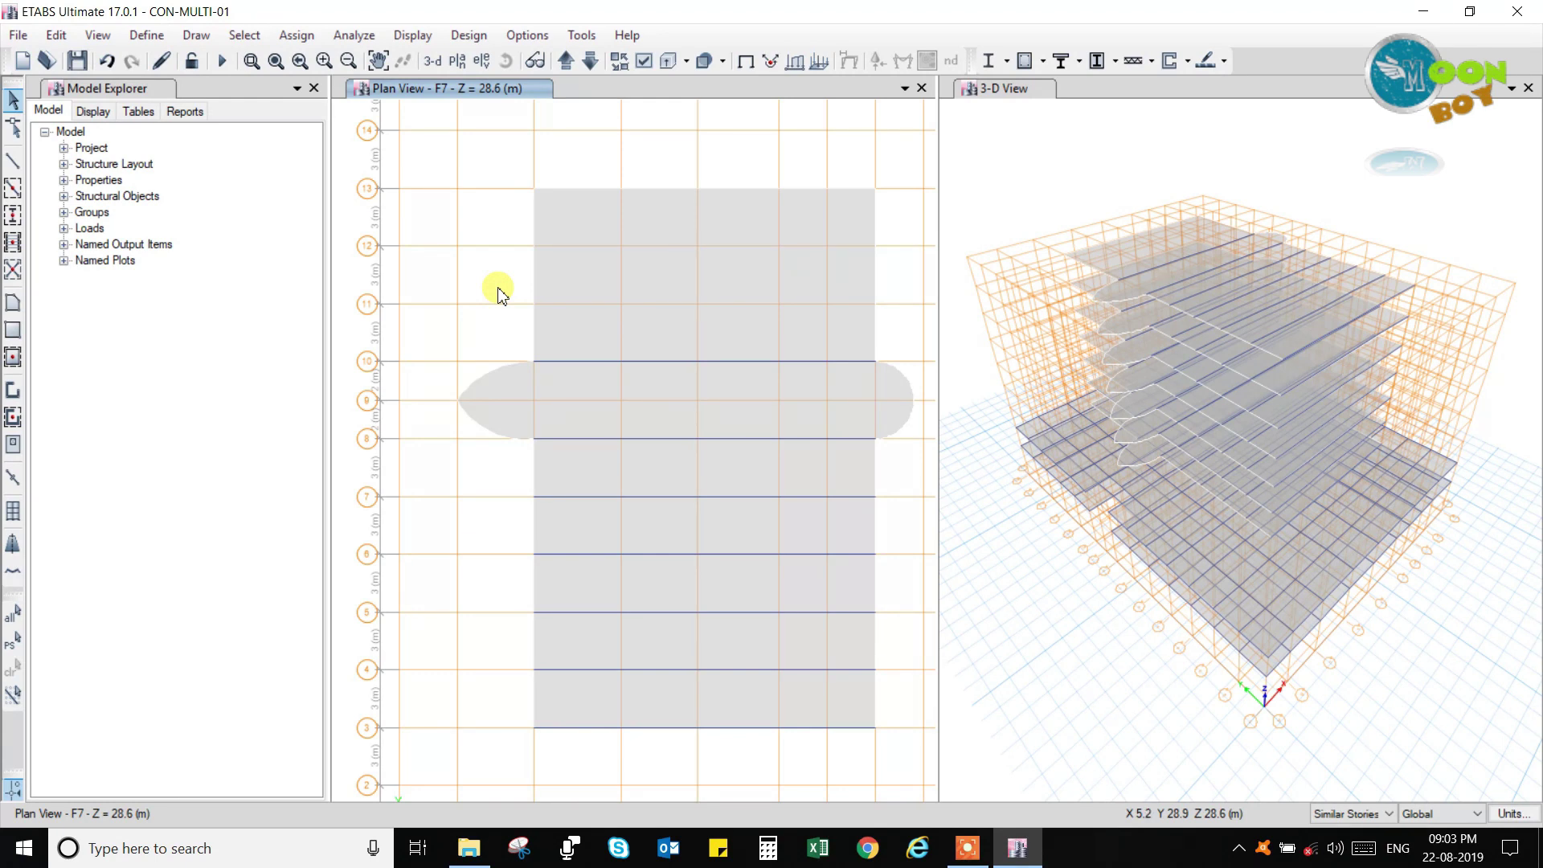
left_click(572, 671)
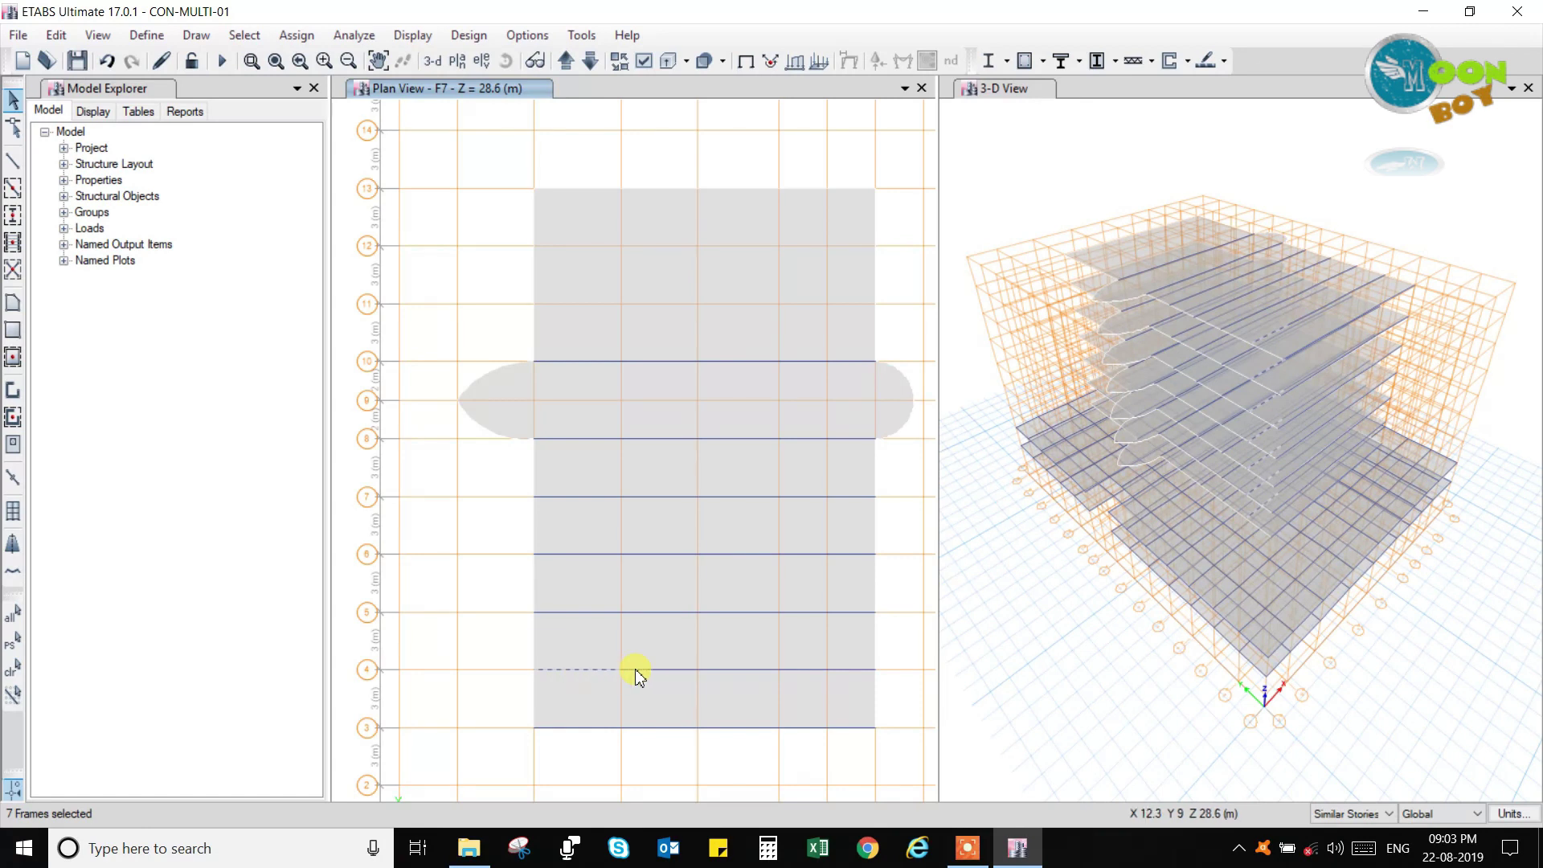
left_click_drag(516, 653, 904, 691)
left_click_drag(517, 599, 891, 631)
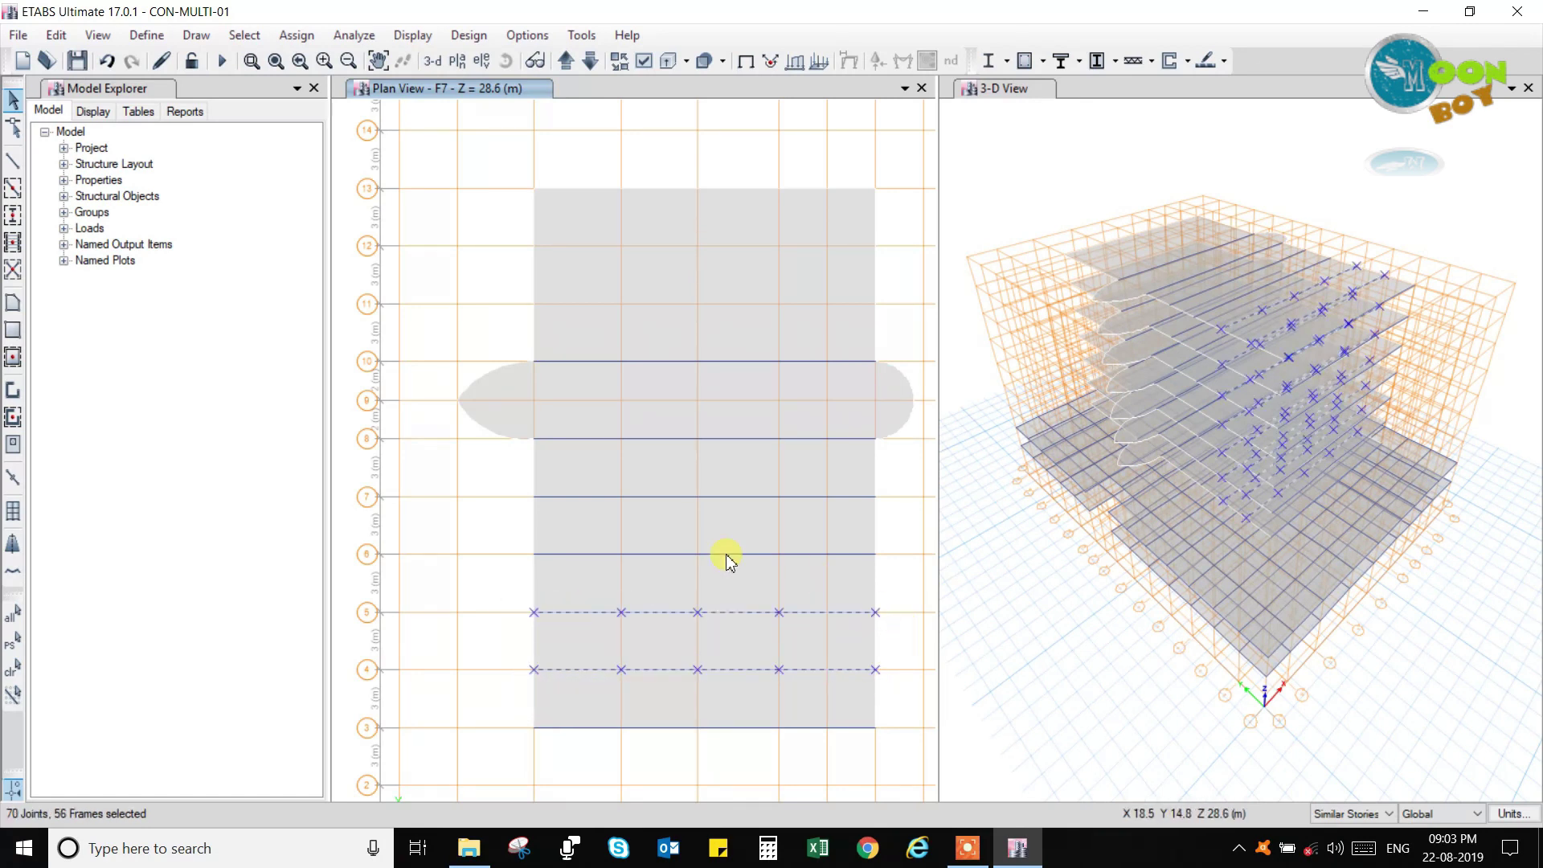
left_click_drag(517, 534, 932, 569)
left_click_drag(517, 482, 897, 517)
left_click_drag(517, 425, 880, 450)
left_click_drag(517, 348, 916, 378)
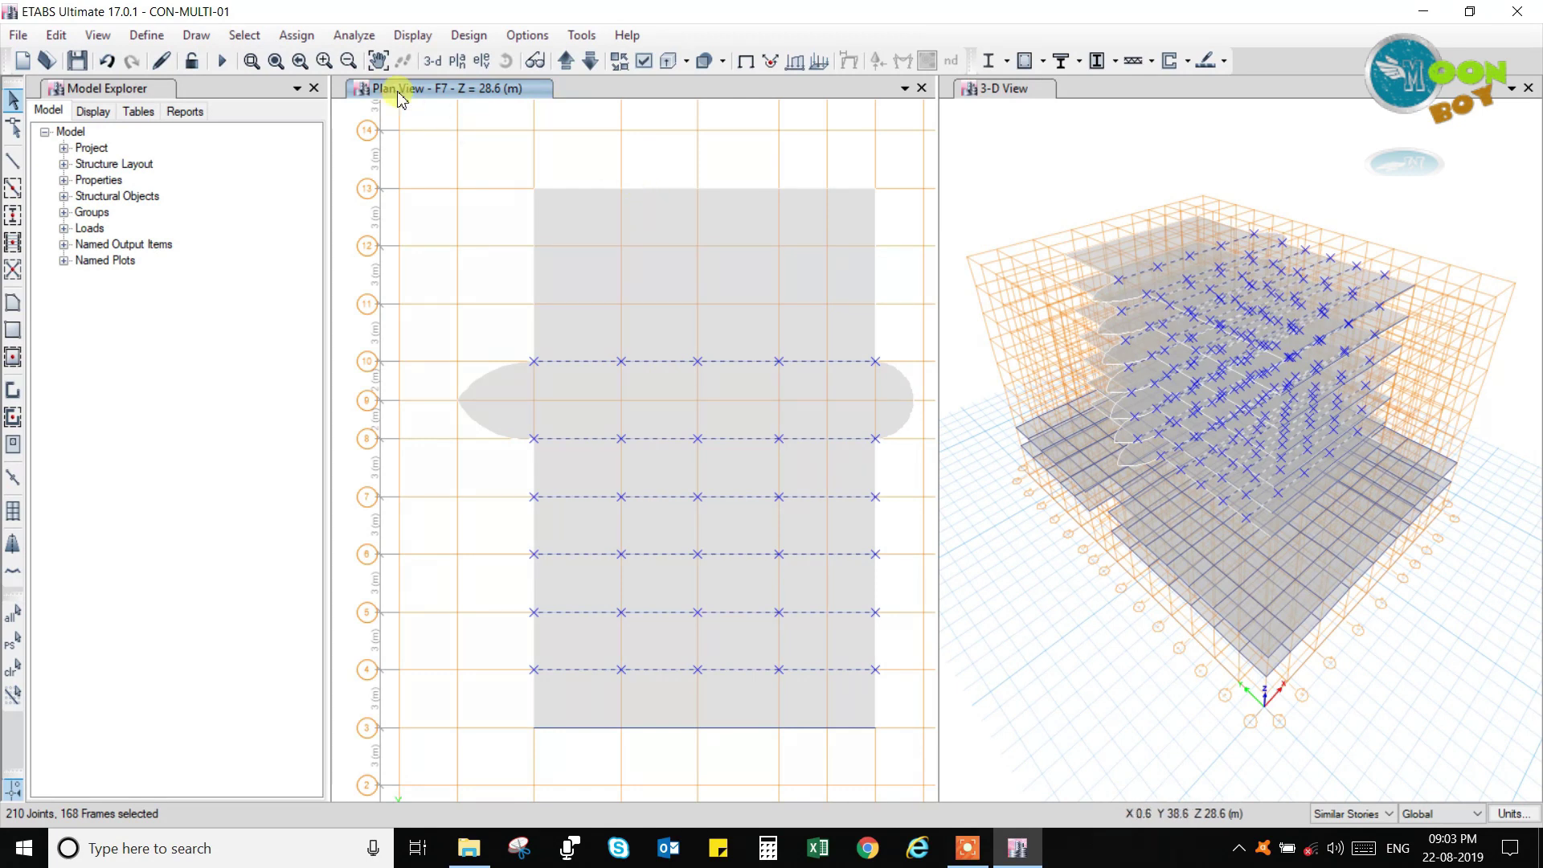
Assign the CONBEAM 230x600 frame section to the selected beams.
left_click(296, 40)
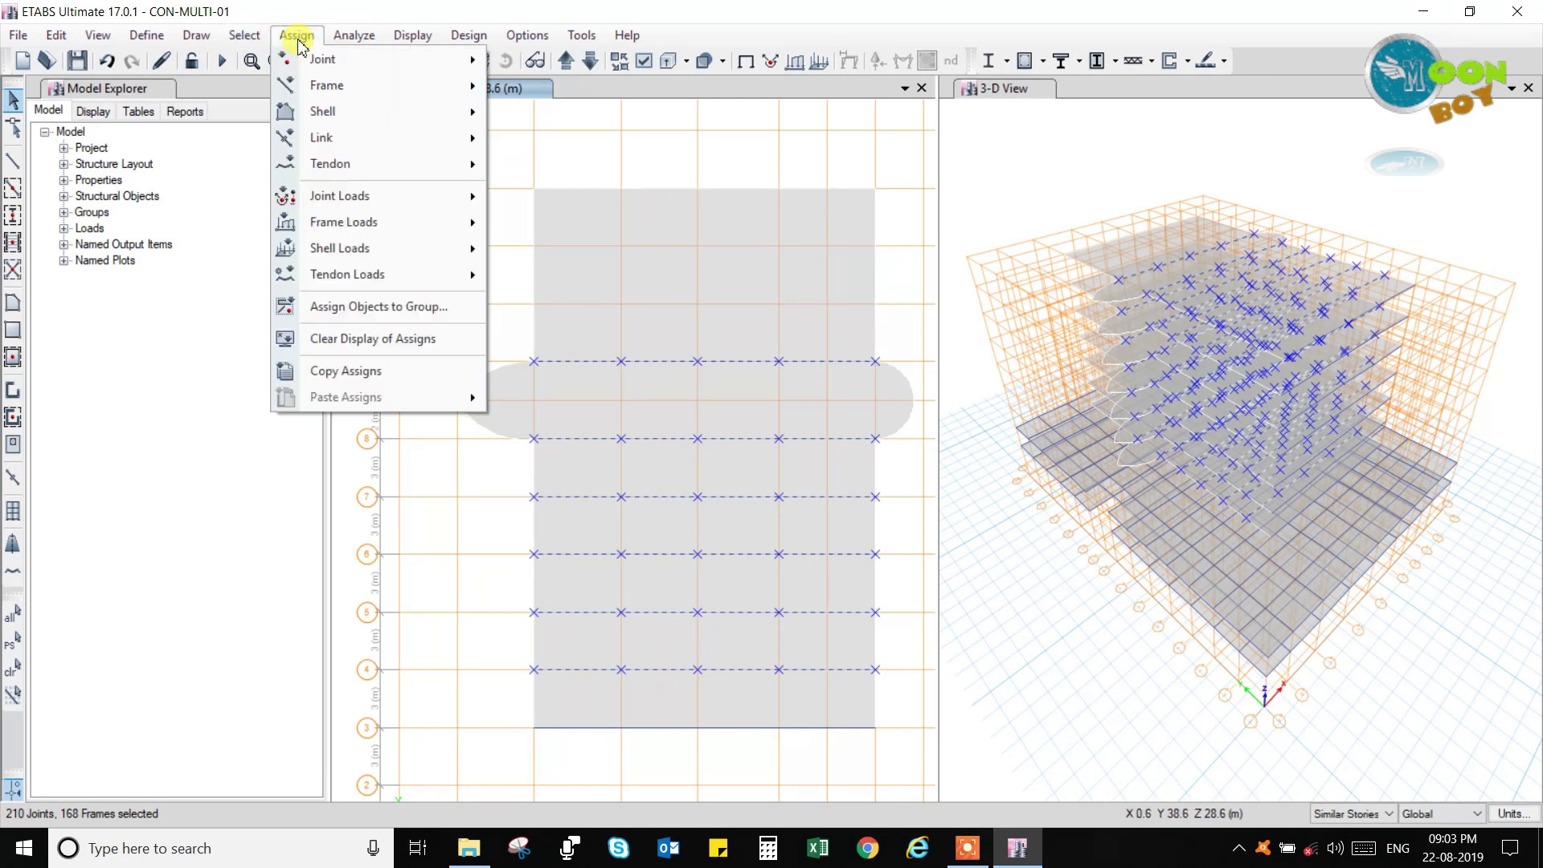
mouse_move(327, 86)
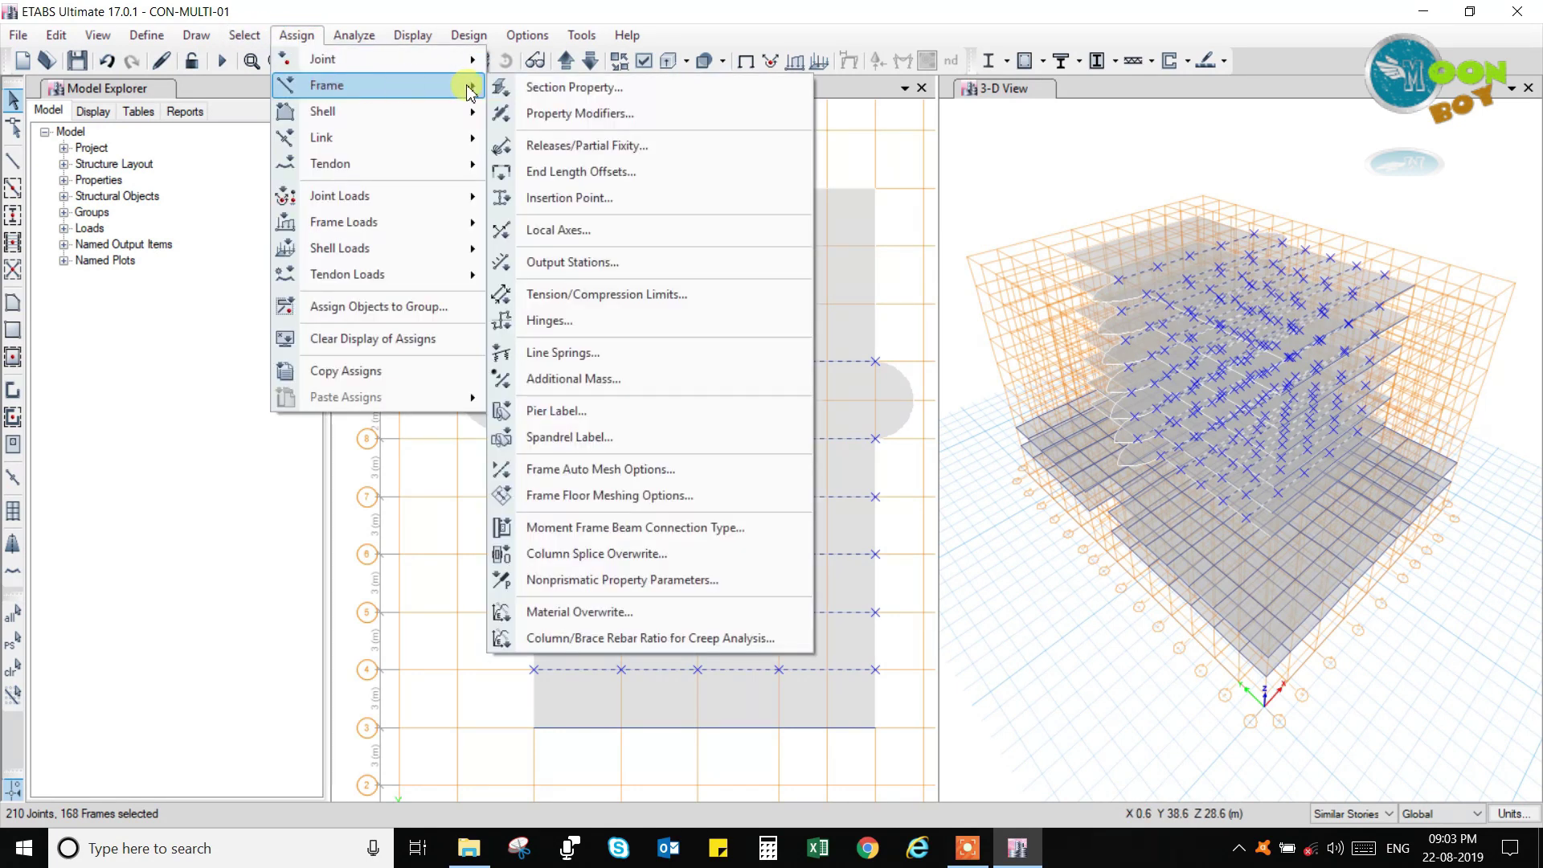
left_click(597, 88)
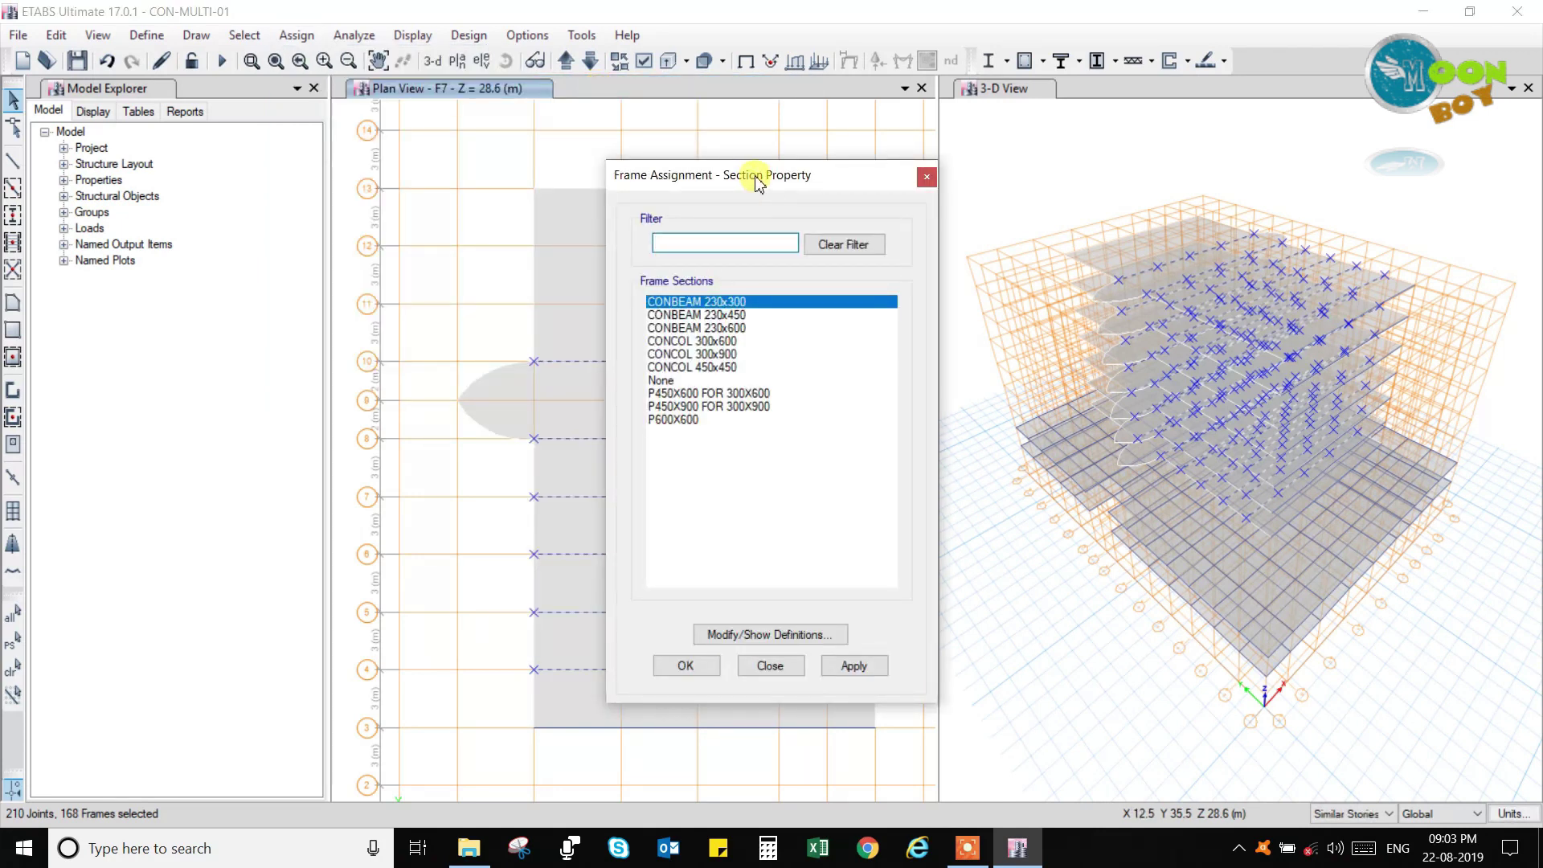
left_click_drag(759, 184, 925, 180)
left_click(891, 326)
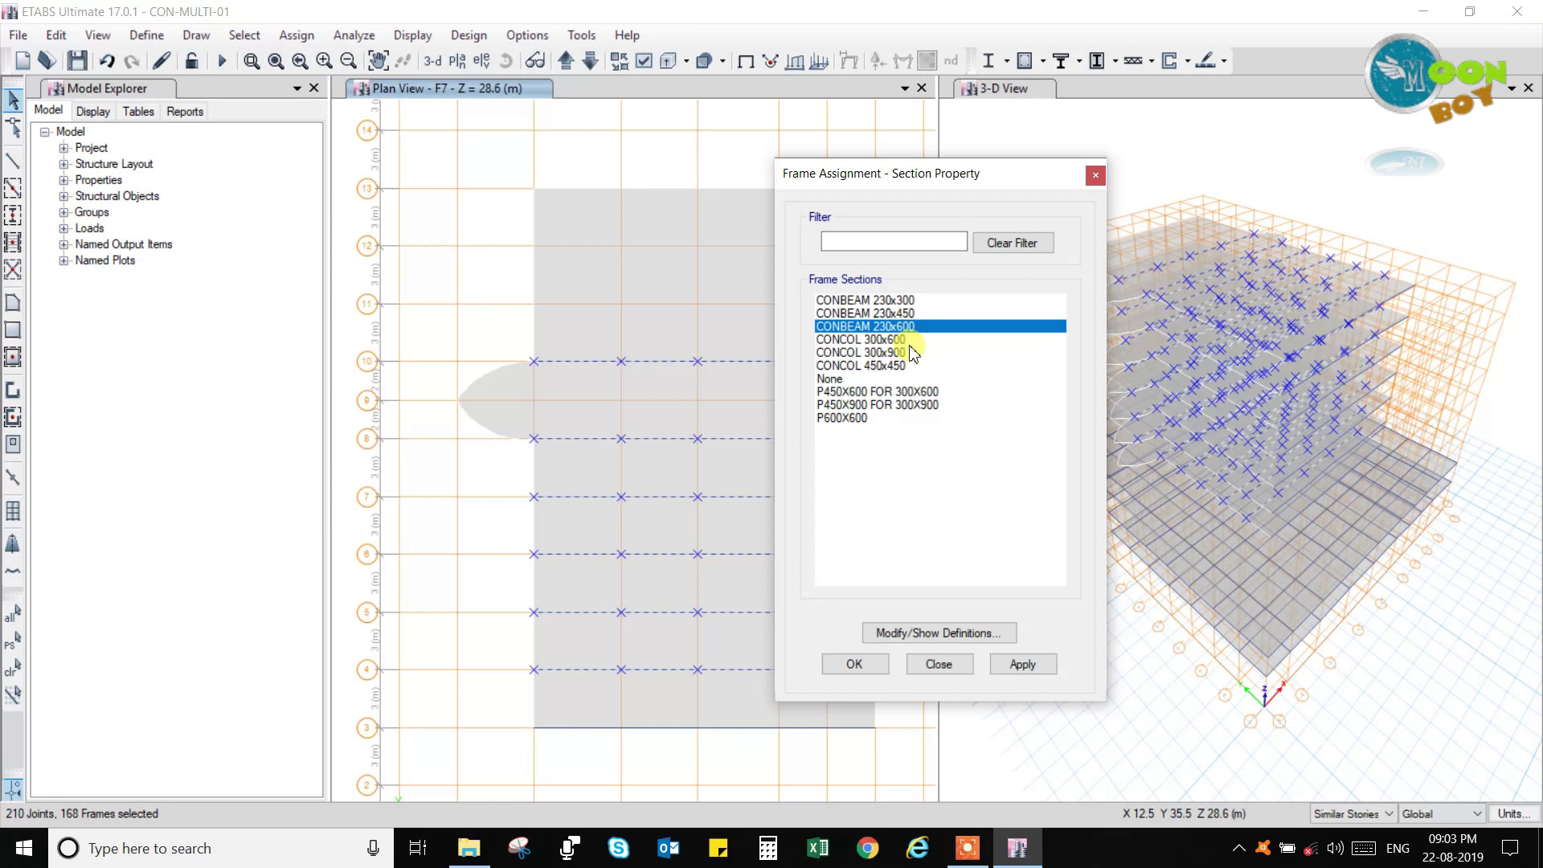
left_click(1022, 664)
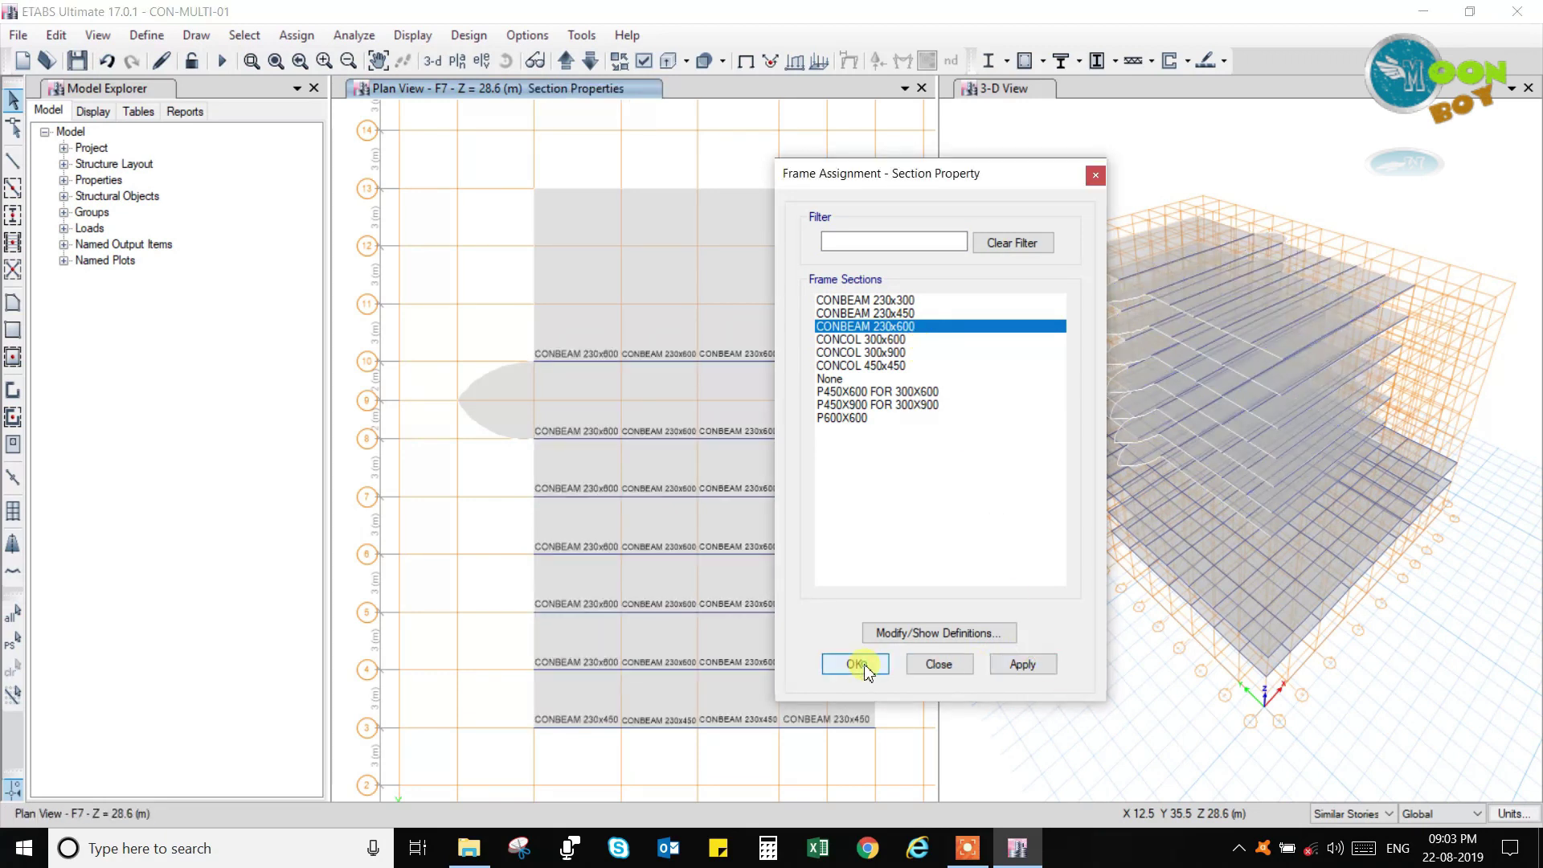
left_click(855, 664)
Window-select the row of beams on grid line 10 from C to H.
scroll(568, 738, "up", 3)
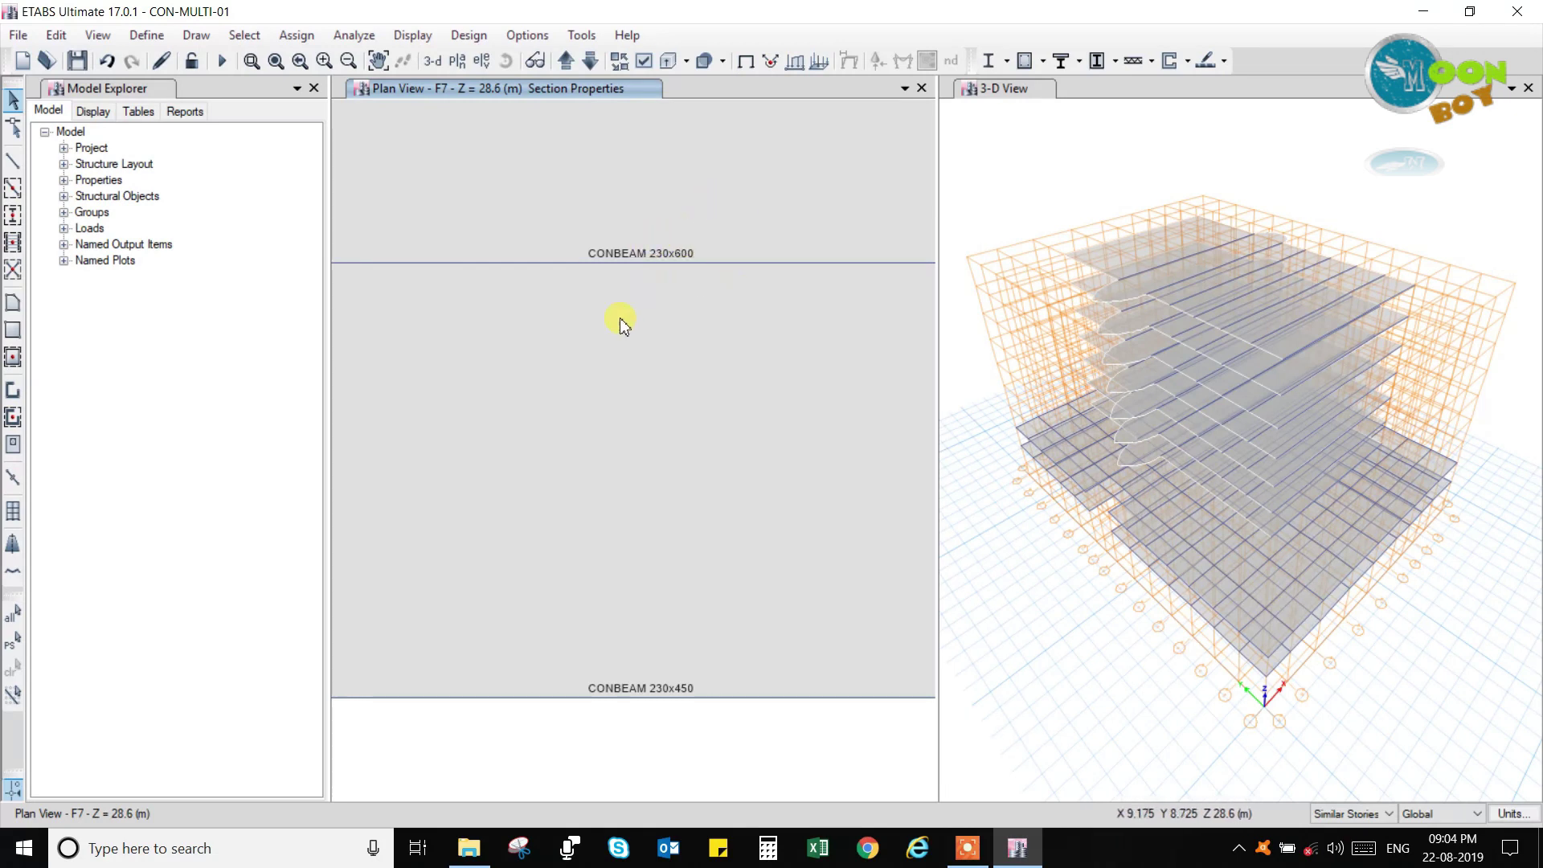
scroll(577, 394, "down", 5)
scroll(514, 547, "down", 2)
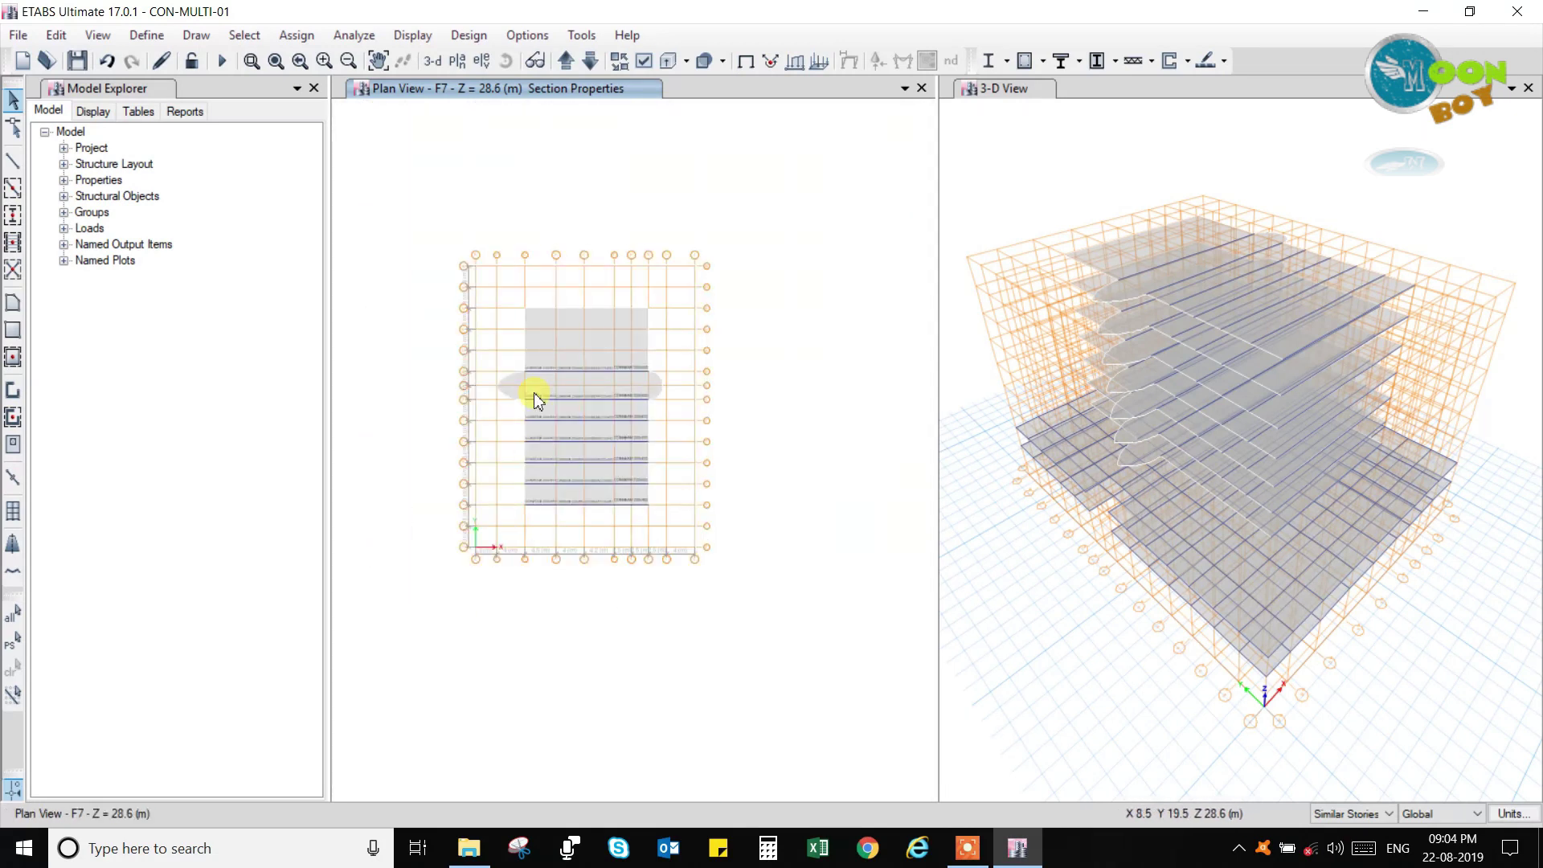
scroll(534, 327, "up", 2)
scroll(487, 431, "down", 2)
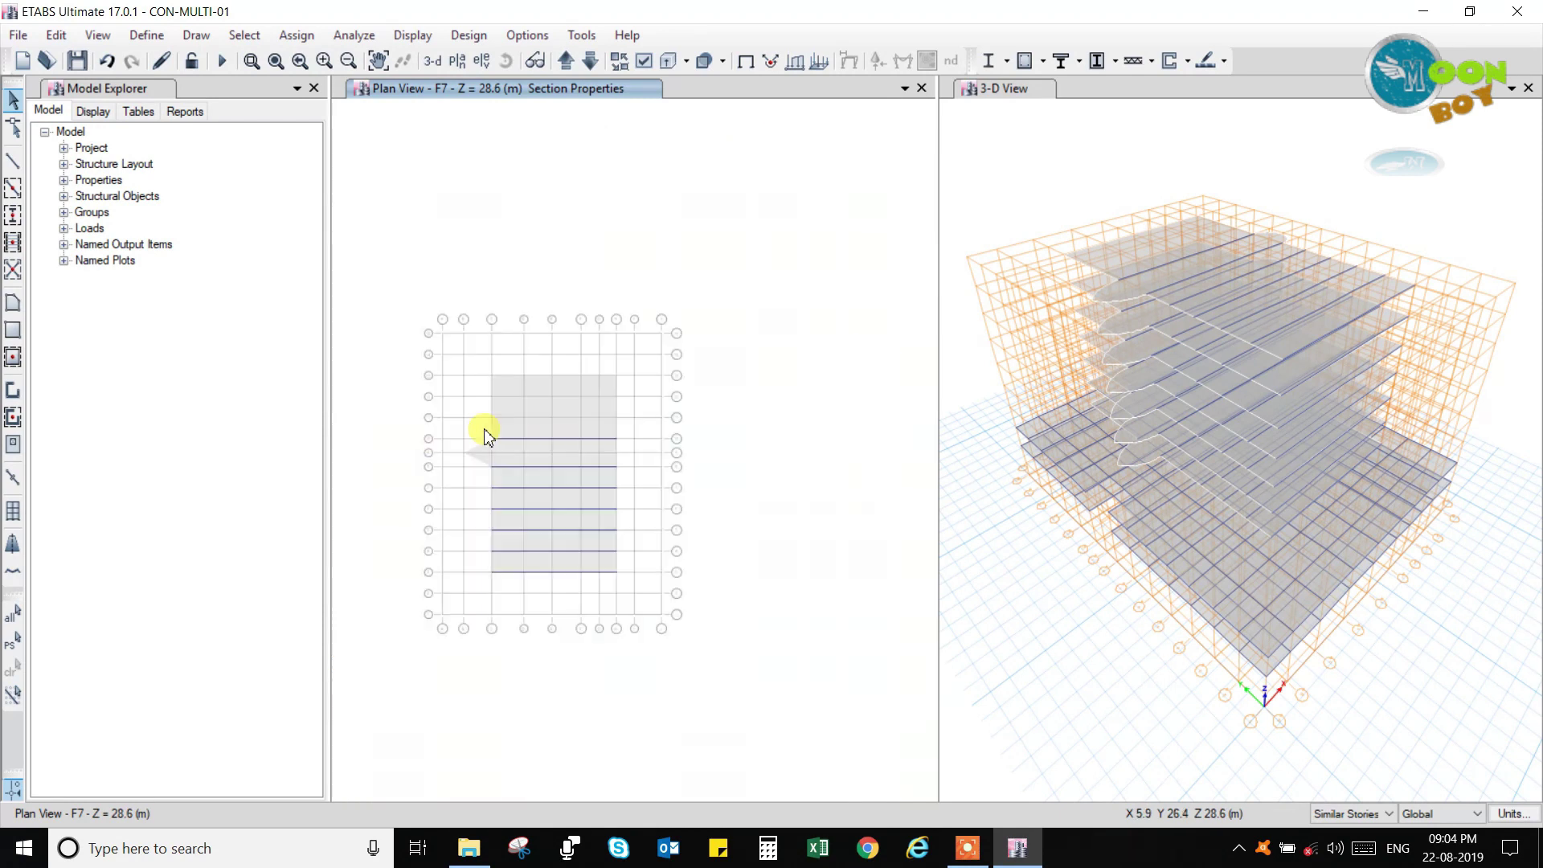
scroll(510, 437, "up", 2)
left_click_drag(441, 430, 799, 458)
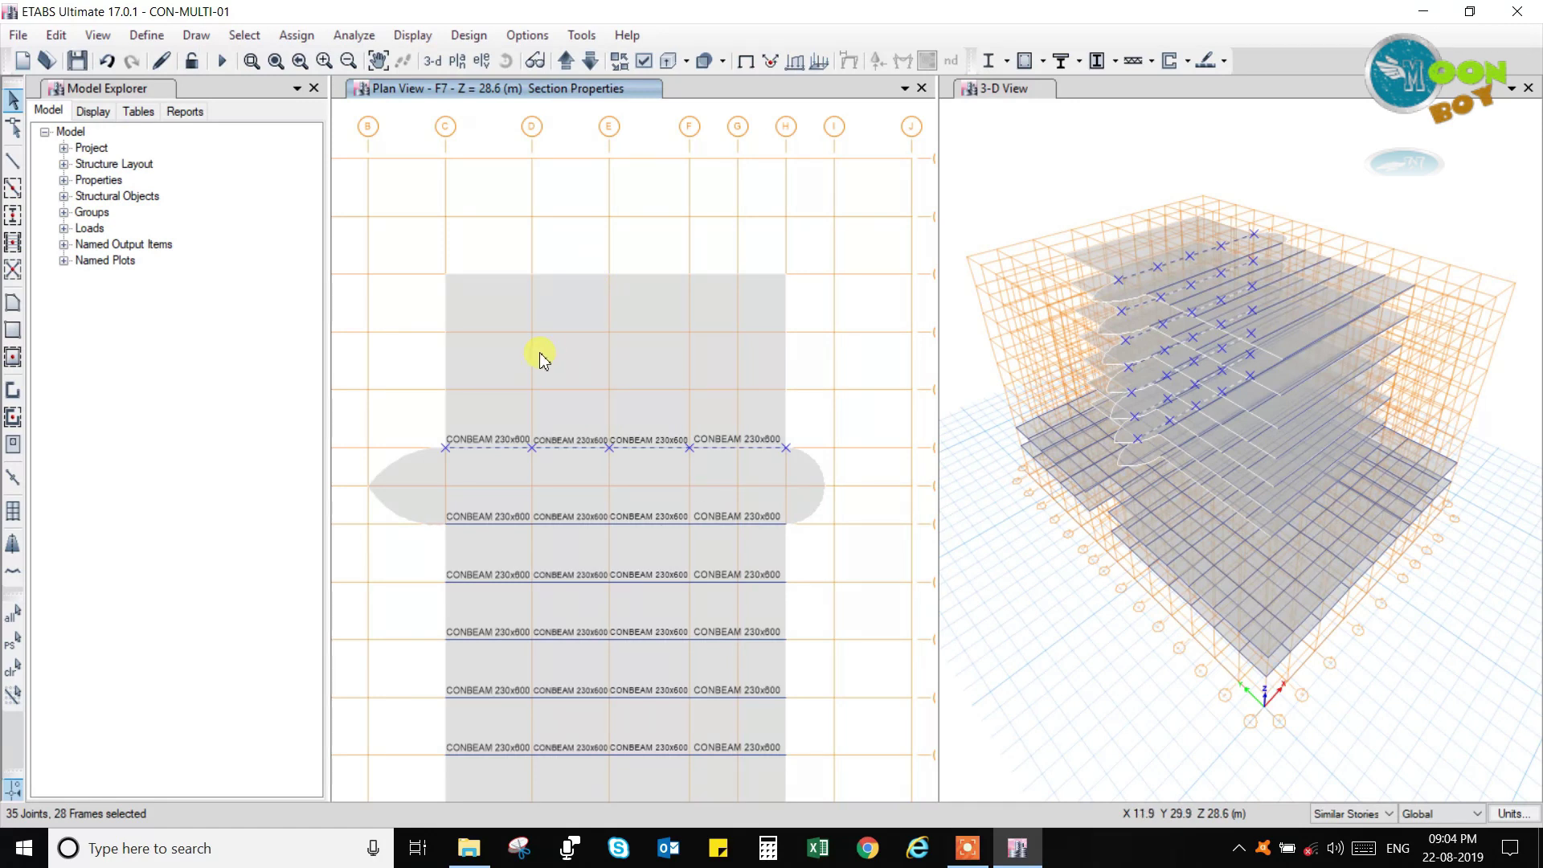
scroll(541, 355, "down", 2)
scroll(475, 344, "up", 2)
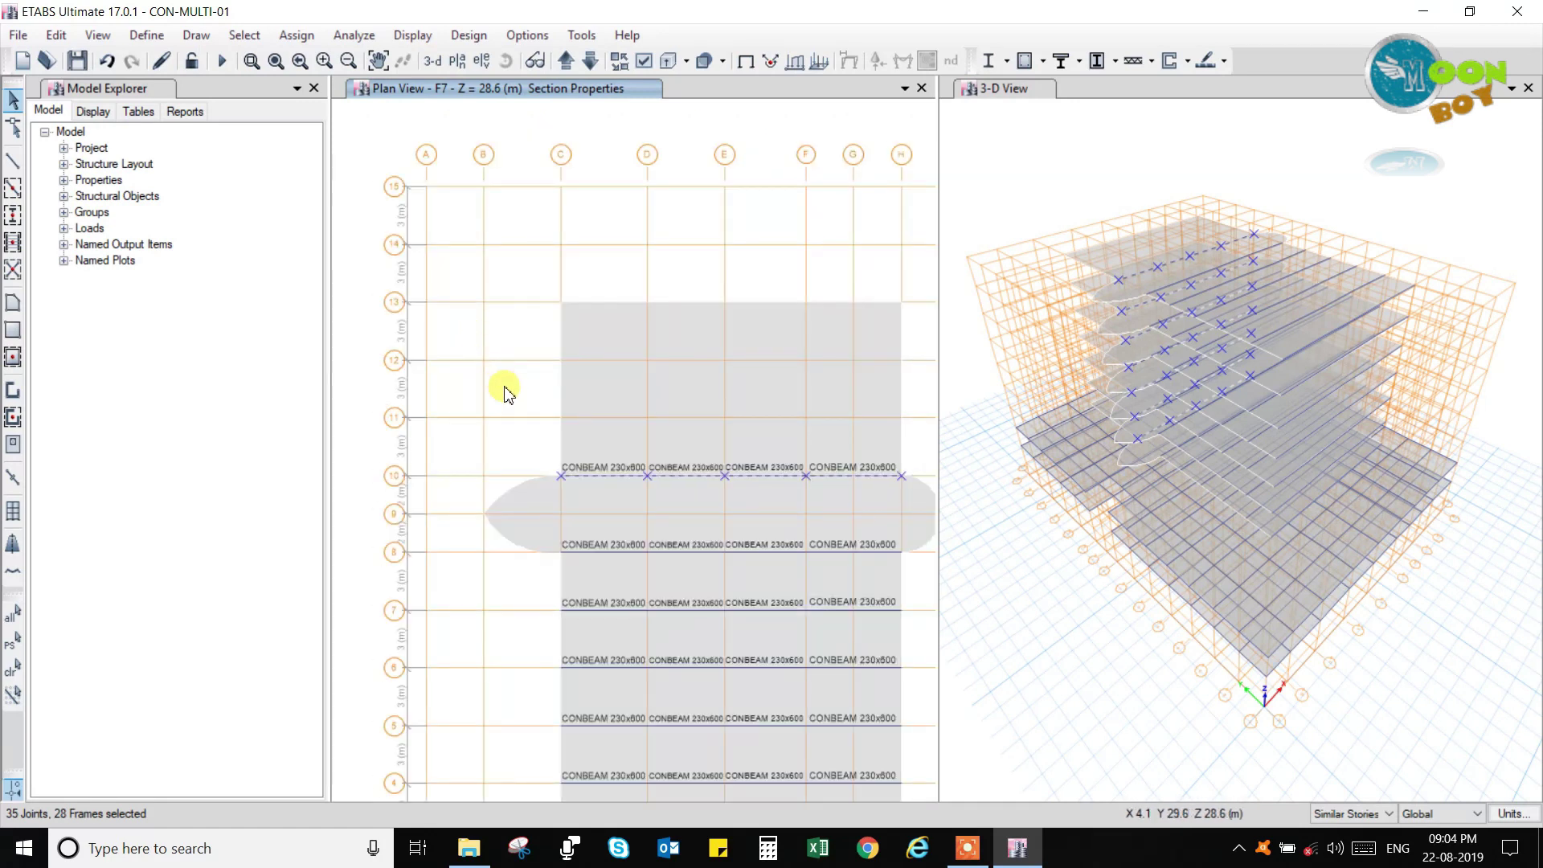
scroll(506, 389, "down", 2)
scroll(504, 386, "up", 2)
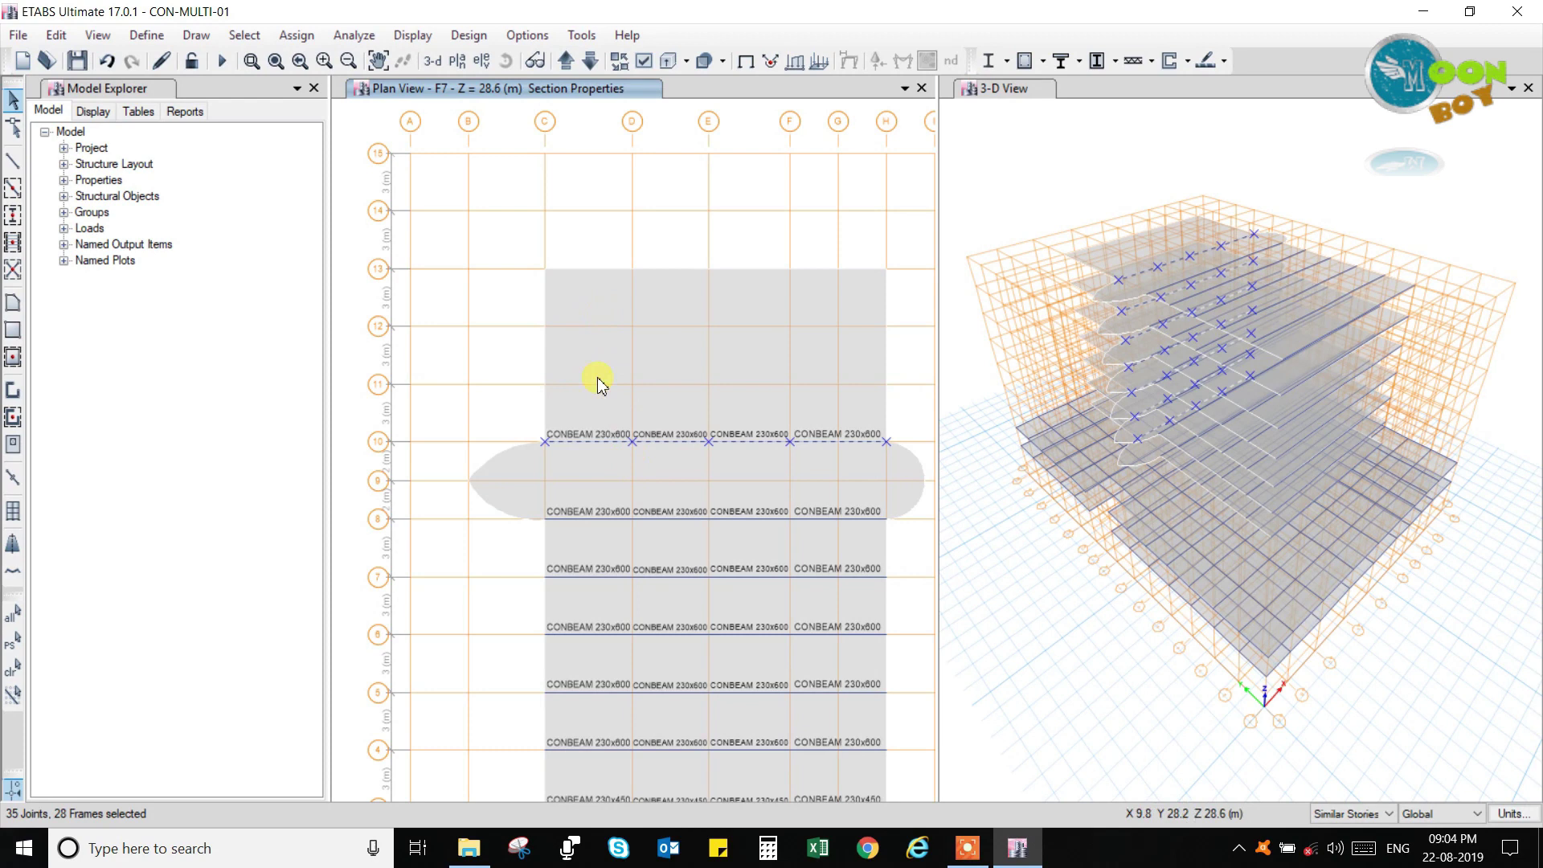
scroll(601, 376, "down", 2)
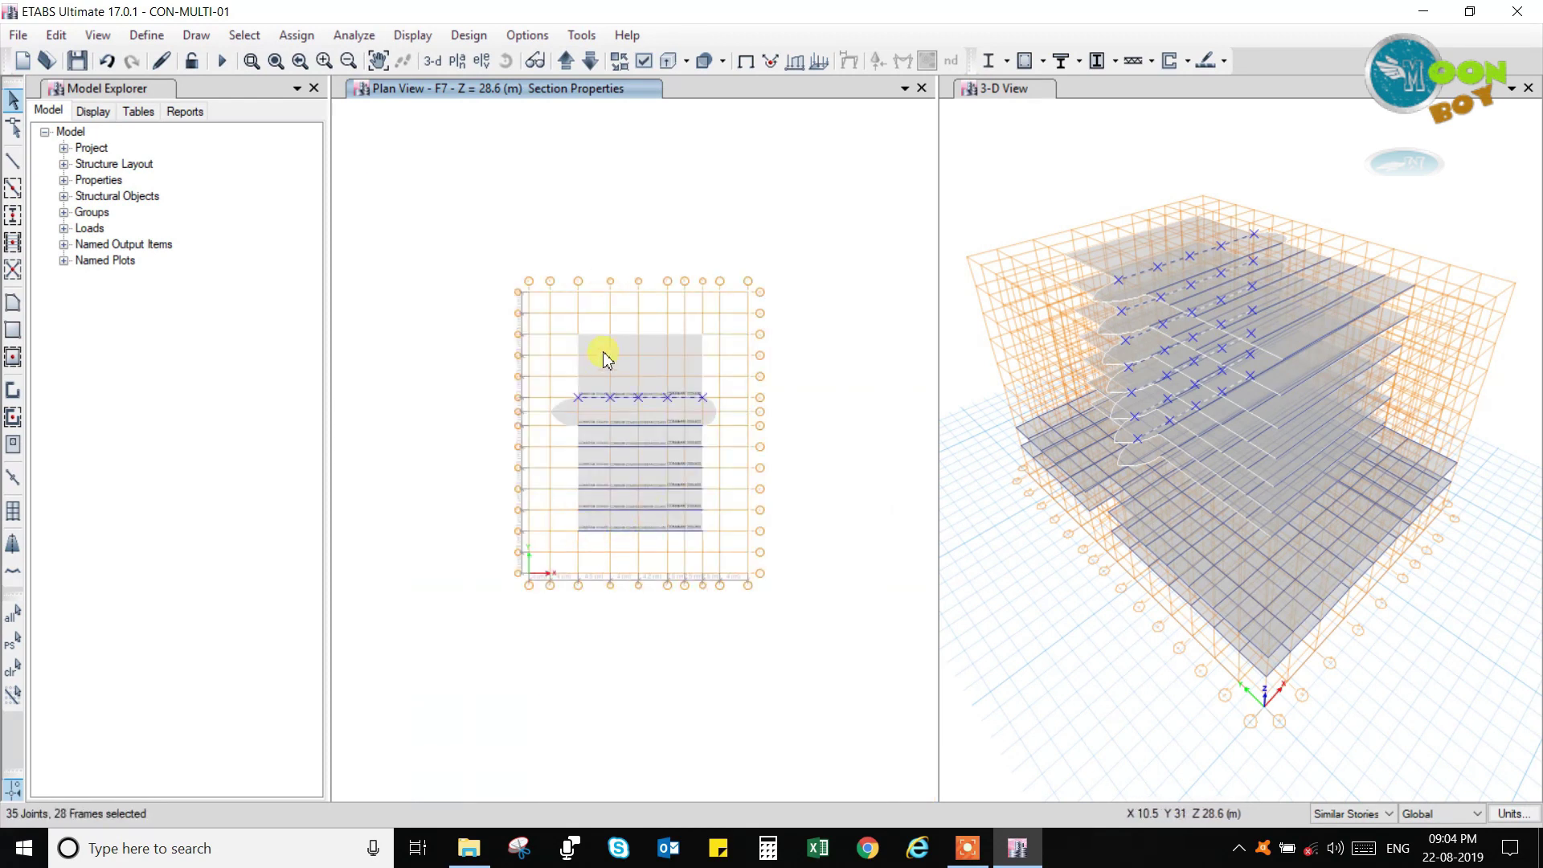
Remove the Joints object type from the grid line 10 selection so only the beams stay selected.
scroll(586, 434, "up", 2)
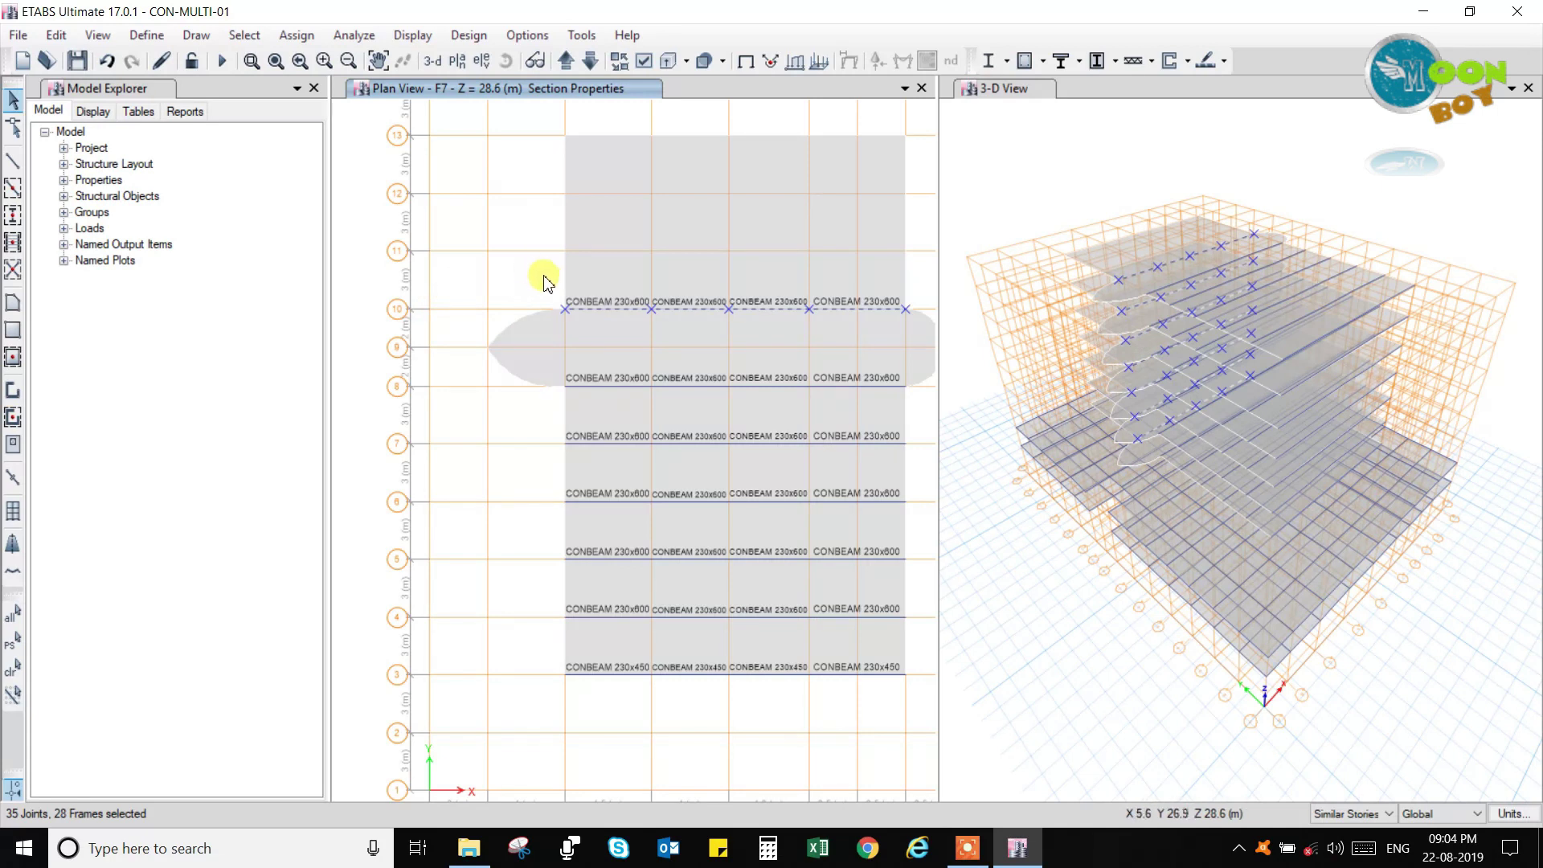
left_click(252, 40)
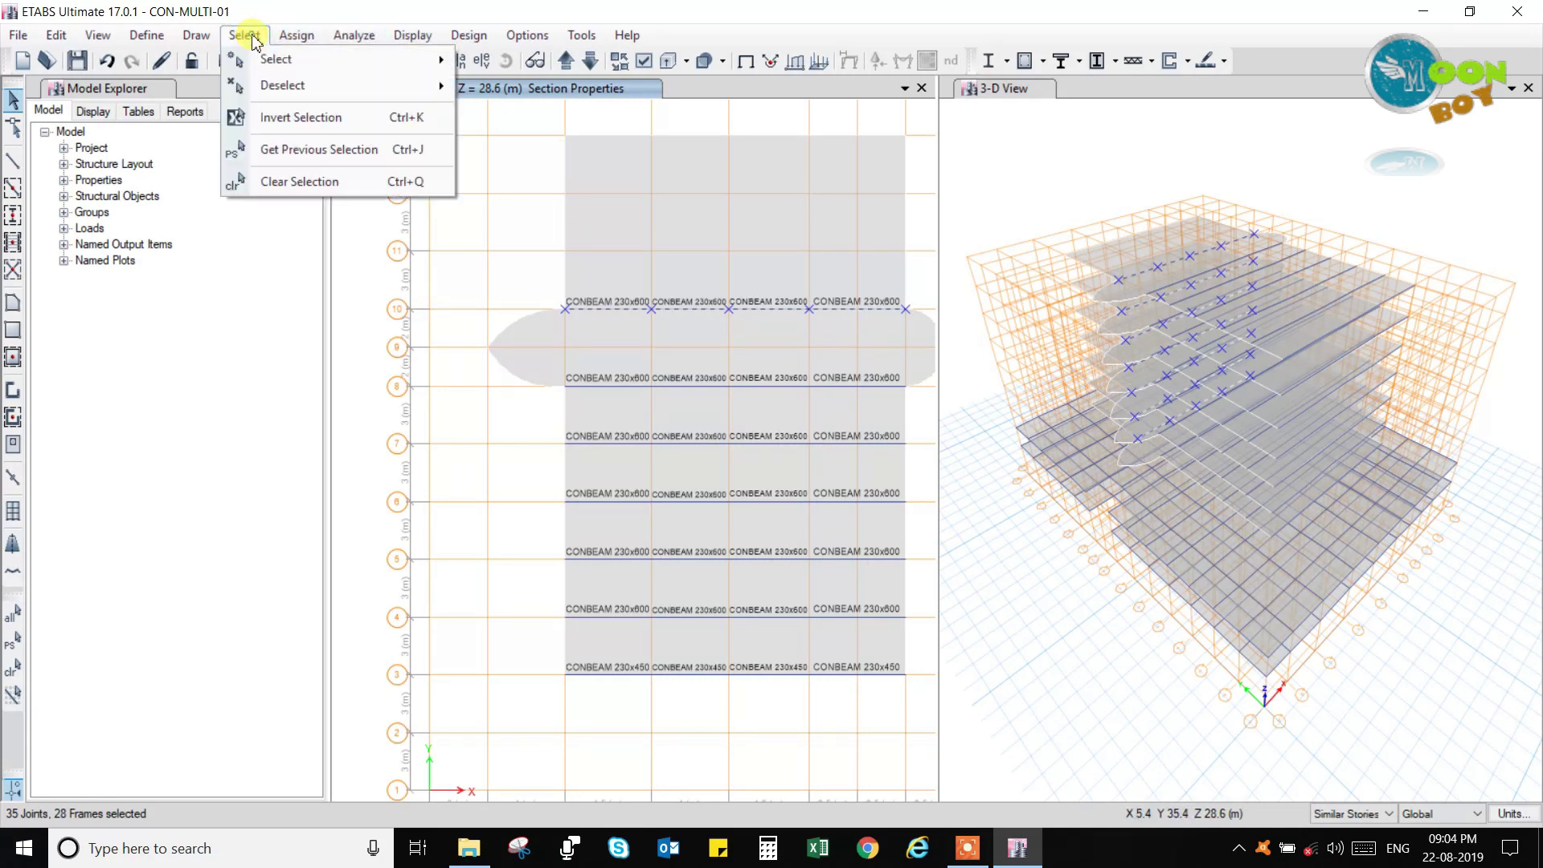
mouse_move(304, 86)
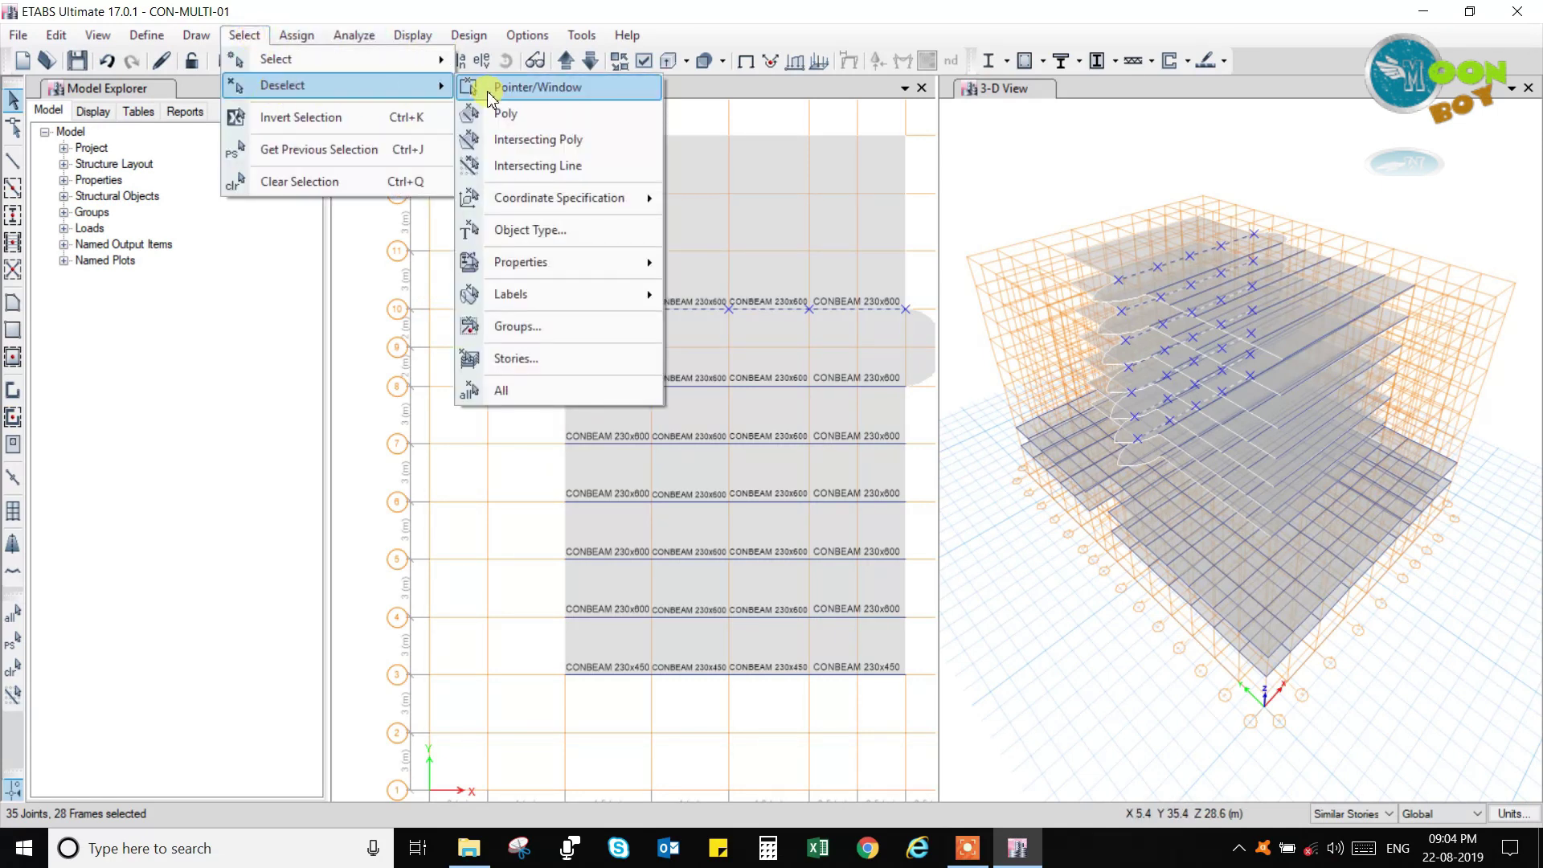
left_click(524, 231)
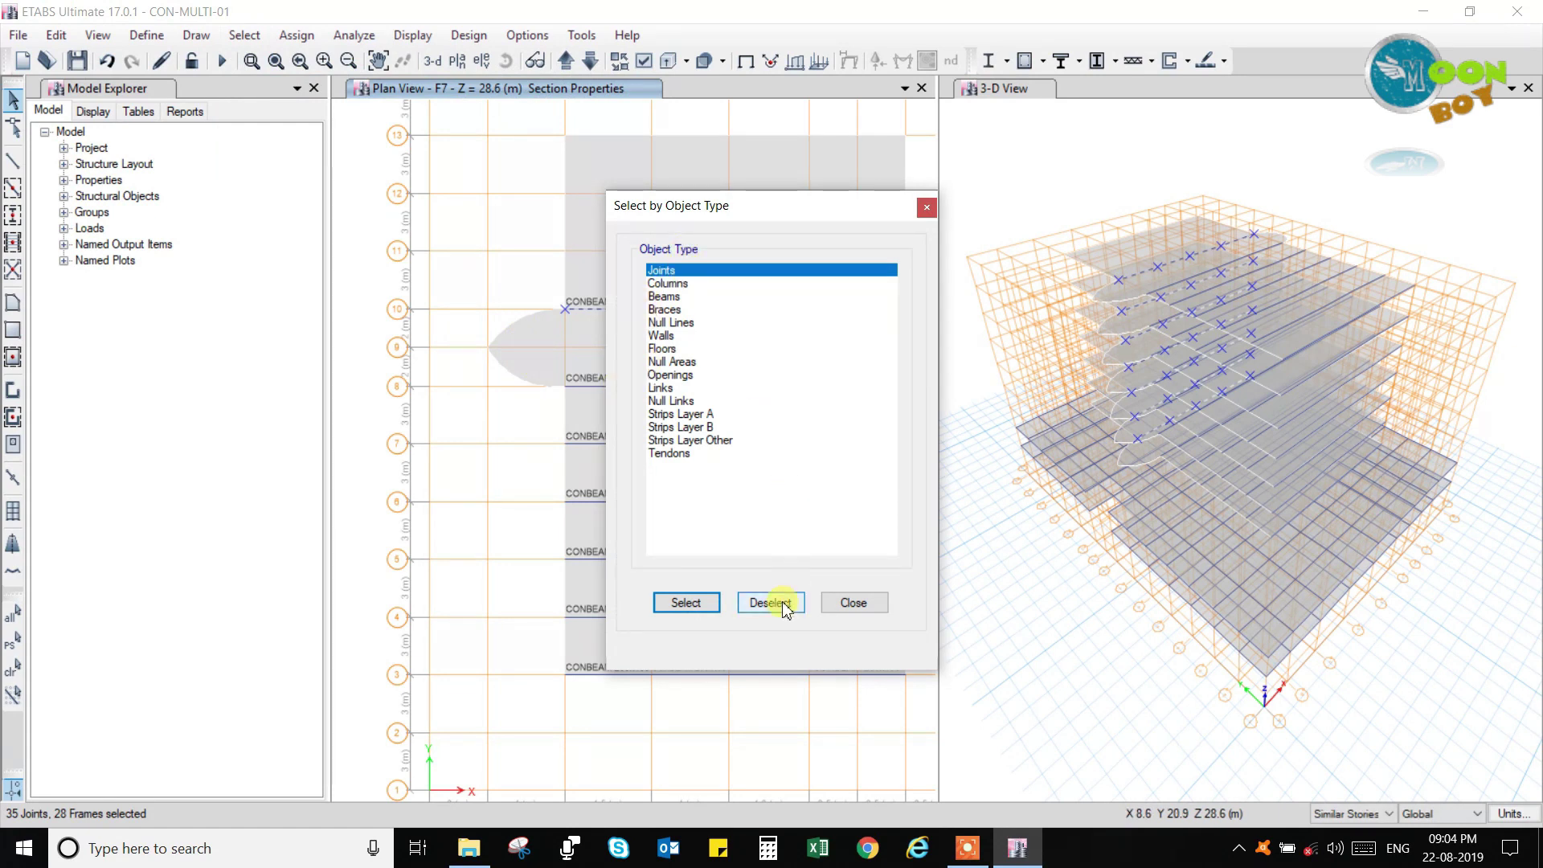
left_click_drag(747, 208, 711, 225)
left_click(734, 622)
left_click(814, 623)
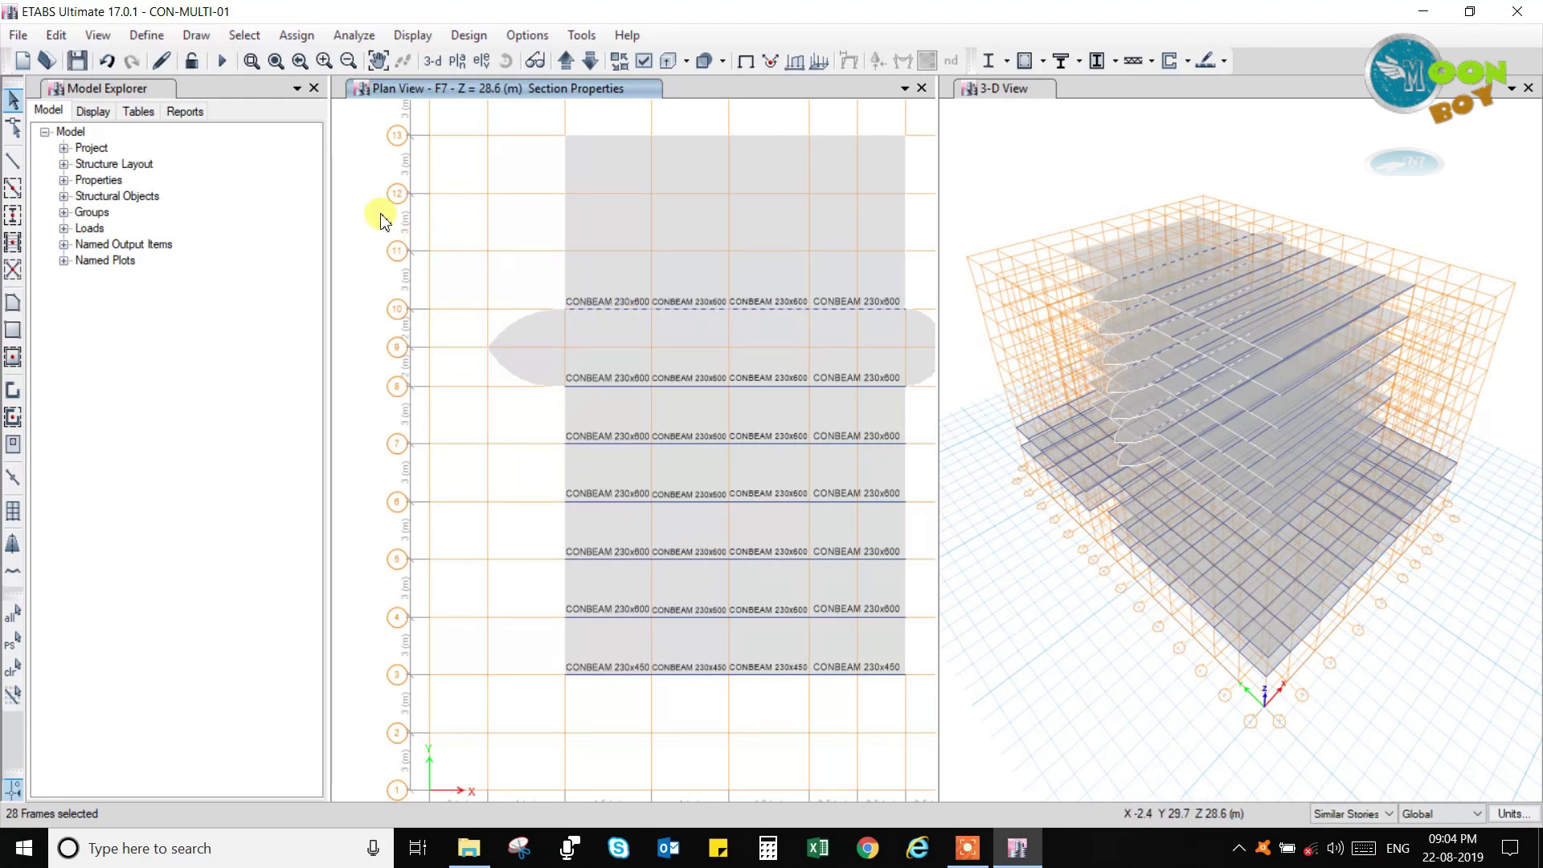
Replicate the selected grid line 10 beams linearly with dy 3 m and 2 copies, onto grid lines 11 and 12.
left_click(69, 40)
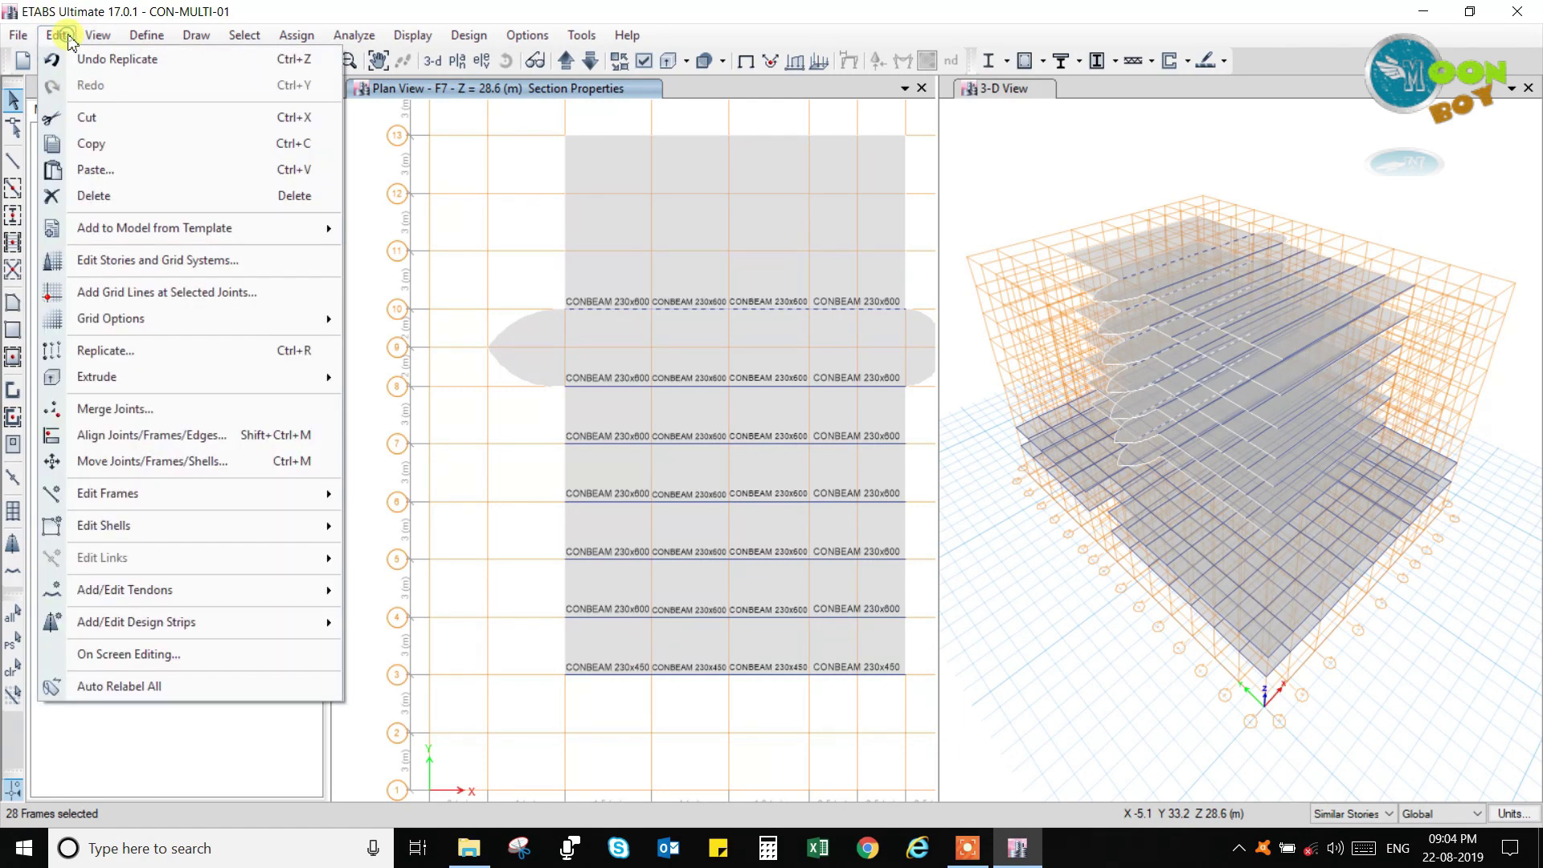
left_click(141, 365)
double_click(1053, 357)
type("3")
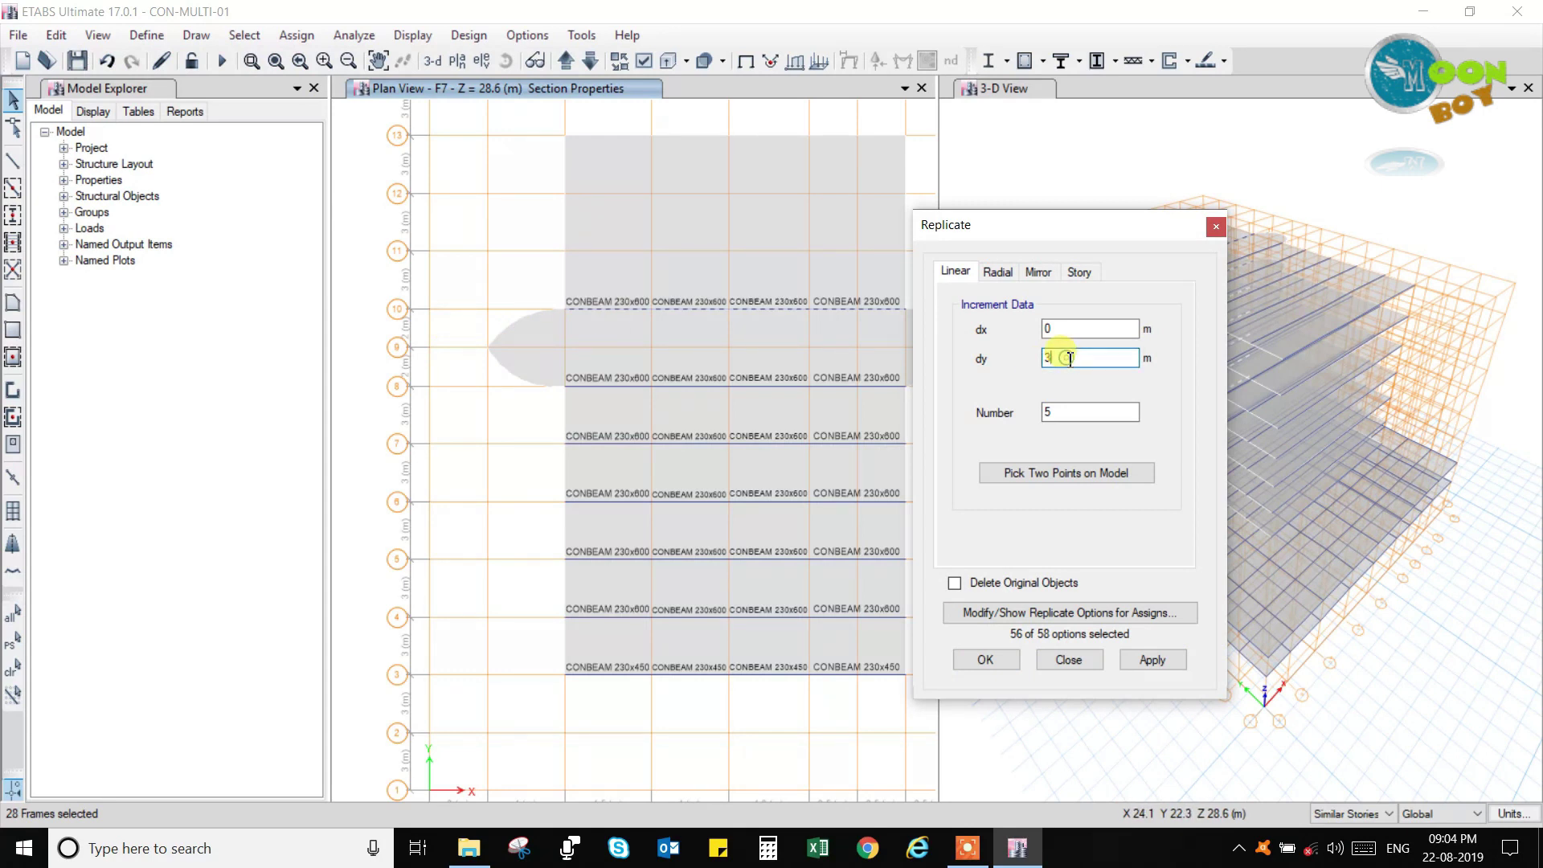
double_click(1047, 412)
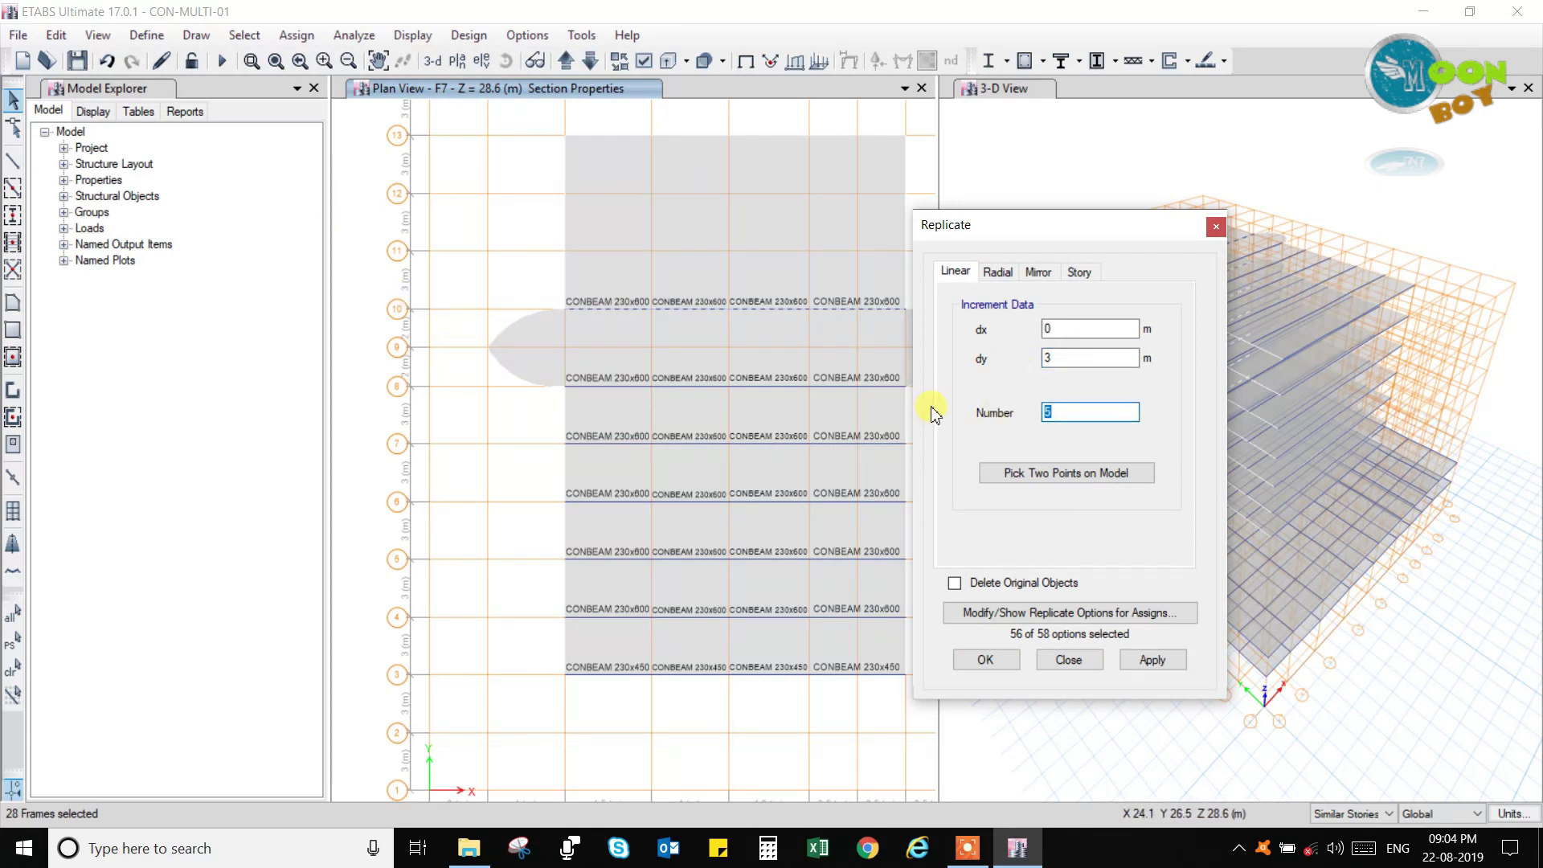
left_click(1153, 660)
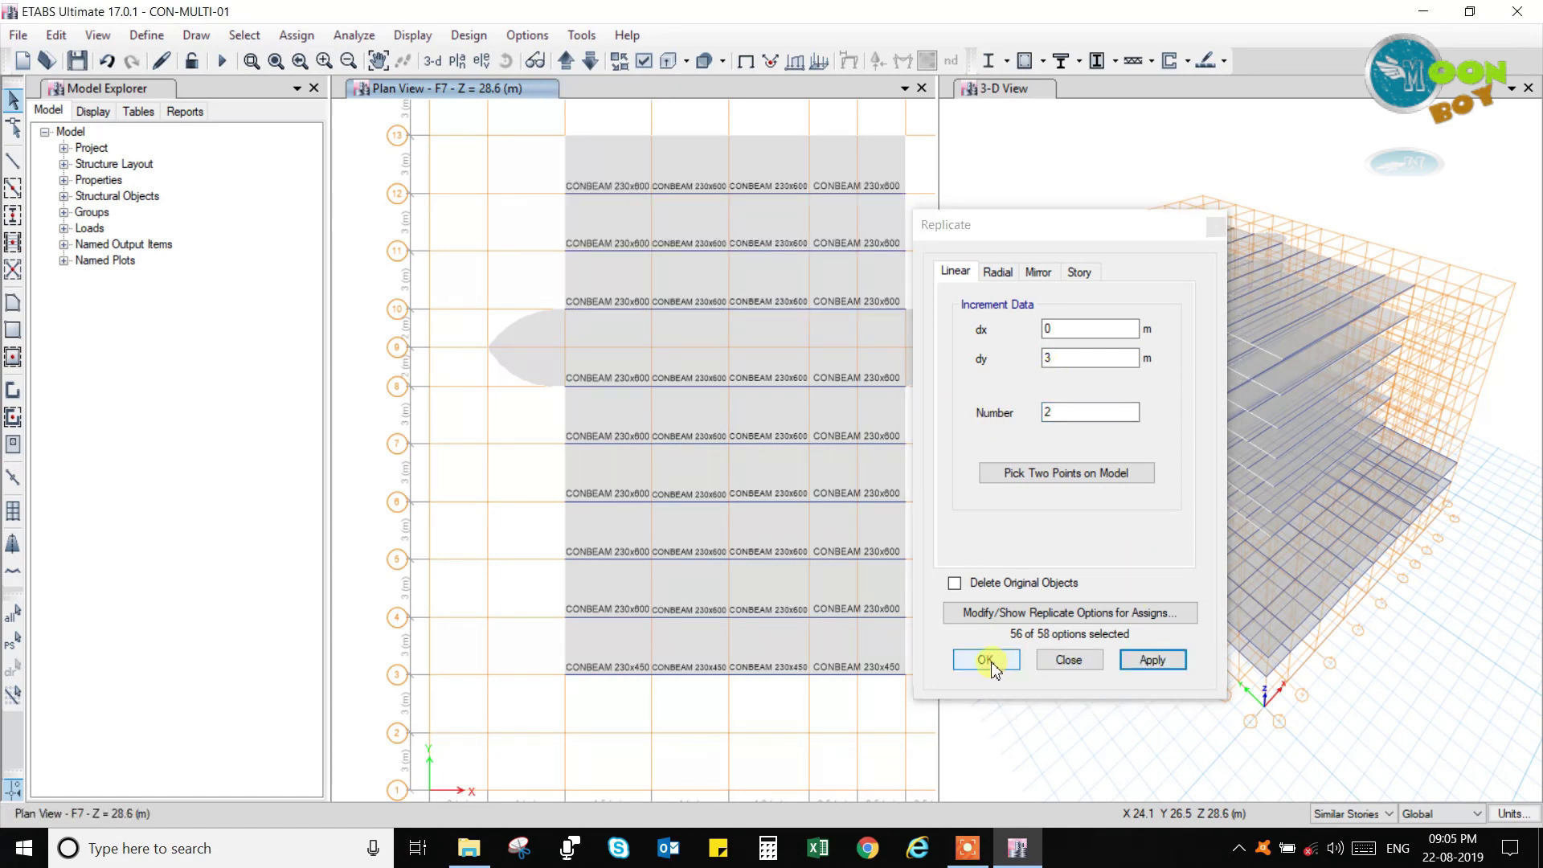
left_click(987, 662)
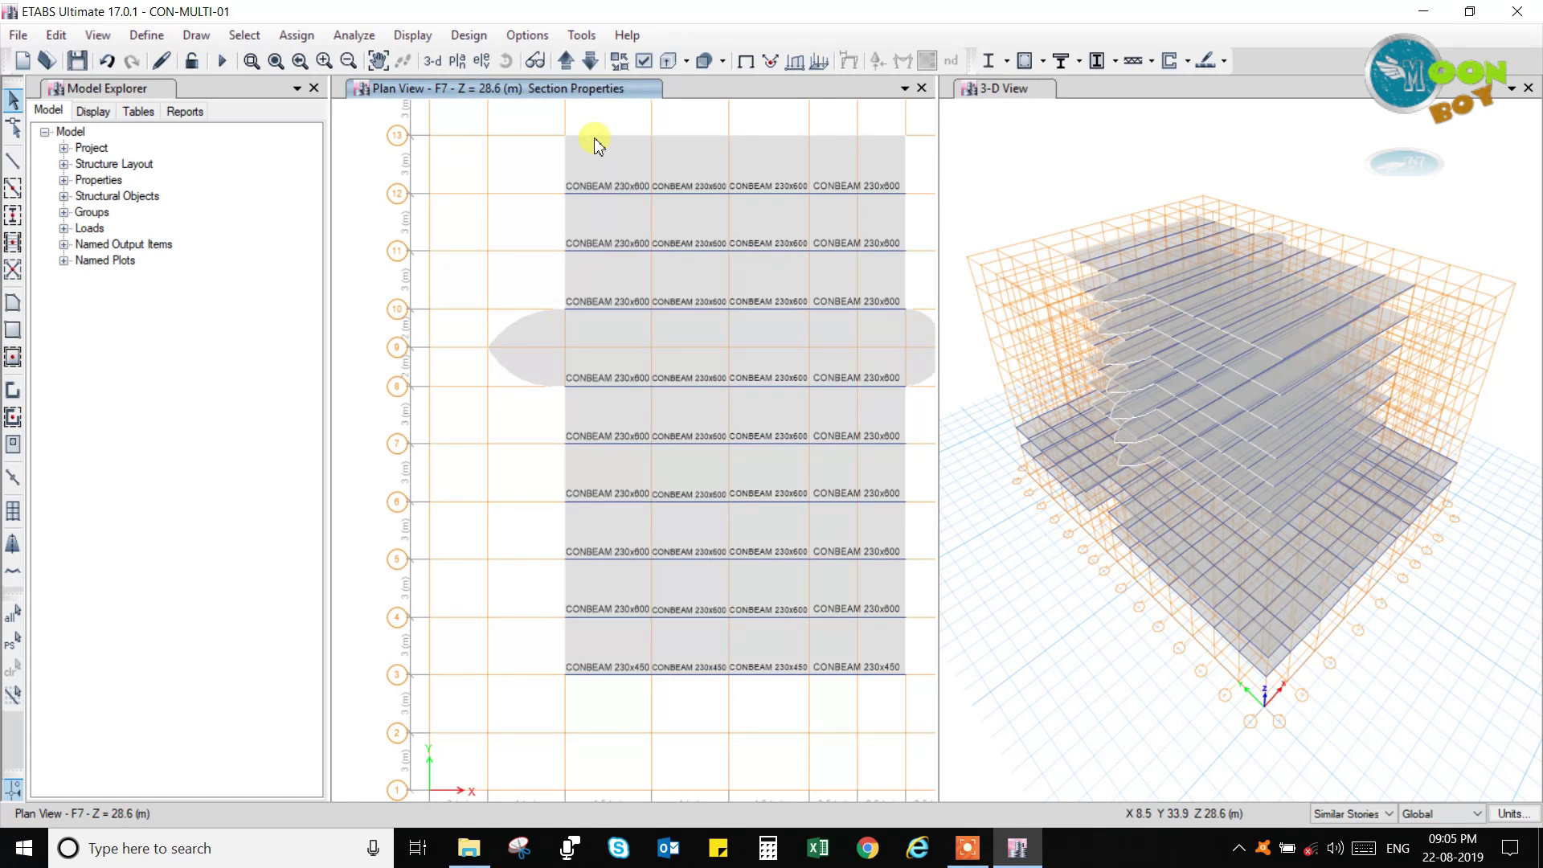
Draw a vertical dimension line from grid point C-3 to C-13, placed outside the slab between grid lines A and B.
left_click(196, 35)
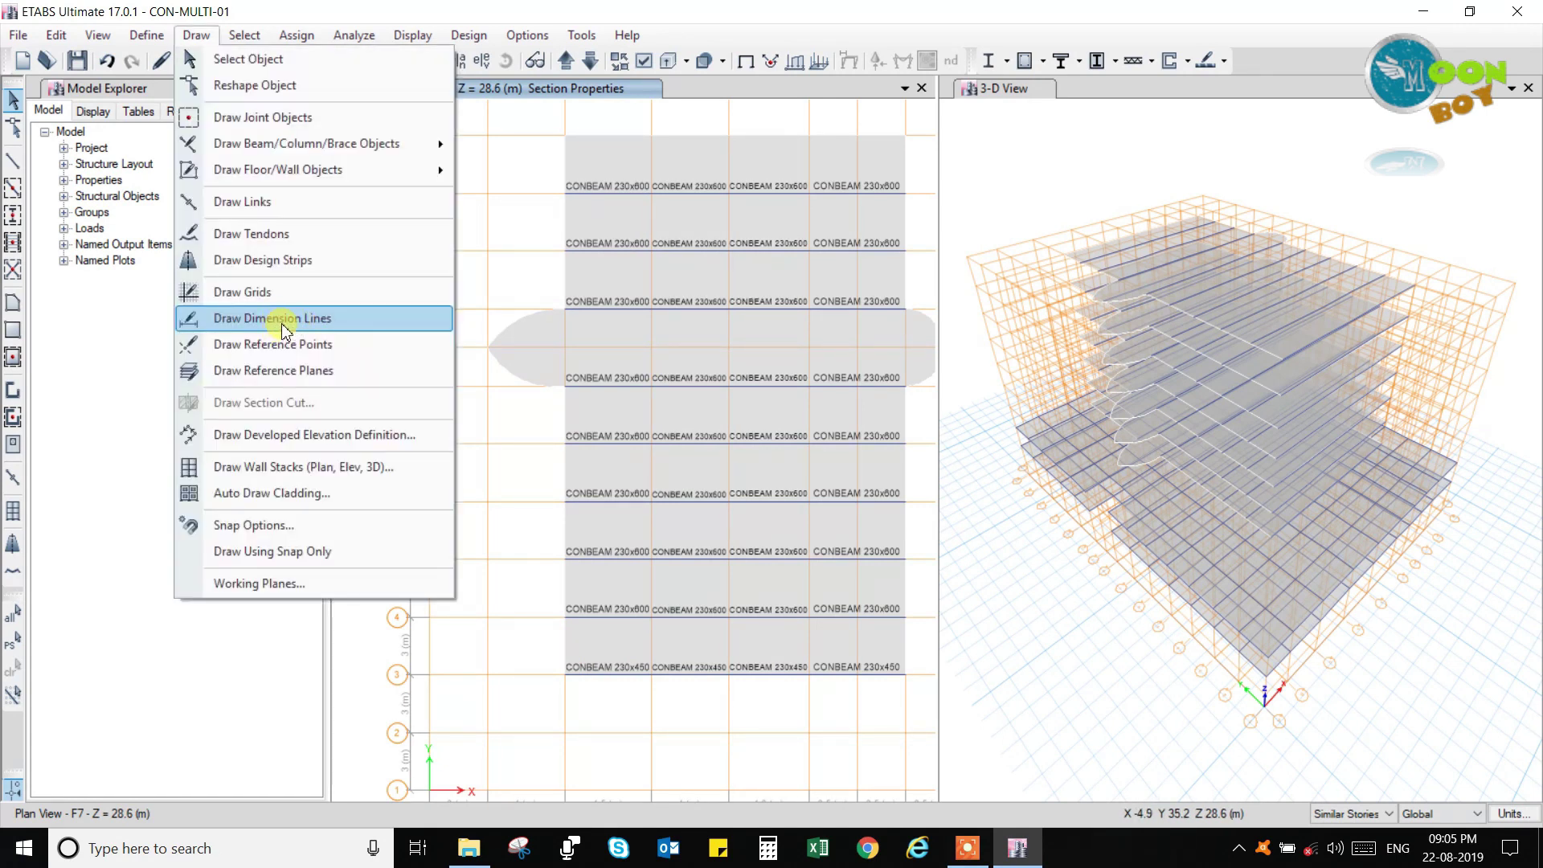
left_click(283, 321)
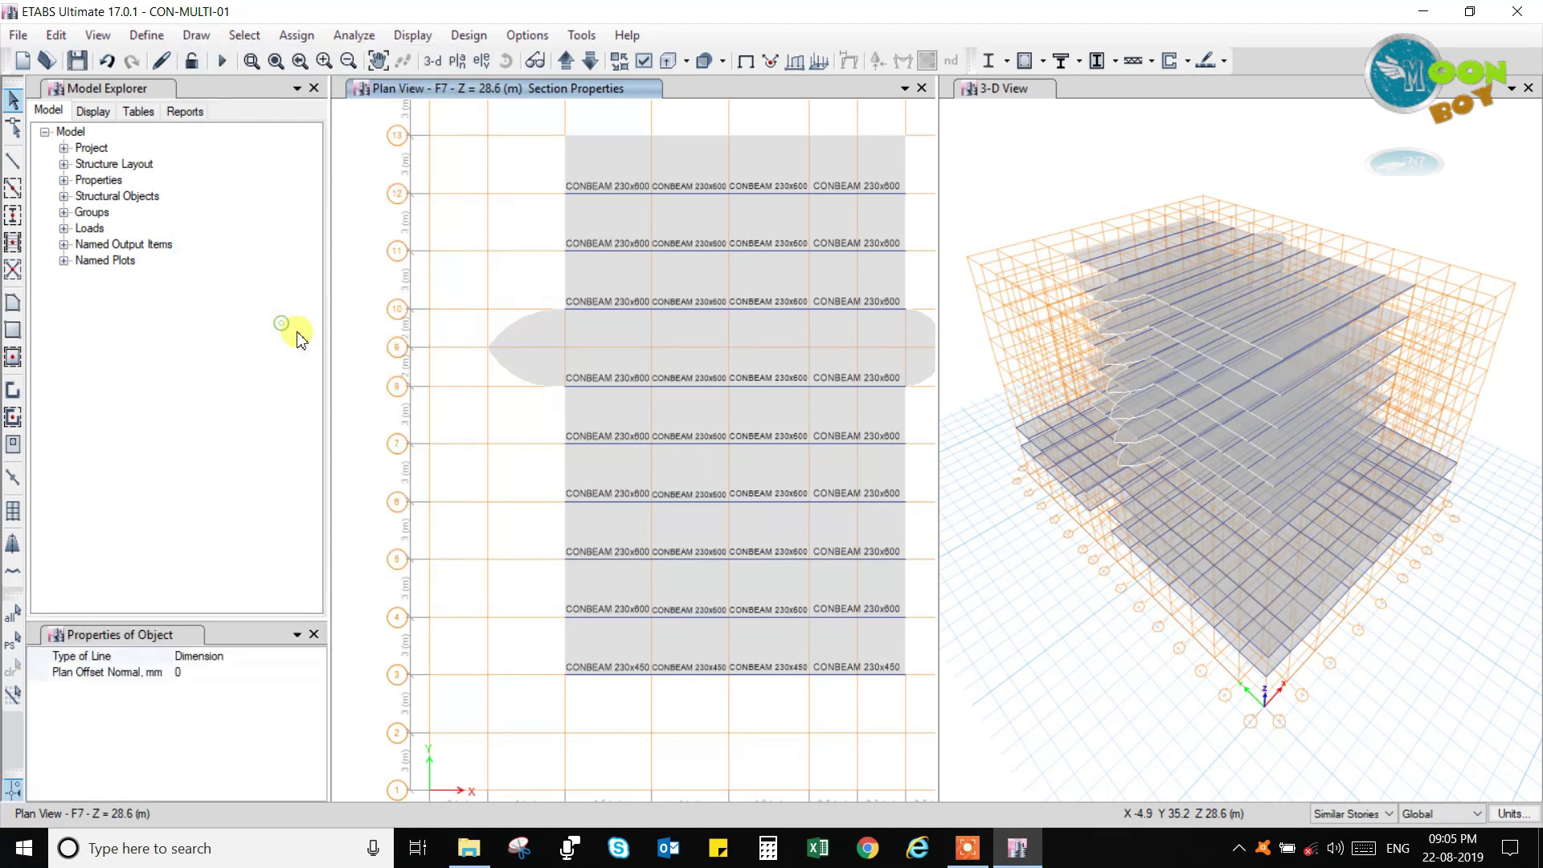
left_click(564, 677)
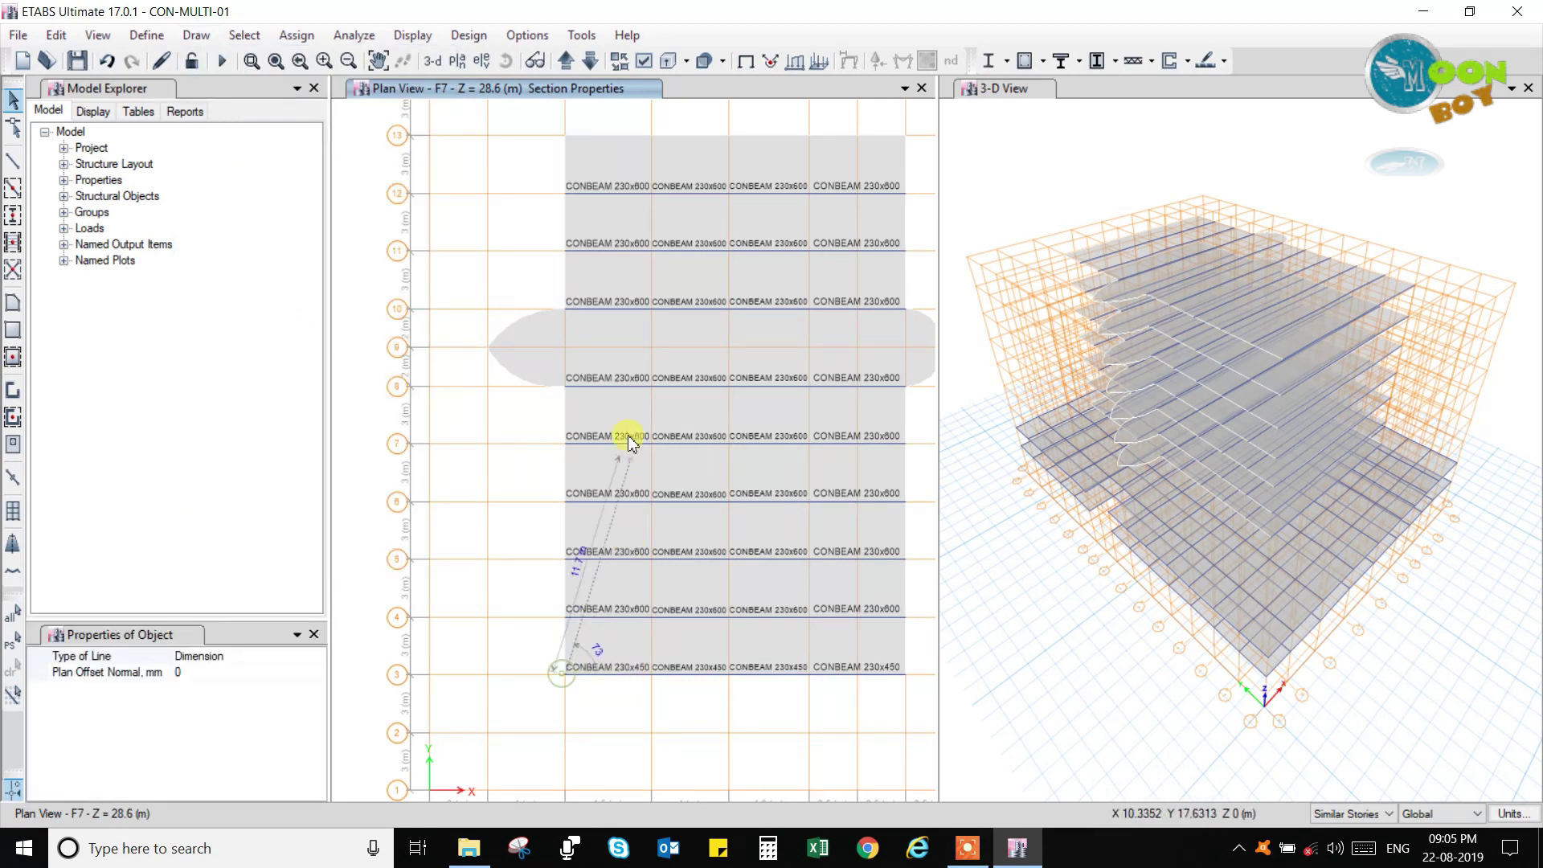
left_click(565, 135)
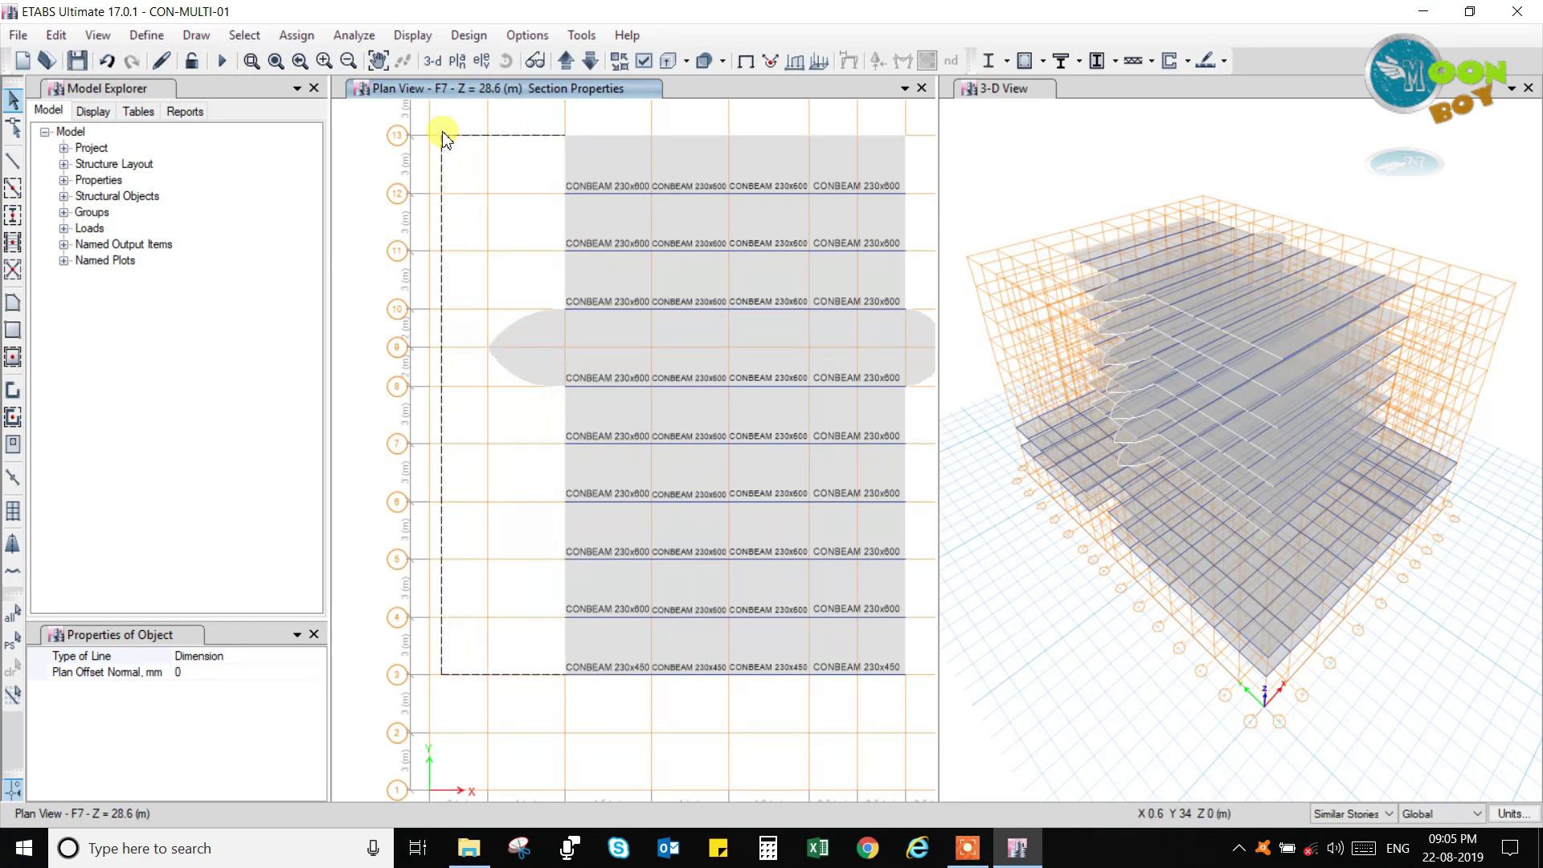
left_click(469, 135)
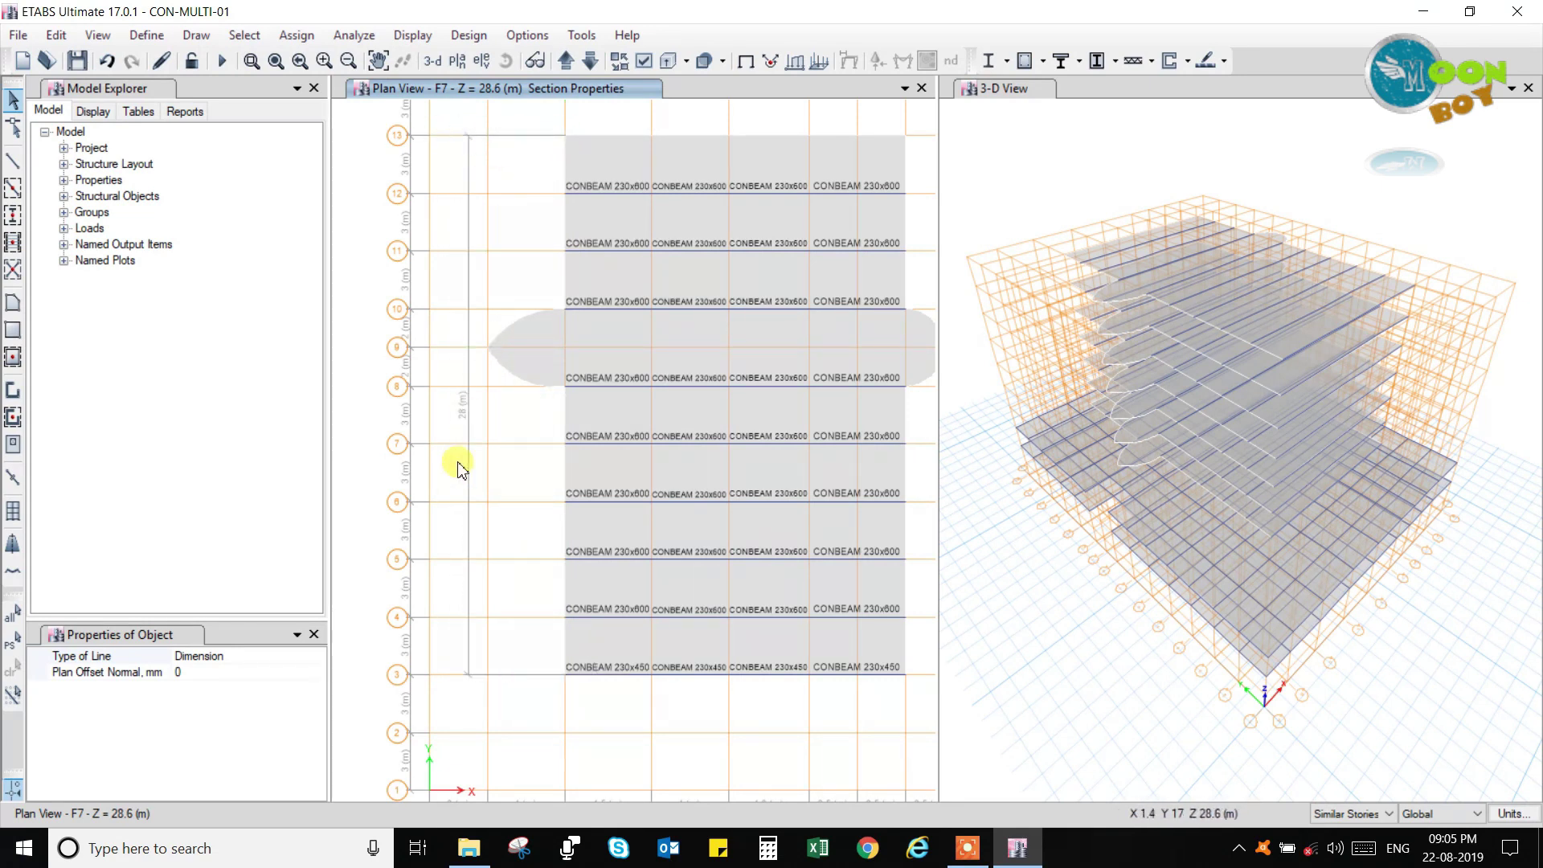
scroll(471, 430, "up", 3)
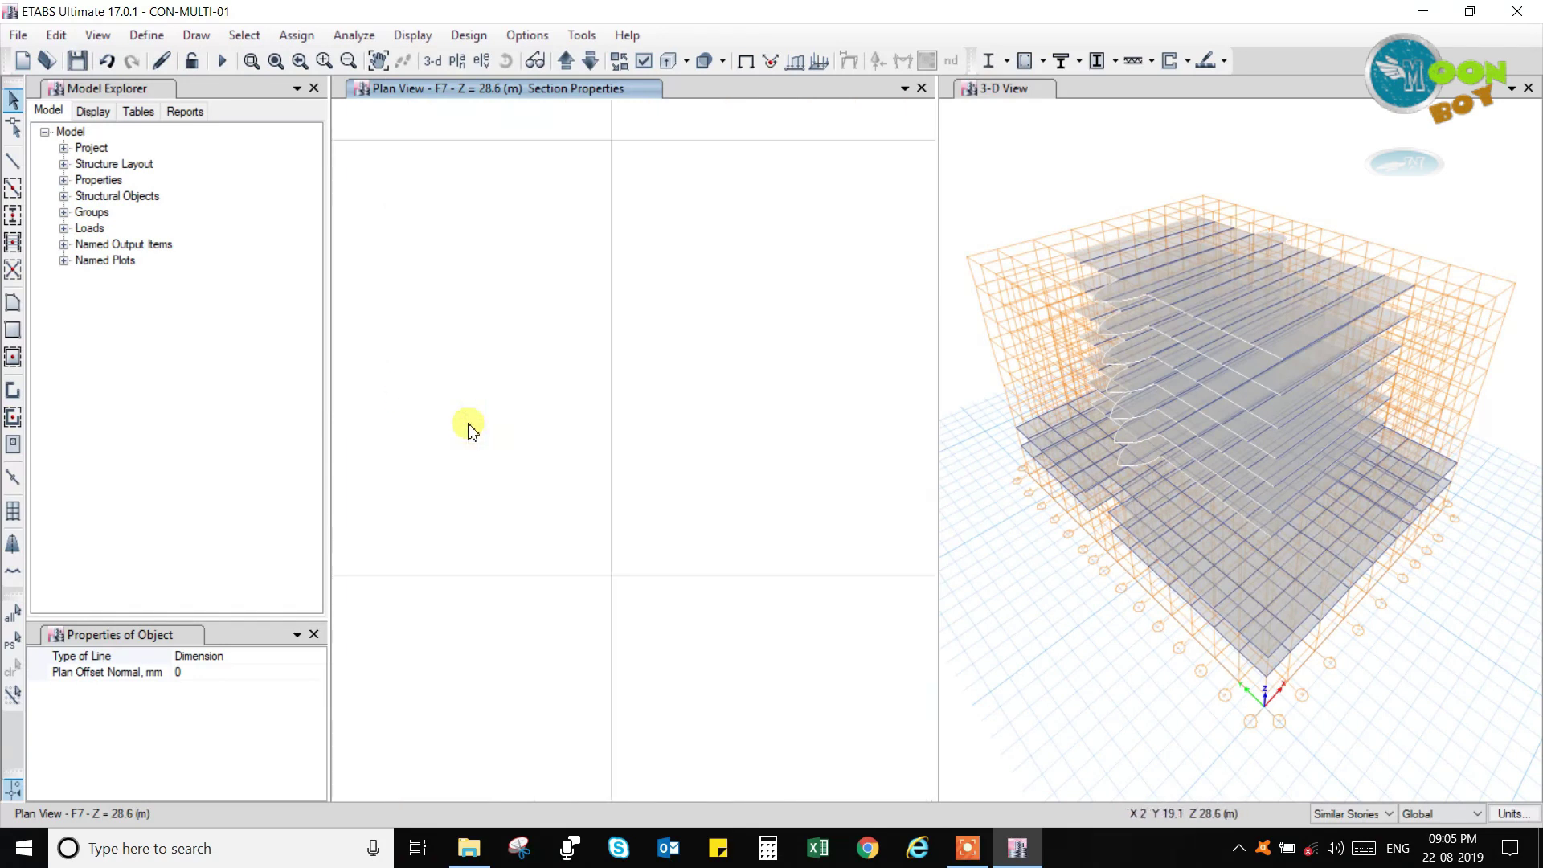
scroll(499, 492, "down", 5)
scroll(499, 499, "up", 2)
left_click(472, 419)
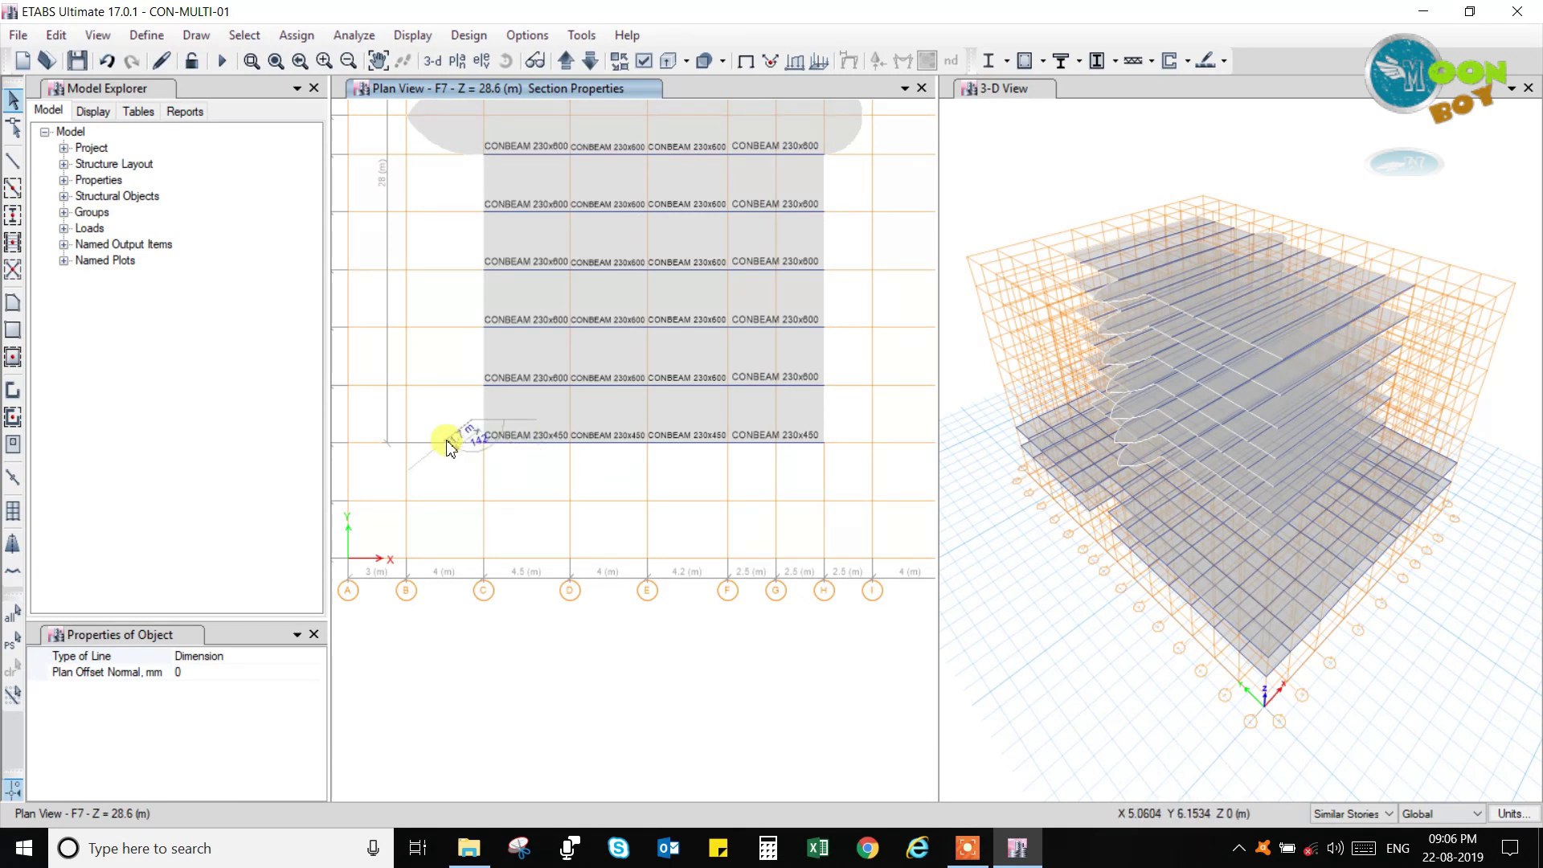
key("Escape")
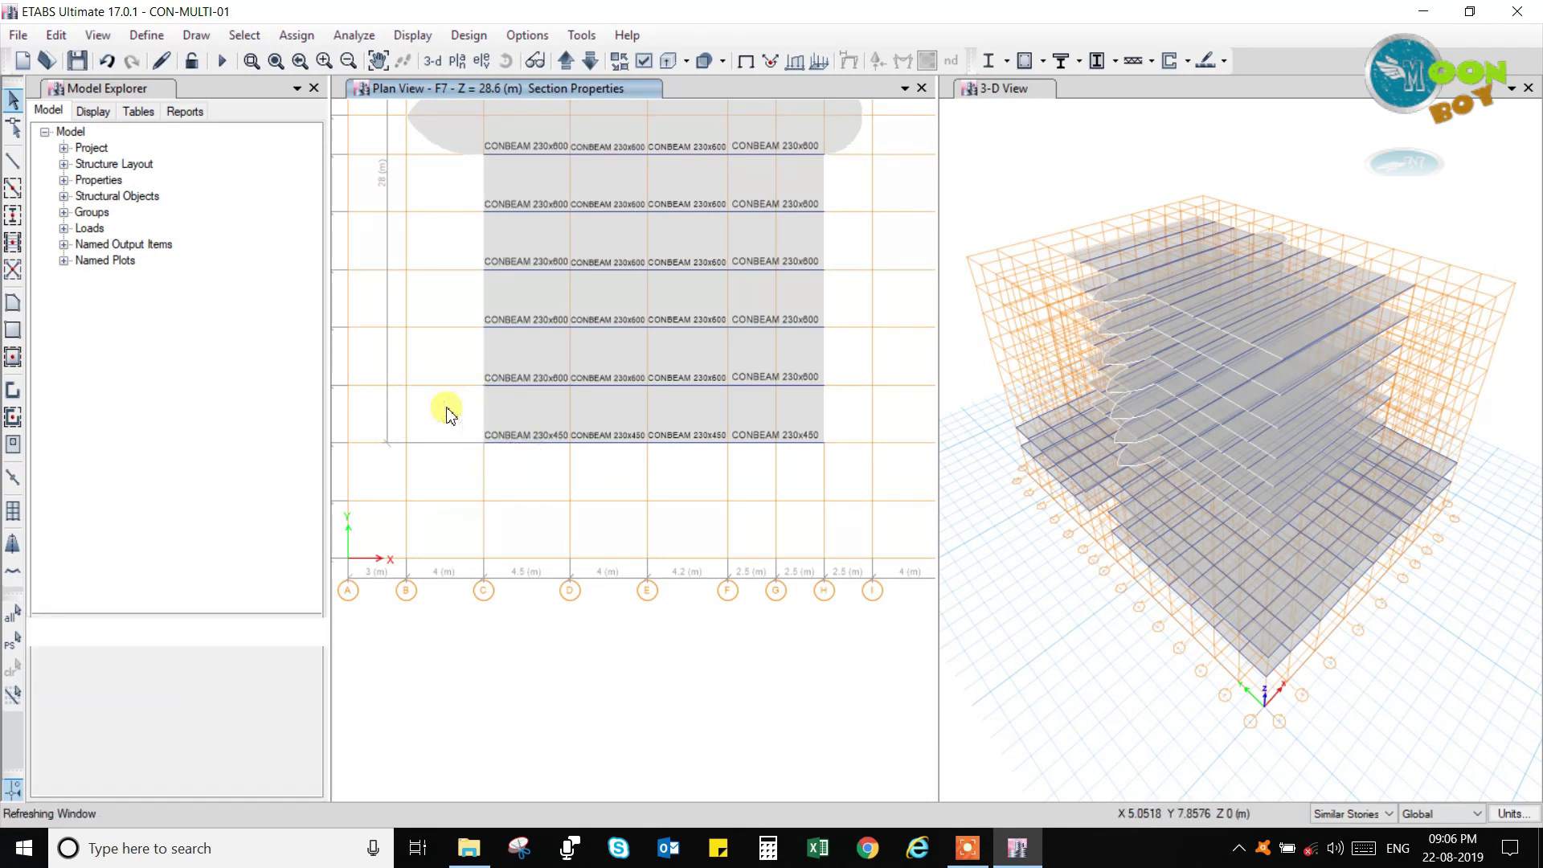
Window-select the row of beams on grid line 3 from C to H and remove the Joints object type from the selection.
left_click(12, 99)
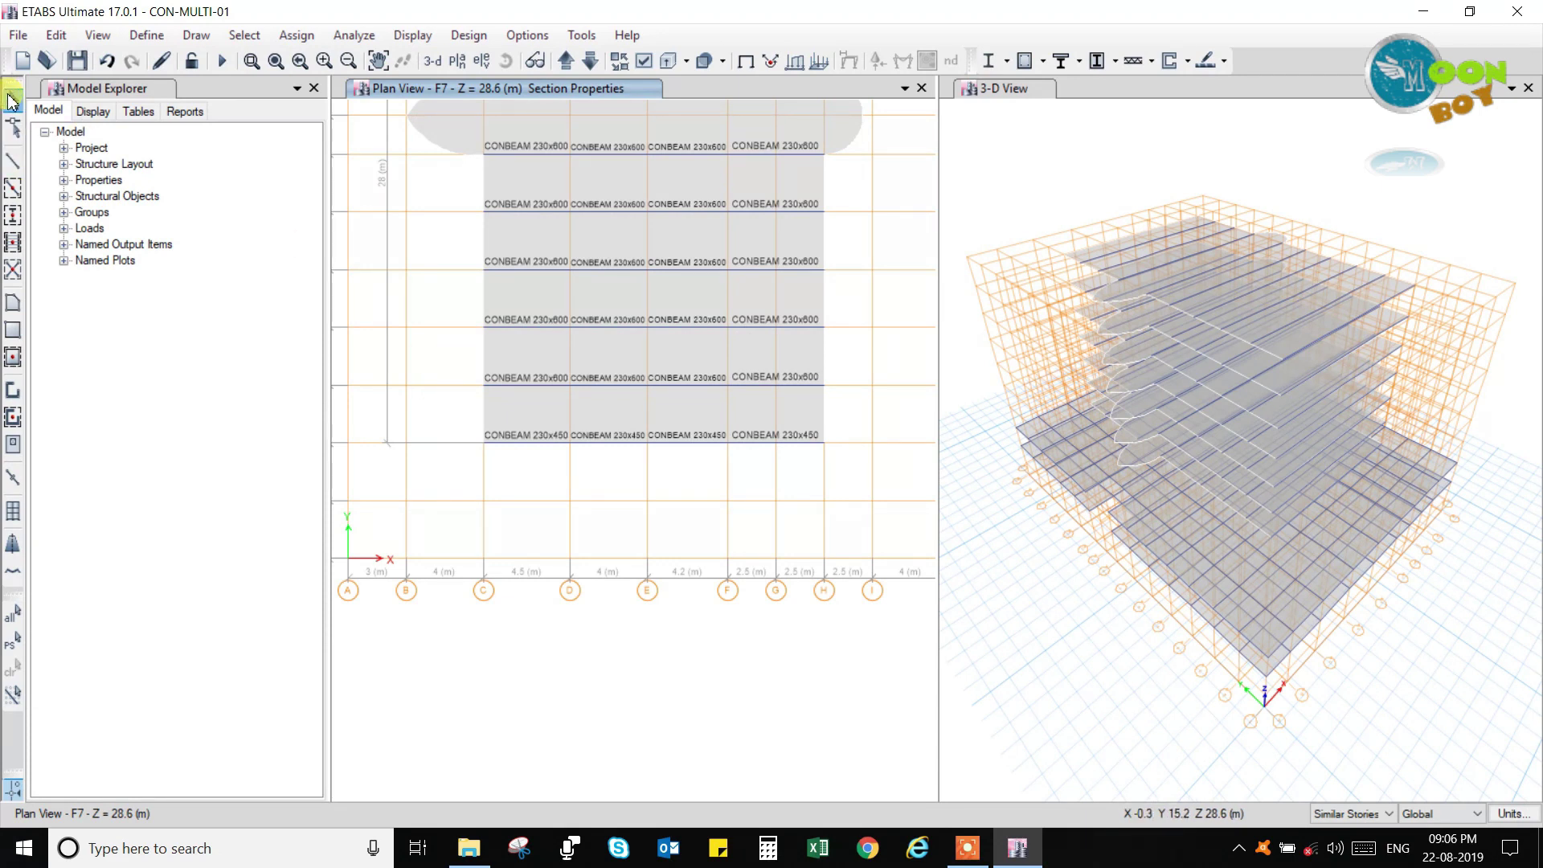
left_click_drag(469, 426, 835, 476)
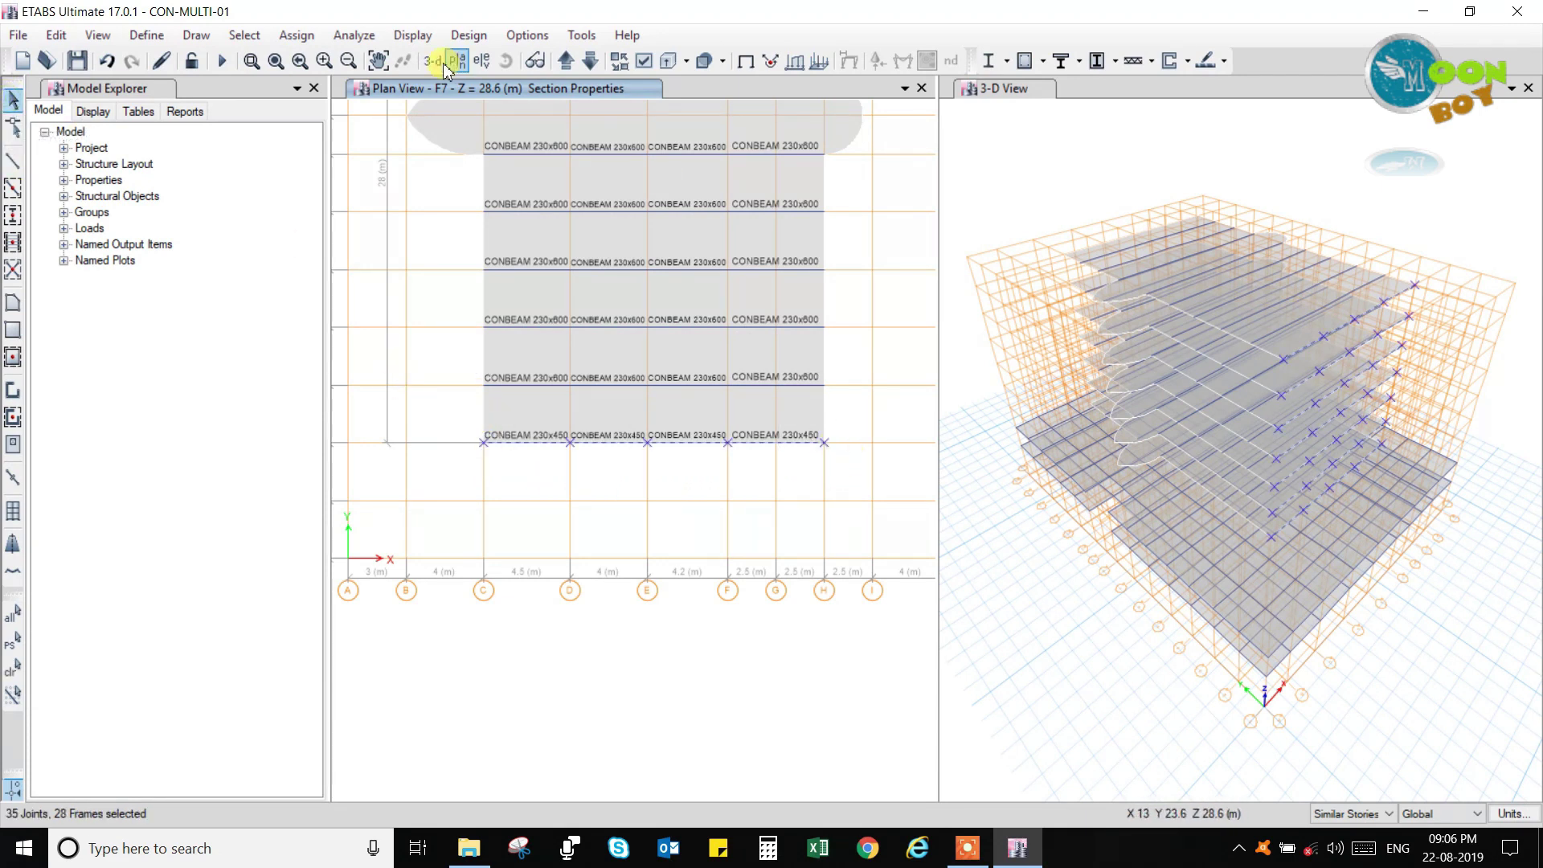
left_click(244, 35)
mouse_move(291, 85)
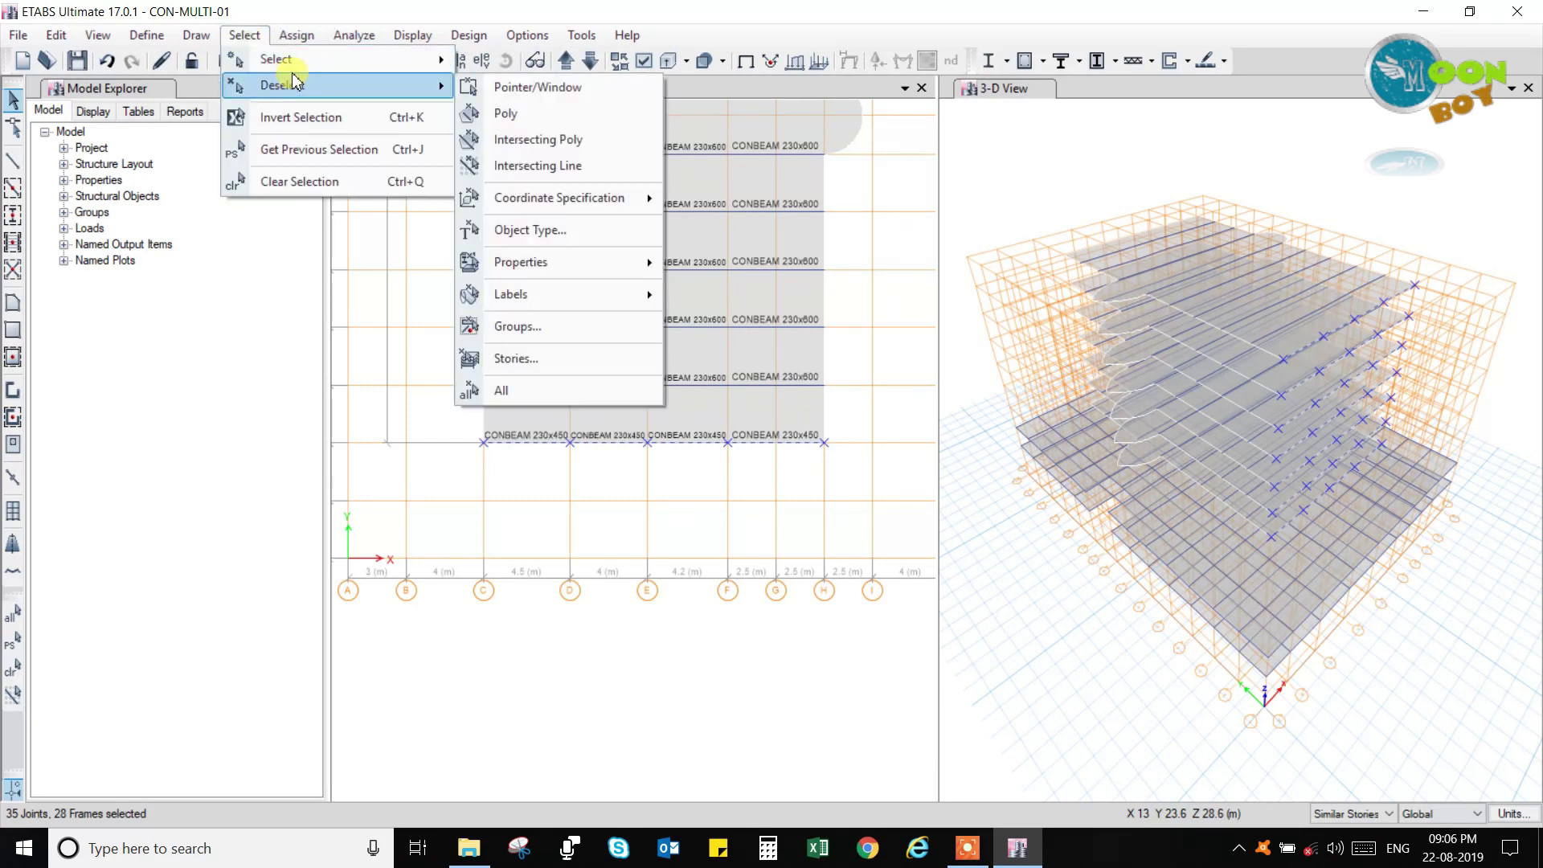
left_click(532, 234)
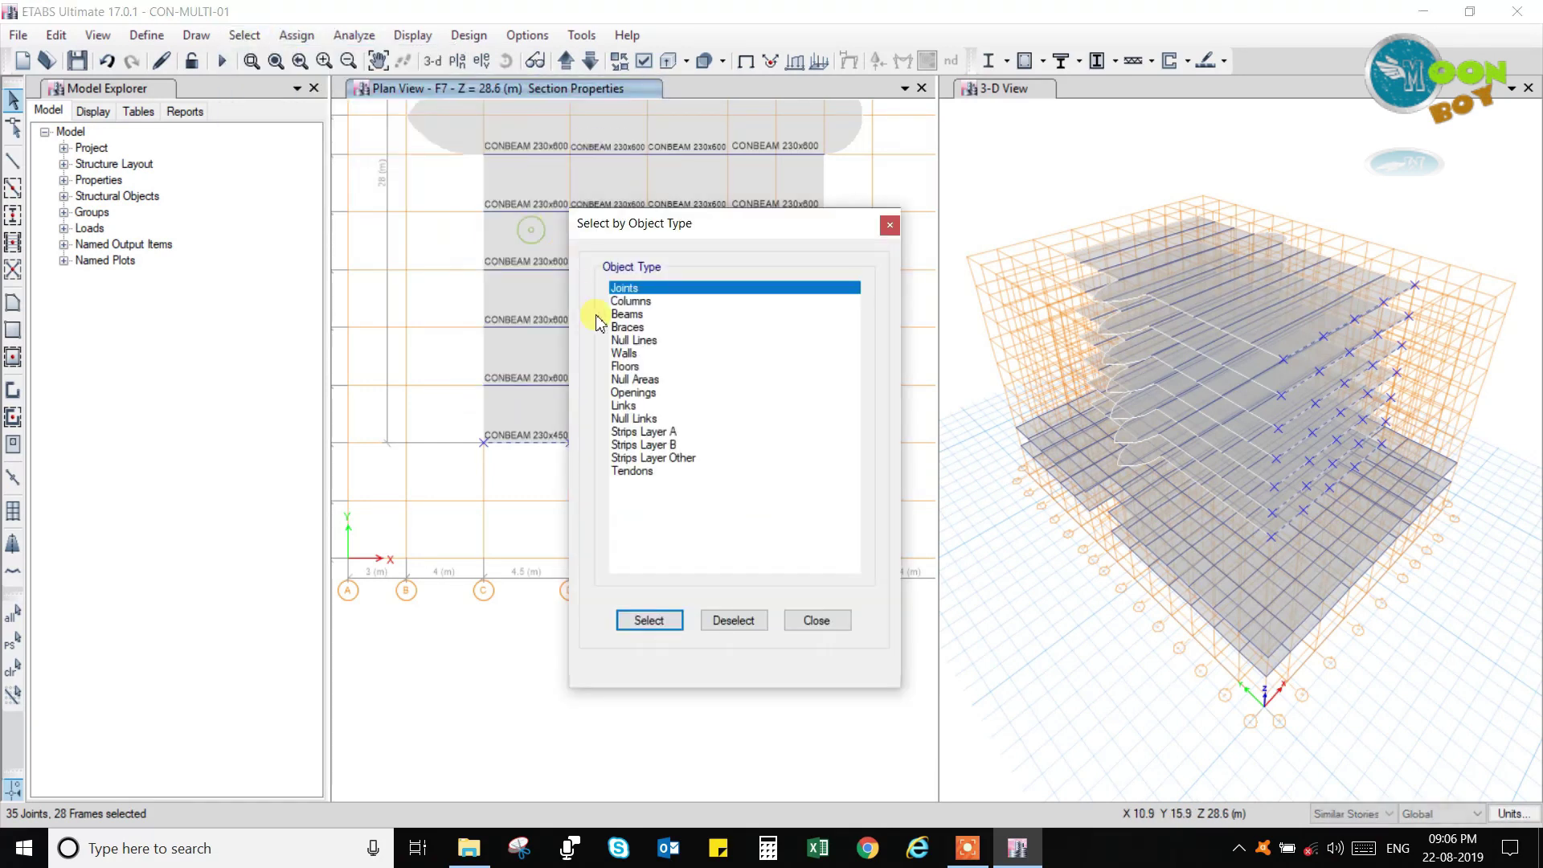
left_click(731, 620)
left_click(817, 620)
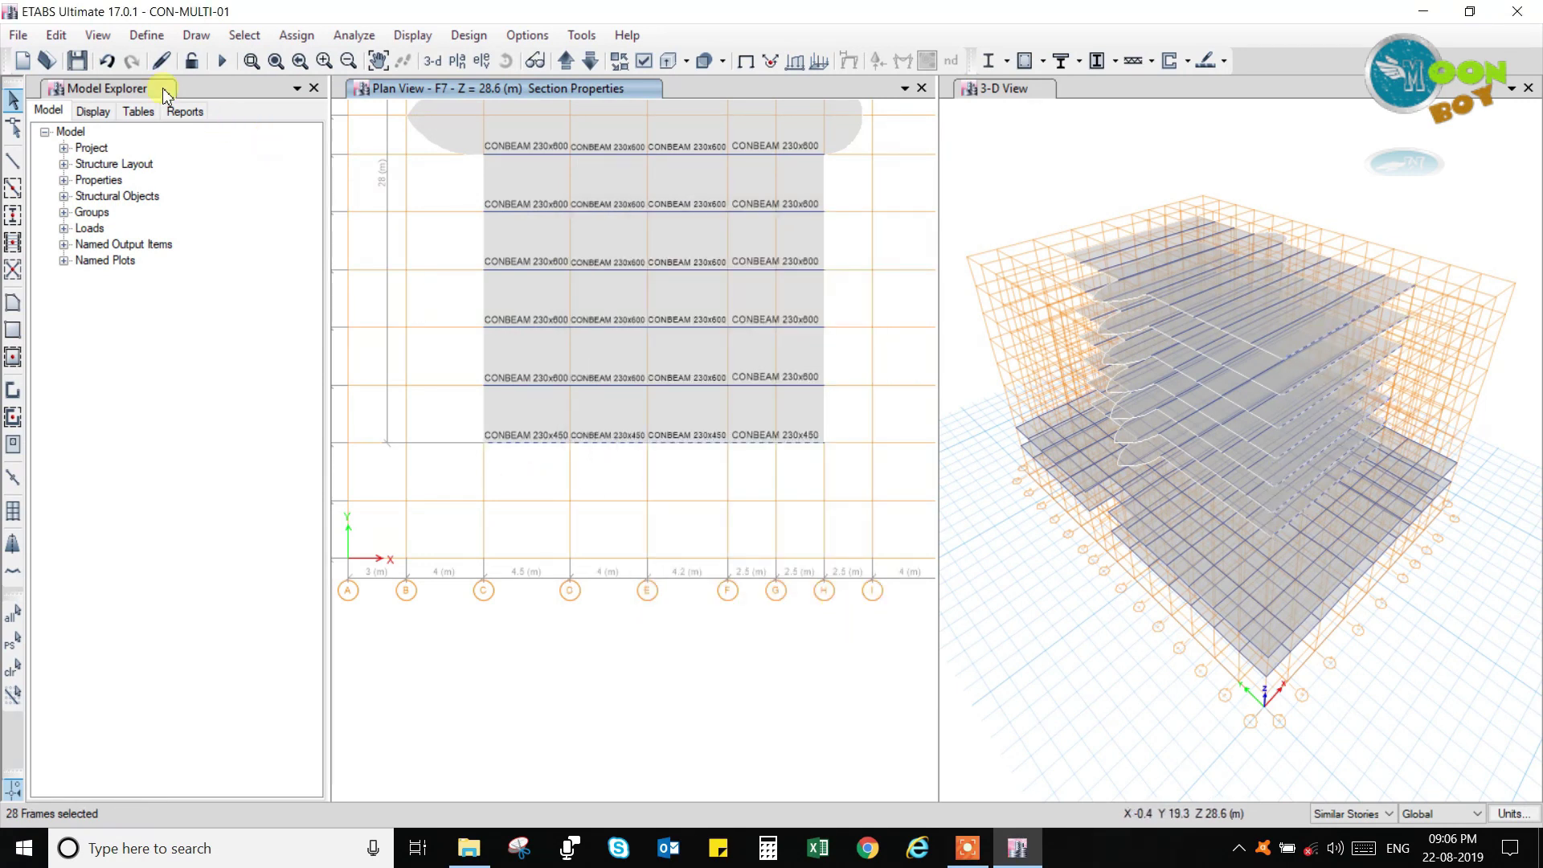
Copy the selected grid line 3 beams to the clipboard and clear the selection.
left_click(58, 36)
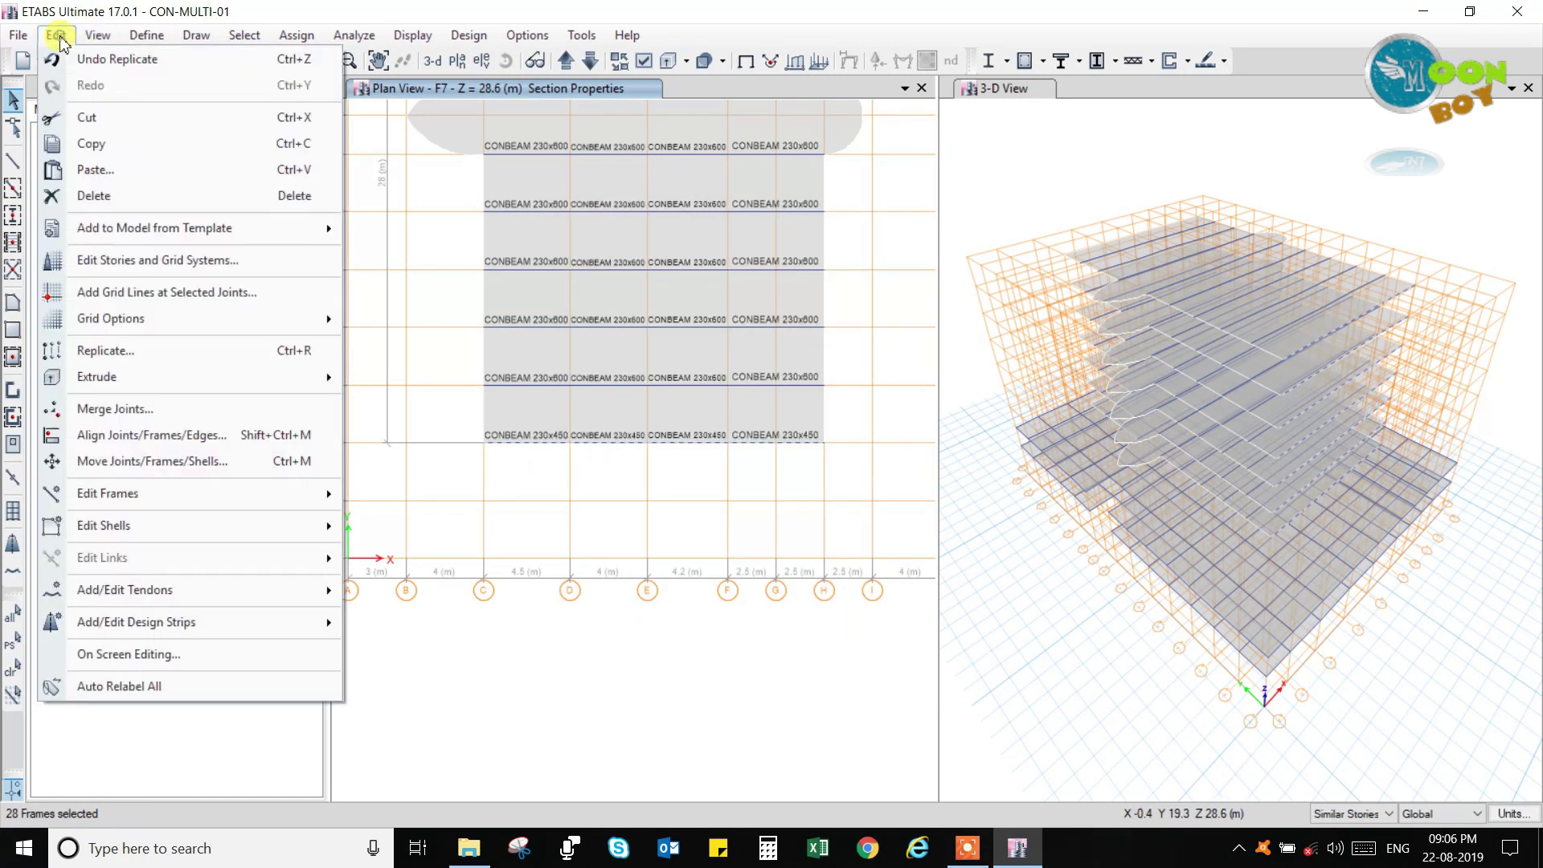
left_click(92, 143)
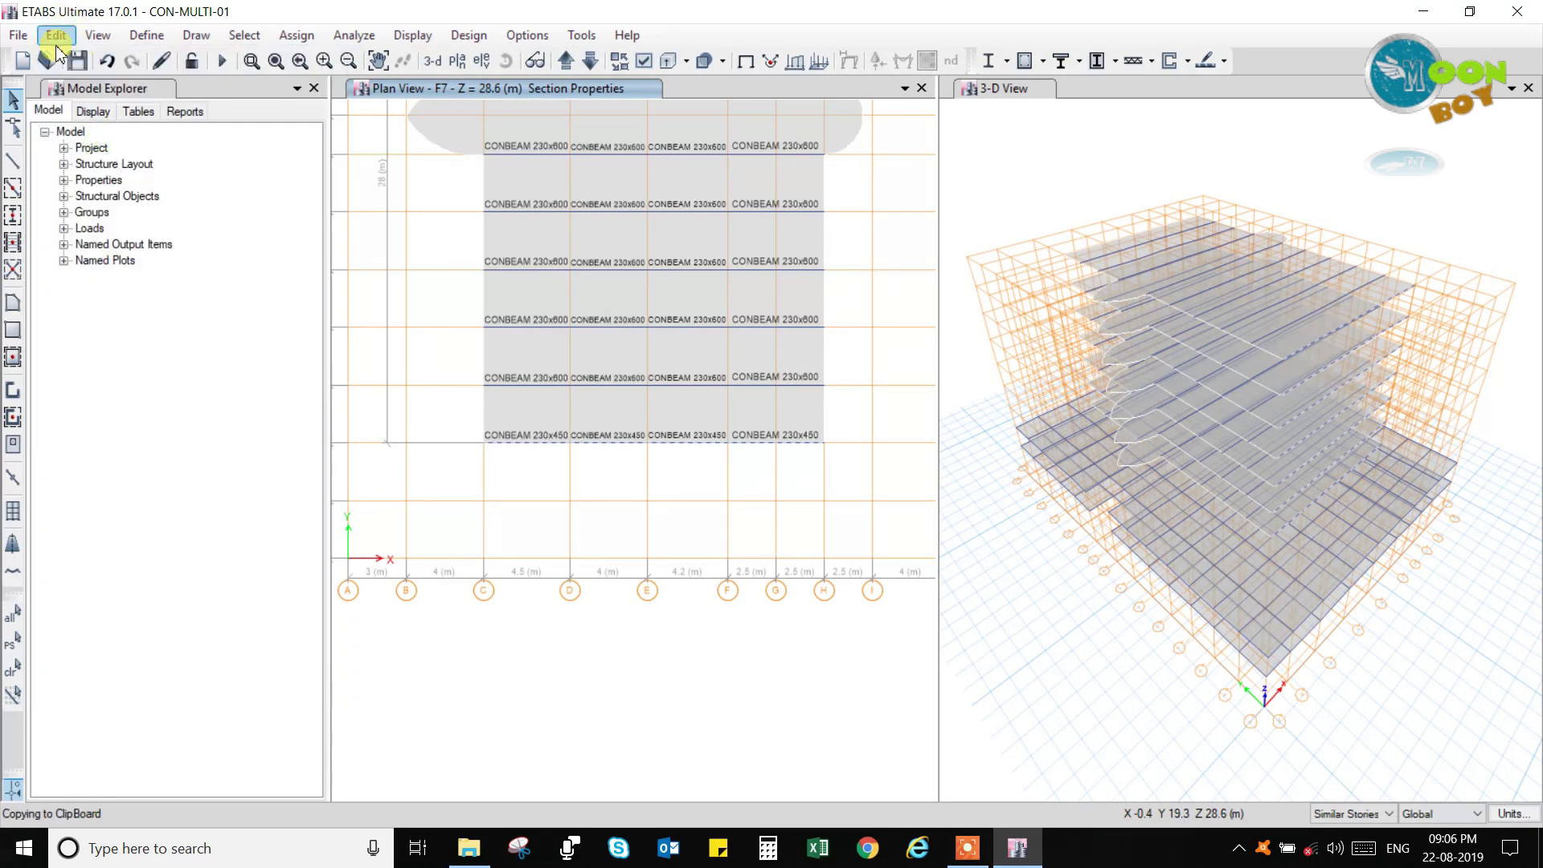
left_click(57, 38)
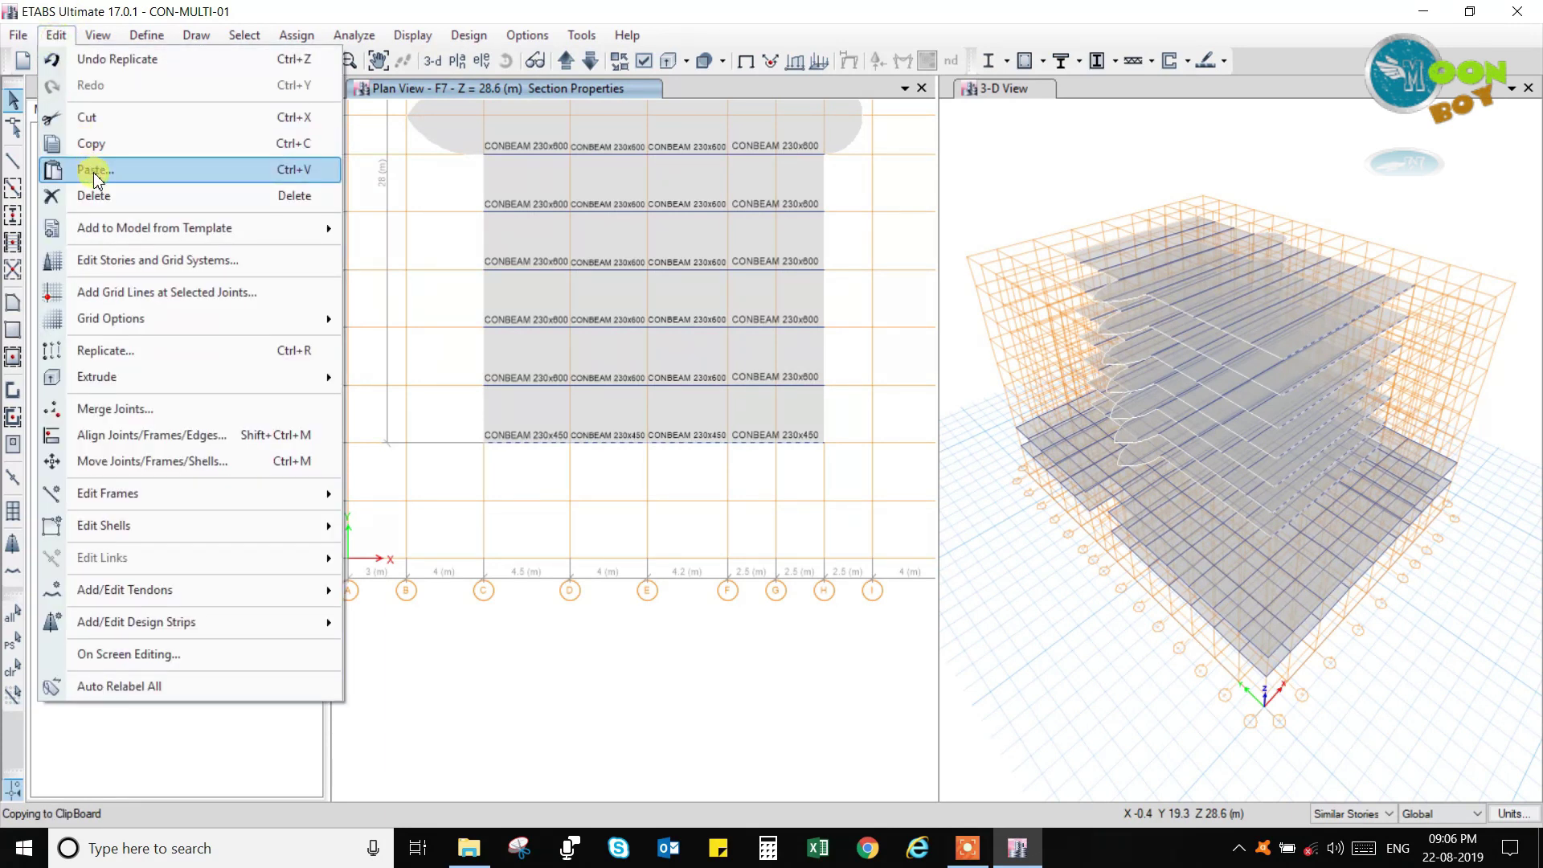
left_click(57, 36)
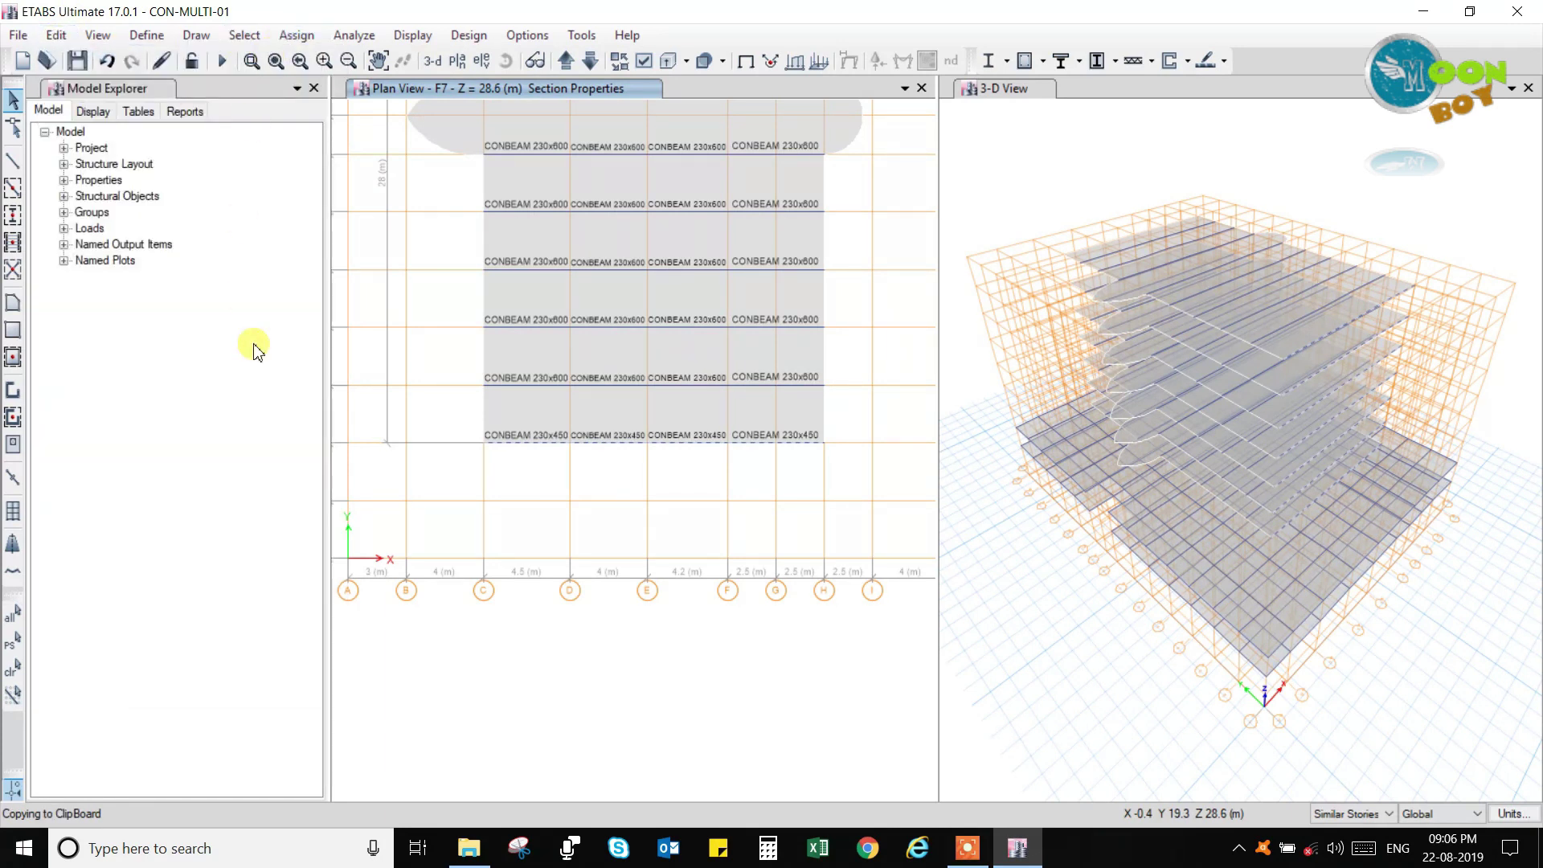
left_click(13, 669)
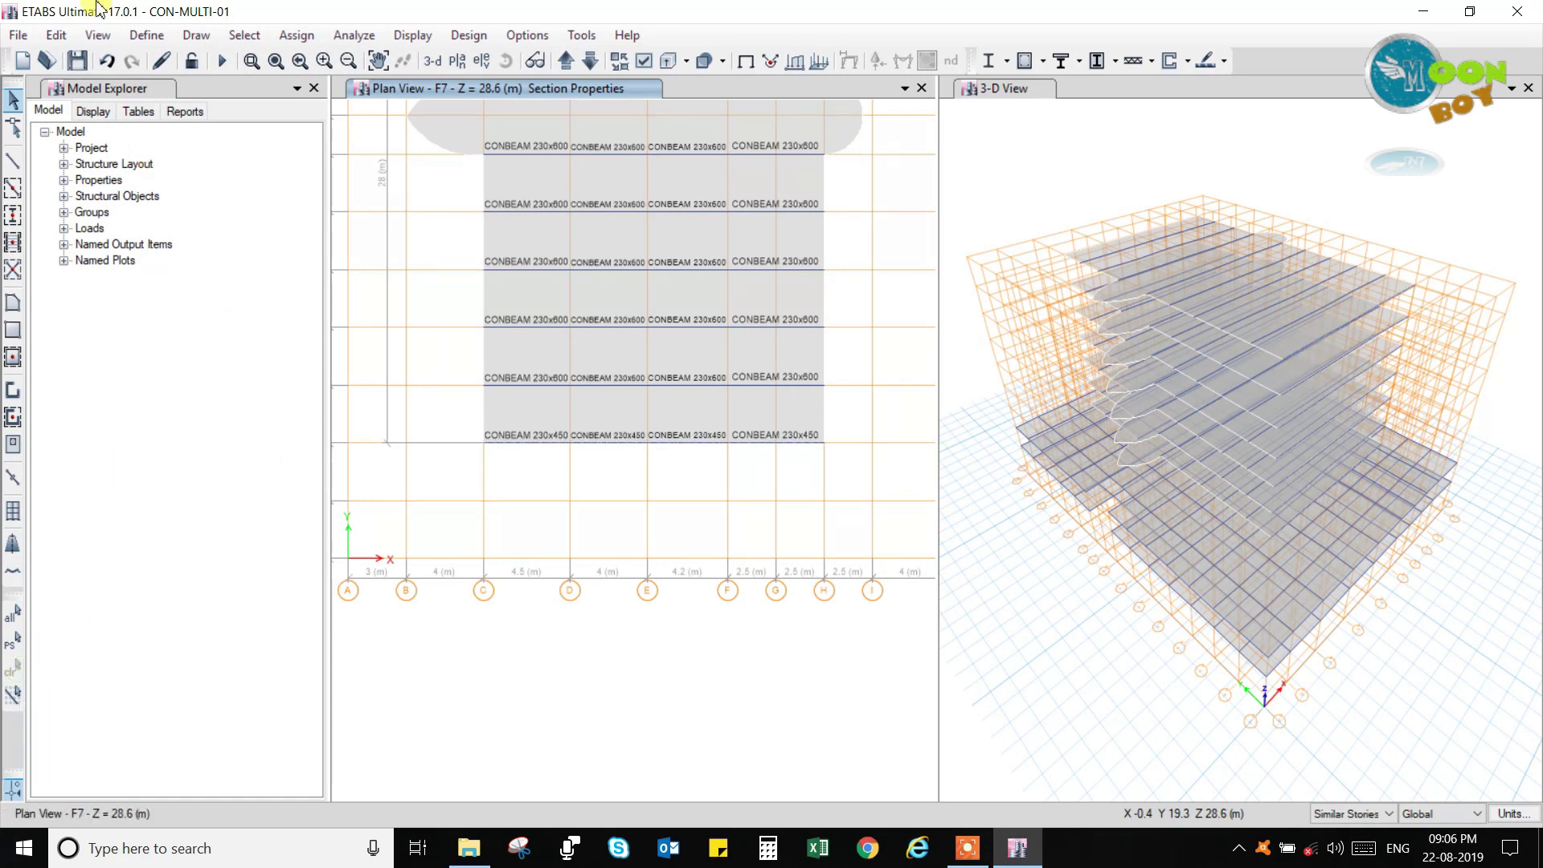
Paste the copied beams onto grid line 13 with Delta X 0 and Delta Y 28 m.
left_click(56, 35)
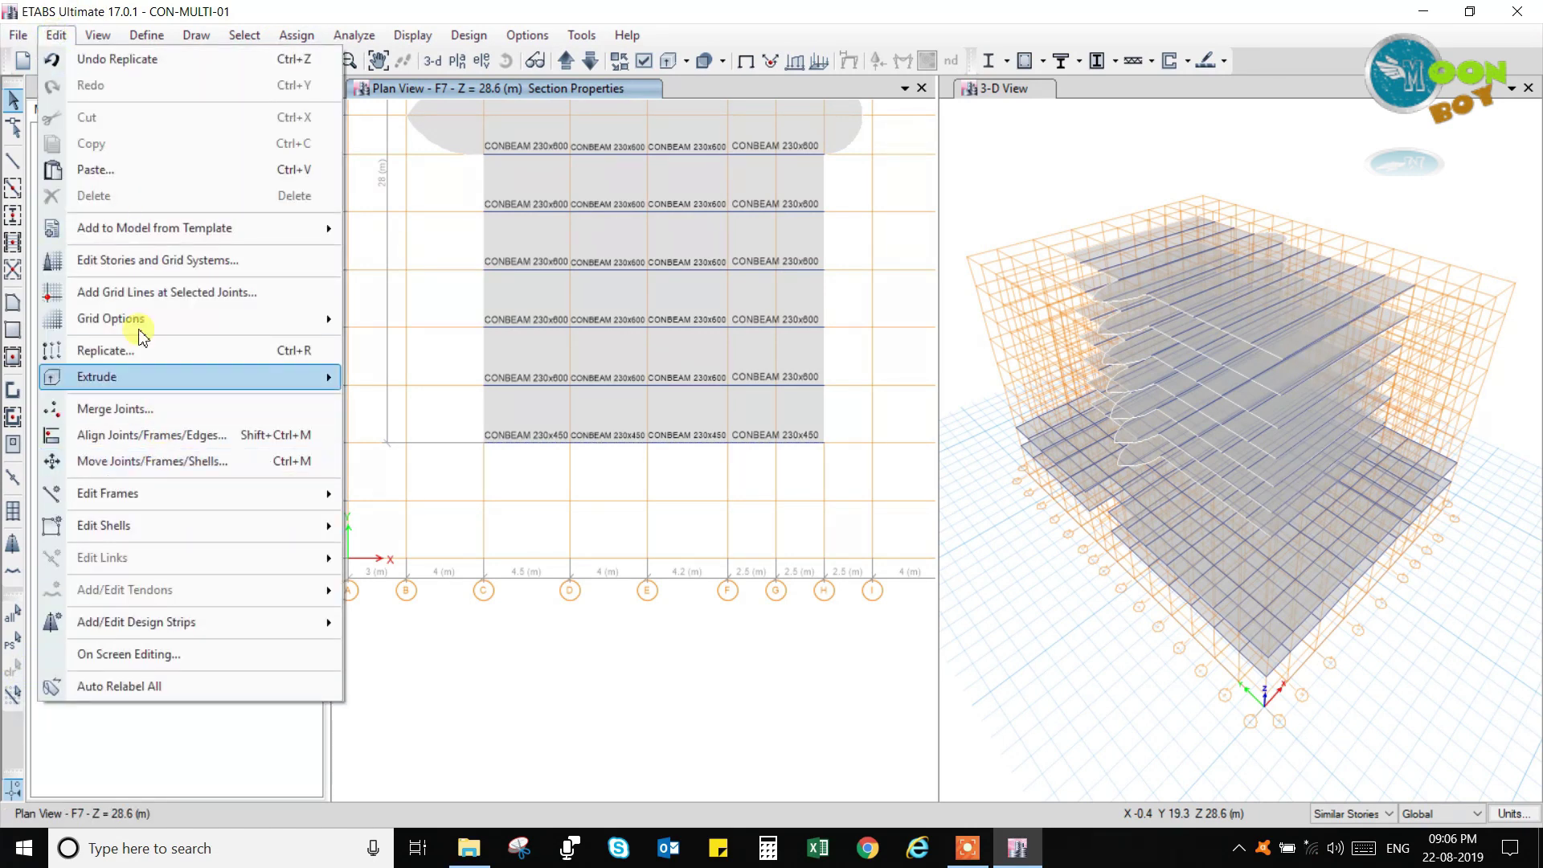
left_click(131, 170)
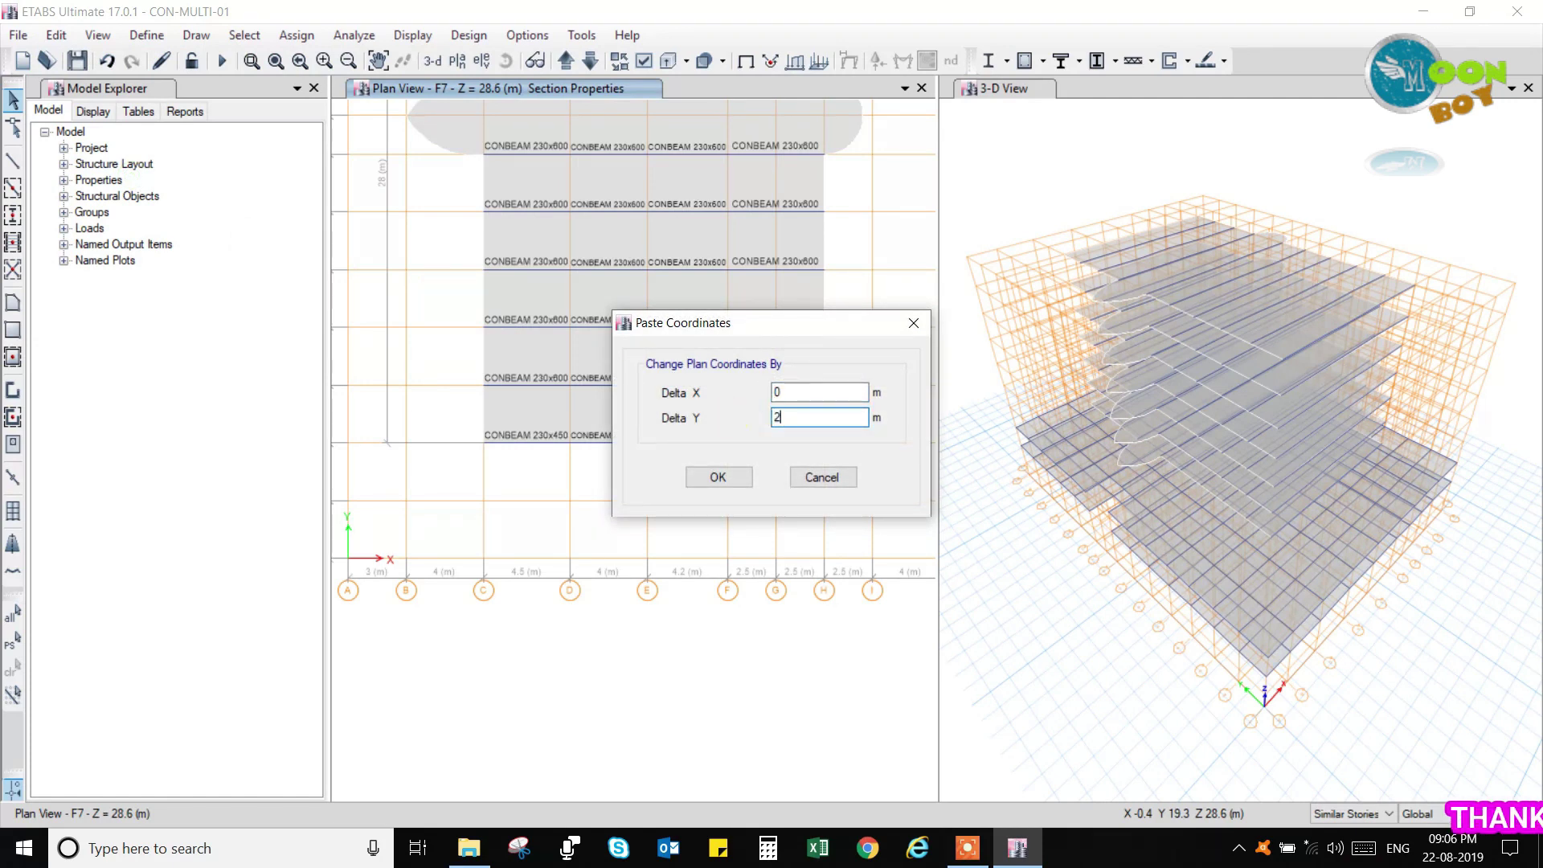
left_click(735, 478)
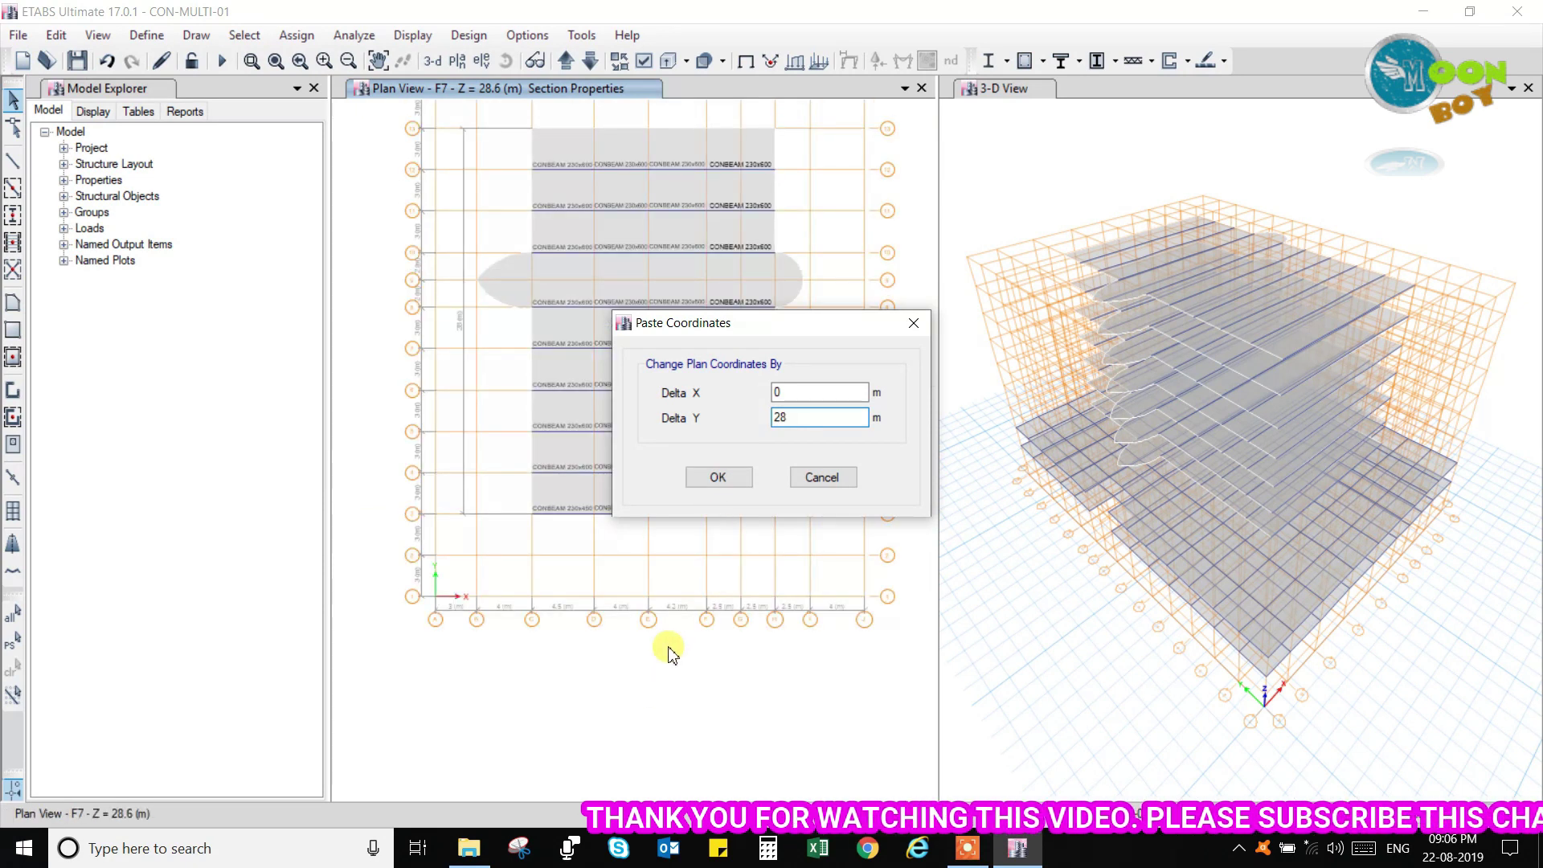
left_click(736, 478)
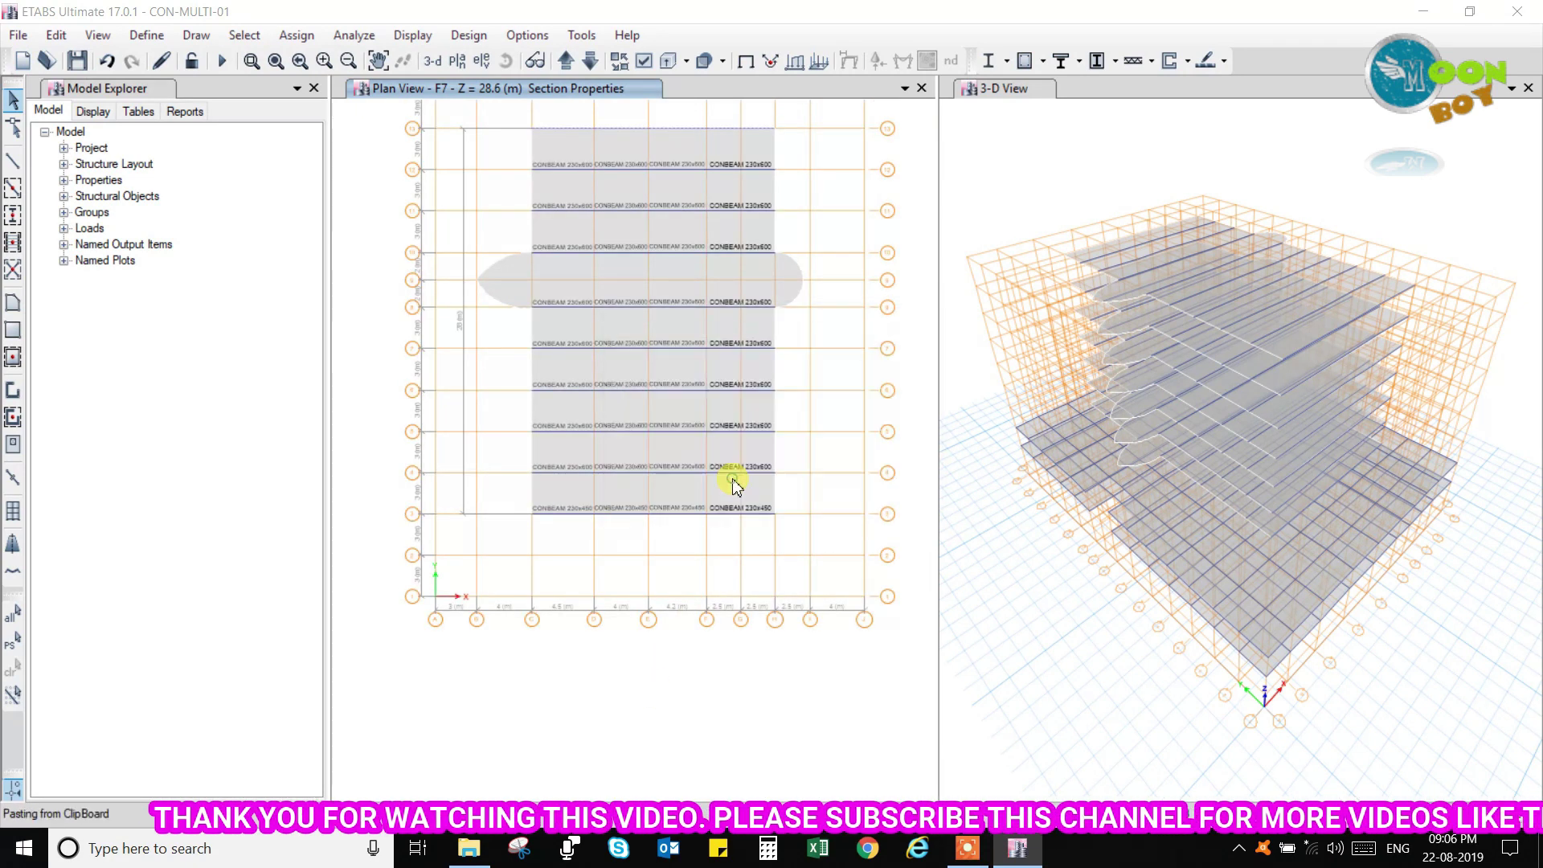
Examine the beam rows and their section labels across the F7 plan, from grid line 13 down to 3.
scroll(518, 117, "up", 3)
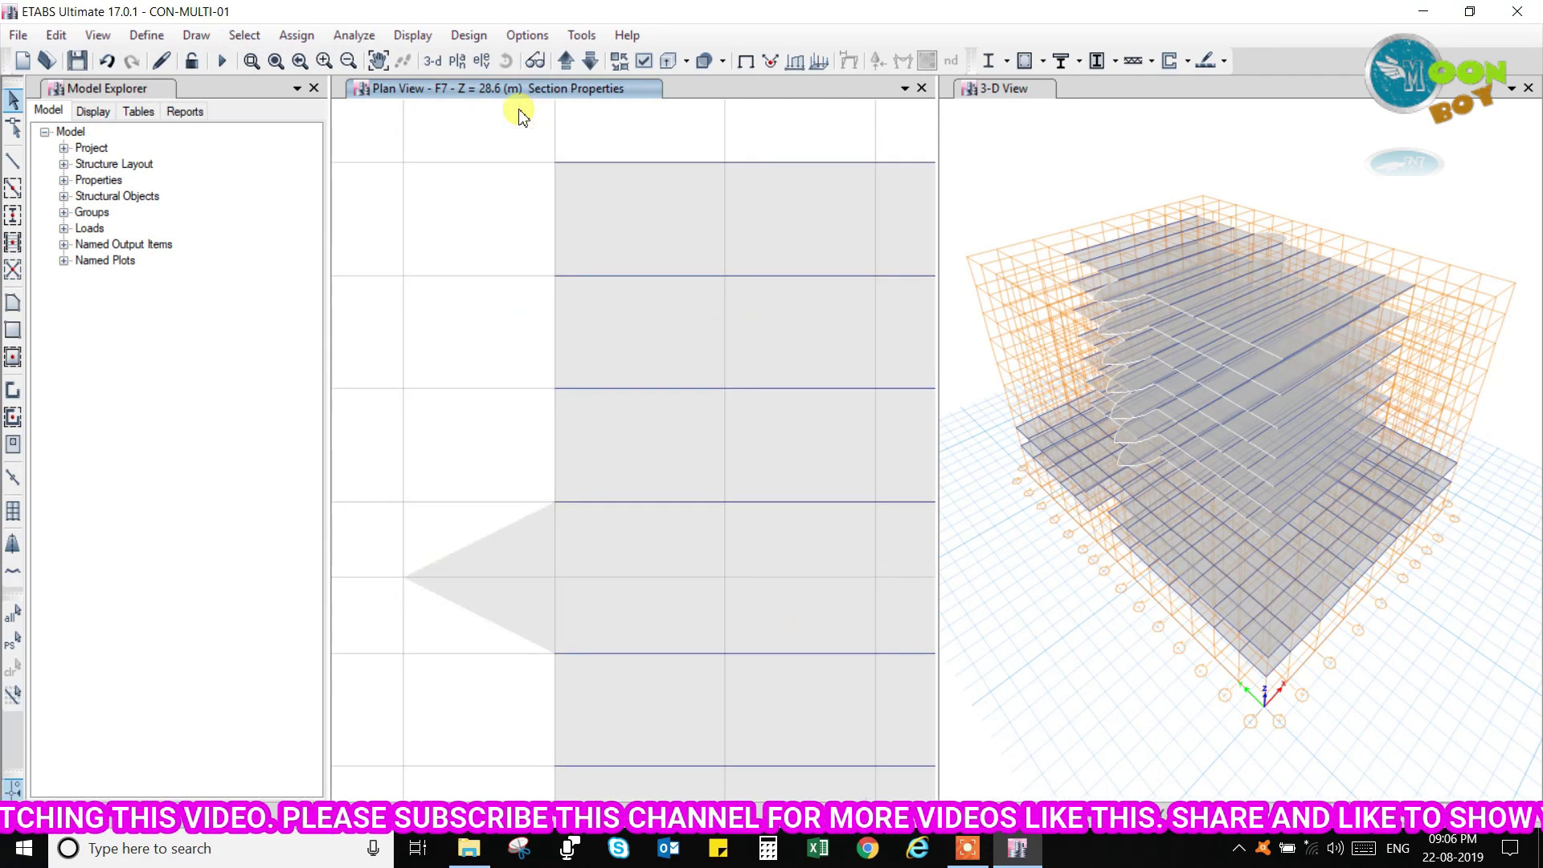
scroll(448, 190, "down", 3)
scroll(523, 162, "up", 4)
scroll(466, 157, "down", 4)
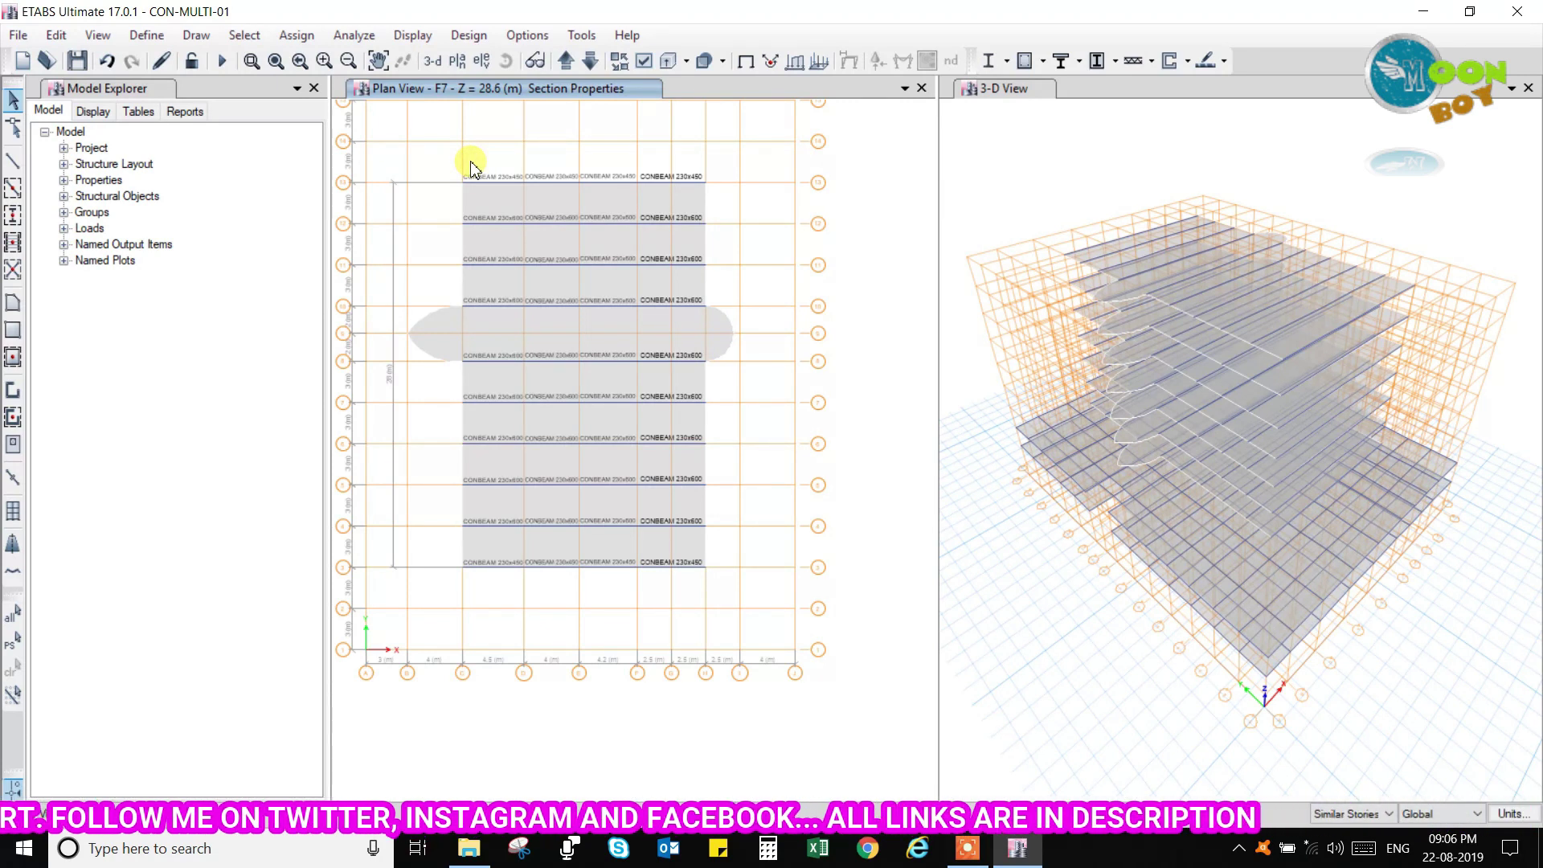
scroll(515, 386, "up", 3)
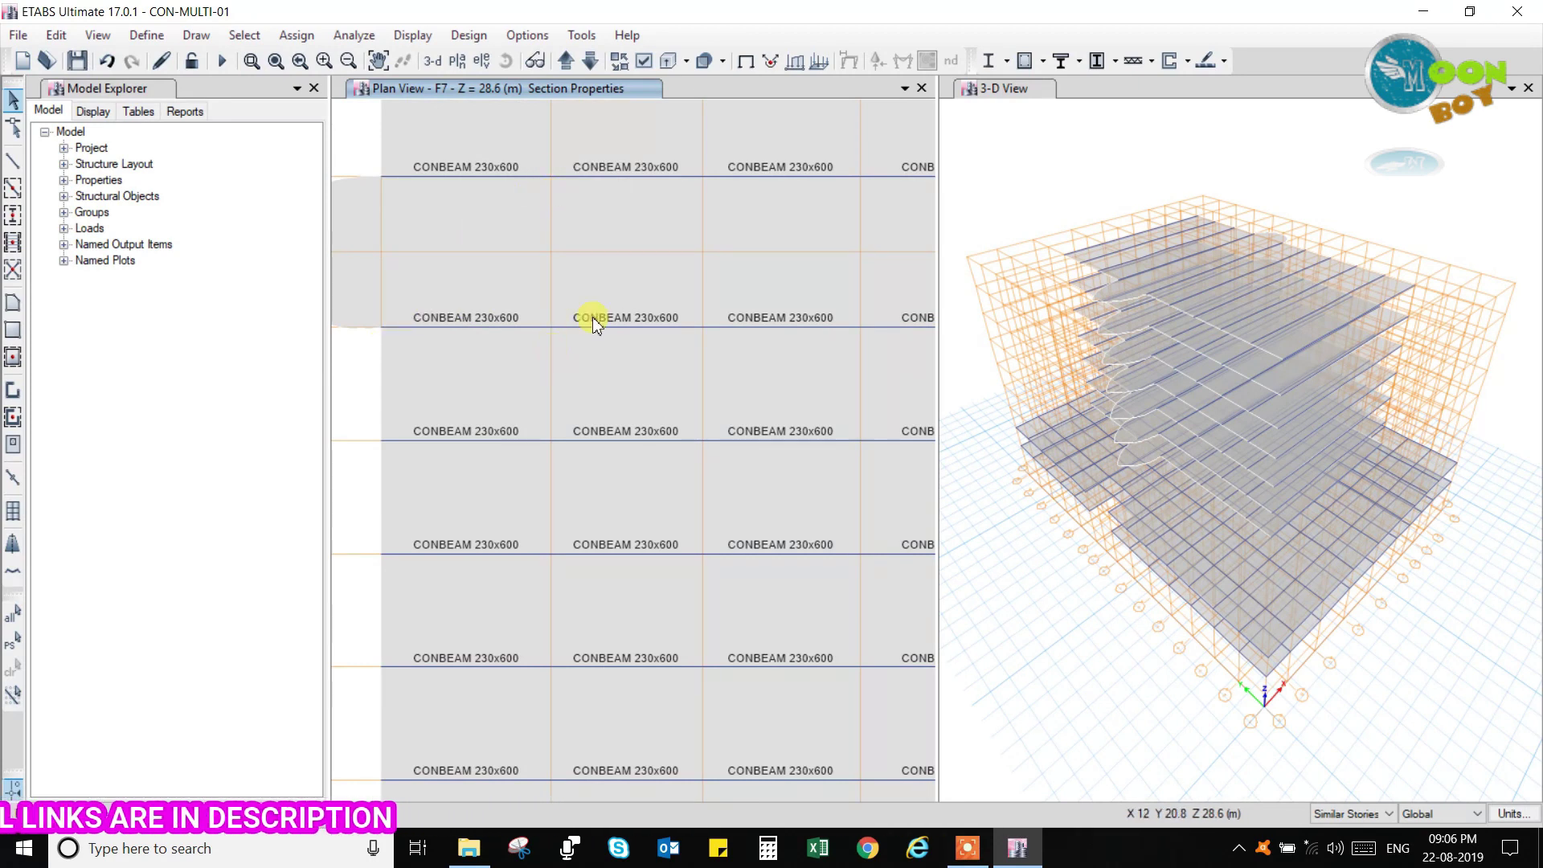
scroll(592, 316, "down", 4)
scroll(533, 292, "up", 2)
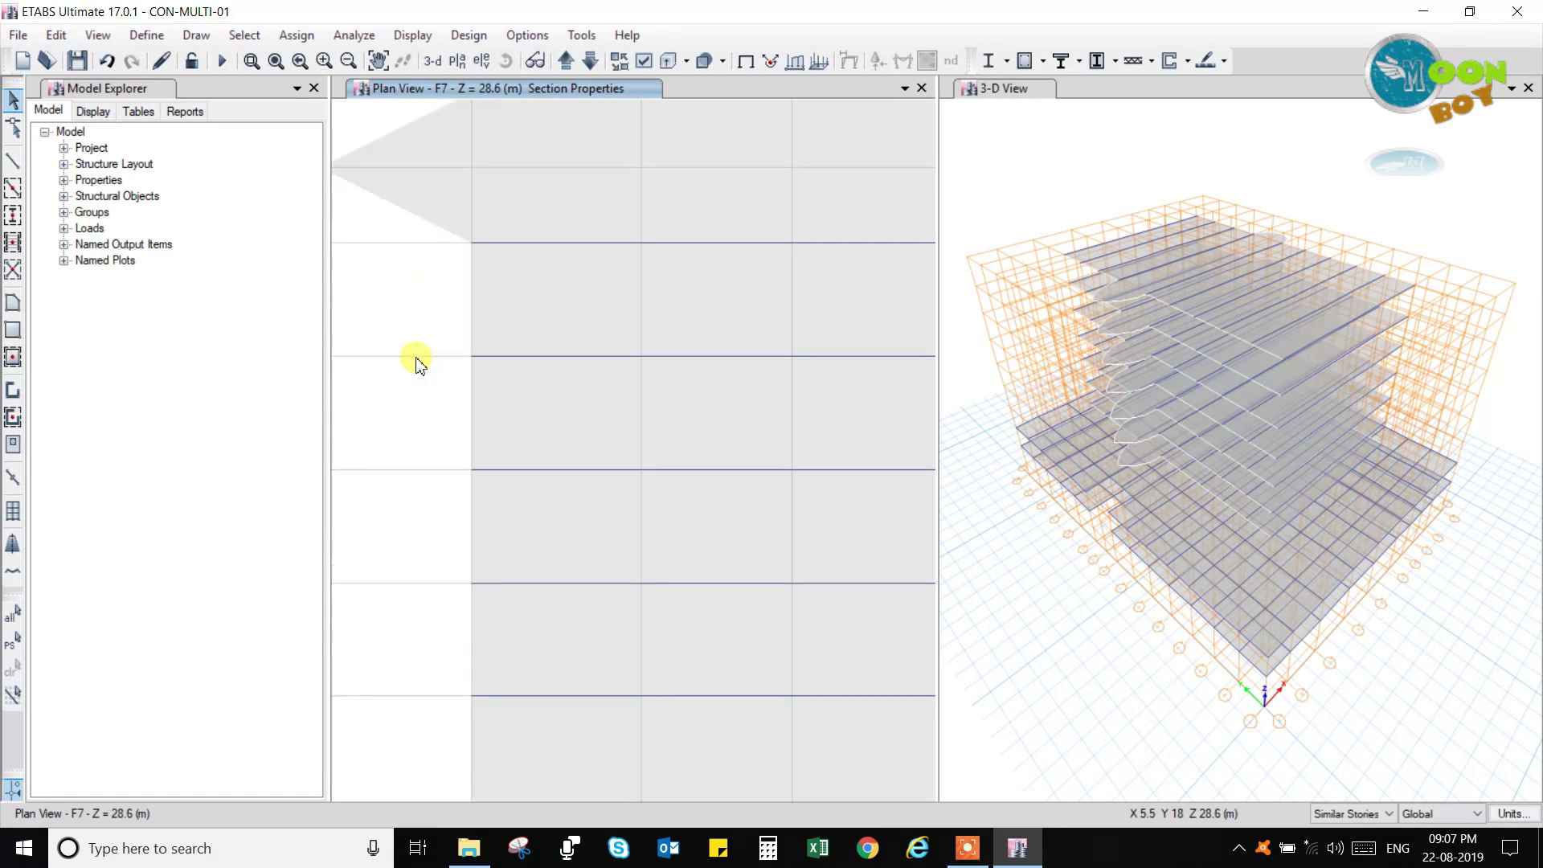
scroll(413, 359, "up", 3)
scroll(415, 352, "down", 3)
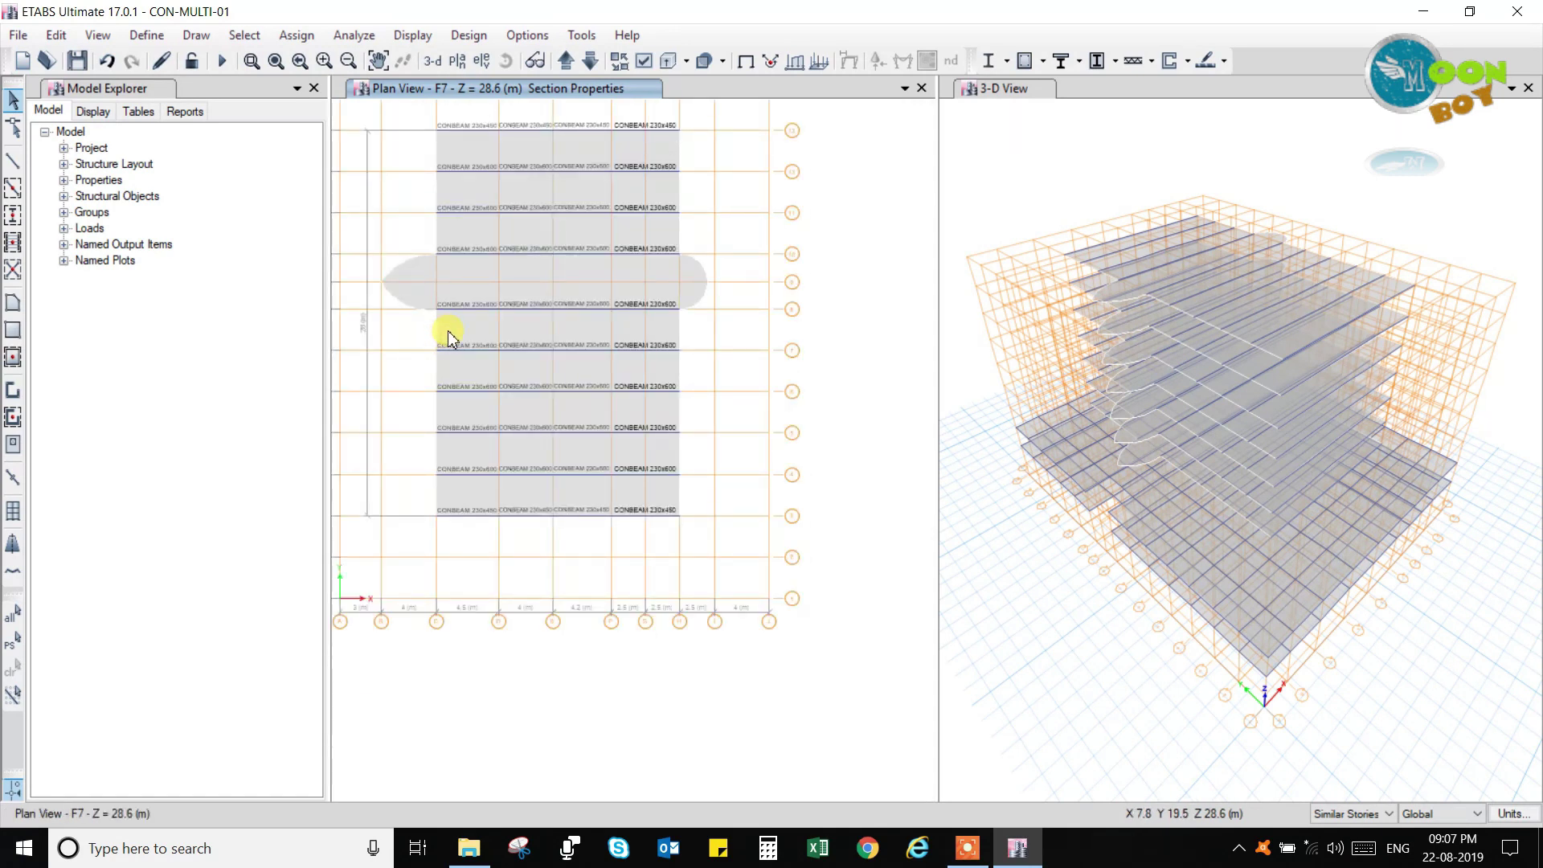
Draw CONBEAM 230x450 beams between grid lines 10 and 8 along grid lines C and D.
left_click(16, 165)
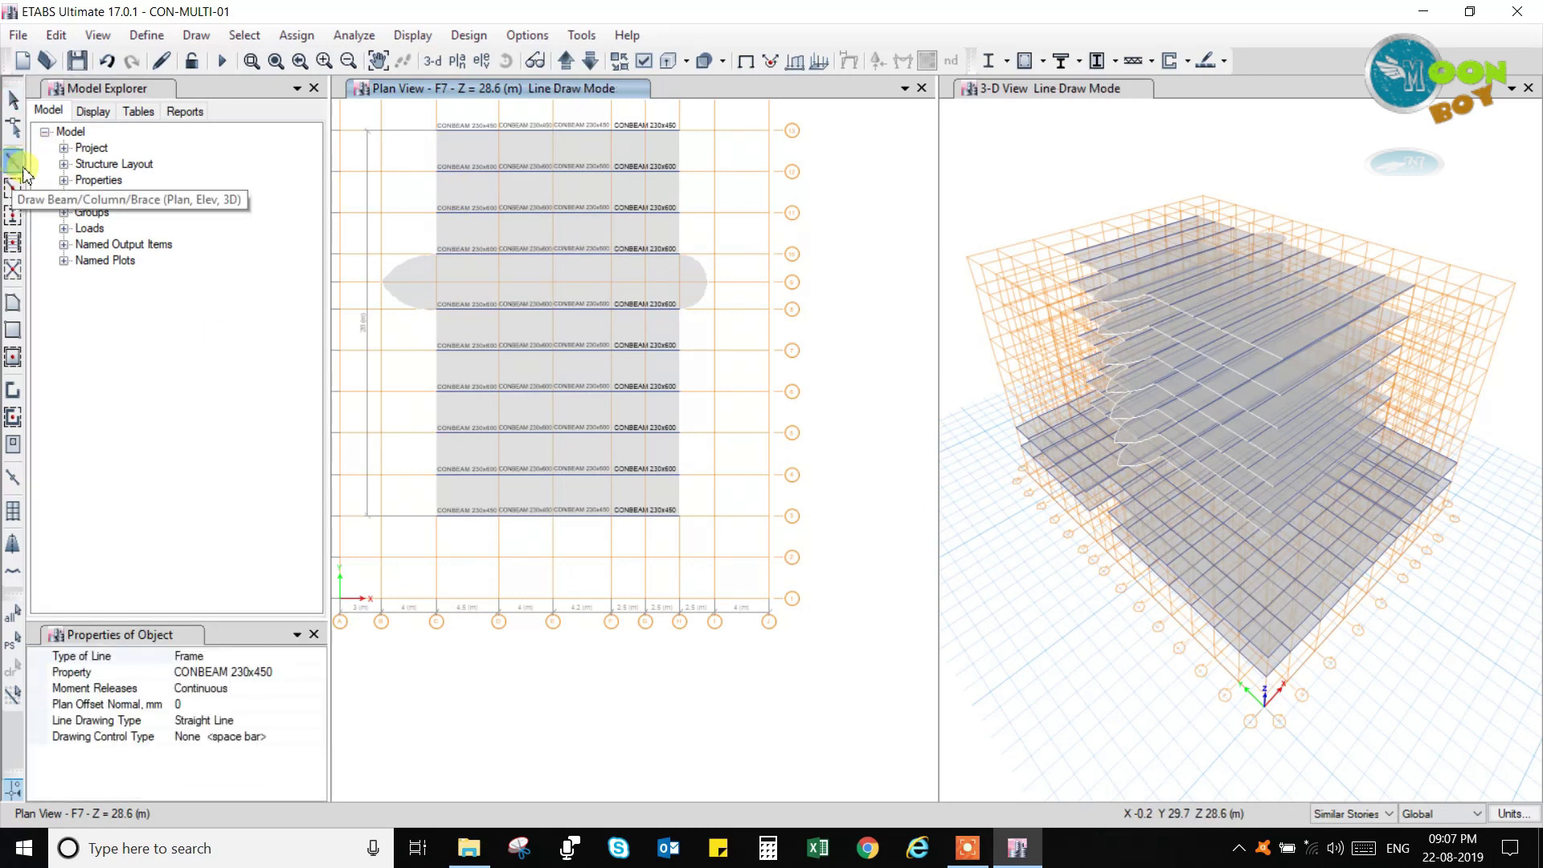
left_click(11, 193)
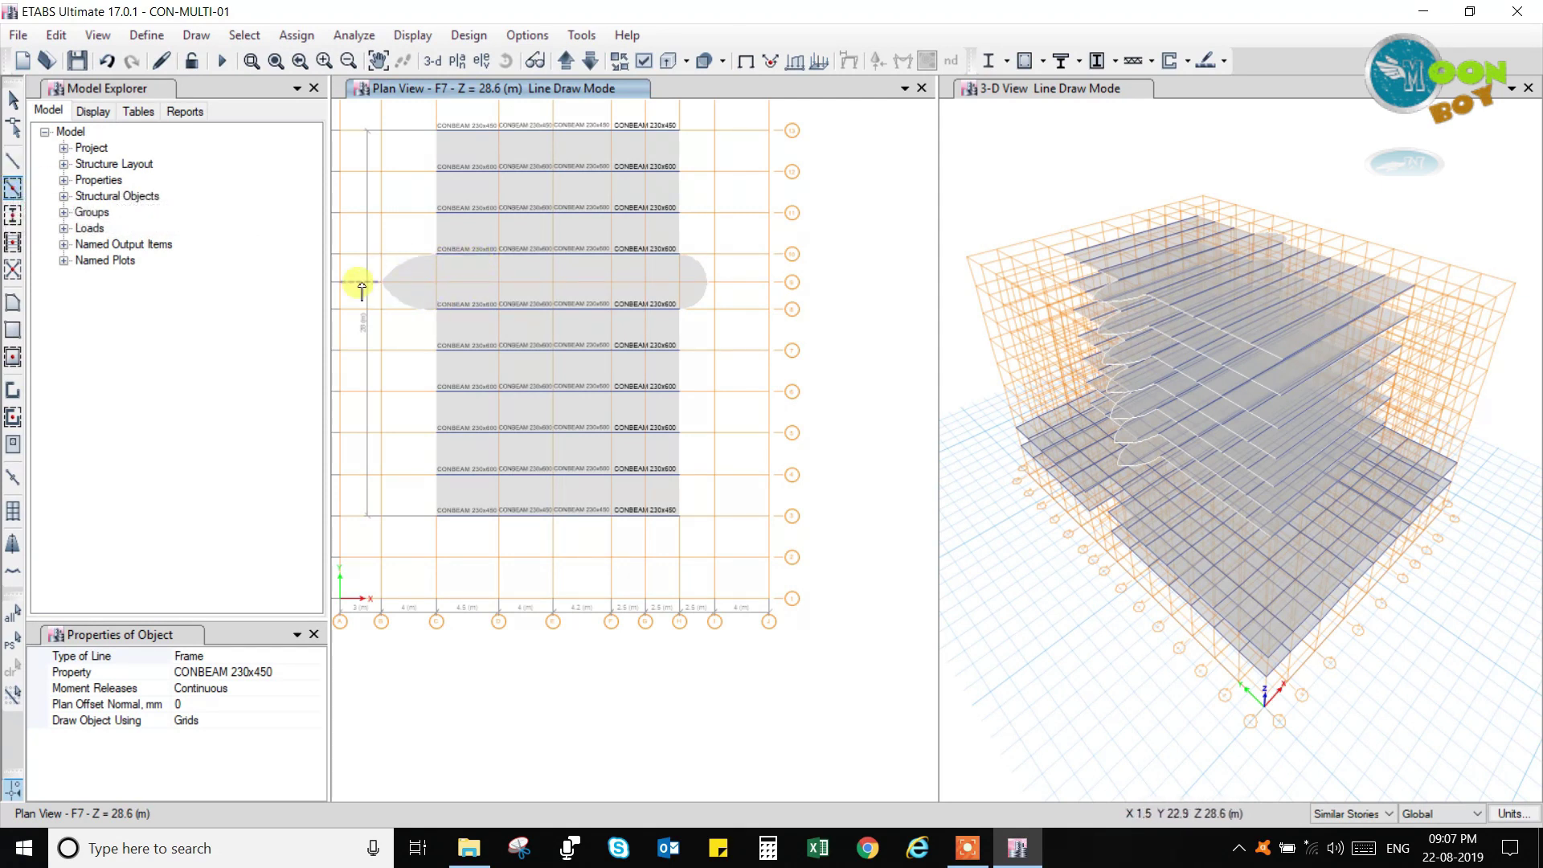
left_click(13, 160)
left_click(438, 254)
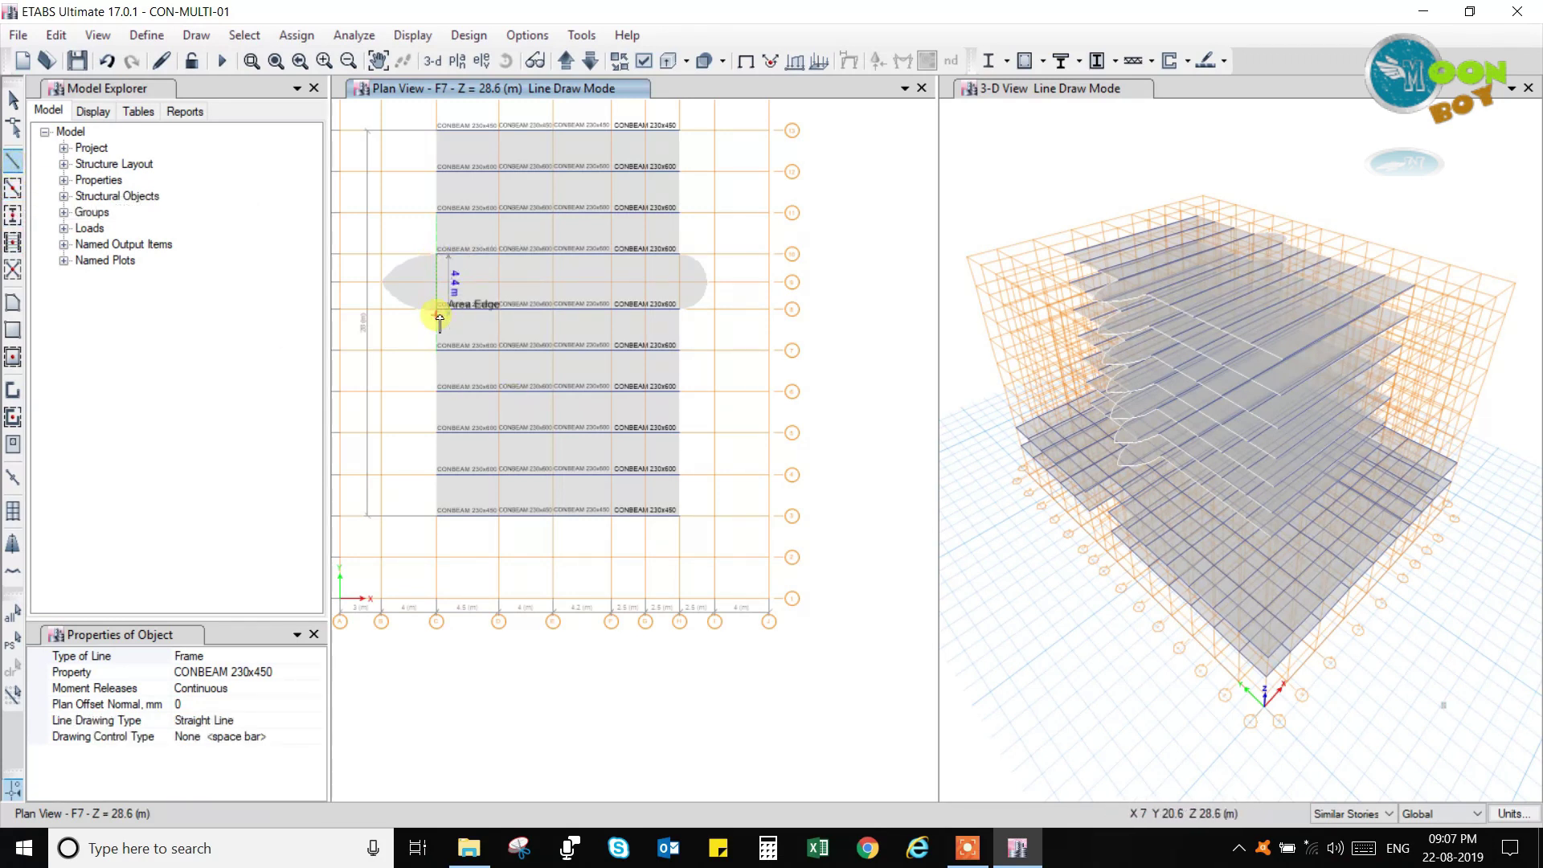
left_click(436, 309)
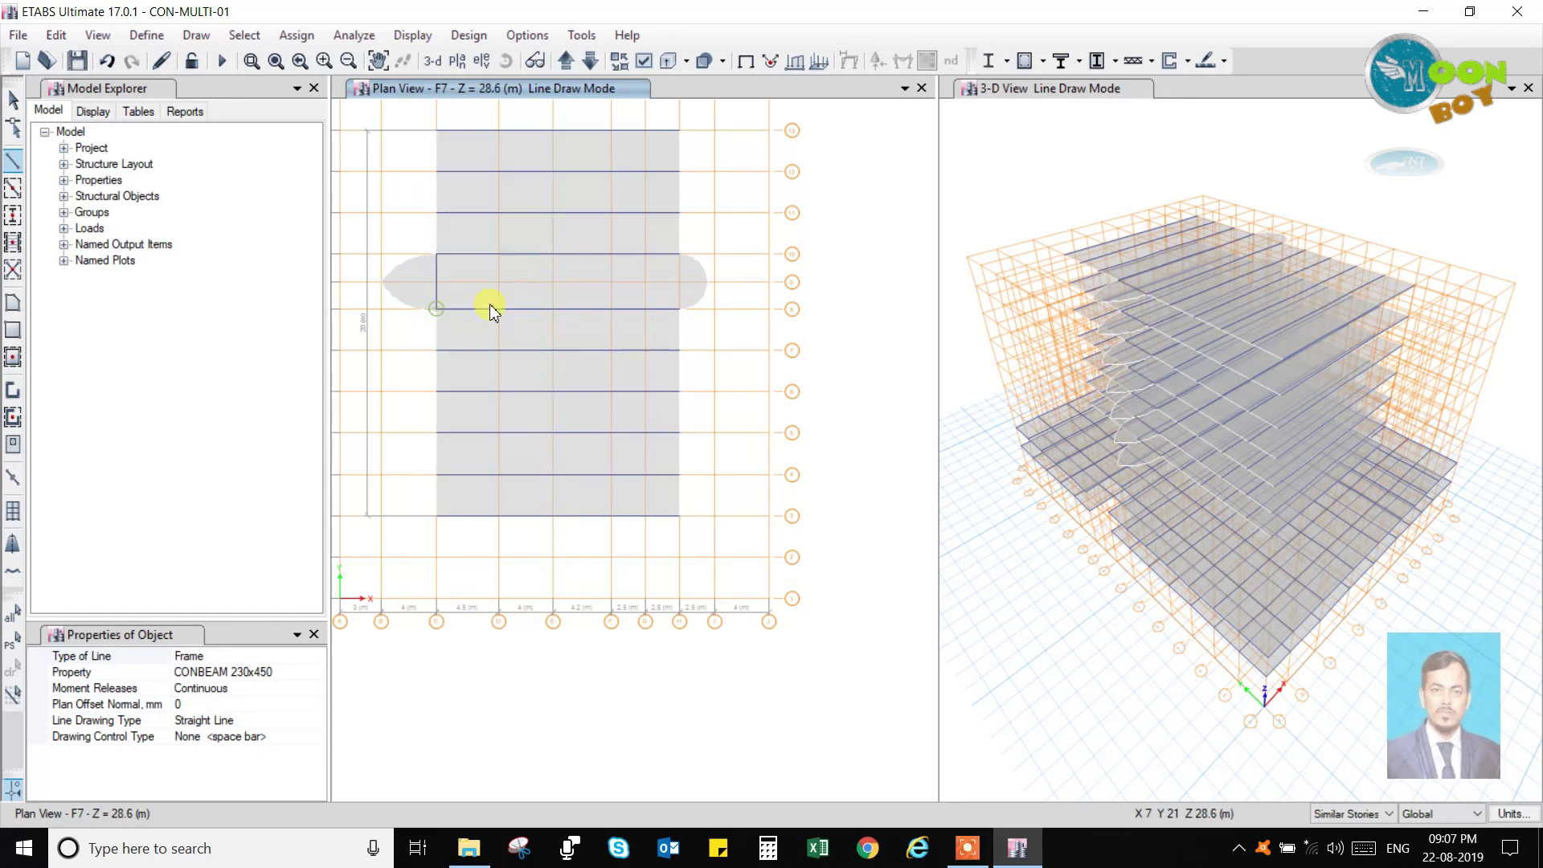
right_click(537, 288)
left_click(498, 254)
left_click(498, 310)
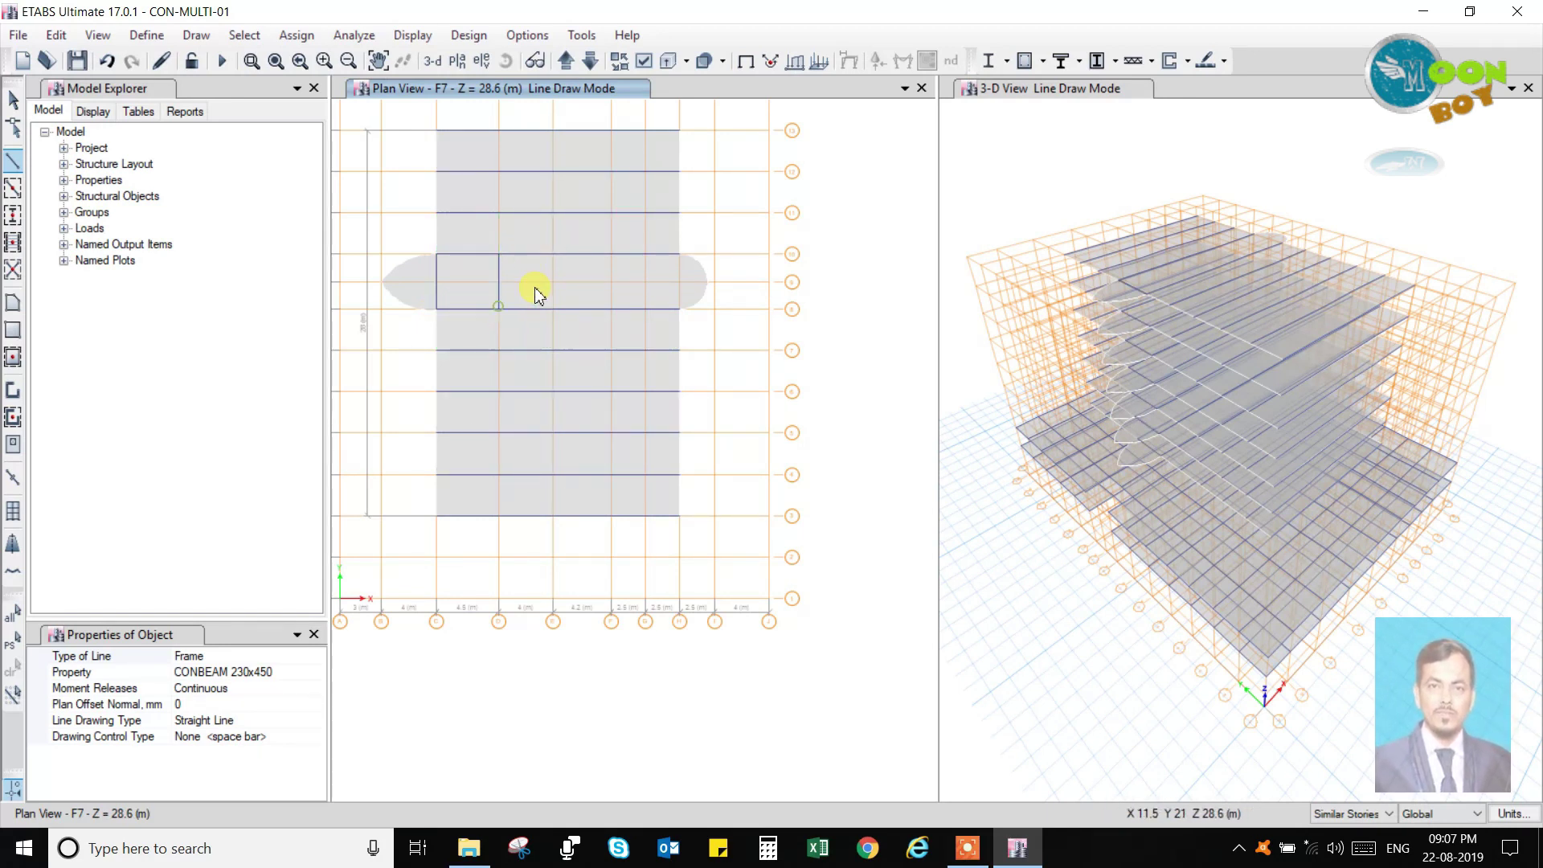
right_click(563, 282)
Draw CONBEAM 230x450 beams between grid lines 10 and 8 along grid lines E, F and H.
left_click(553, 254)
left_click(553, 310)
right_click(553, 310)
left_click(612, 254)
left_click(612, 310)
right_click(631, 302)
left_click(679, 309)
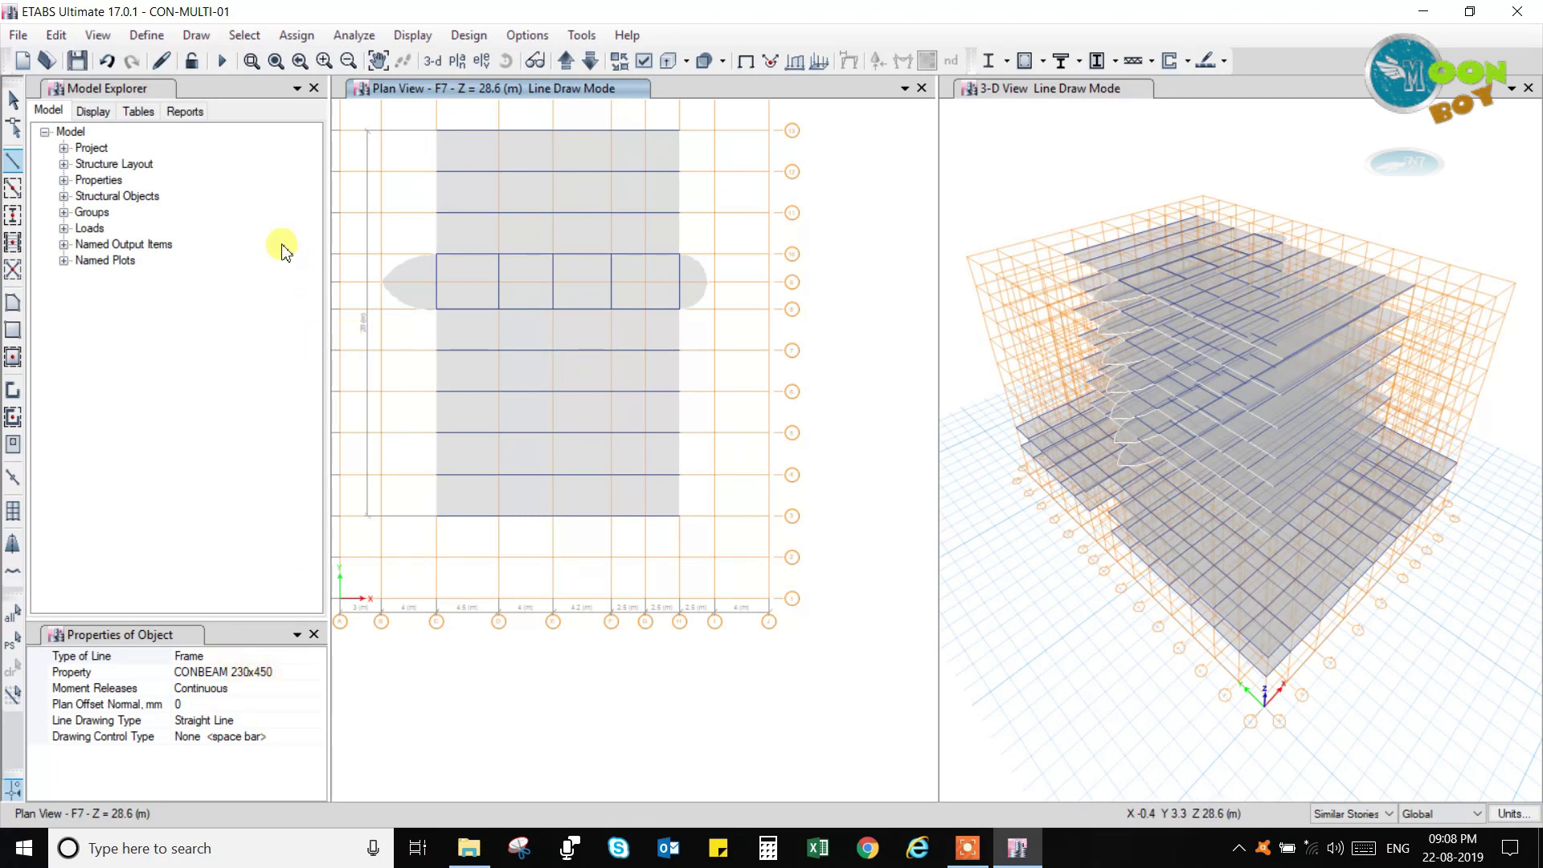
Assign the CONBEAM 230x600 frame section to the five beams between grid lines 8 and 10 on C, D, E, F and H.
left_click(11, 97)
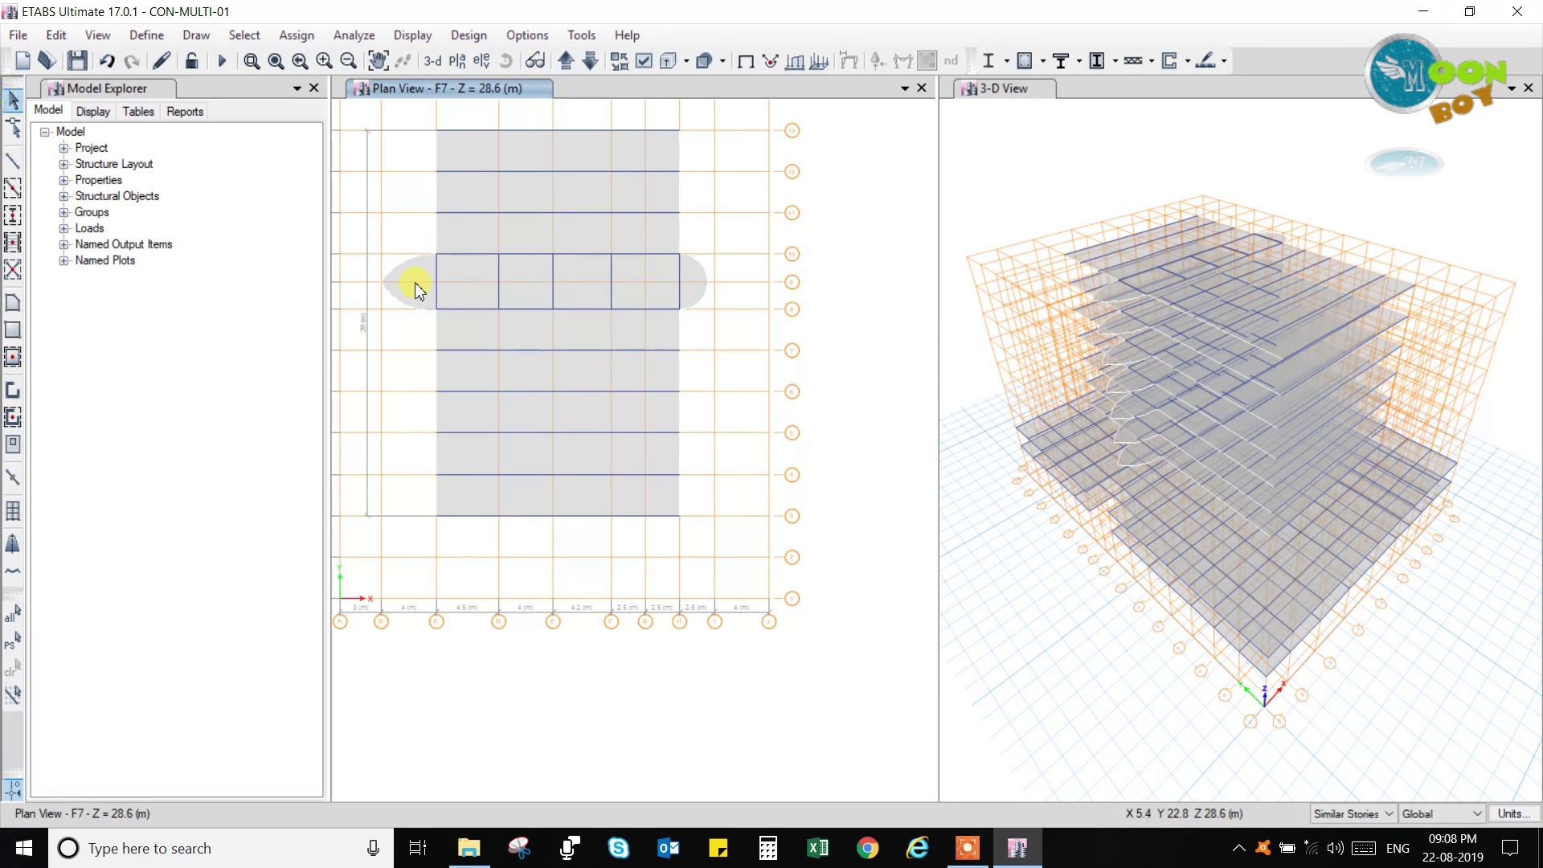
left_click(438, 291)
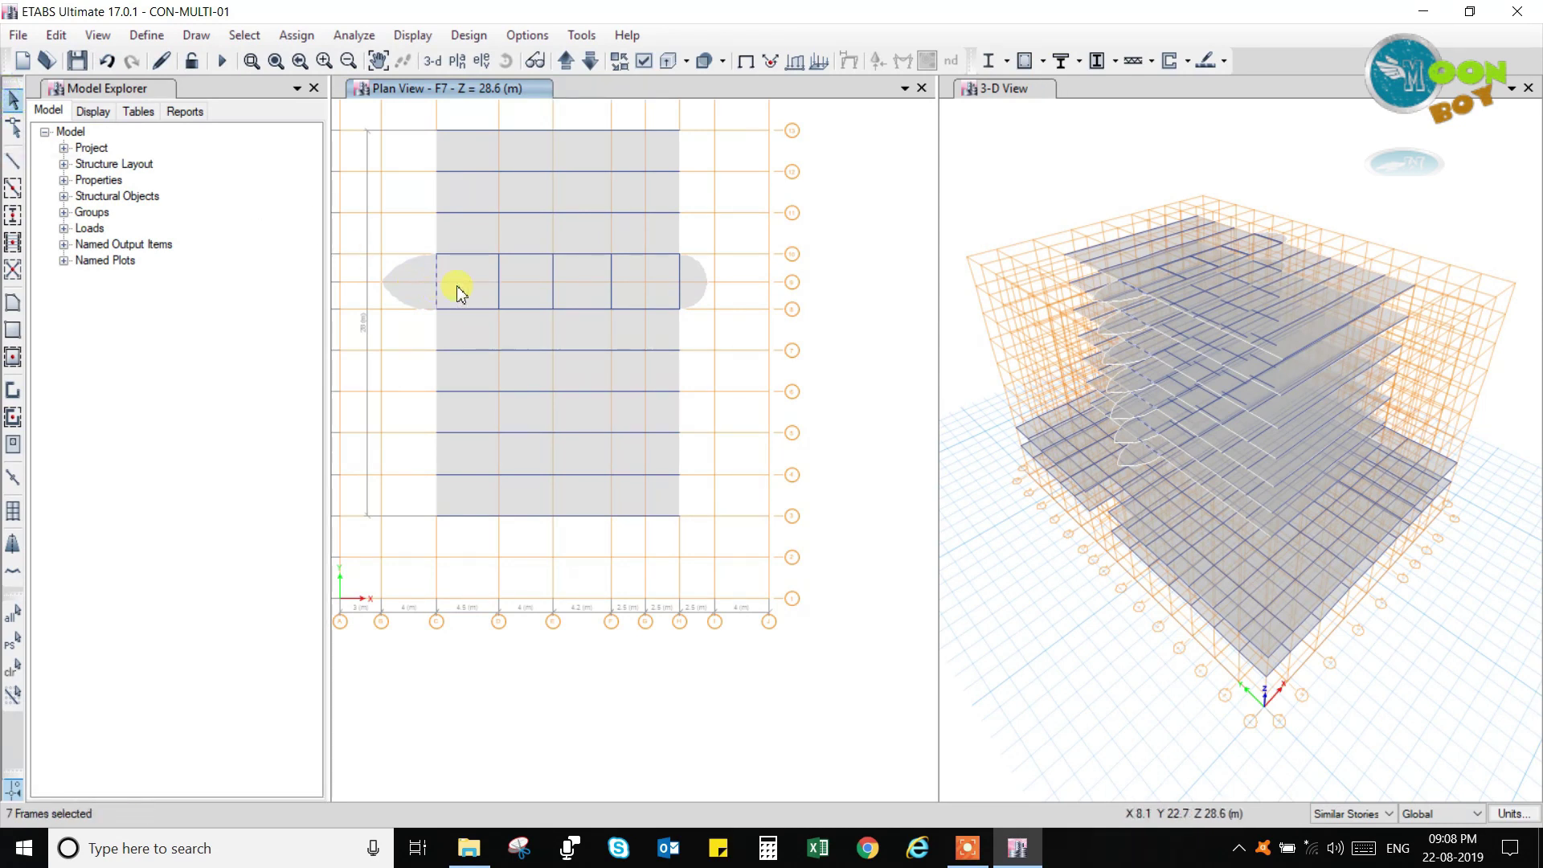
left_click(497, 275)
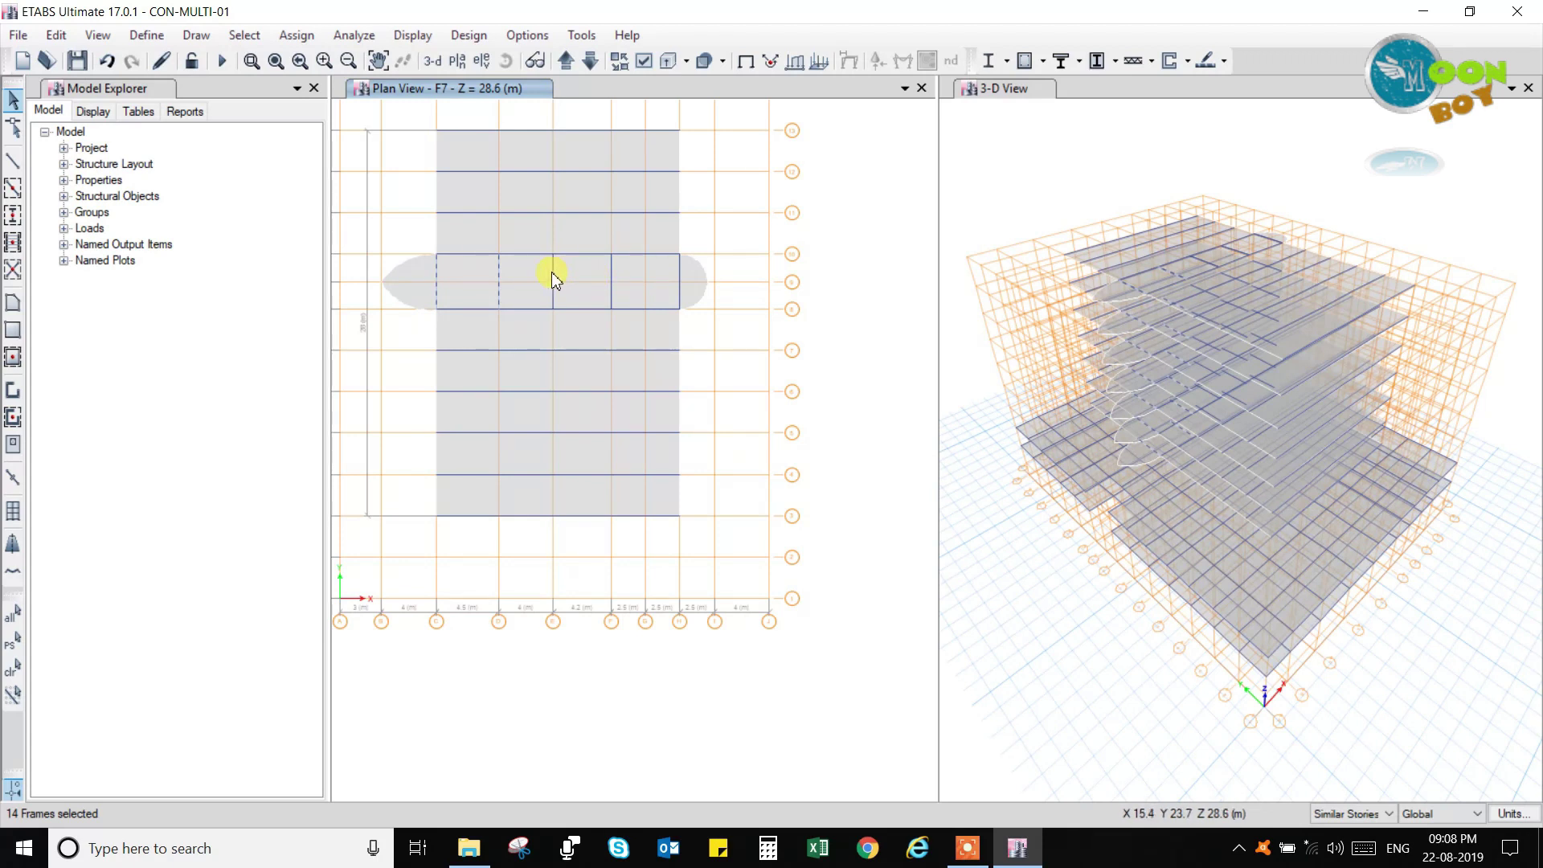
left_click(612, 269)
left_click(245, 36)
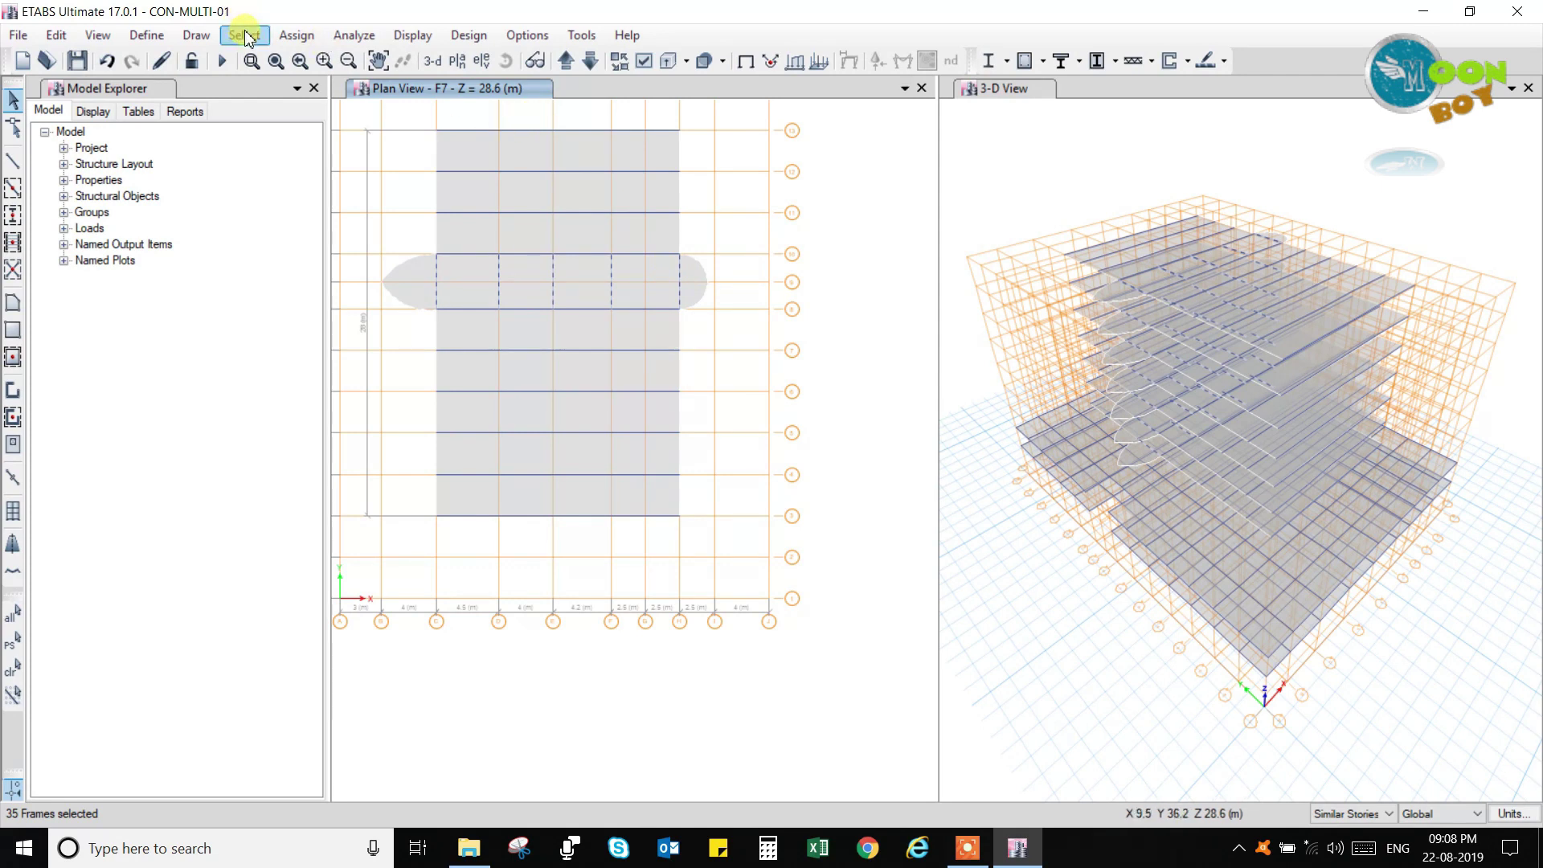
left_click(296, 35)
mouse_move(467, 90)
left_click(610, 87)
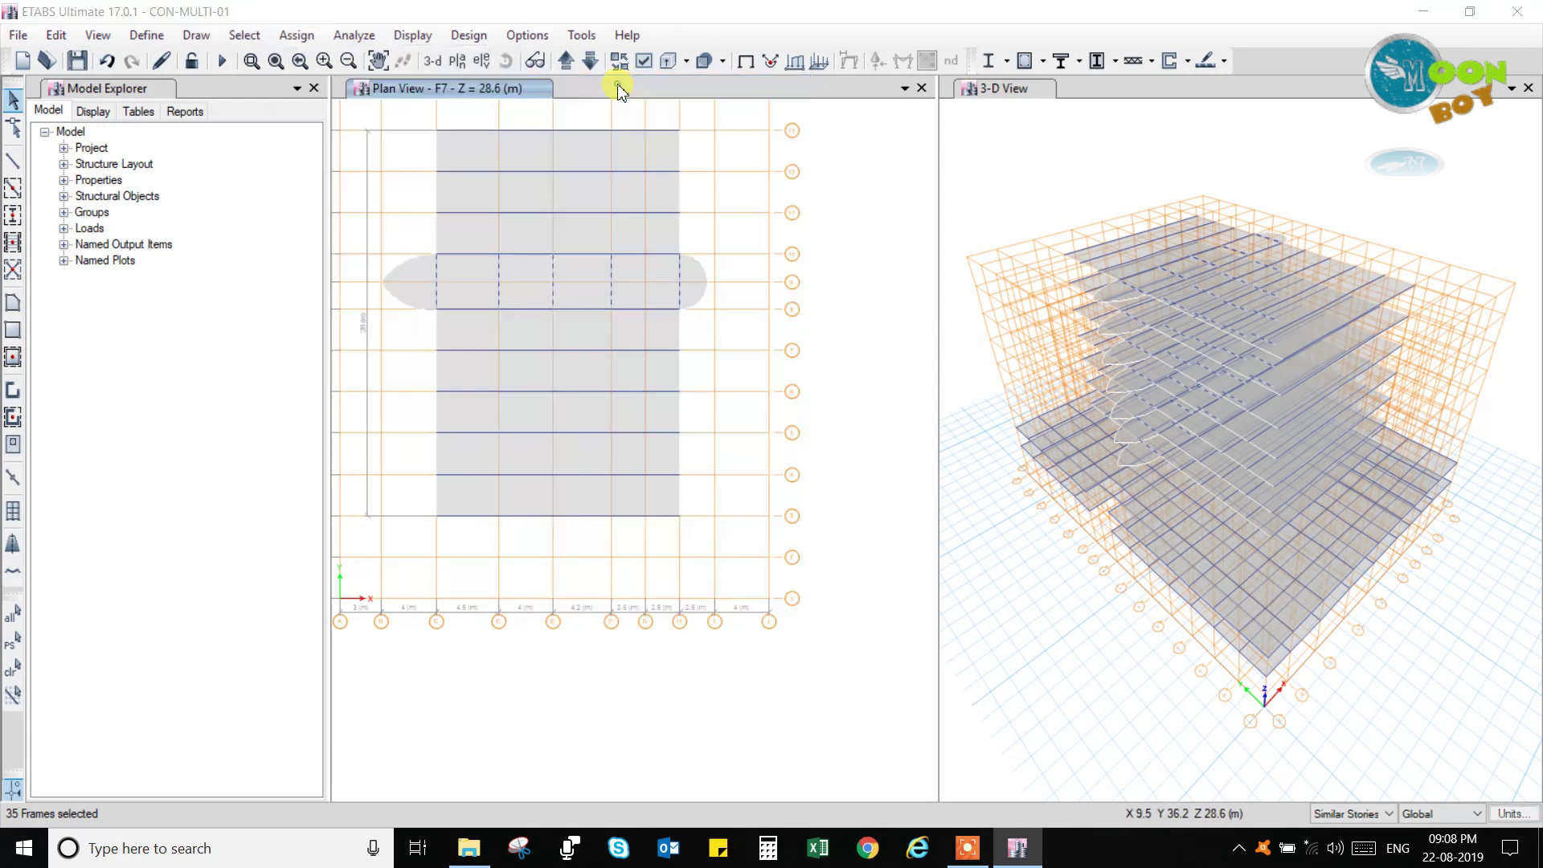
left_click(904, 326)
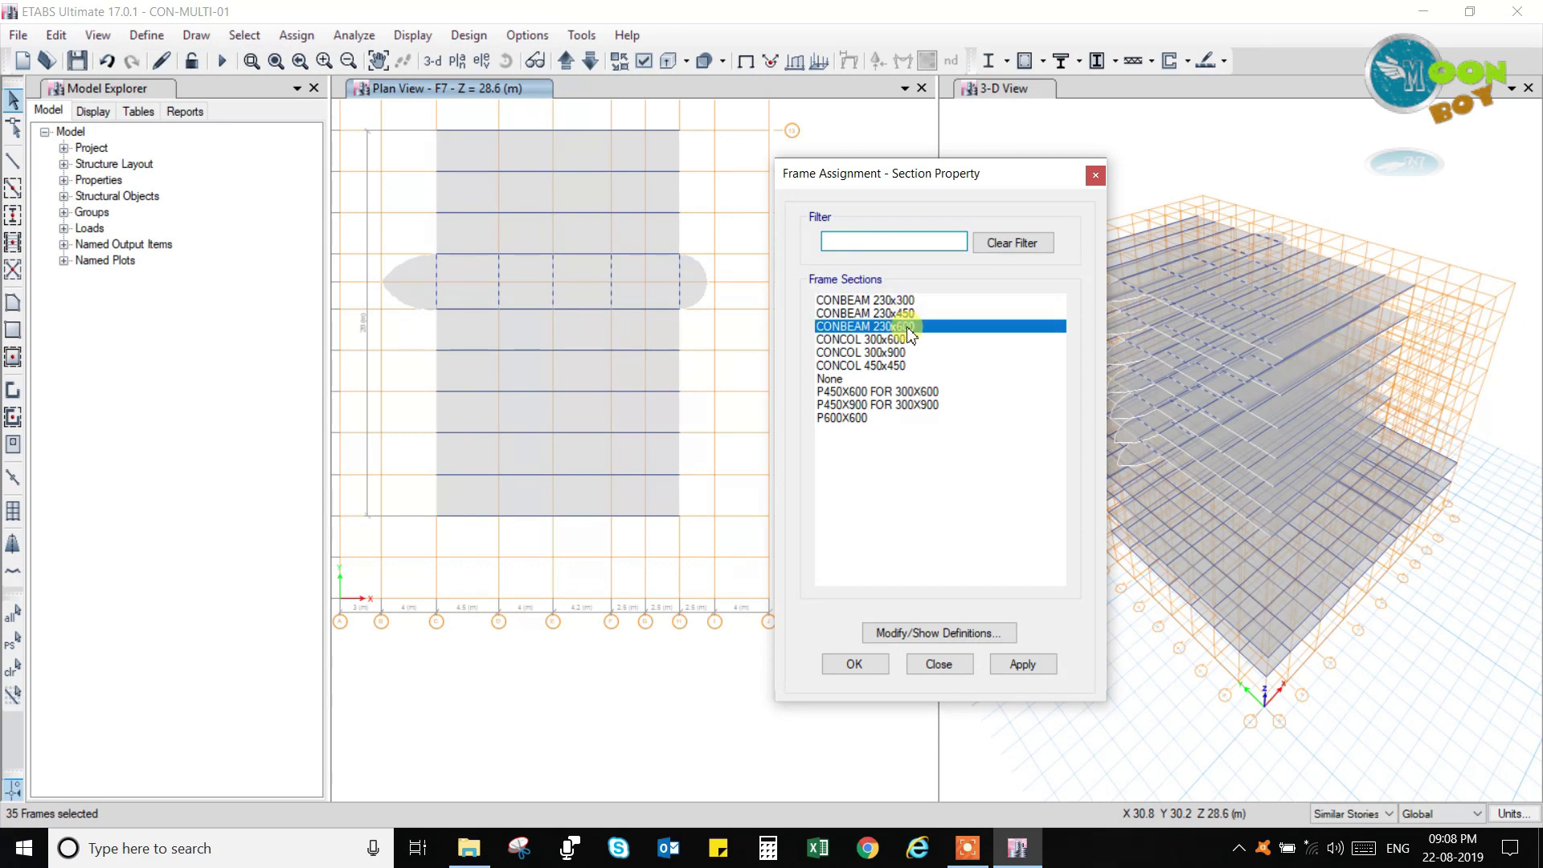
left_click(1020, 666)
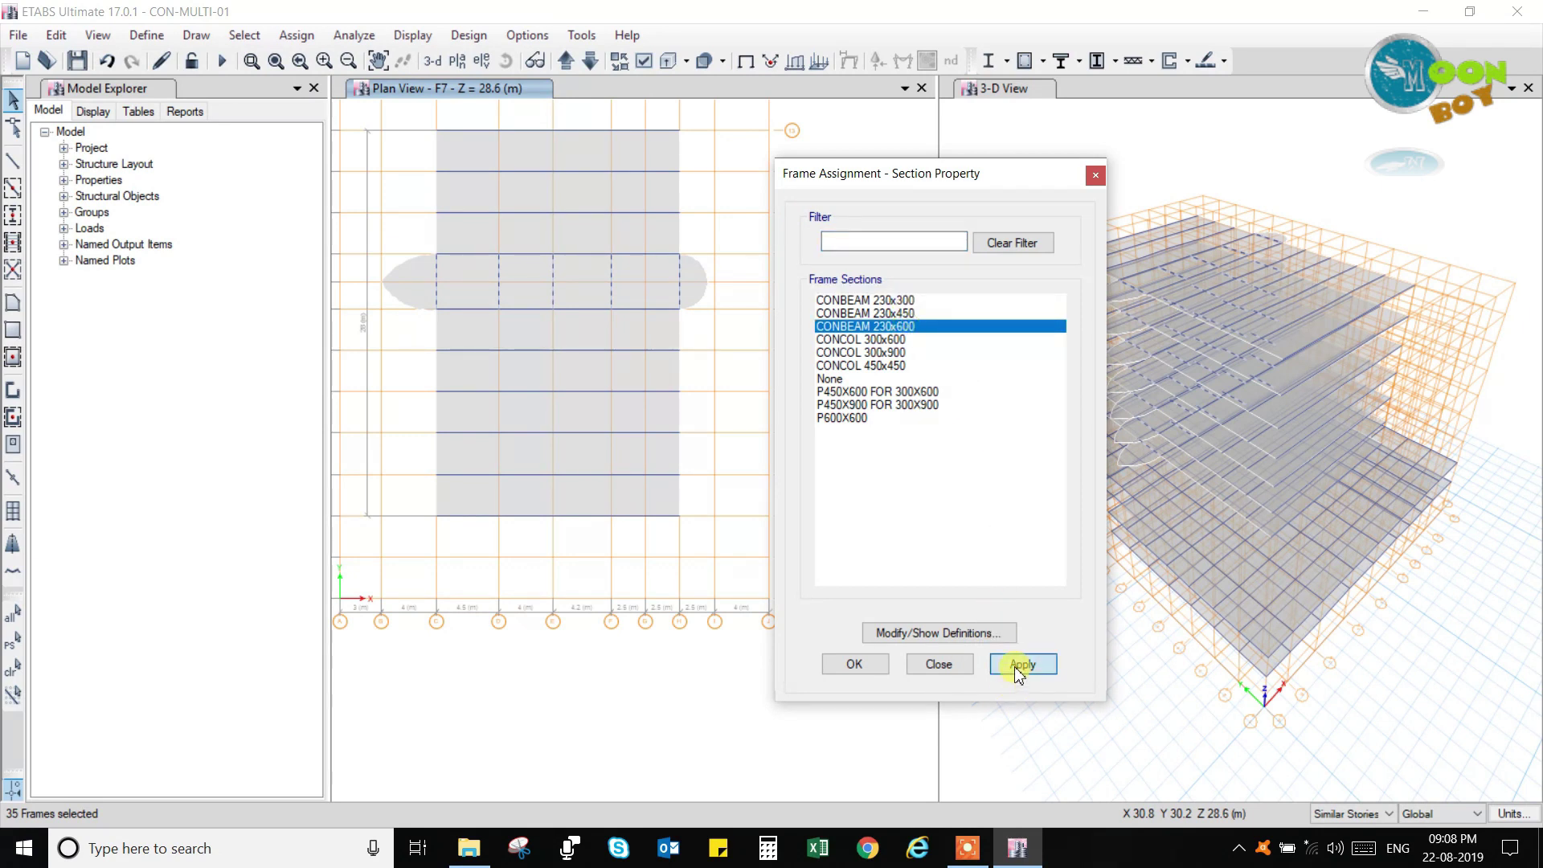
Finish the frame section assignment and inspect the section labels of the beams between grid lines 8 and 10.
left_click(866, 673)
scroll(406, 241, "up", 5)
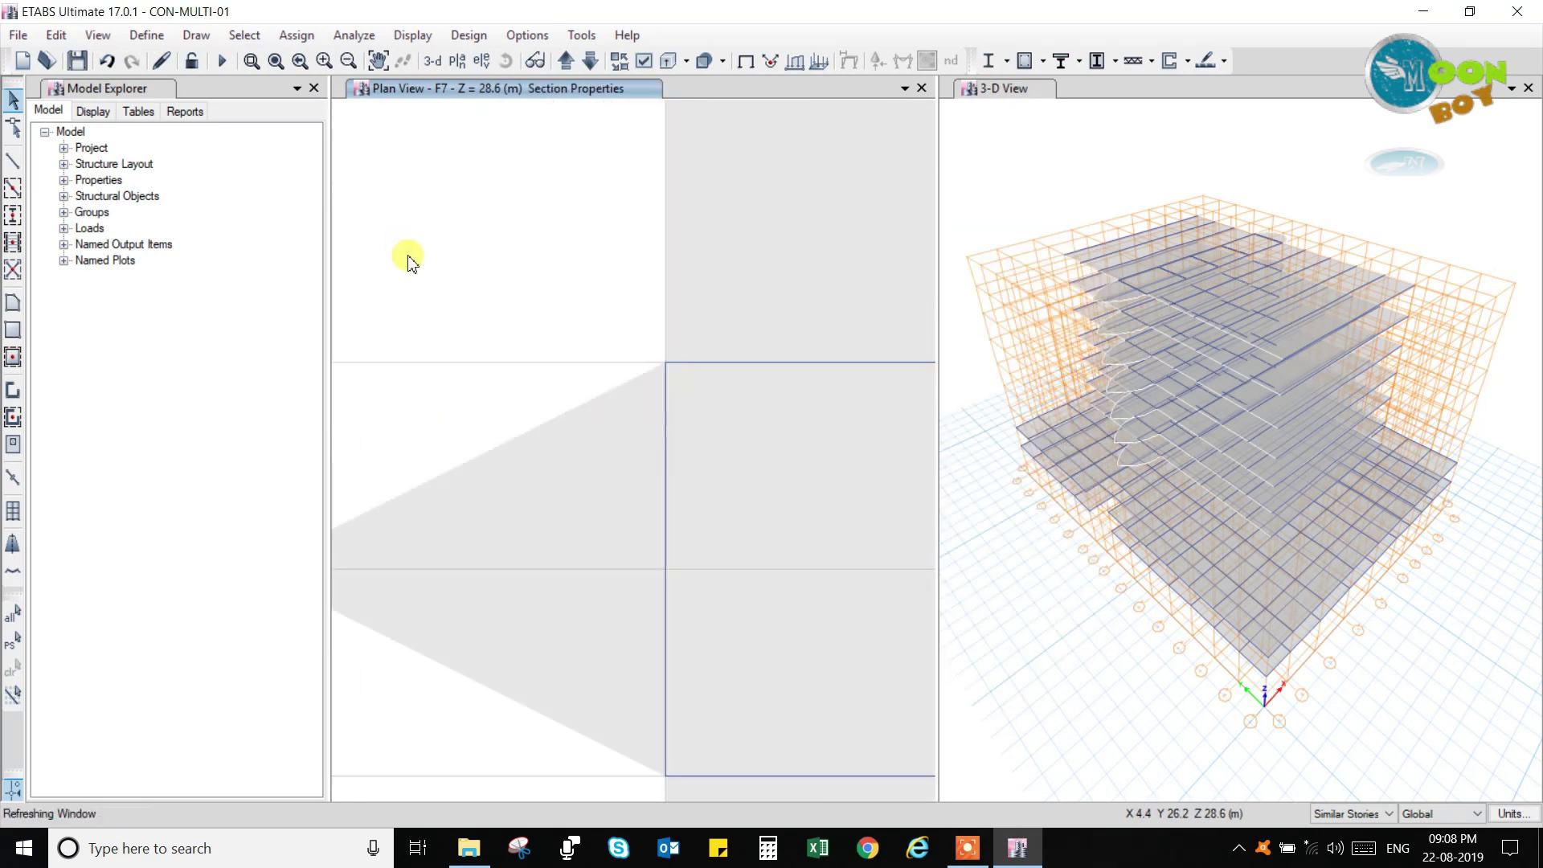
scroll(557, 378, "down", 6)
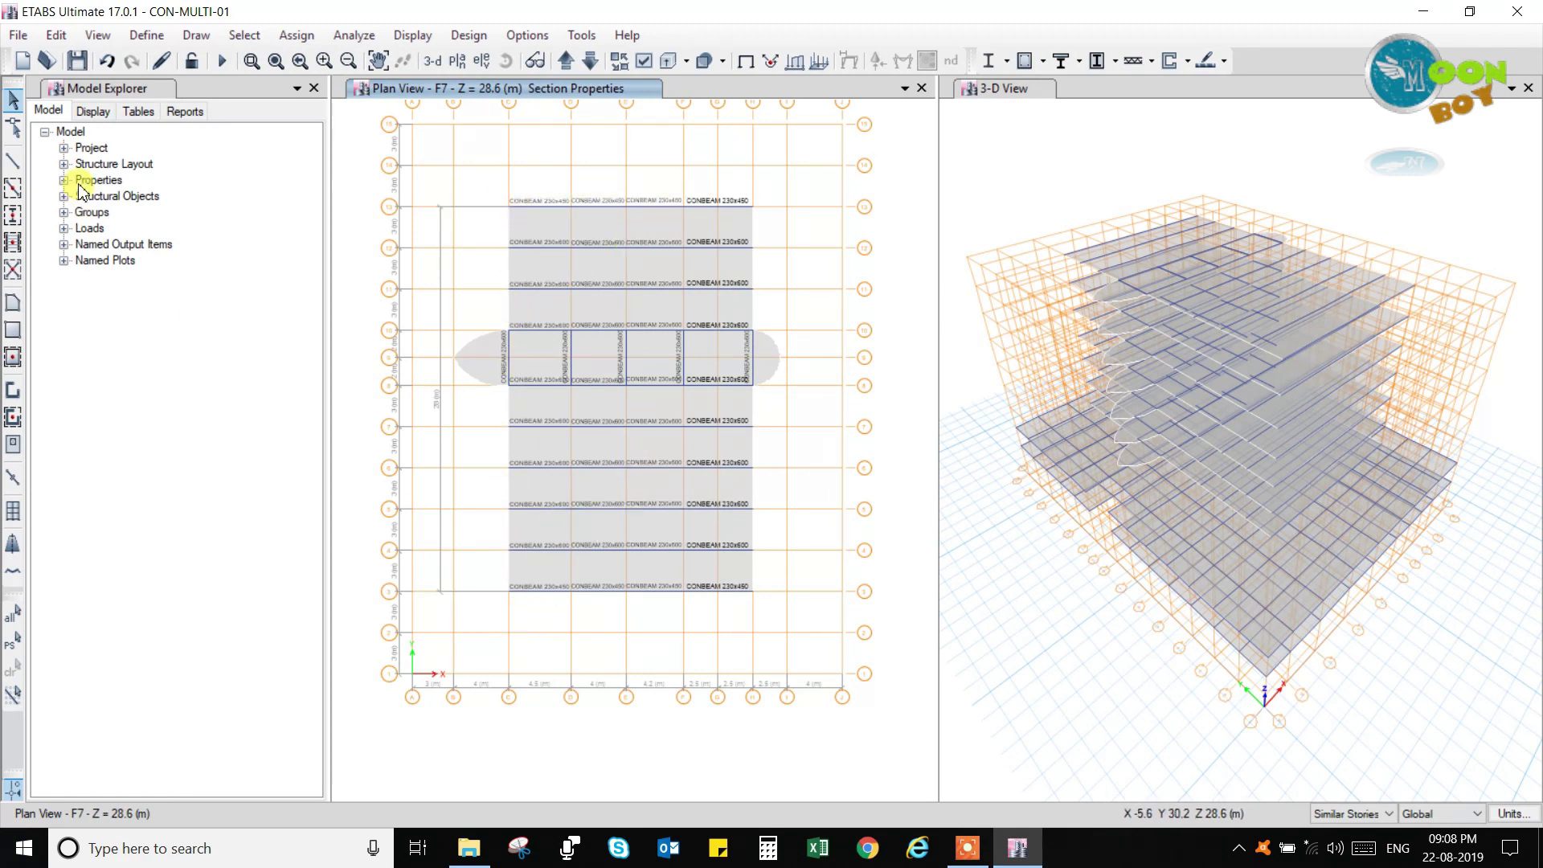
Draw CONBEAM 230x450 beams on the F7 plan between grid lines 8 and 3 along grid lines C, D, E, F and H.
left_click(13, 161)
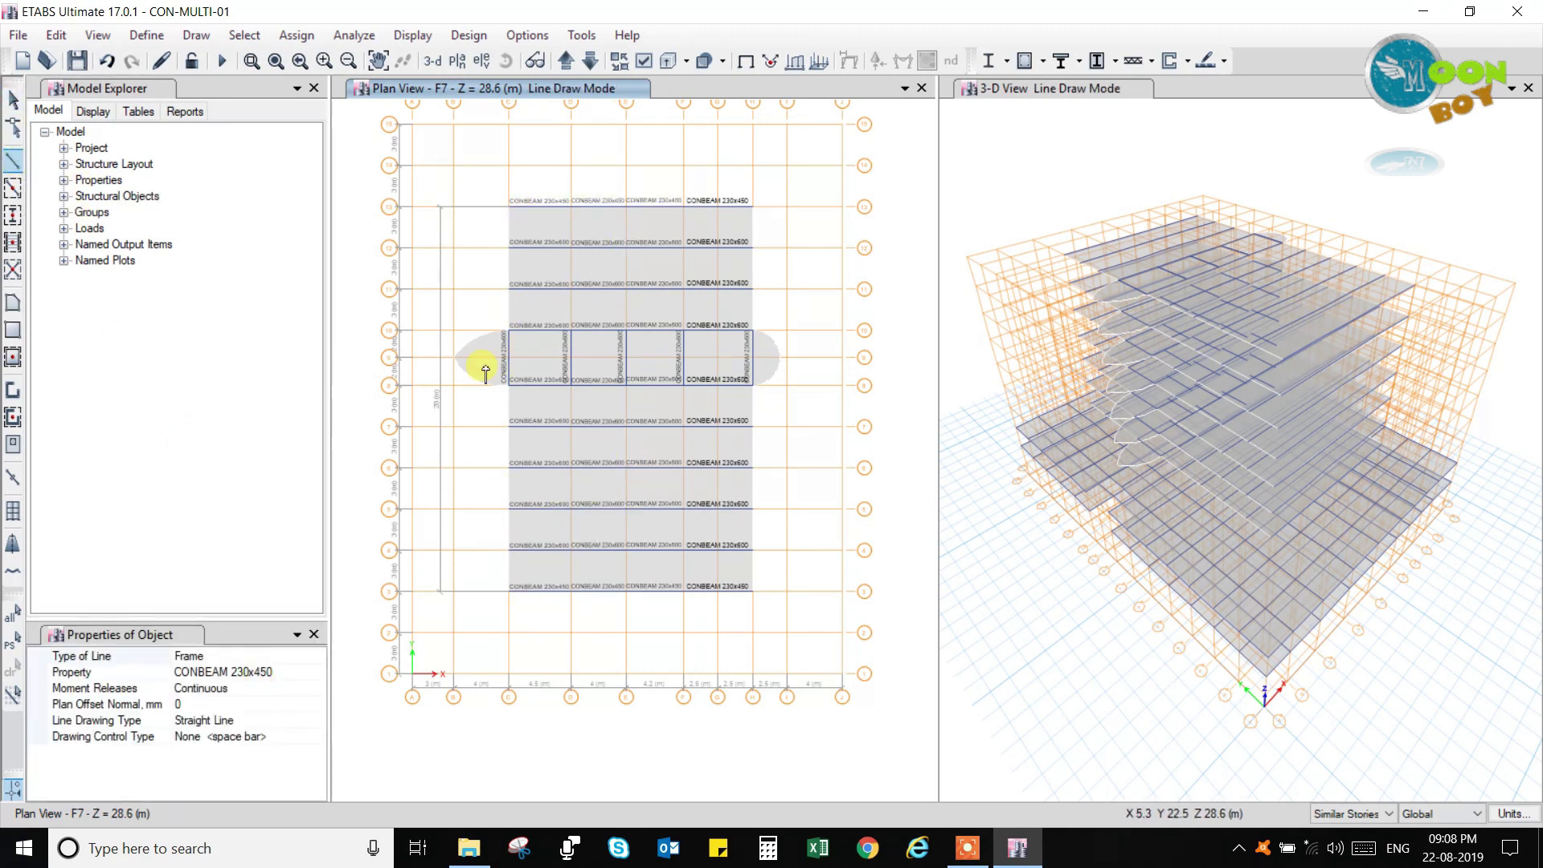
left_click(12, 189)
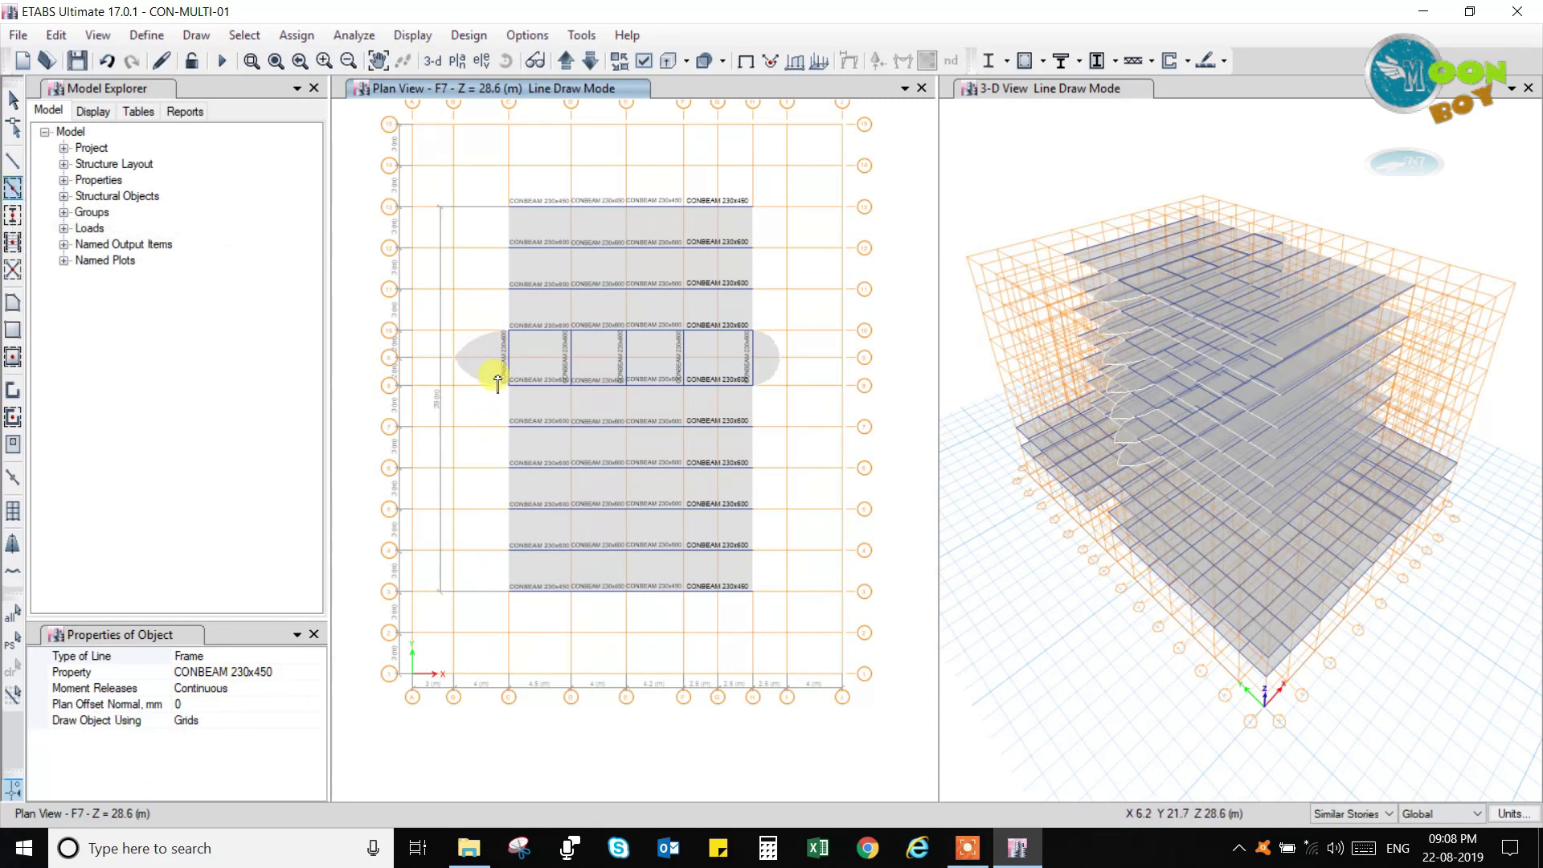
left_click_drag(464, 380, 731, 607)
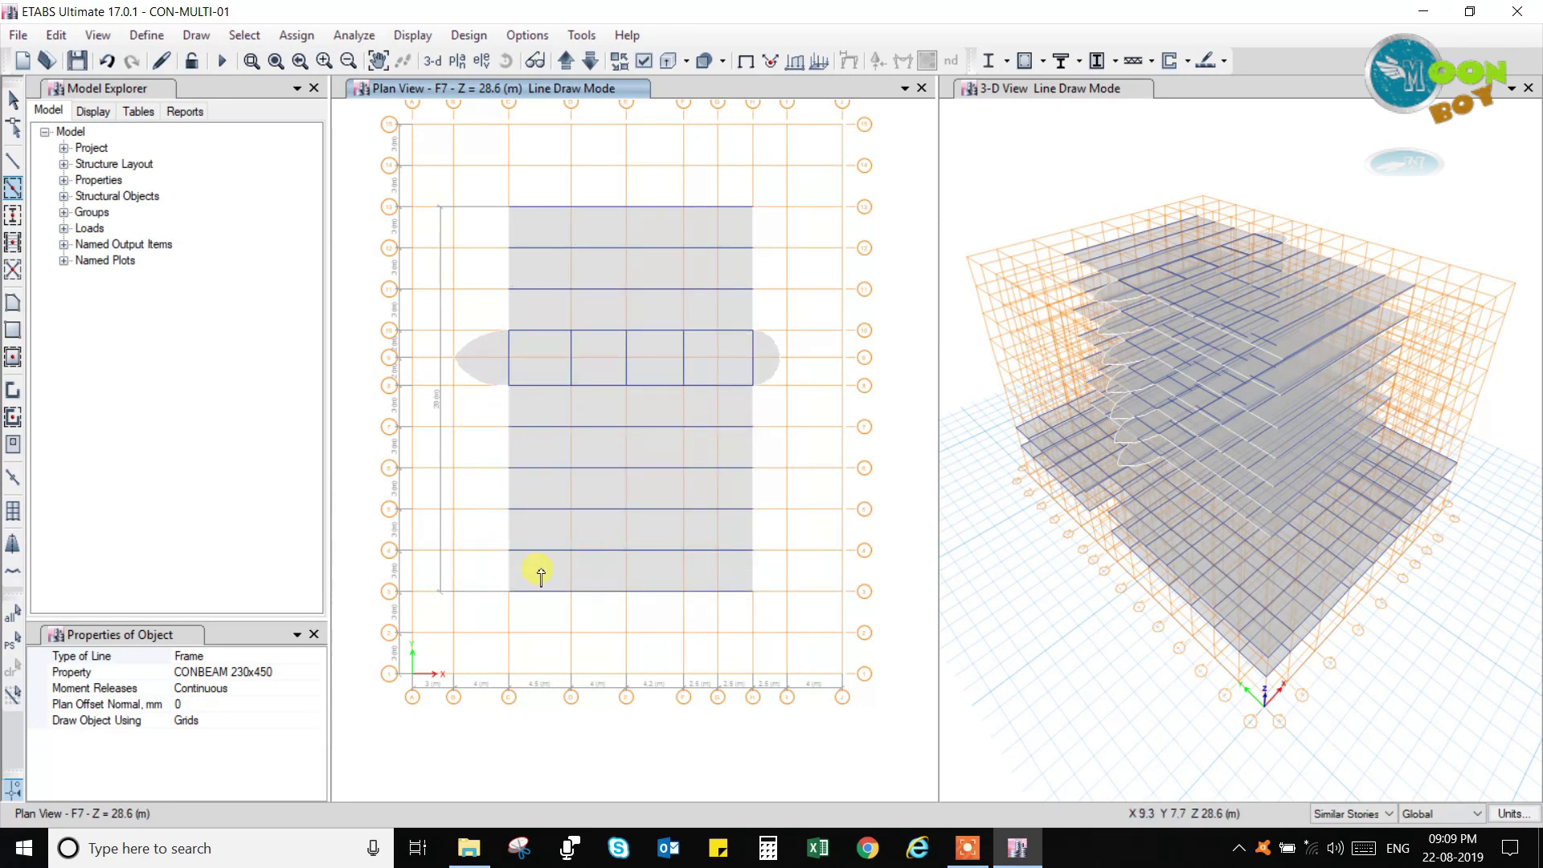
left_click_drag(492, 376, 533, 625)
left_click_drag(560, 371, 605, 642)
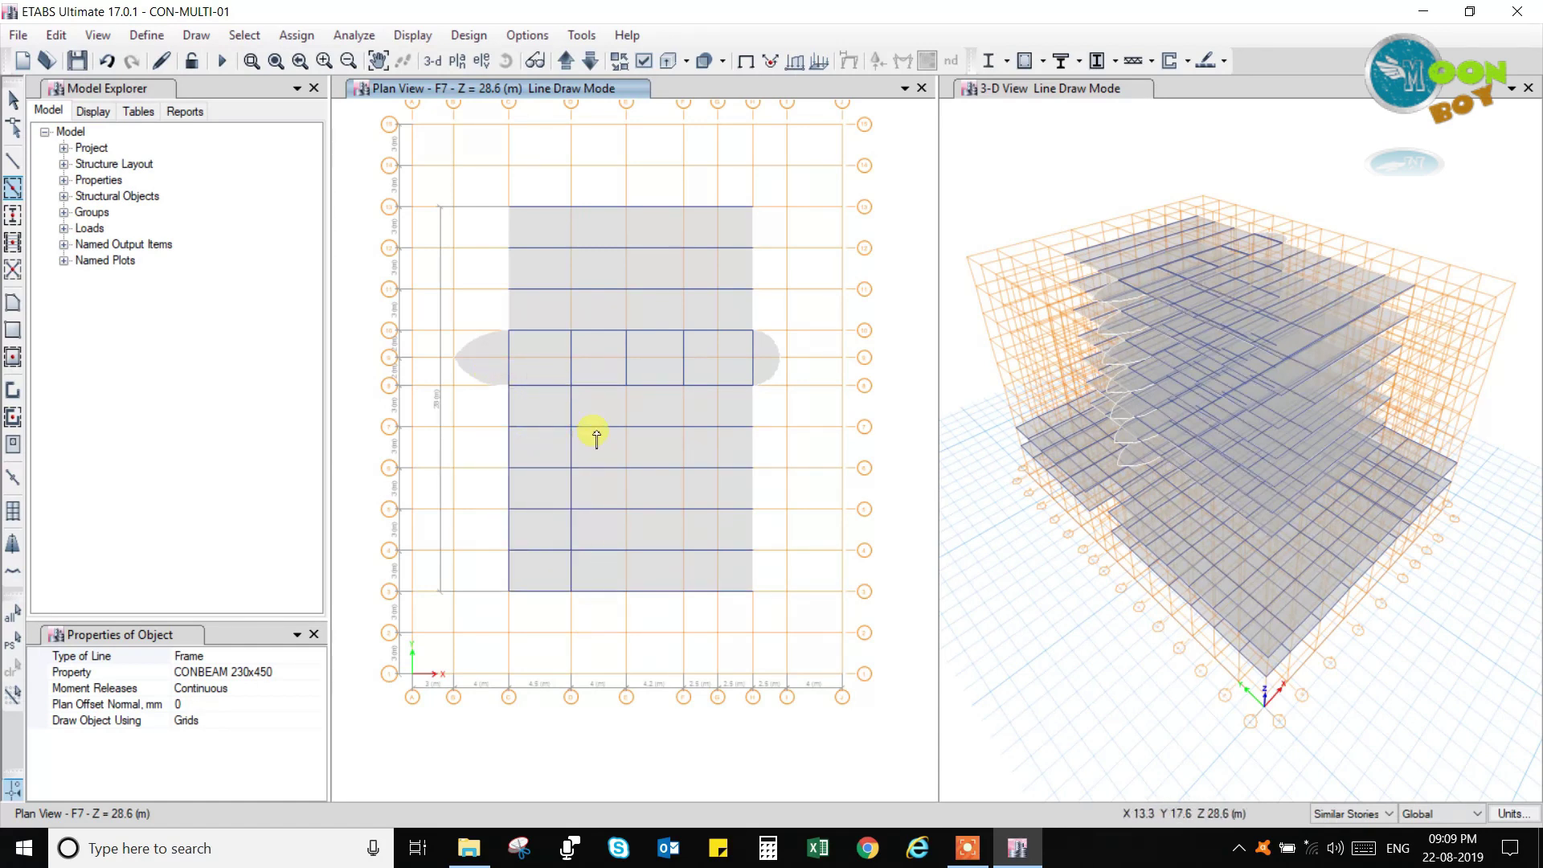
left_click_drag(619, 381, 639, 621)
left_click_drag(672, 375, 696, 621)
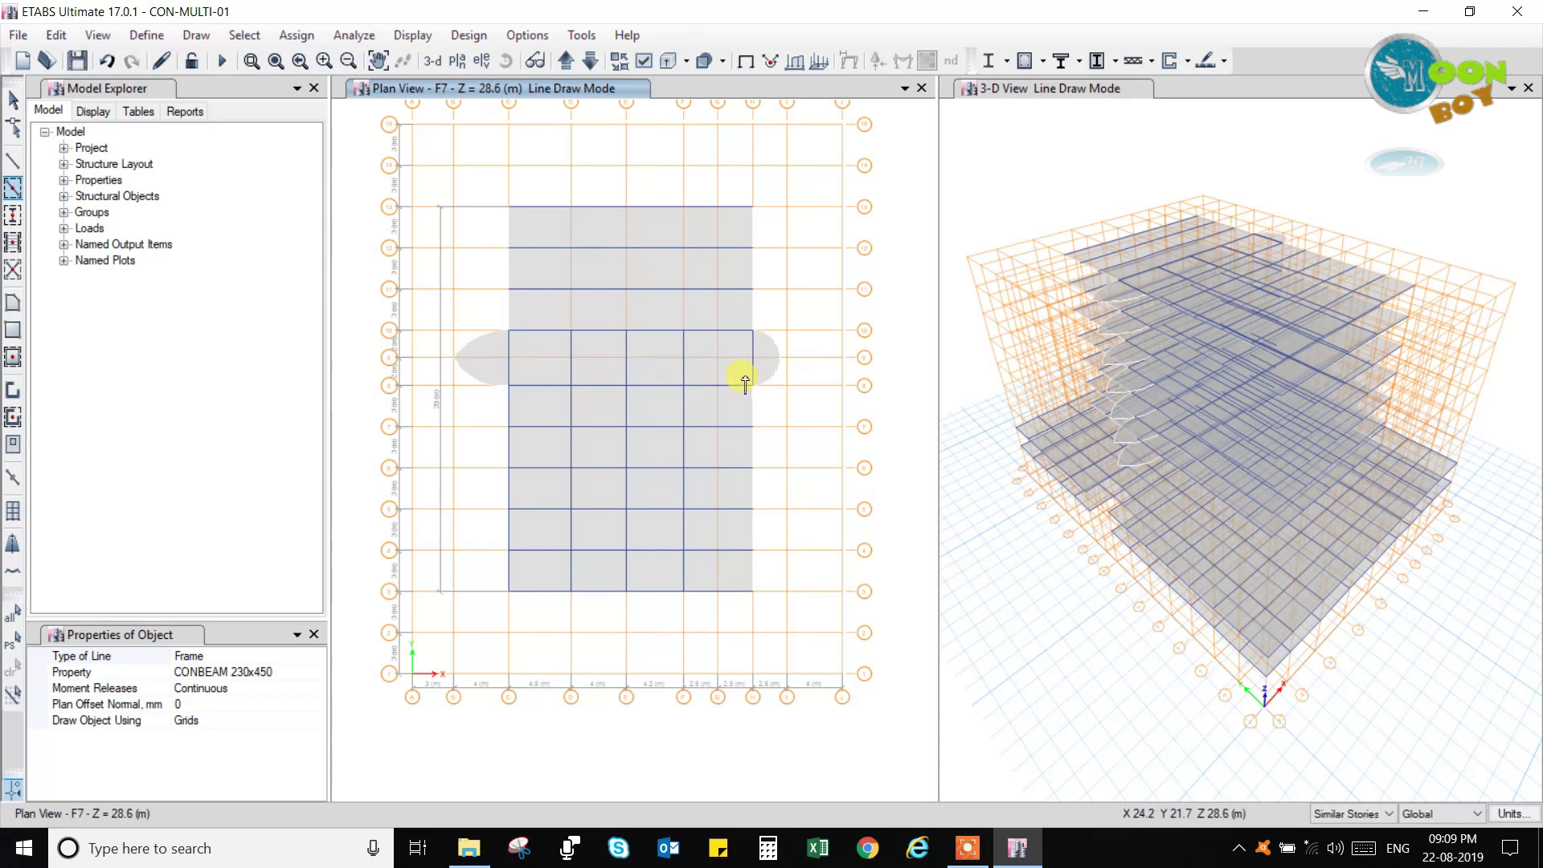
left_click_drag(744, 380, 764, 624)
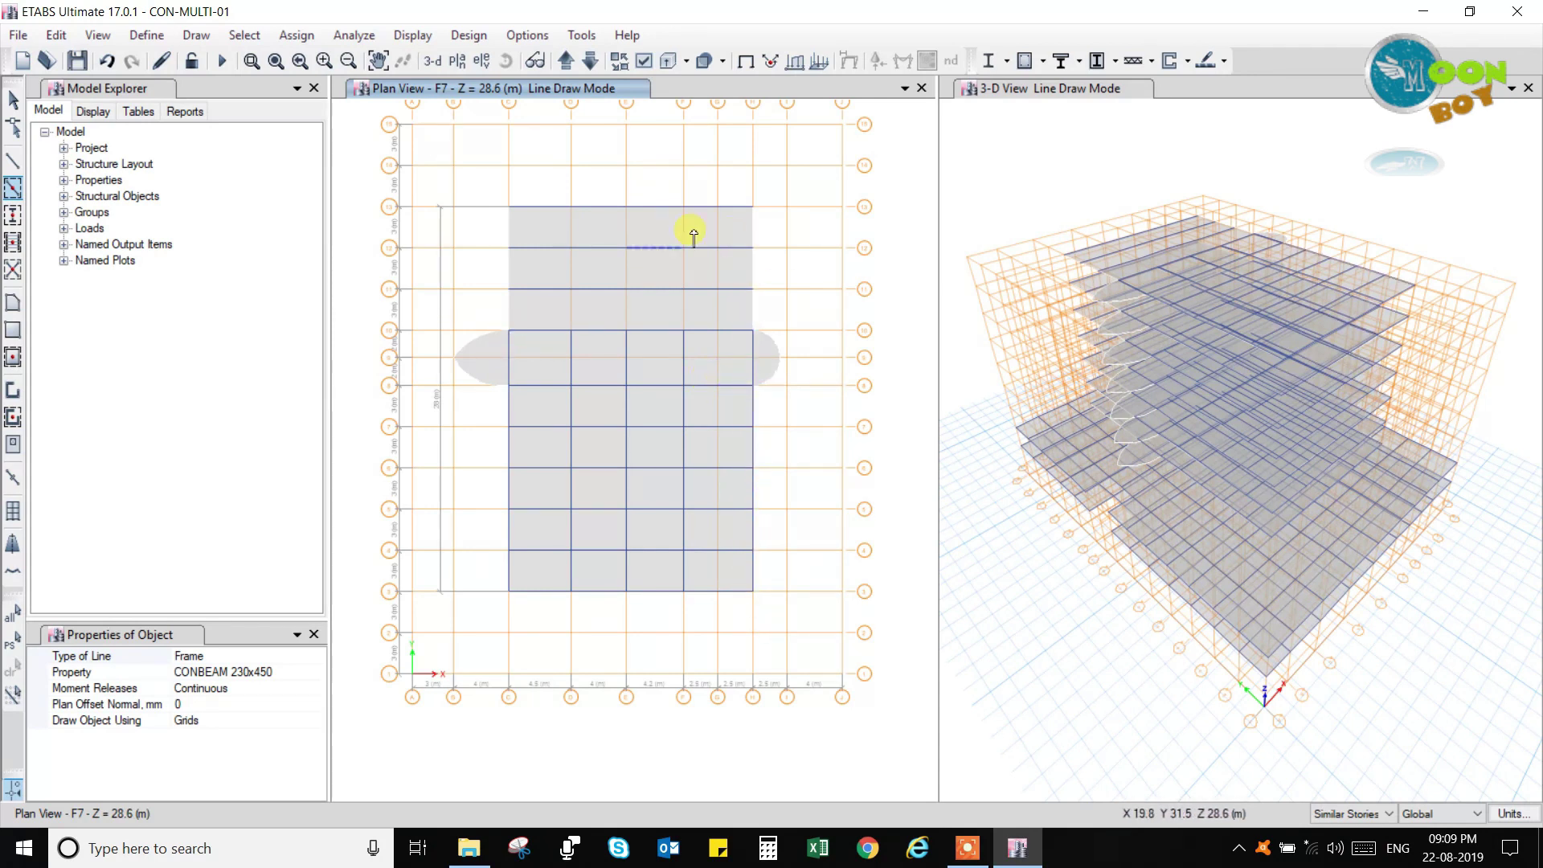
Draw CONBEAM 230x450 beams between grid lines 13 and 10 along grid lines H, F, E, D and C.
left_click_drag(741, 196, 766, 347)
left_click_drag(710, 188, 665, 337)
left_click_drag(642, 190, 615, 344)
left_click_drag(578, 181, 561, 339)
left_click_drag(520, 193, 498, 346)
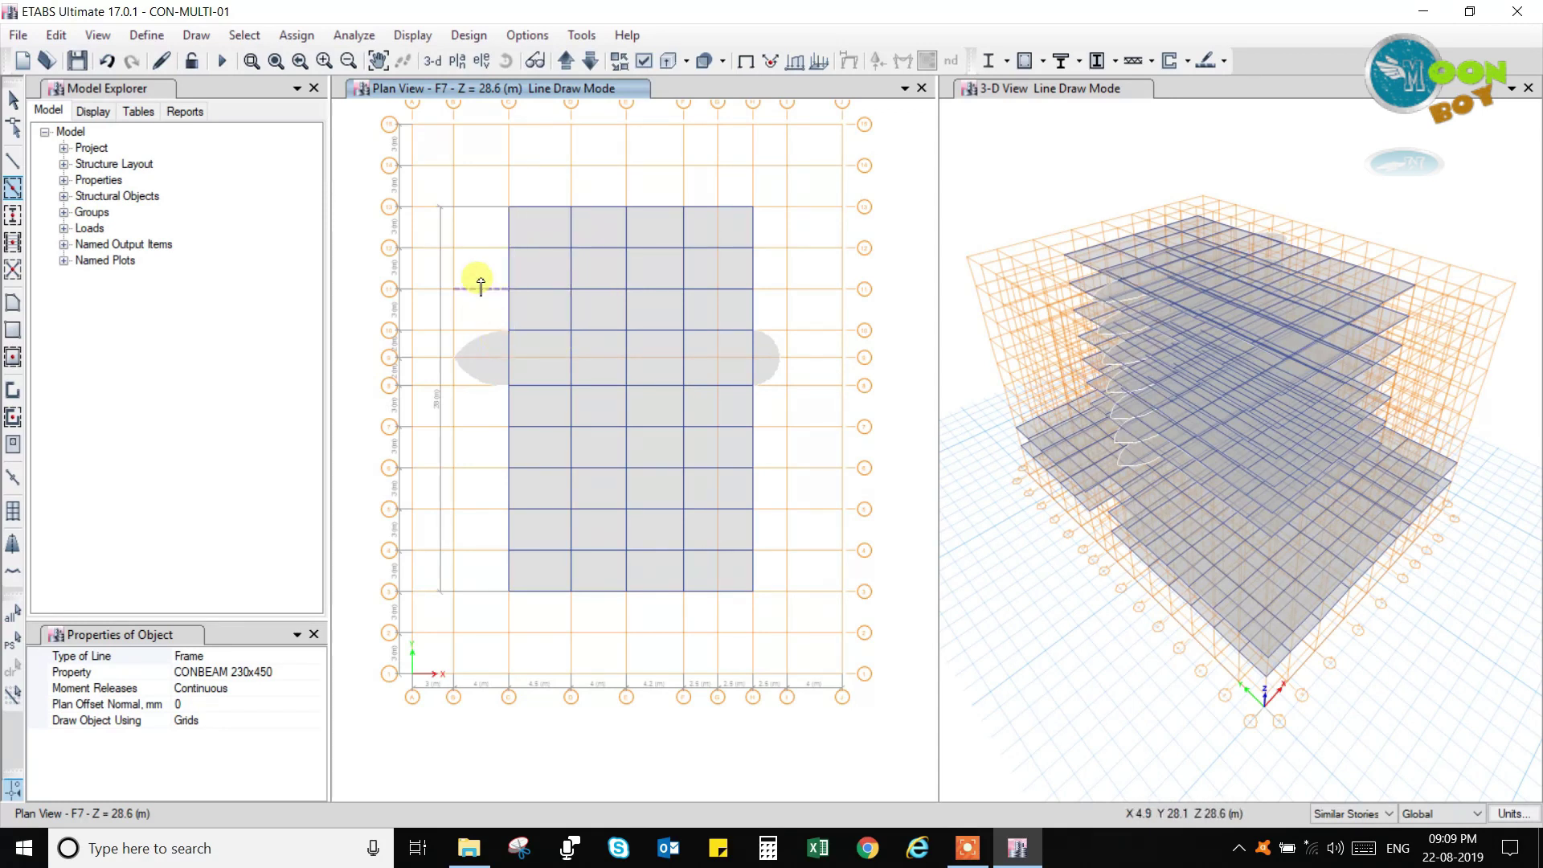
Draw a curved CONBEAM 230x450 beam as an Arc (Center & 2 Points), centred on H9 and running from H10 to H8.
left_click(12, 164)
left_click(233, 717)
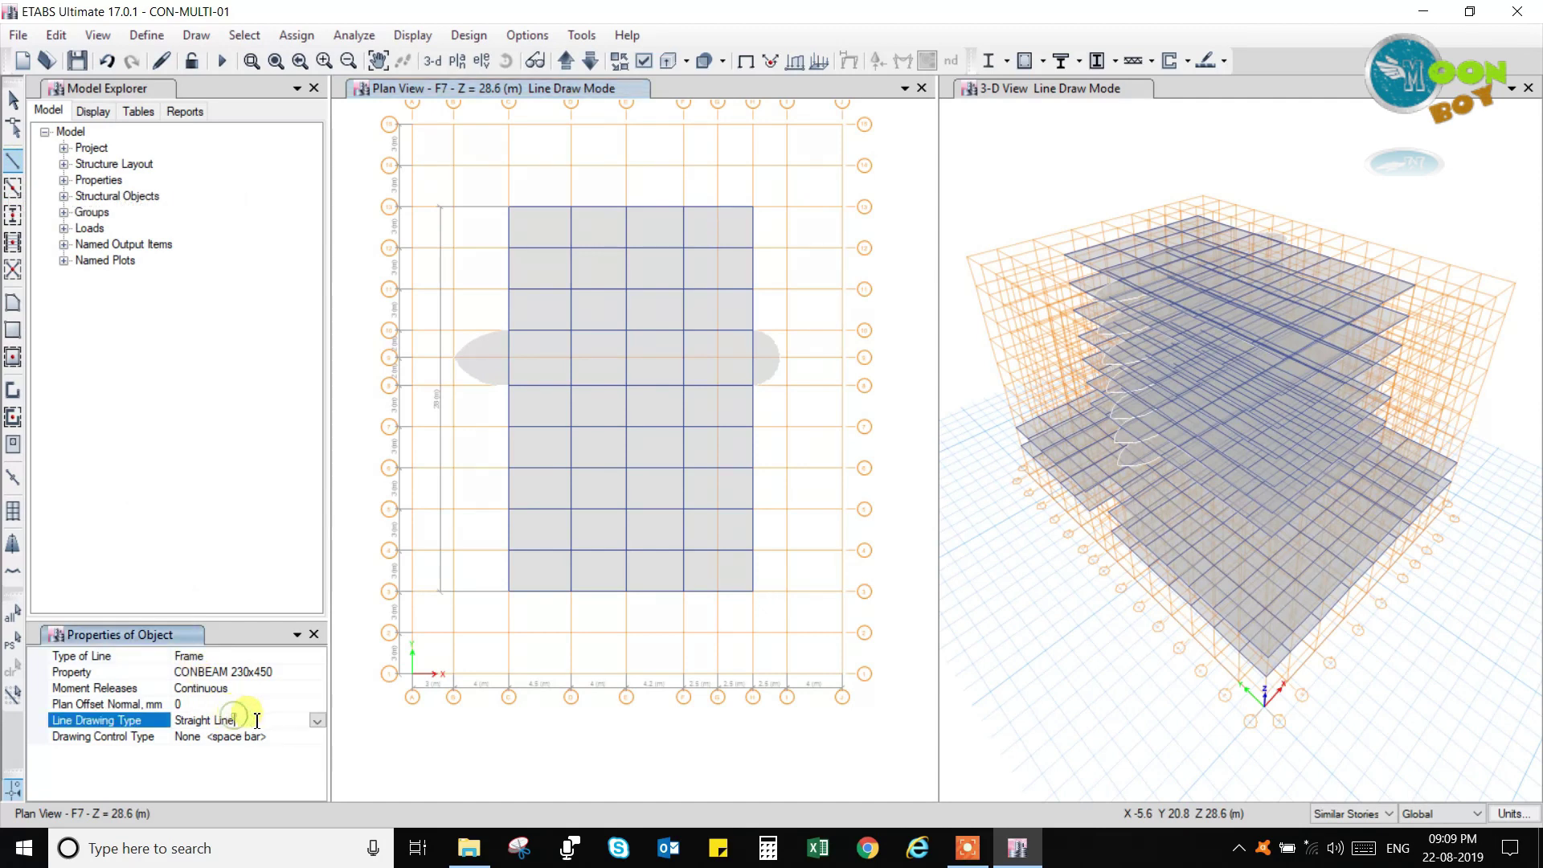
left_click(317, 721)
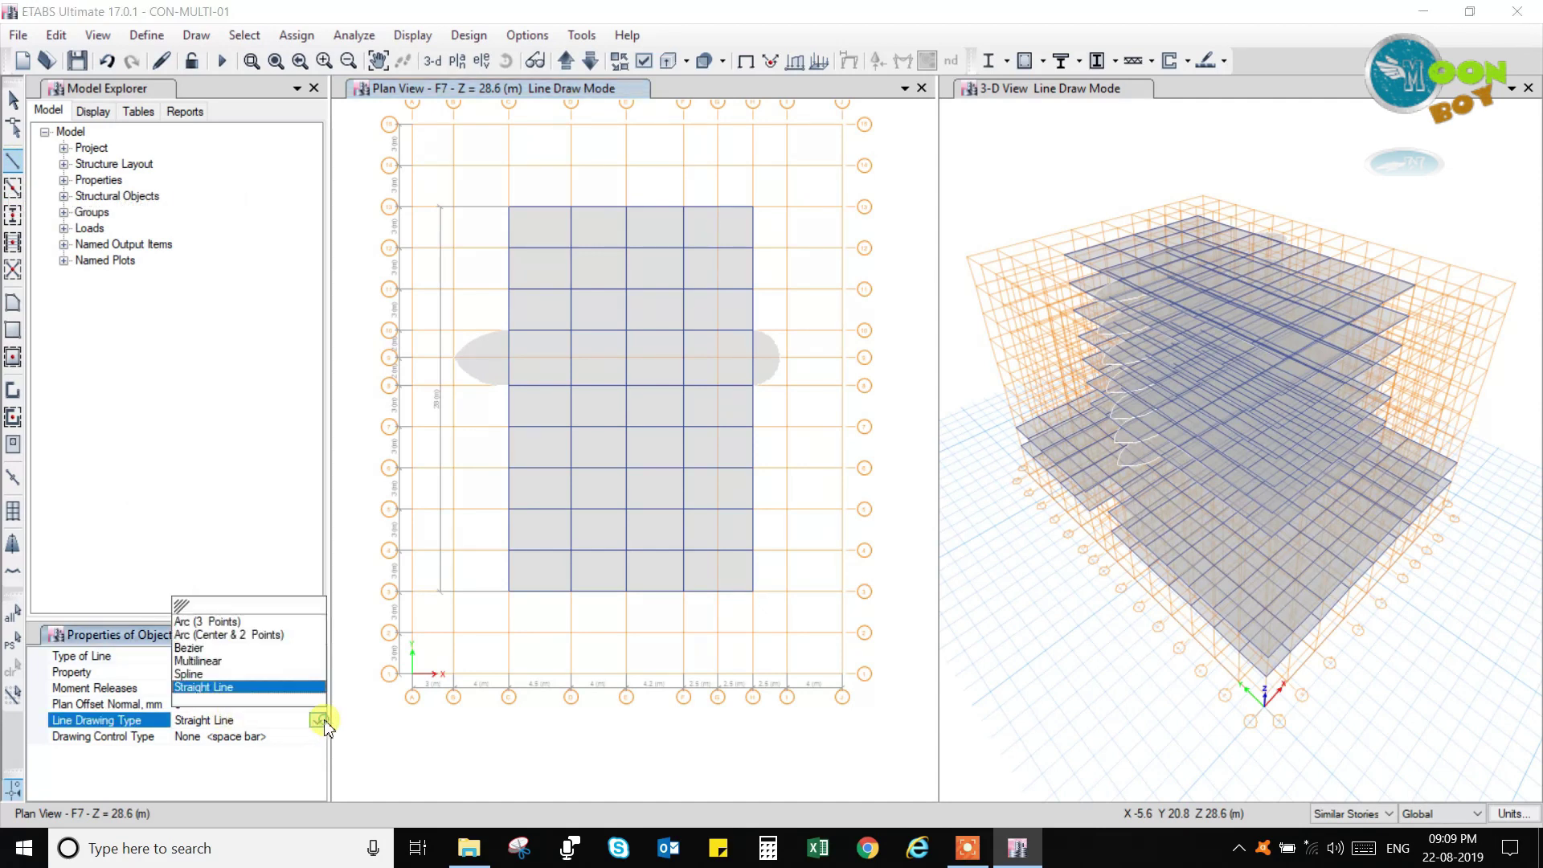
left_click(219, 636)
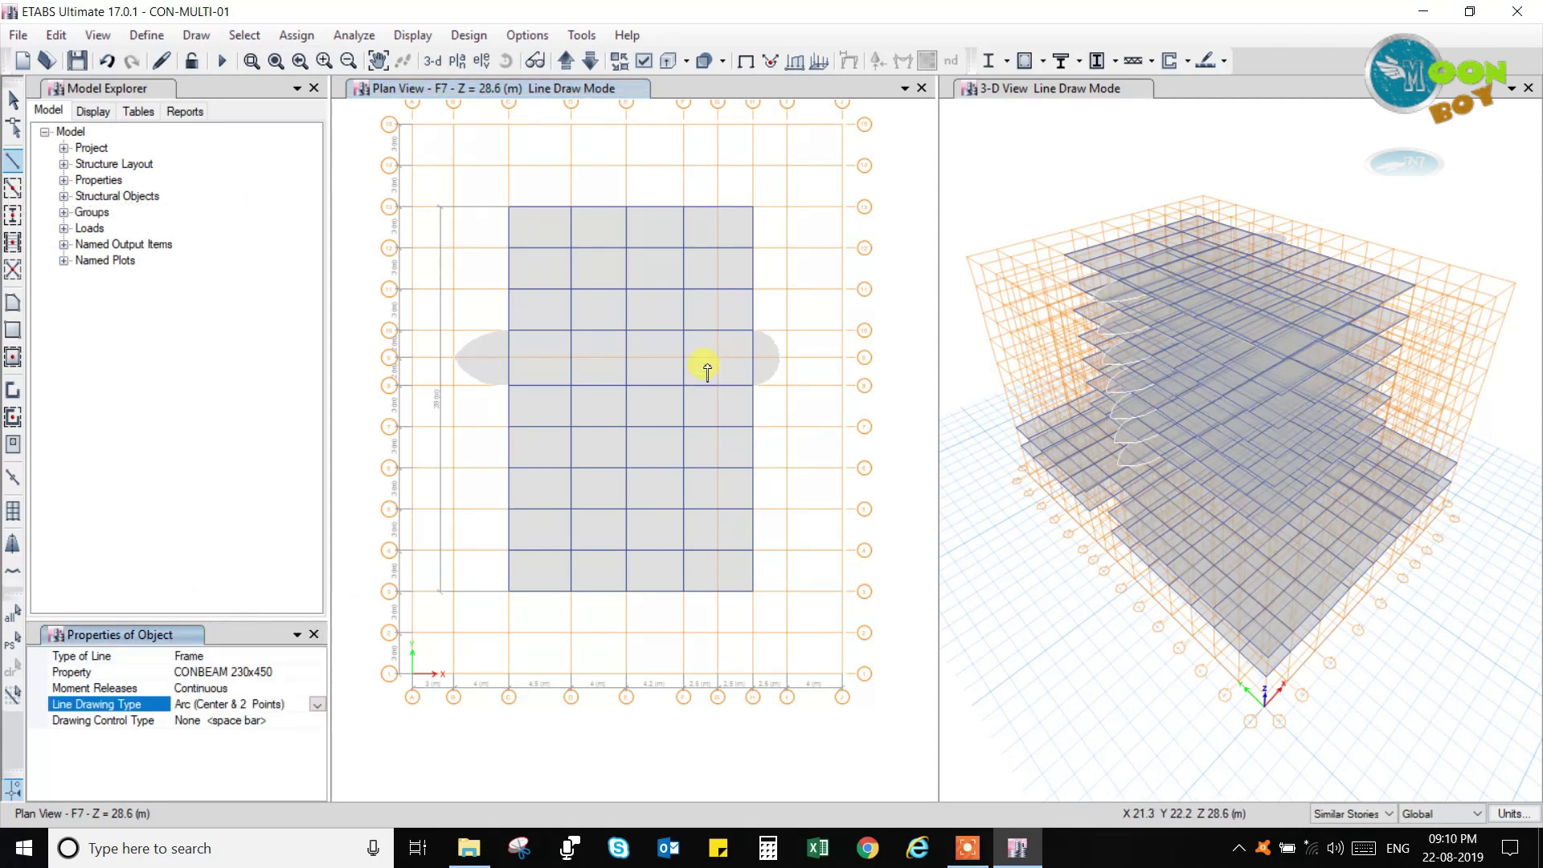
left_click(753, 360)
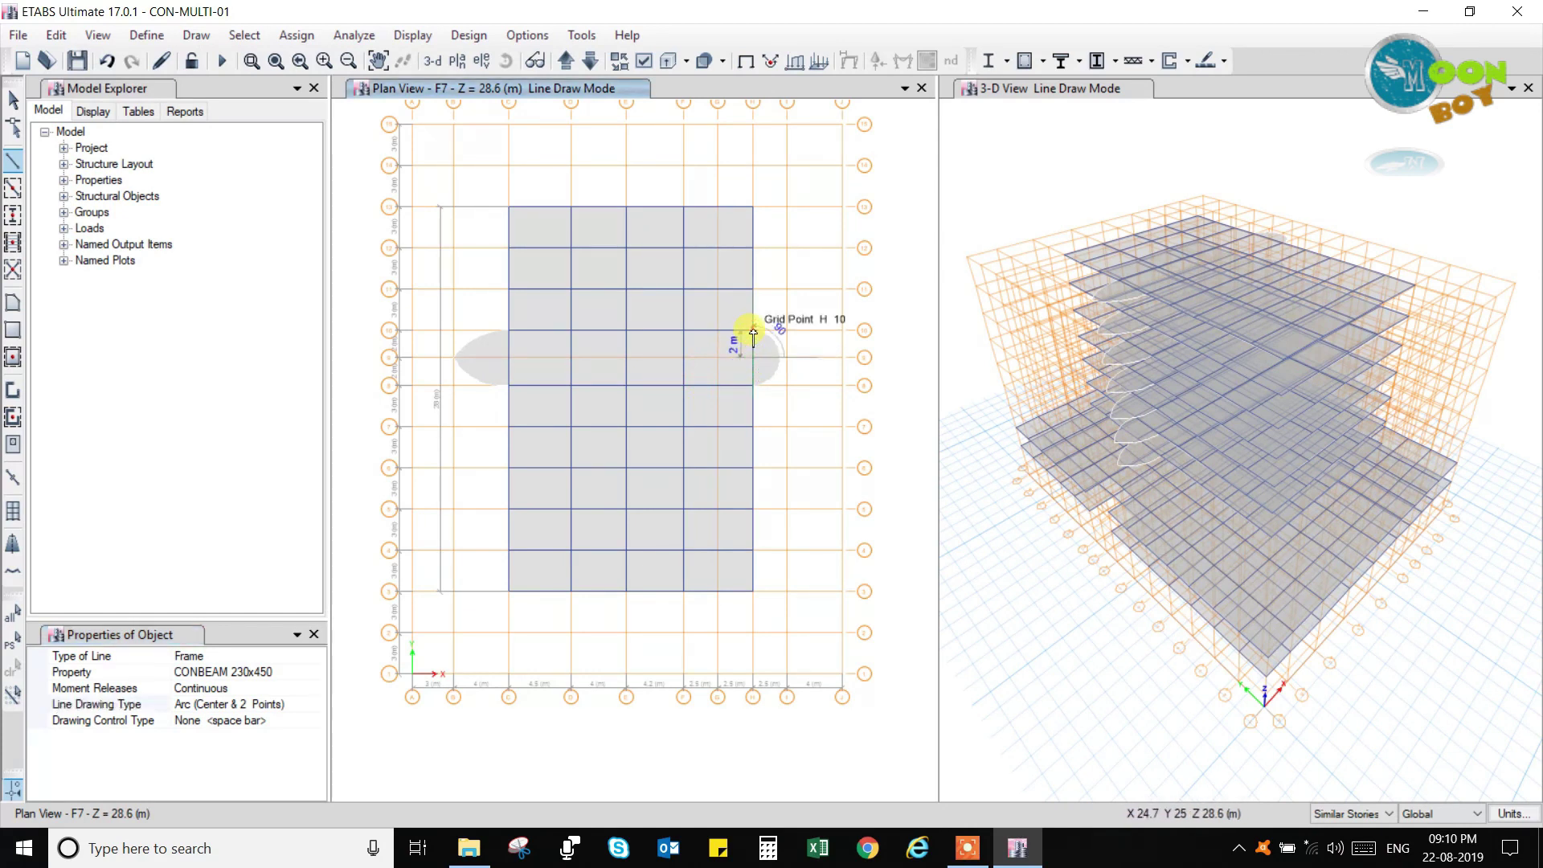
left_click(752, 386)
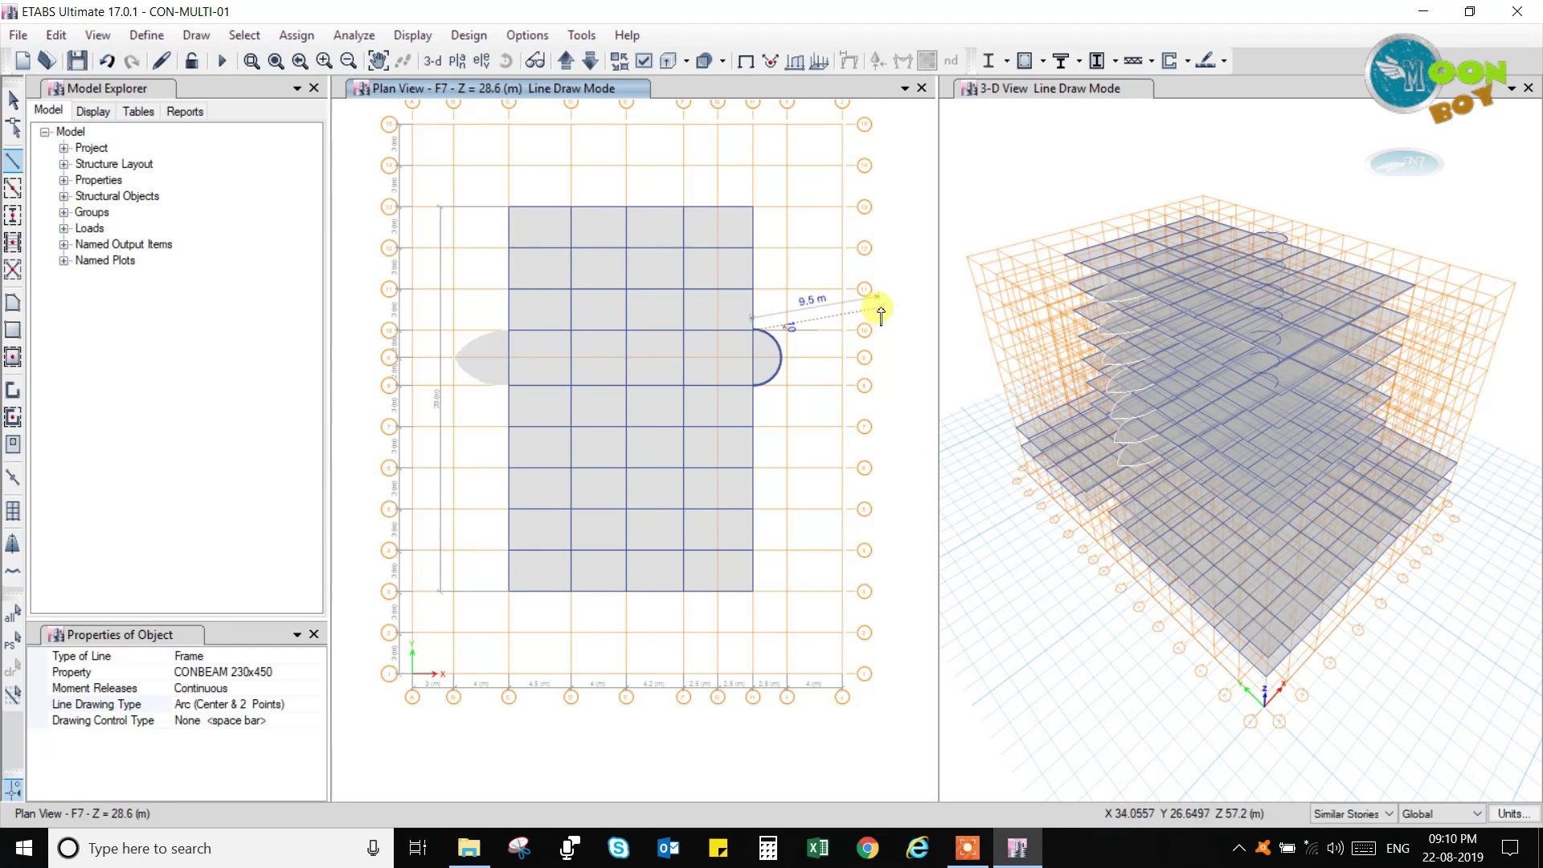
key("Escape")
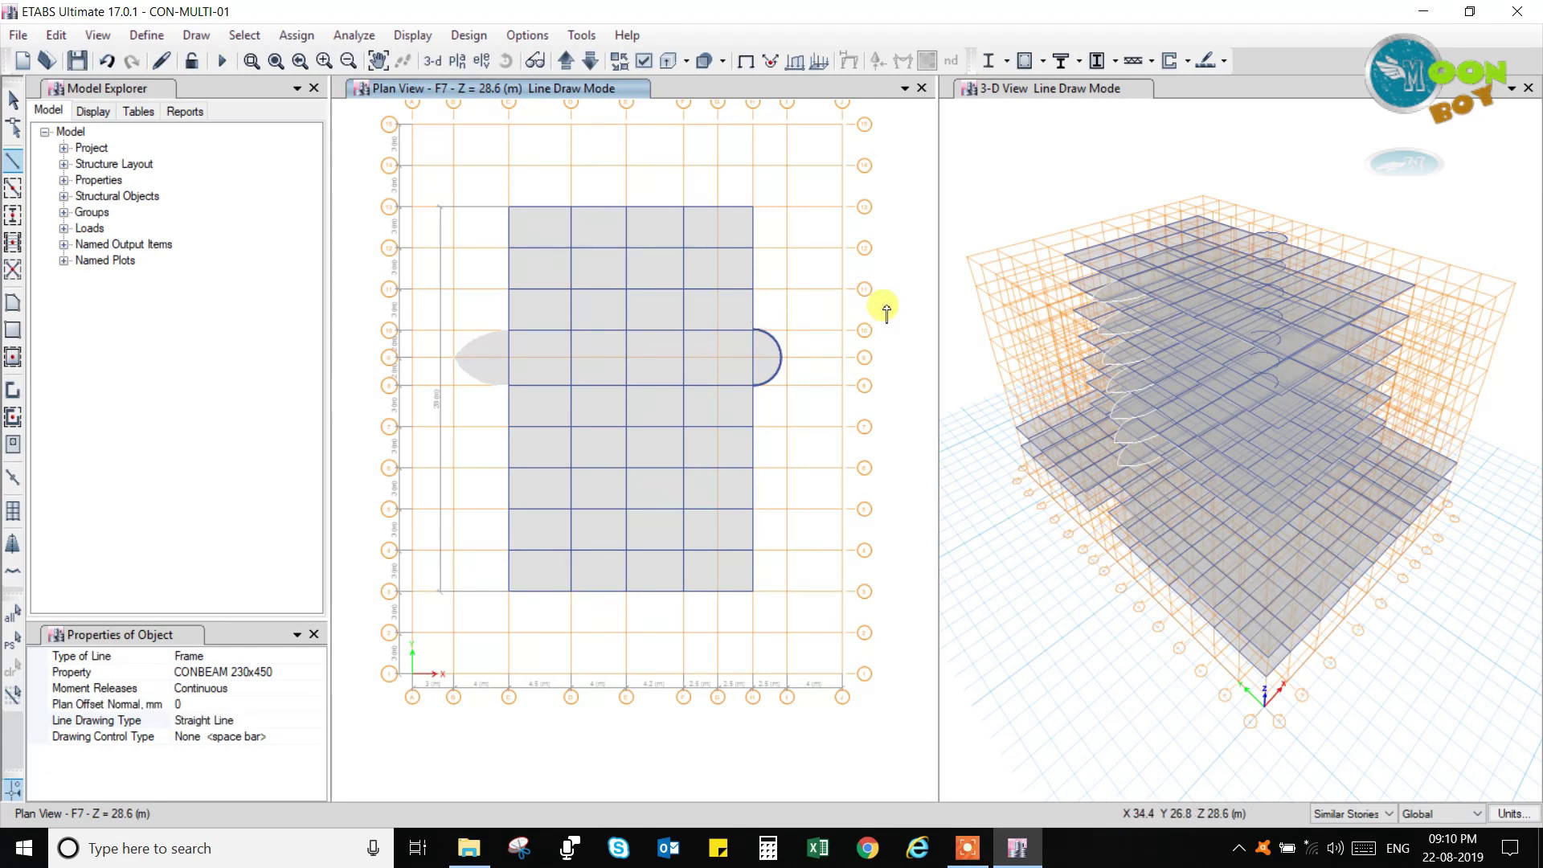
Draw a CONBEAM 230x450 Arc (3 Points) beam from grid point C10 to B9, following the curved slab edge.
left_click(246, 691)
left_click(316, 689)
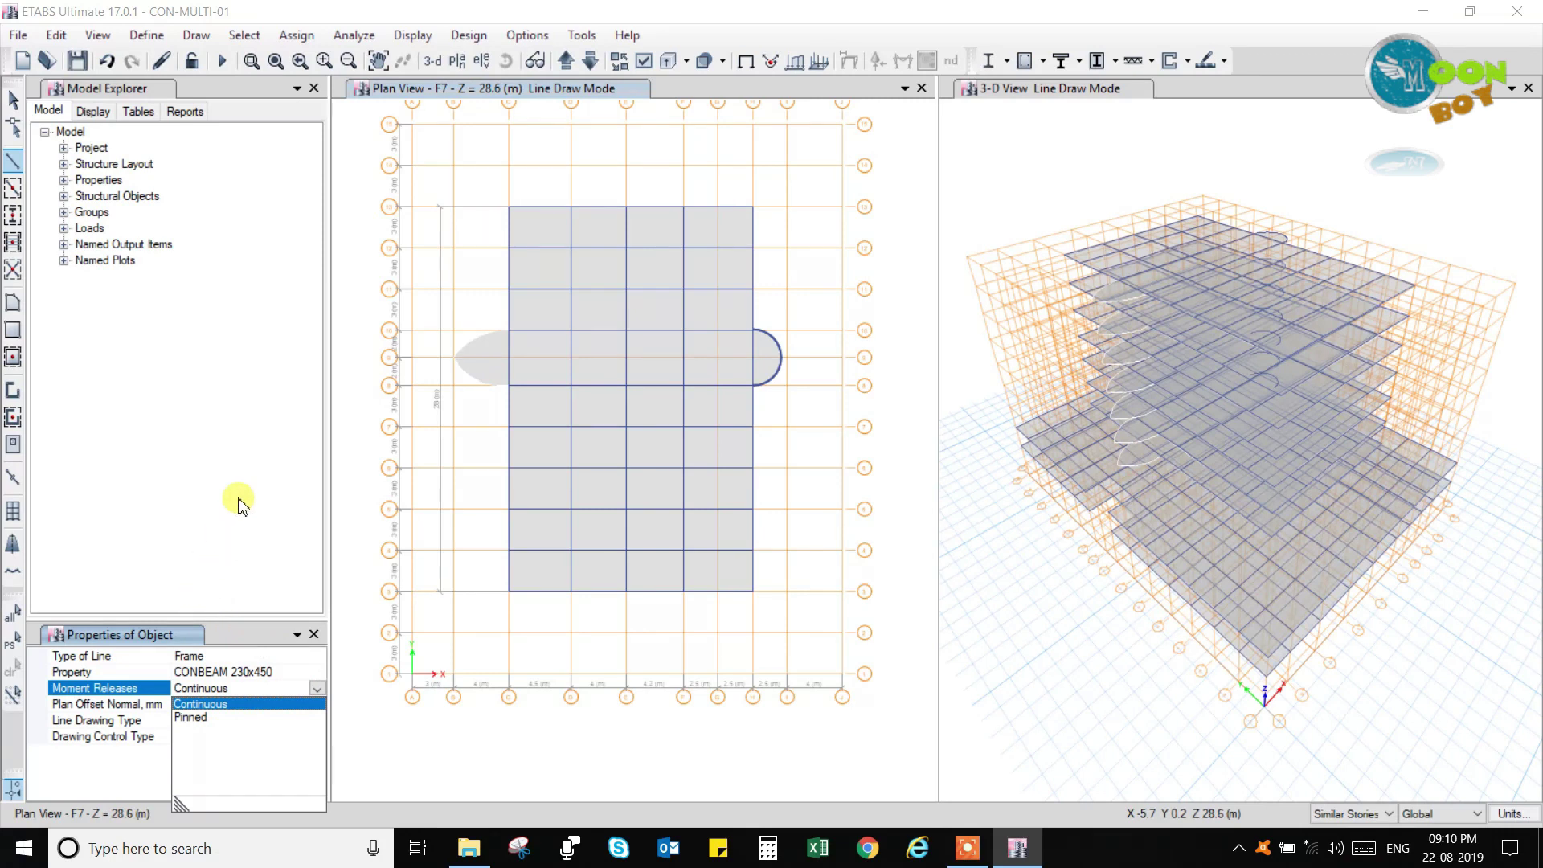
left_click(291, 496)
left_click(251, 724)
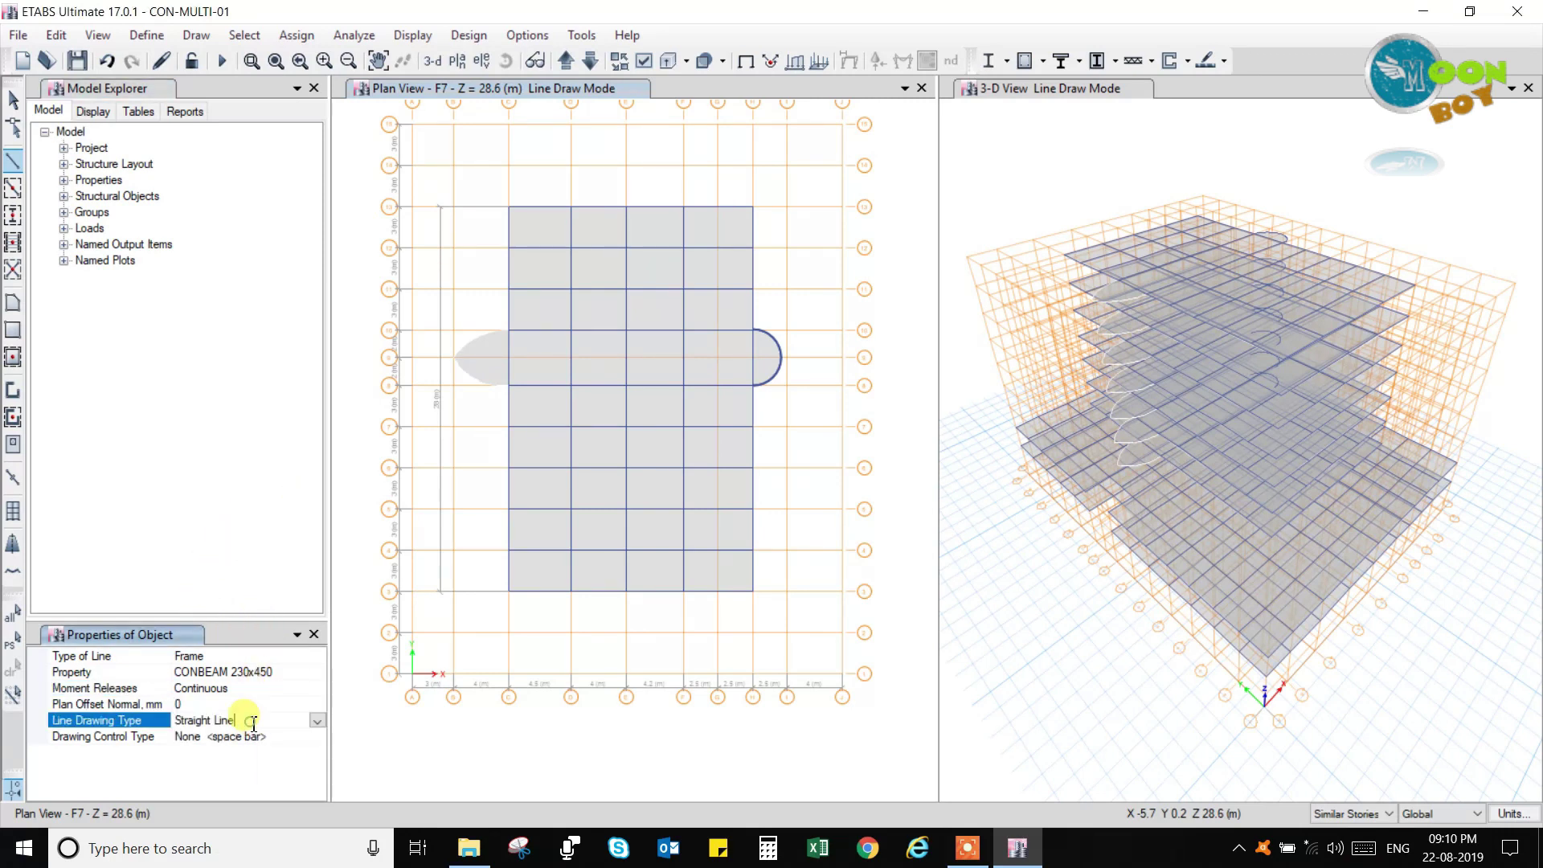
left_click(317, 722)
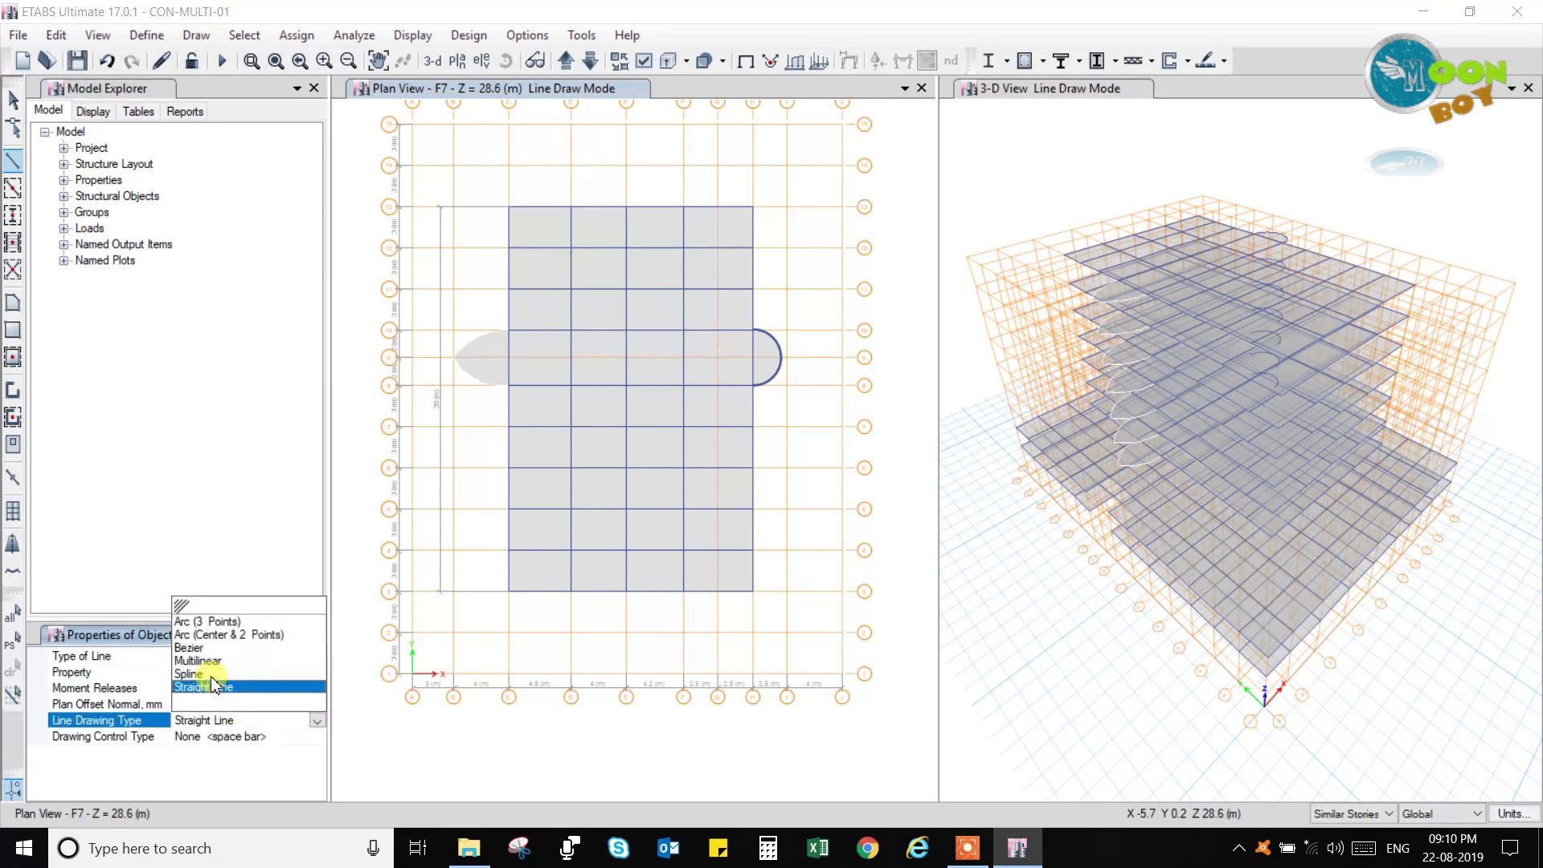
left_click(217, 623)
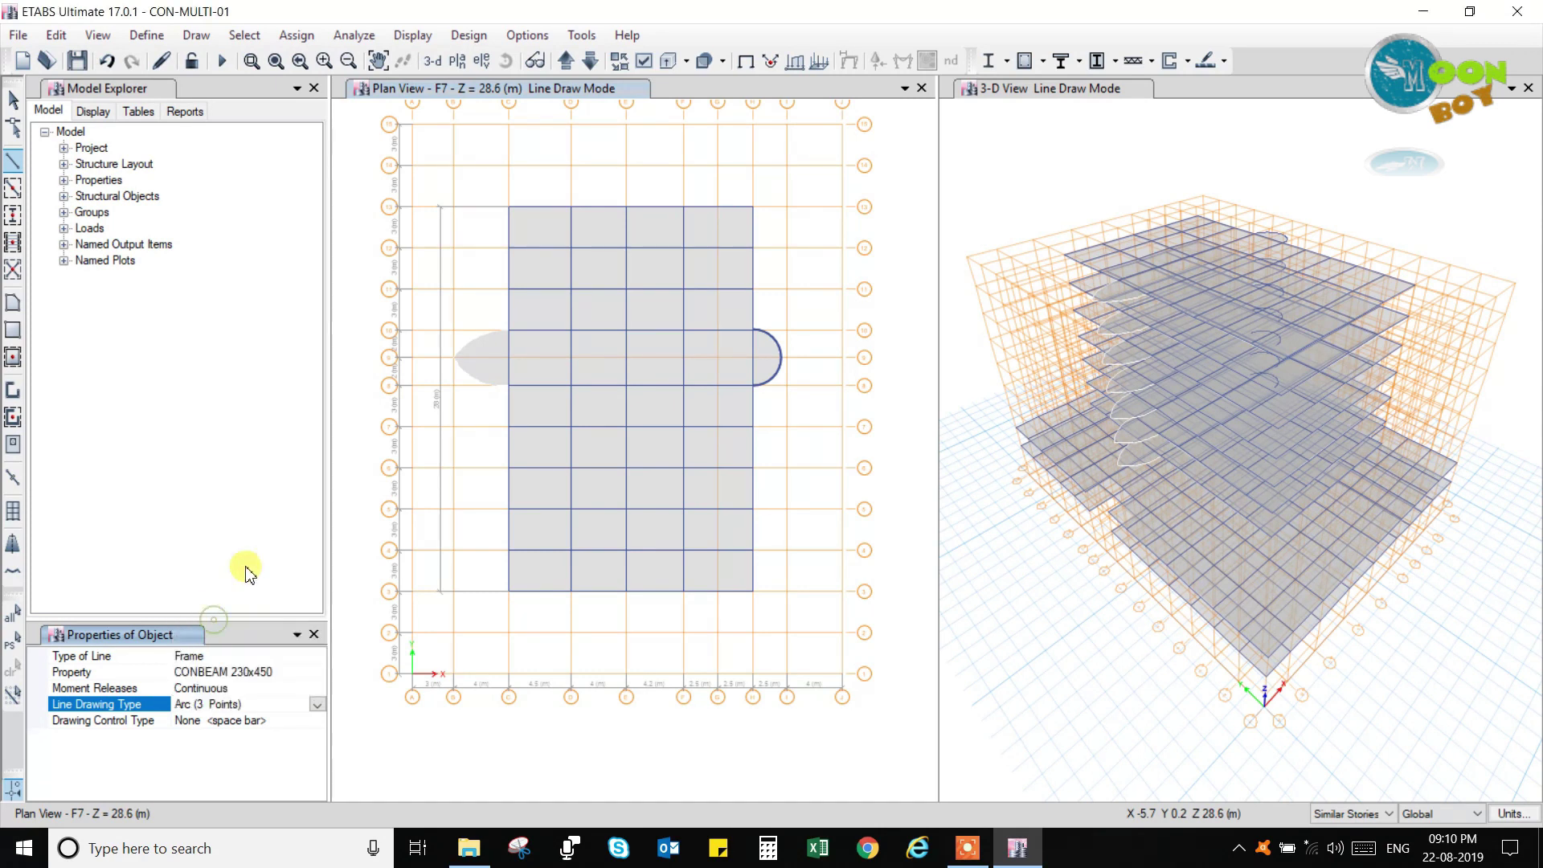
left_click(510, 335)
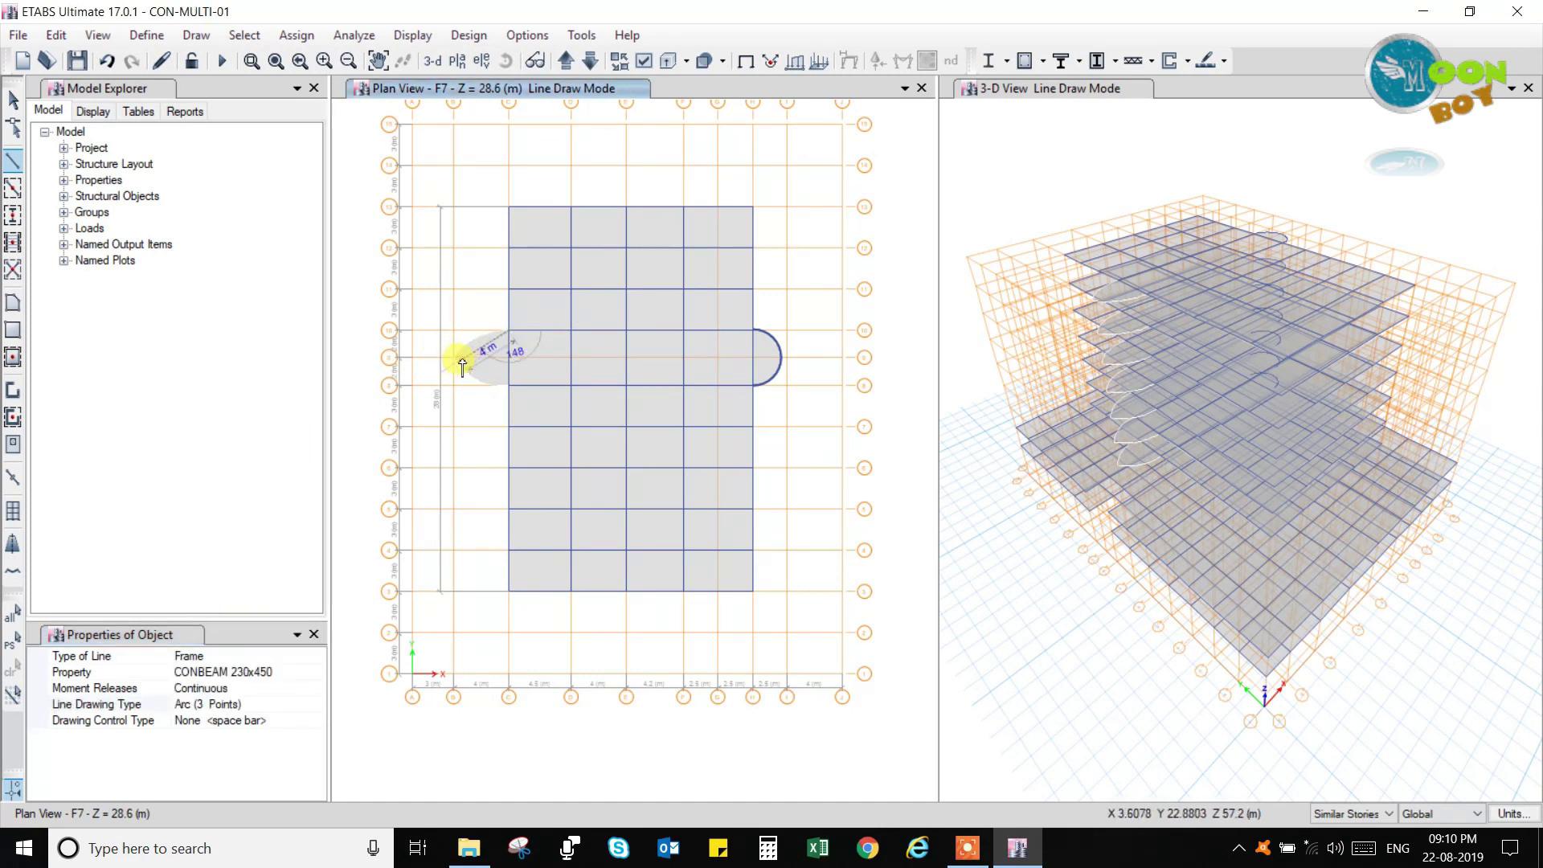
scroll(456, 363, "up", 3)
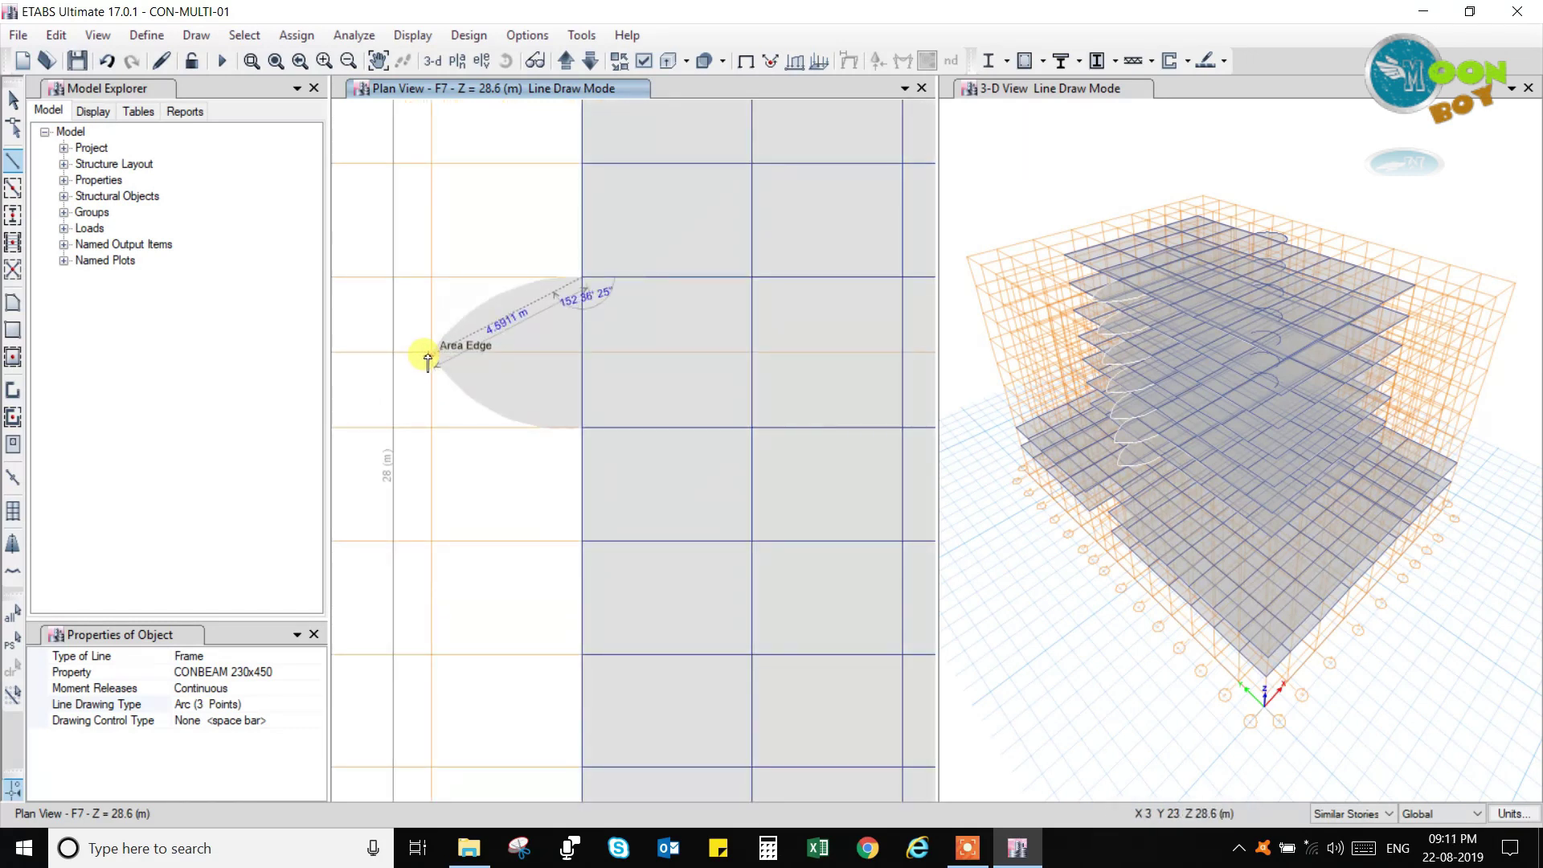
left_click(430, 354)
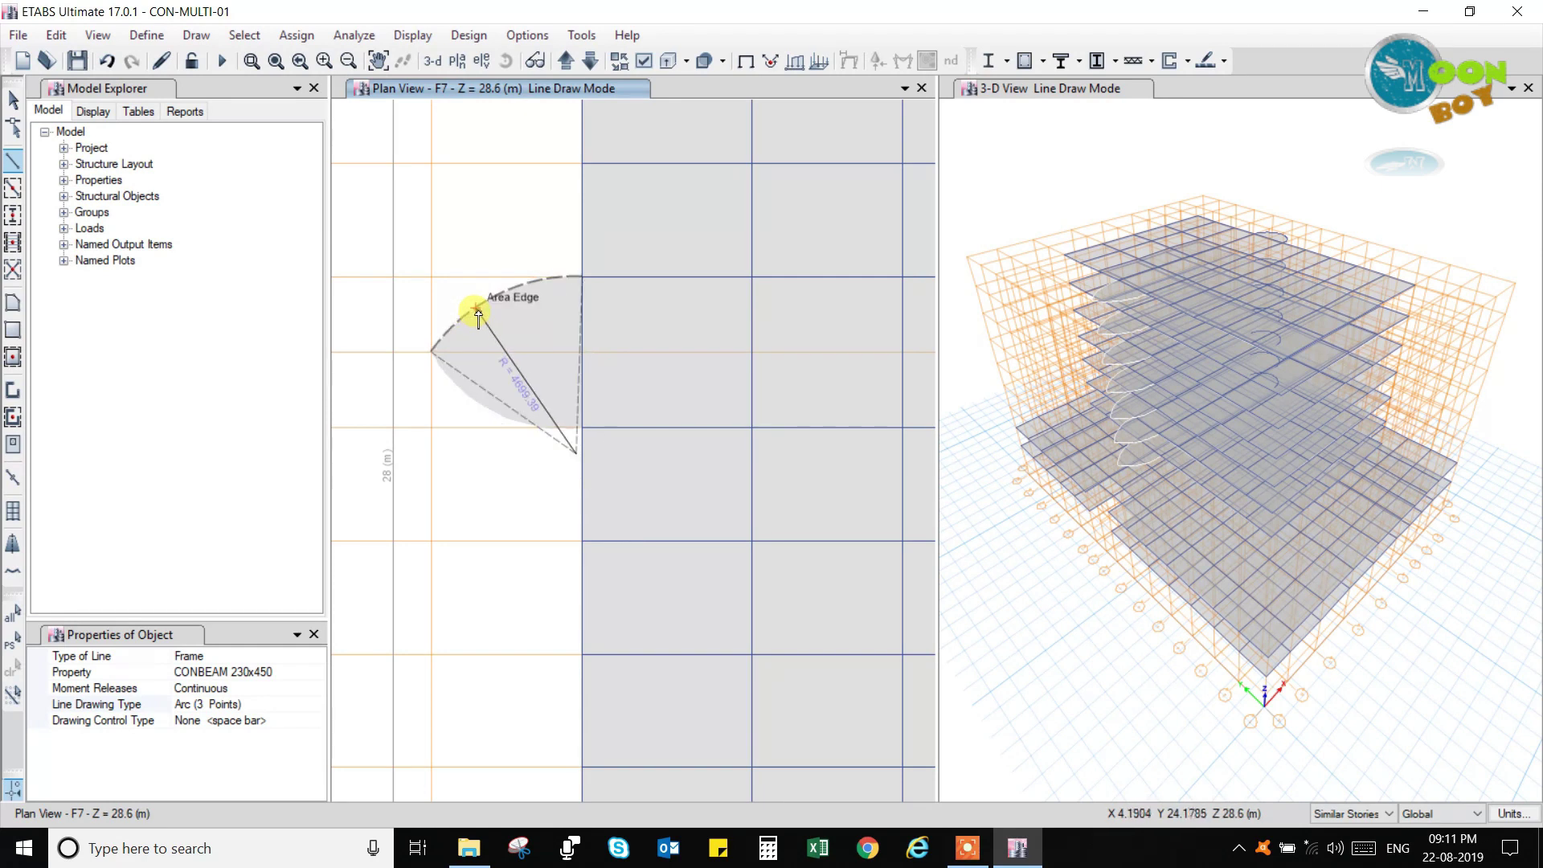
left_click(490, 304)
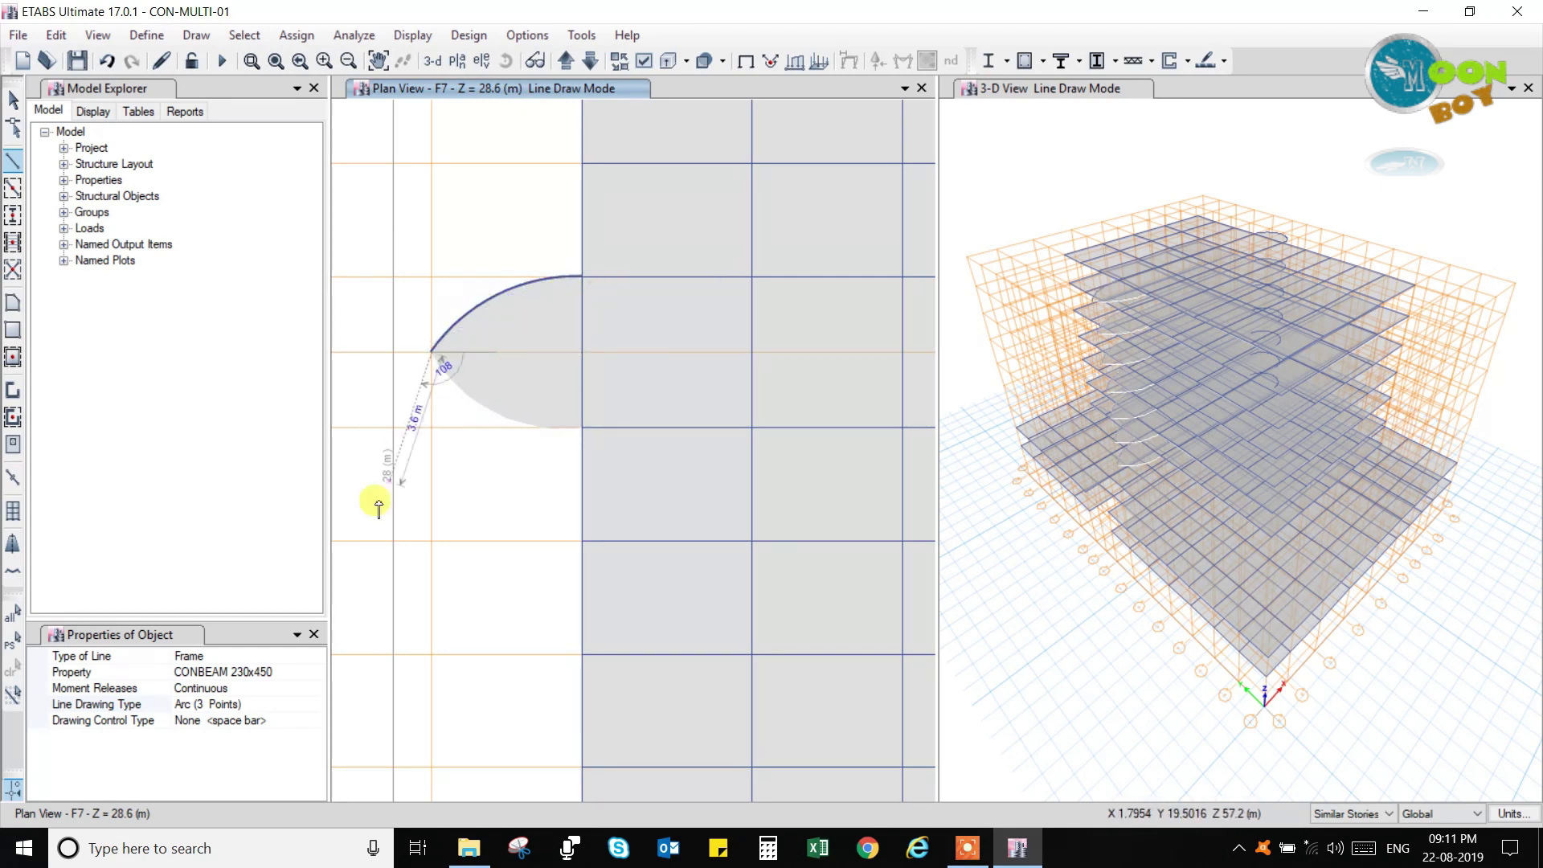
Draw a second three-point arc beam from grid point B9 to C8 along the curved slab edge and end line drawing.
left_click(435, 355)
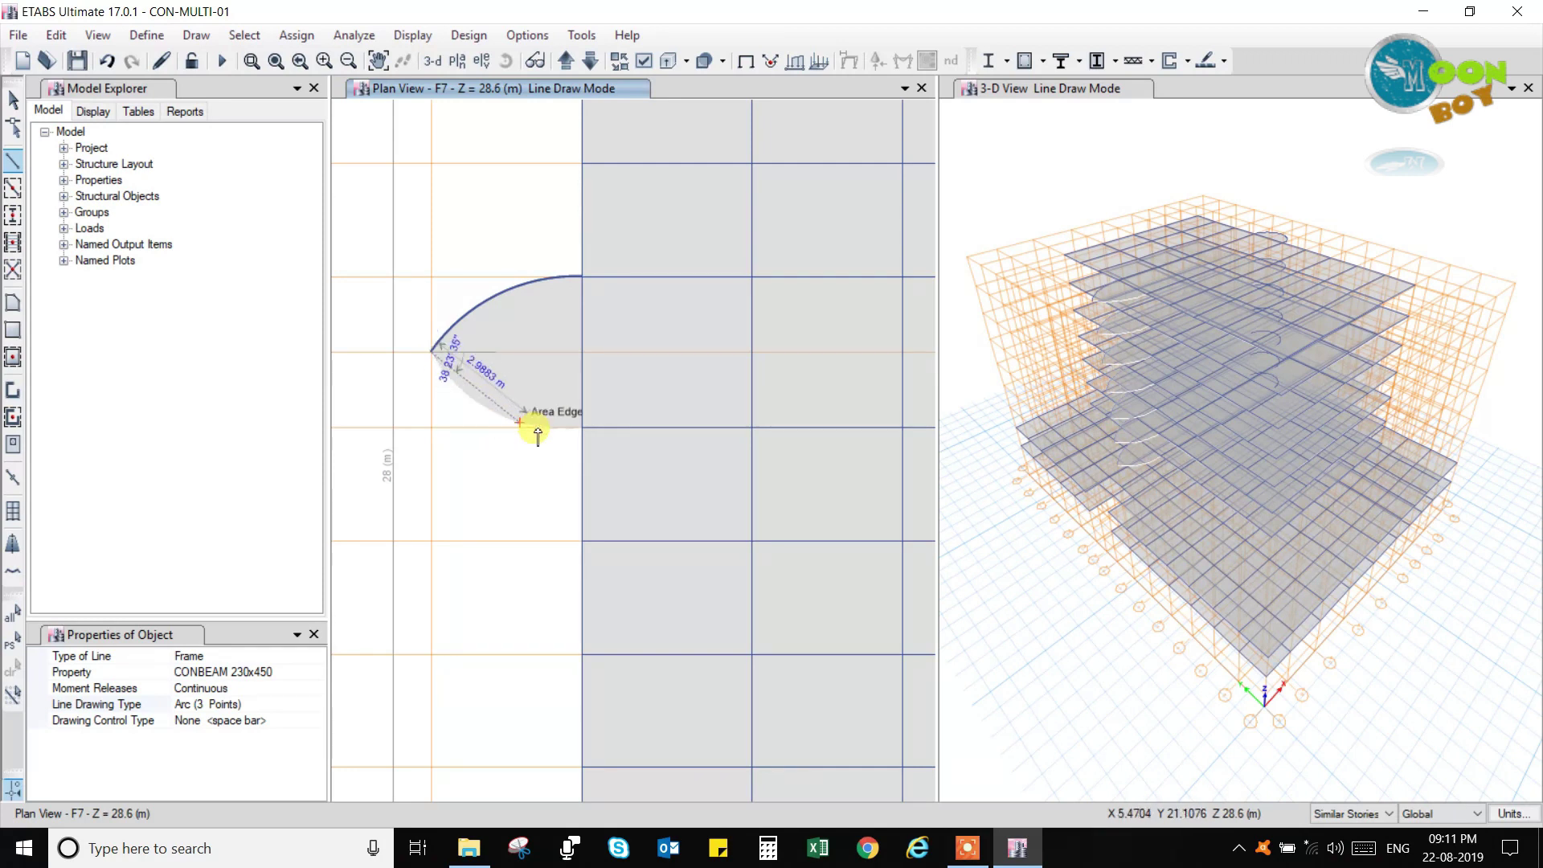
left_click(582, 428)
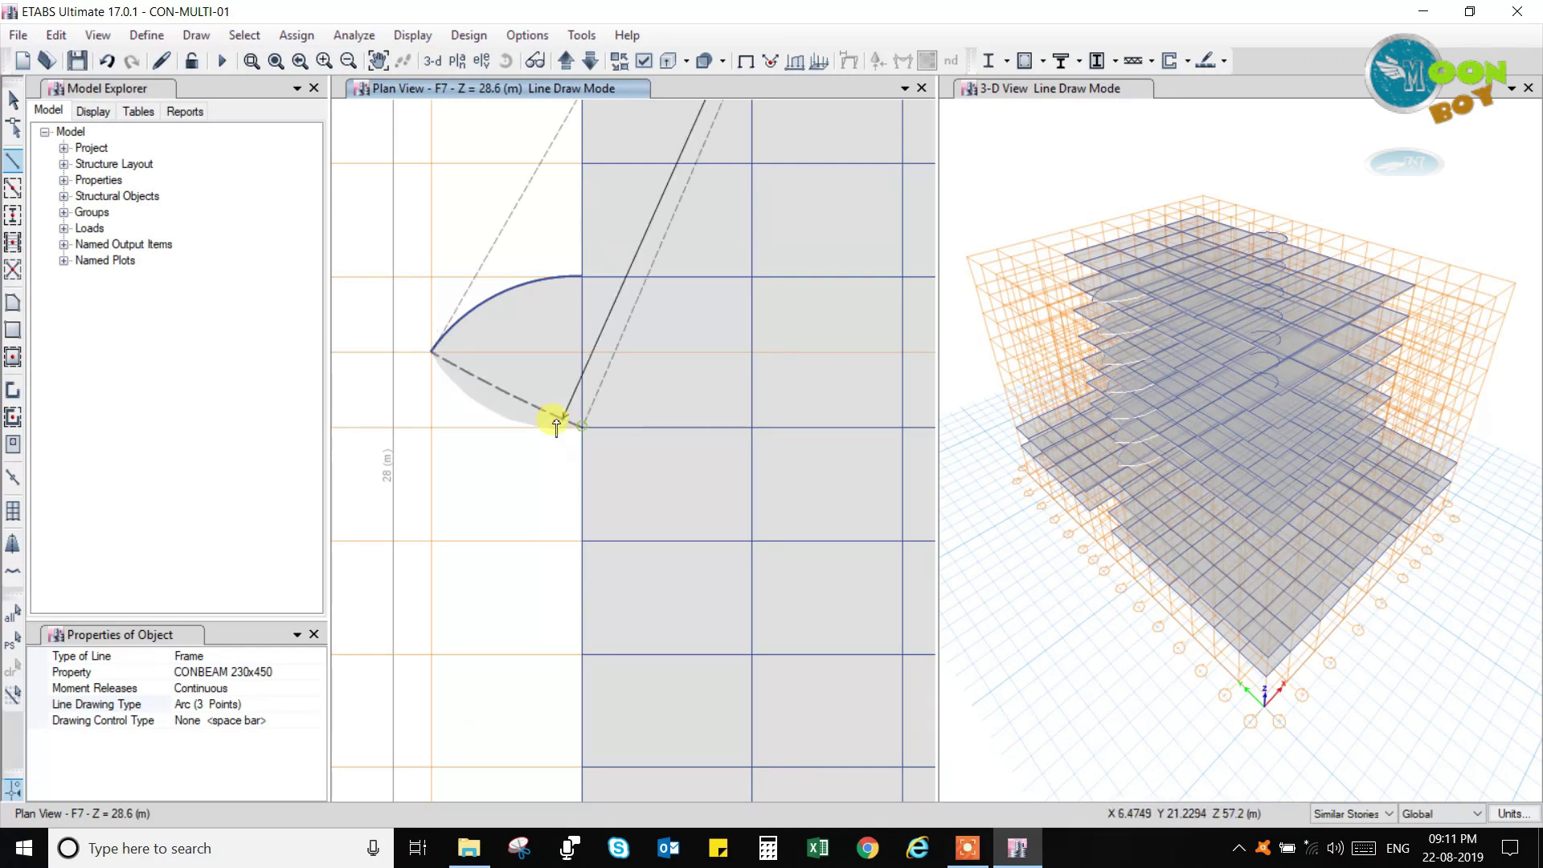
left_click(496, 417)
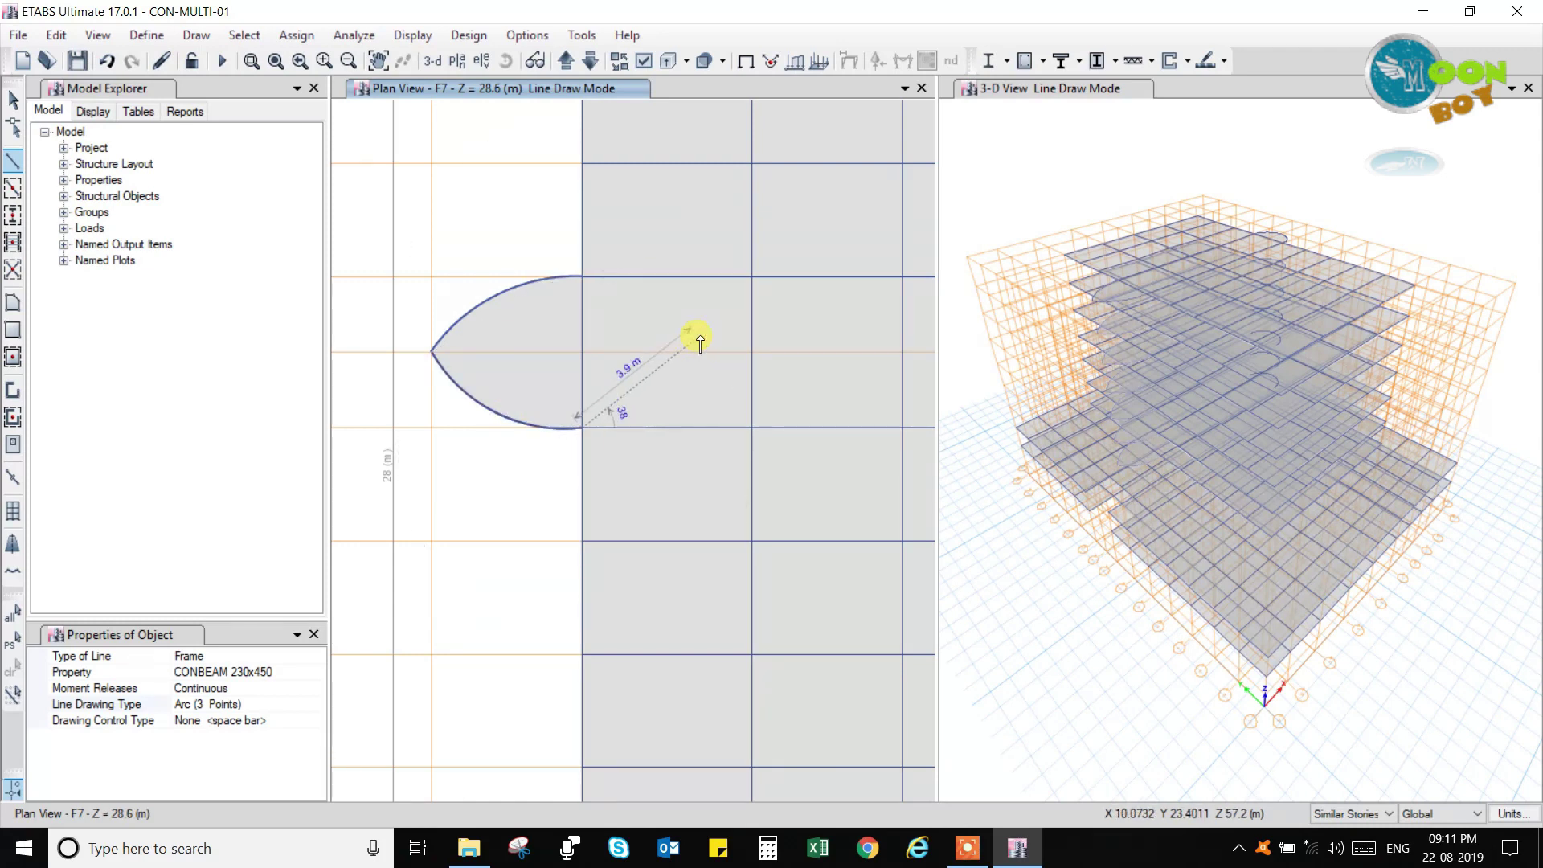
key("Escape")
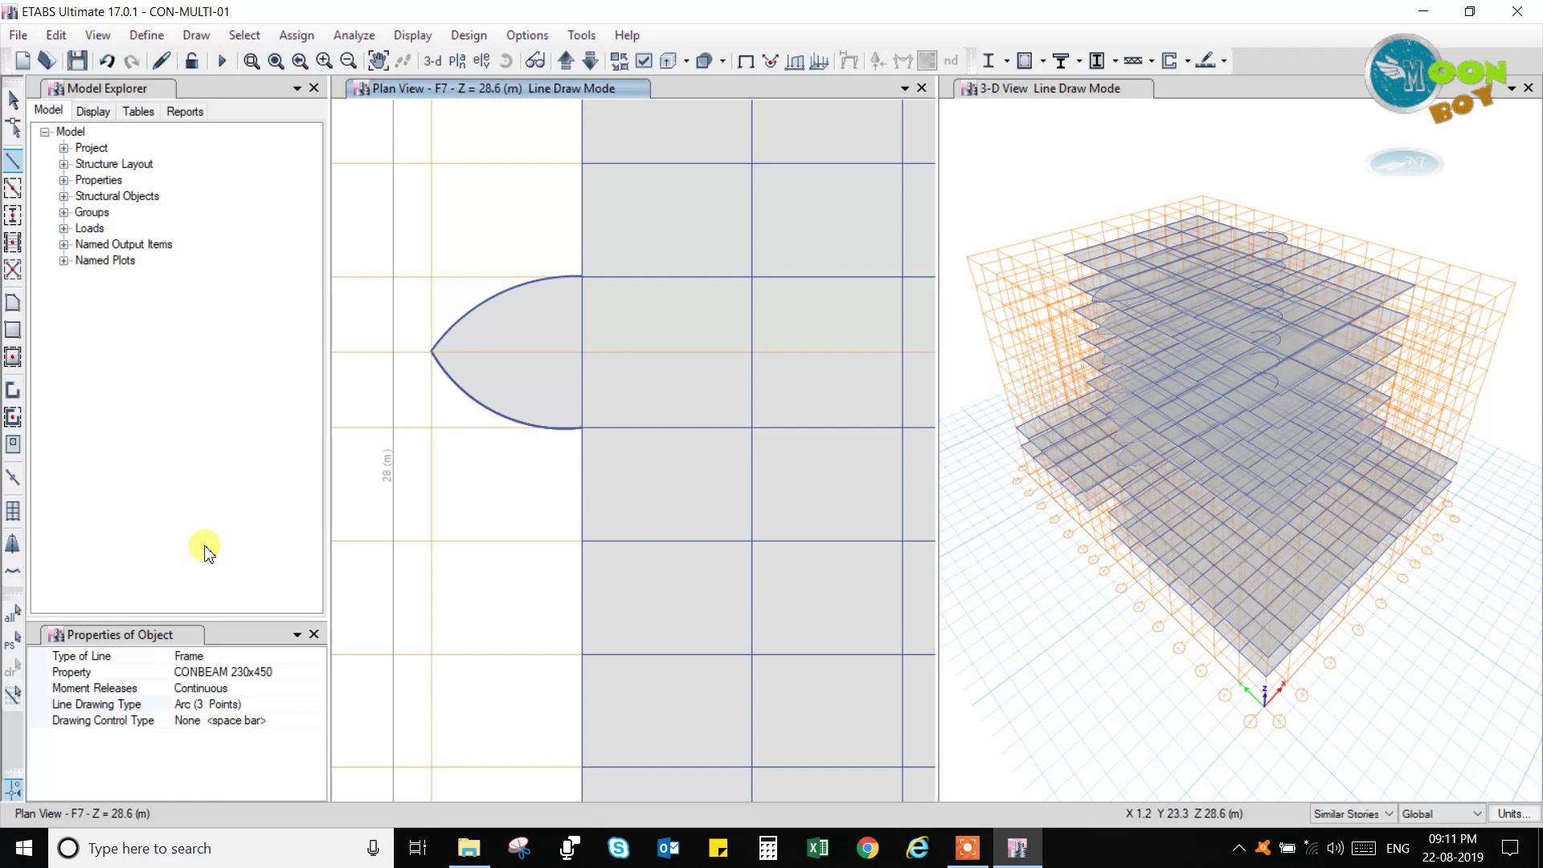
left_click(13, 101)
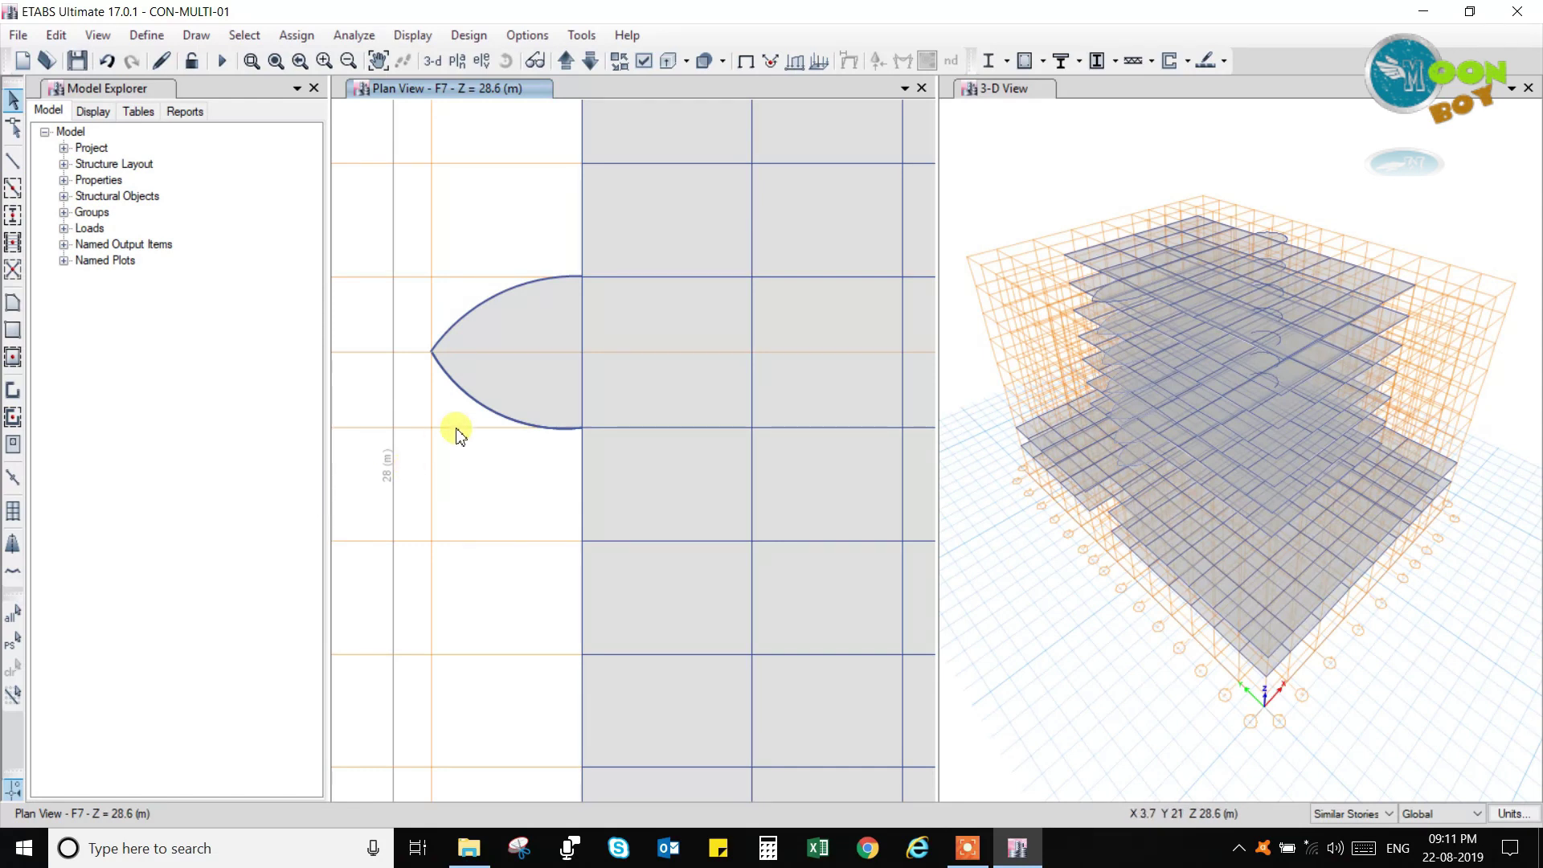
Bring the whole F7 plan into view and switch the story scope from Similar Stories to All Stories.
scroll(455, 431, "down", 5)
scroll(471, 434, "up", 5)
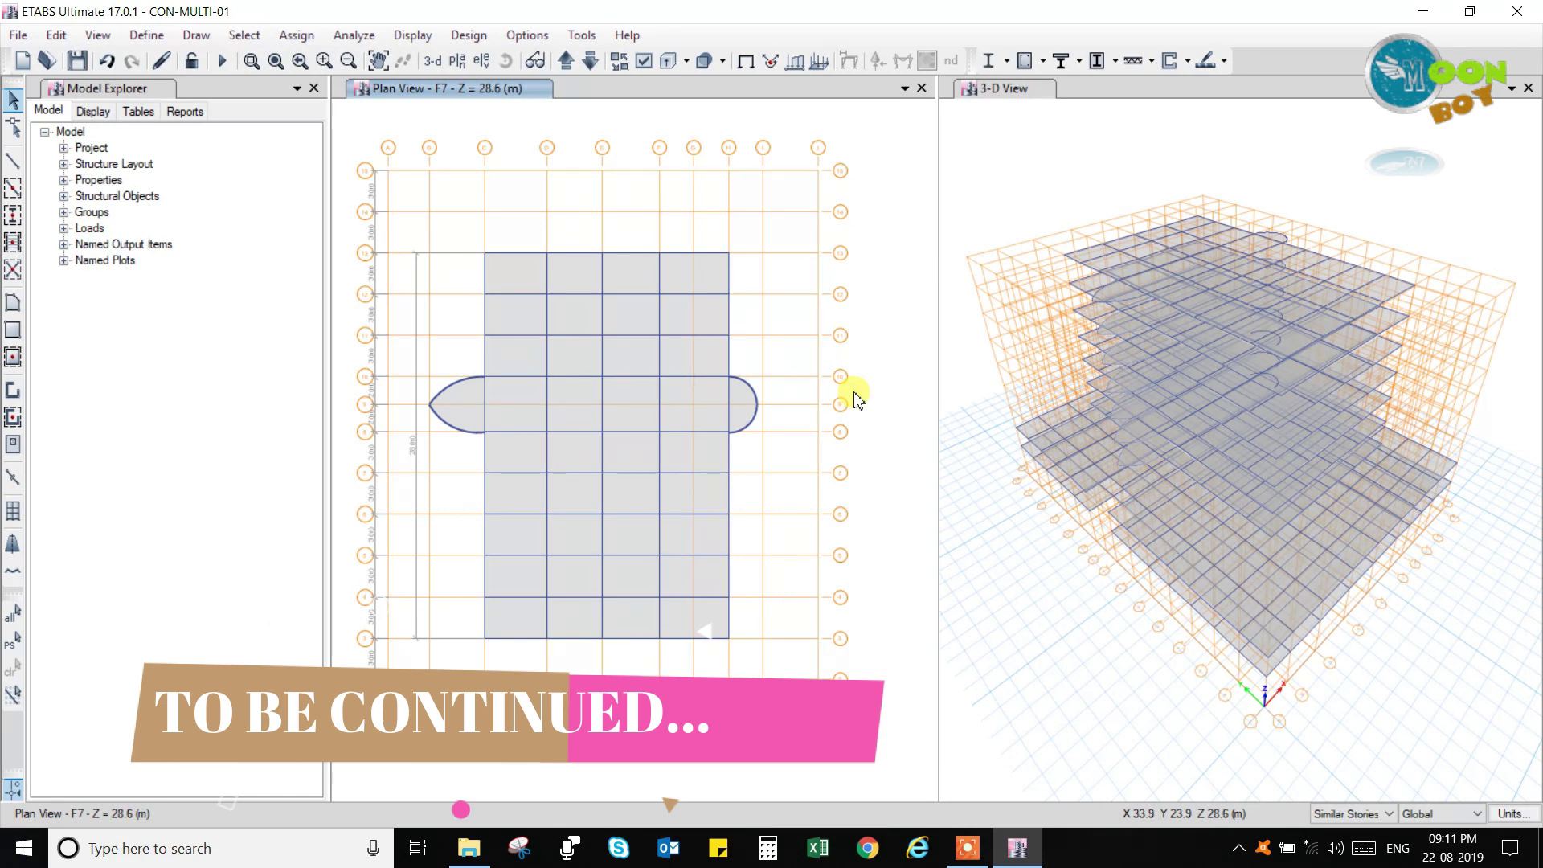
left_click(1380, 815)
left_click(1358, 848)
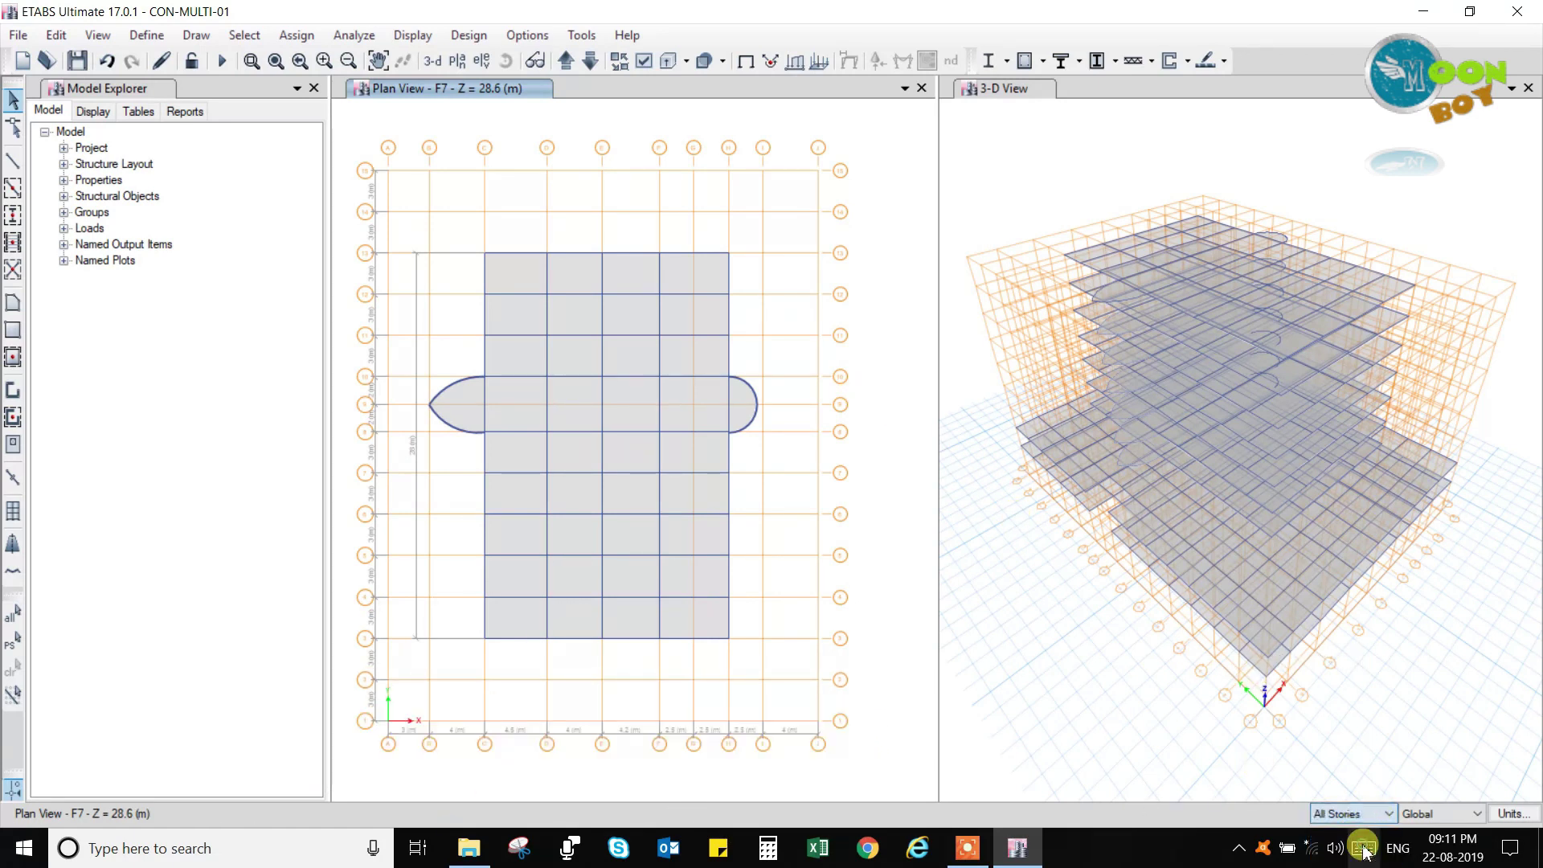